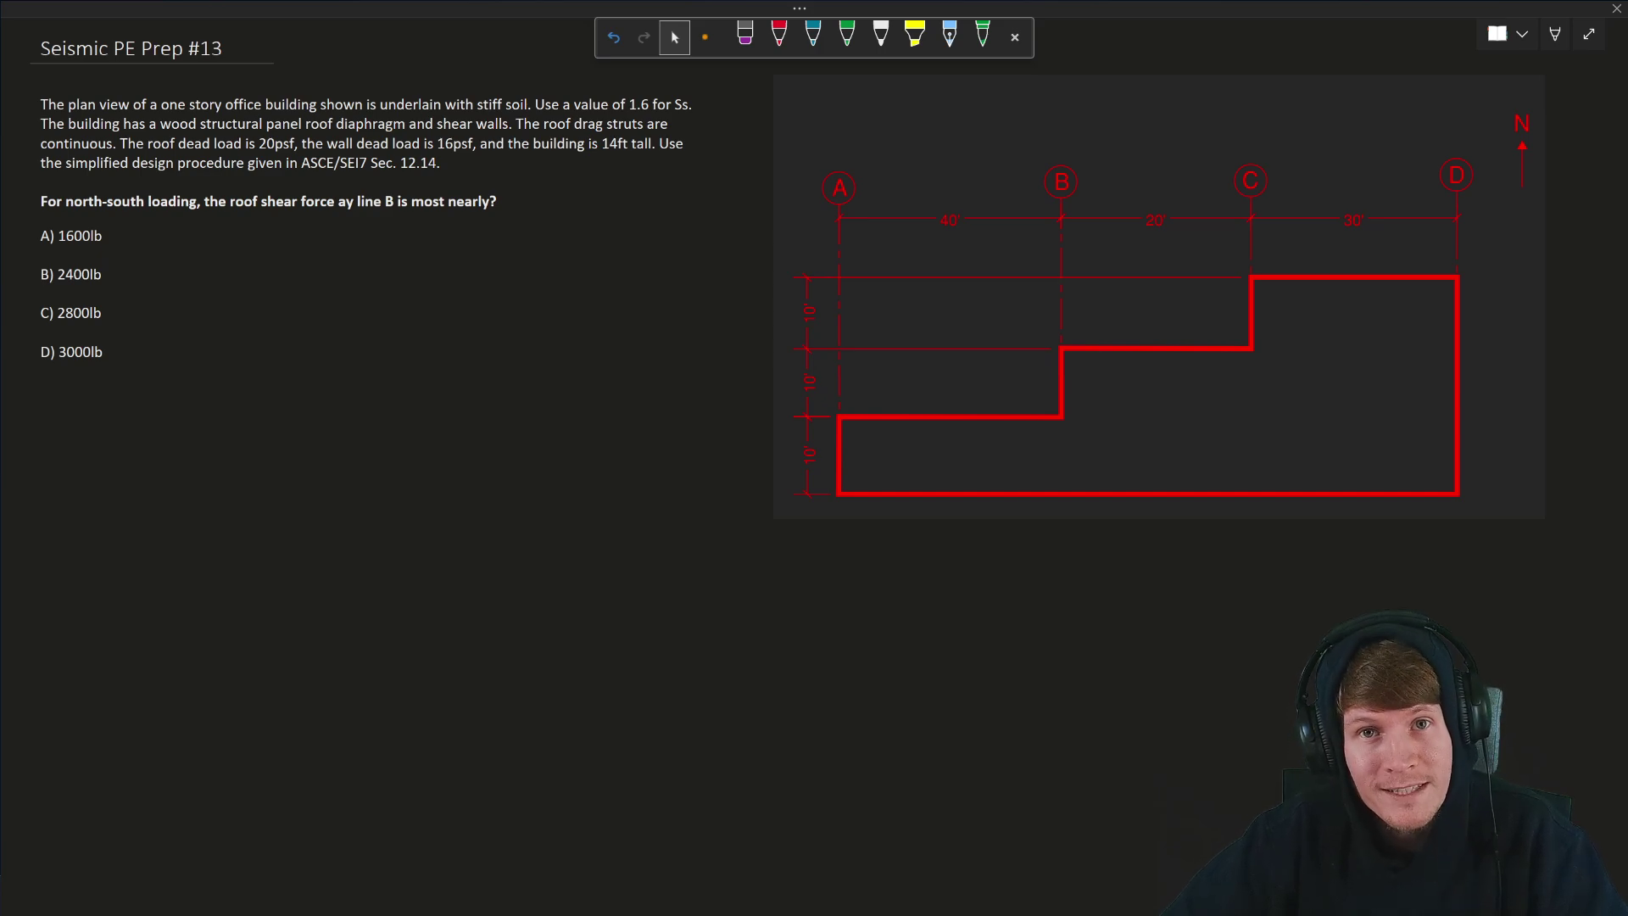
# Change 'ay' to 'at' so the question reads 'at line B', then select the red pen
pyautogui.press('BackSpace')
pyautogui.write('t')
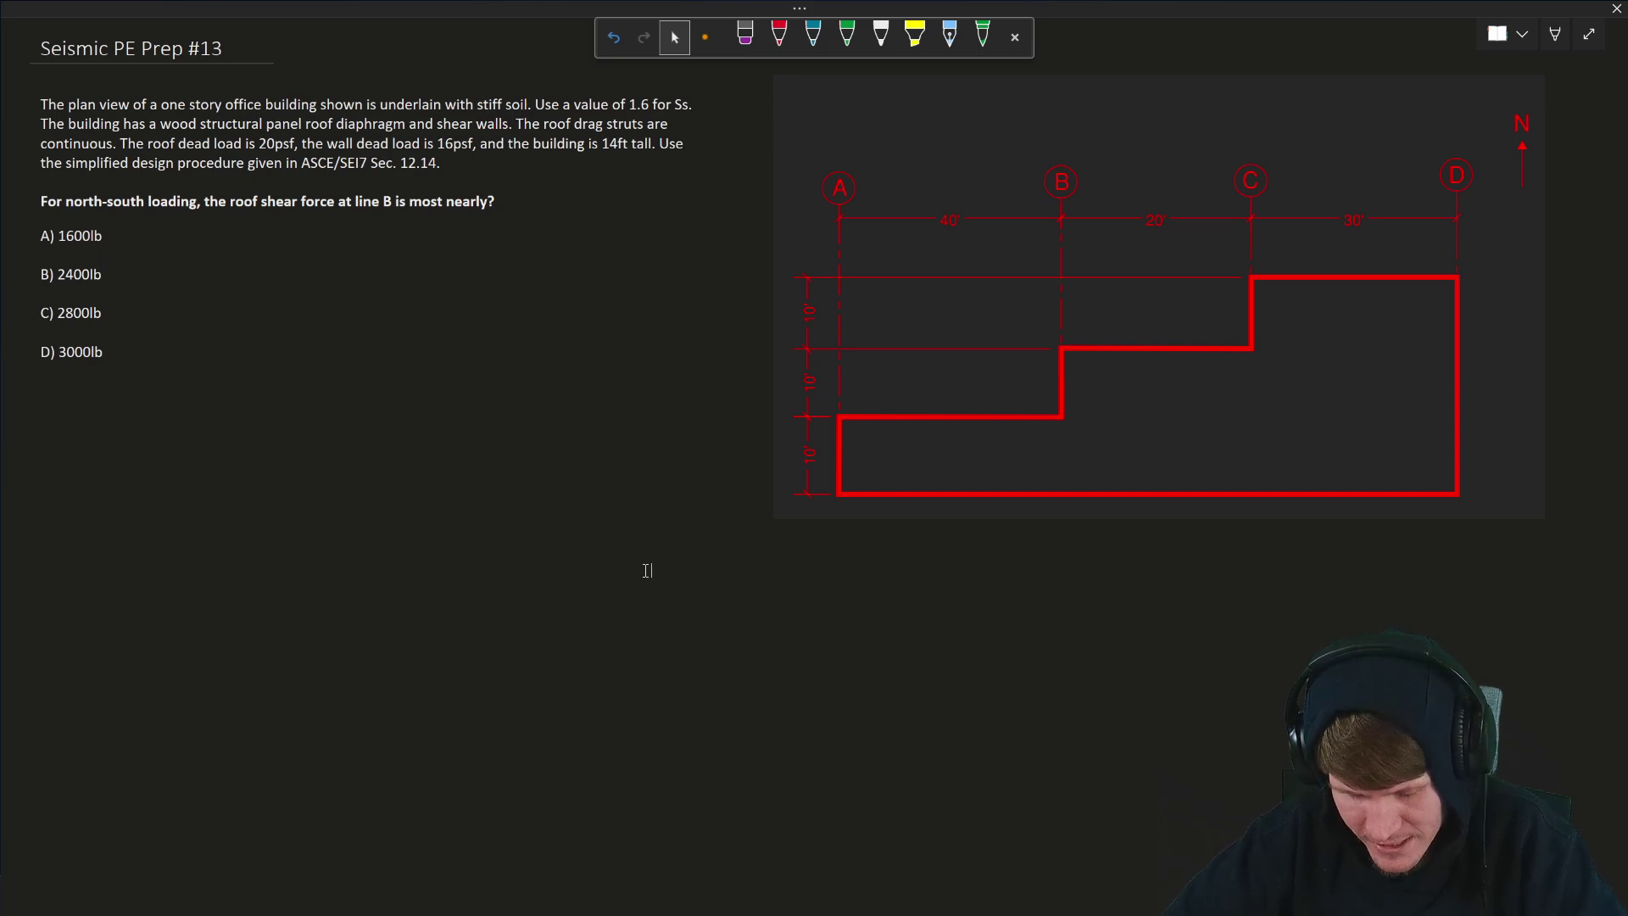
pyautogui.click(779, 36)
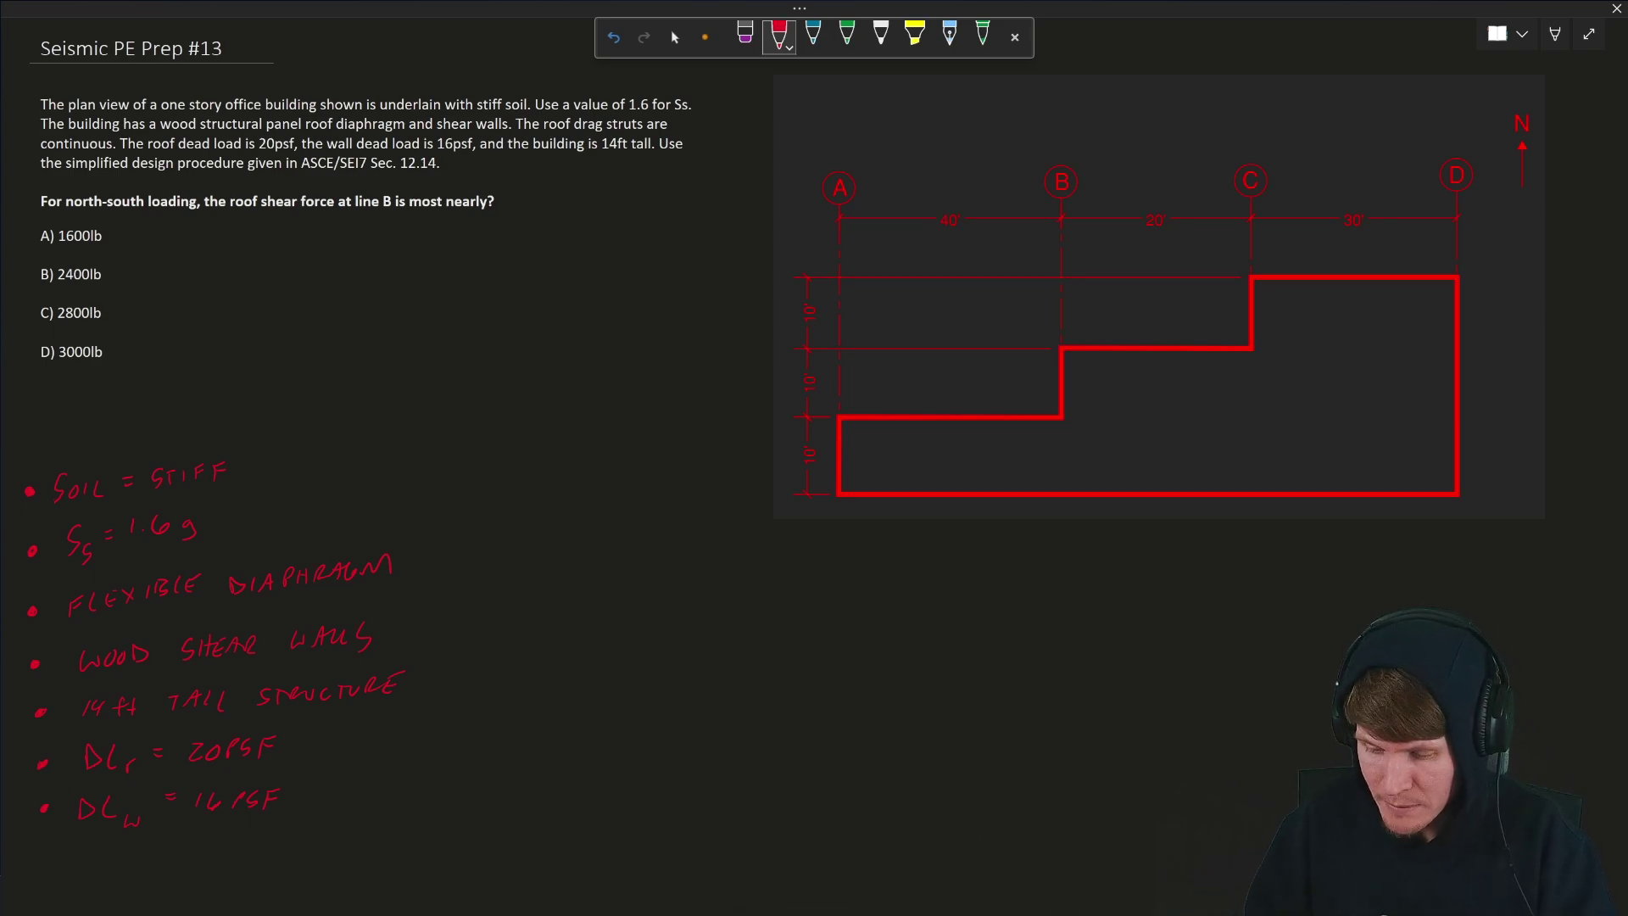
# With the red list of givens finished, switch the pen to teal ink
pyautogui.click(813, 34)
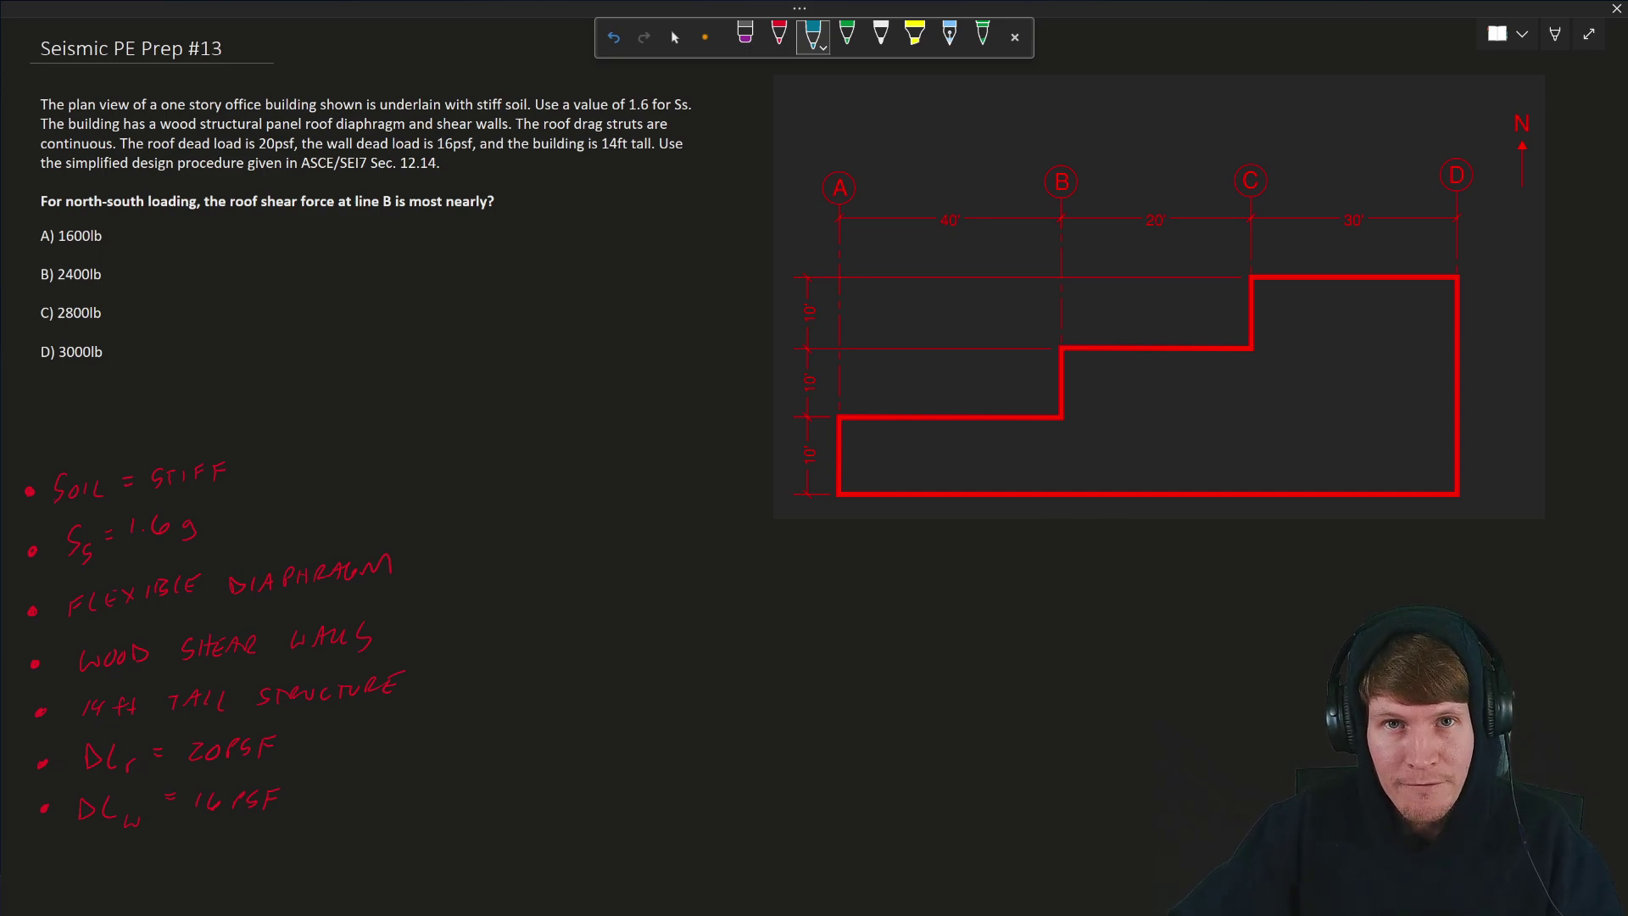
# In teal, draw upward support arrows under lines A–D and label line B's support V
pyautogui.press('Escape')
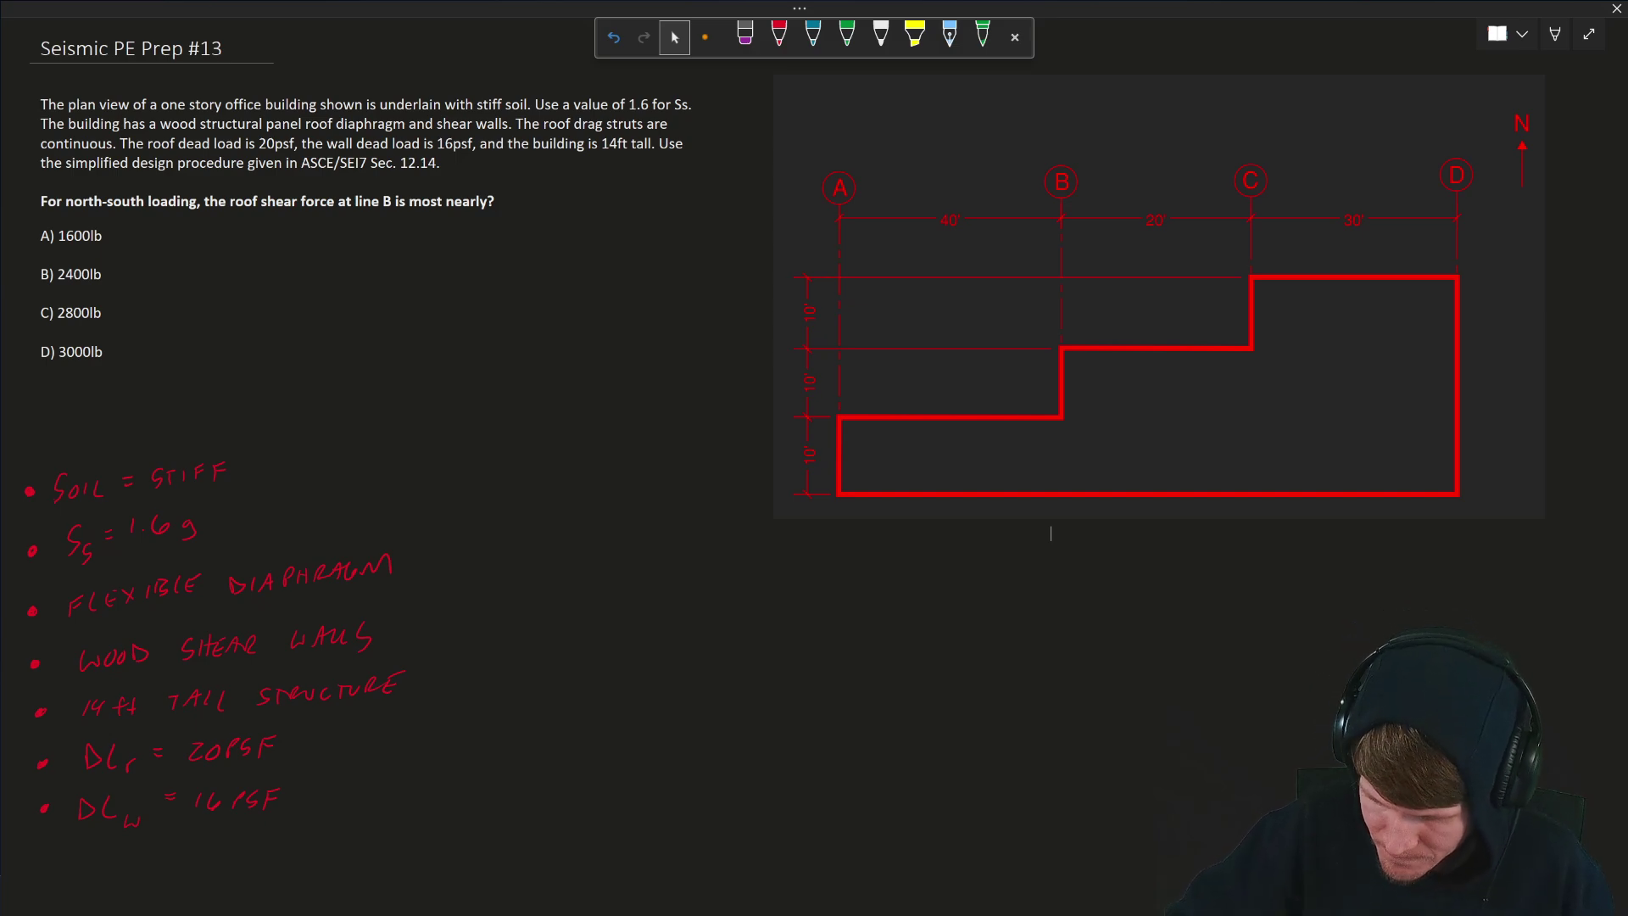
pyautogui.click(812, 34)
pyautogui.moveTo(841, 553)
pyautogui.mouseDown()
pyautogui.moveTo(842, 502)
pyautogui.moveTo(855, 515)
pyautogui.mouseUp()
pyautogui.moveTo(1067, 553); pyautogui.dragTo(1066, 501)
pyautogui.moveTo(1058, 515); pyautogui.dragTo(1073, 514)
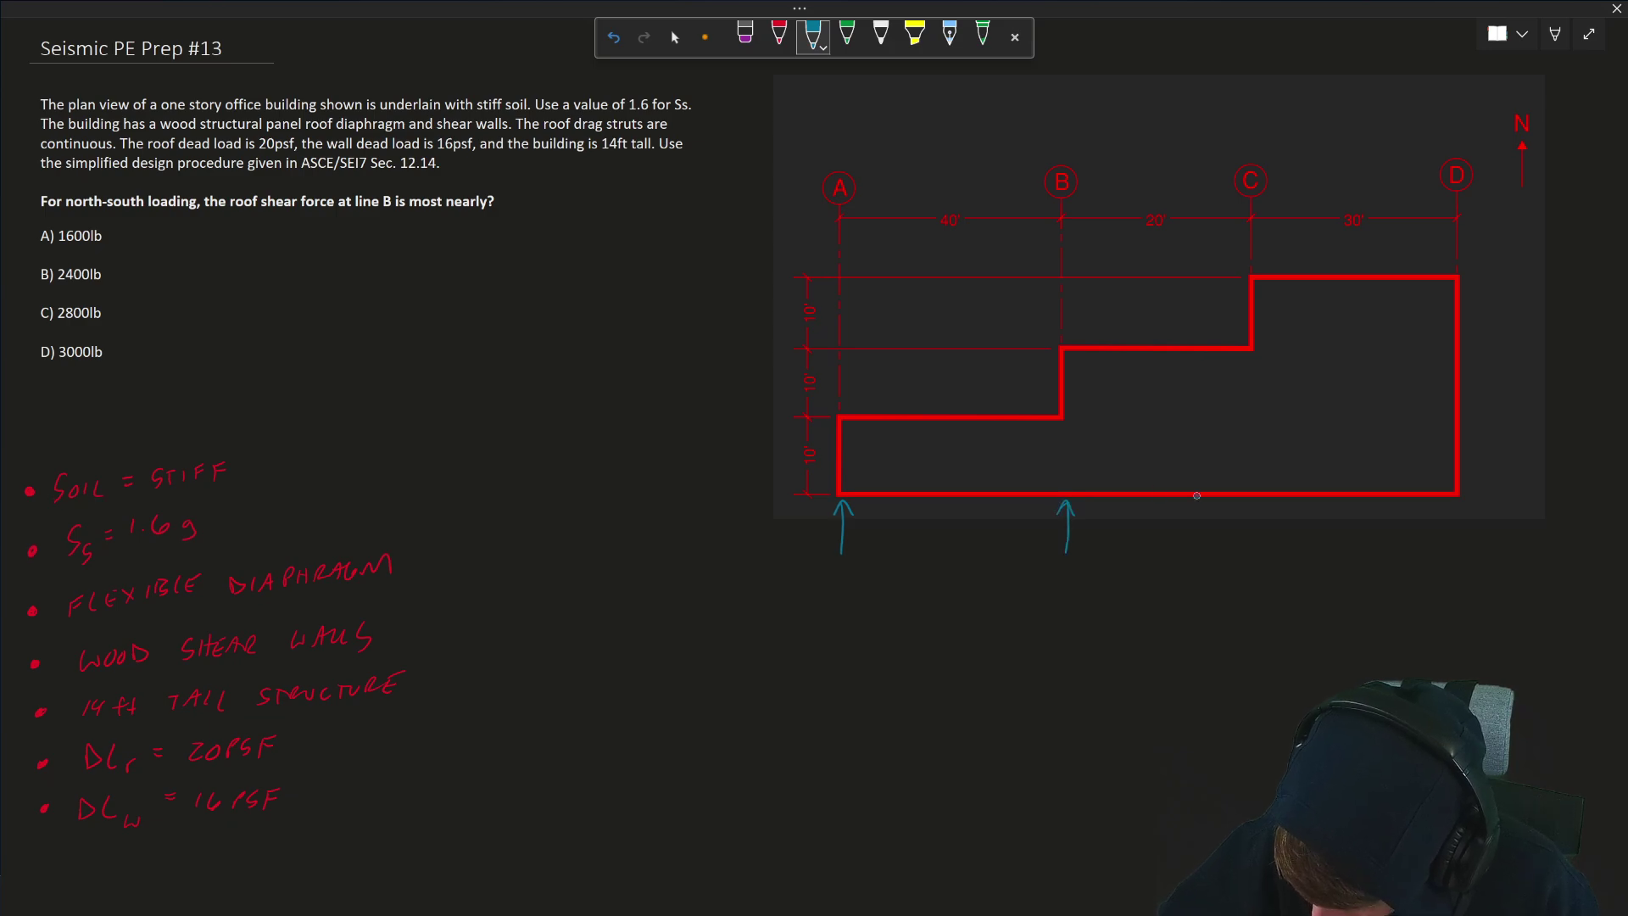
pyautogui.moveTo(1268, 560); pyautogui.dragTo(1266, 503)
pyautogui.moveTo(1260, 517); pyautogui.dragTo(1274, 516)
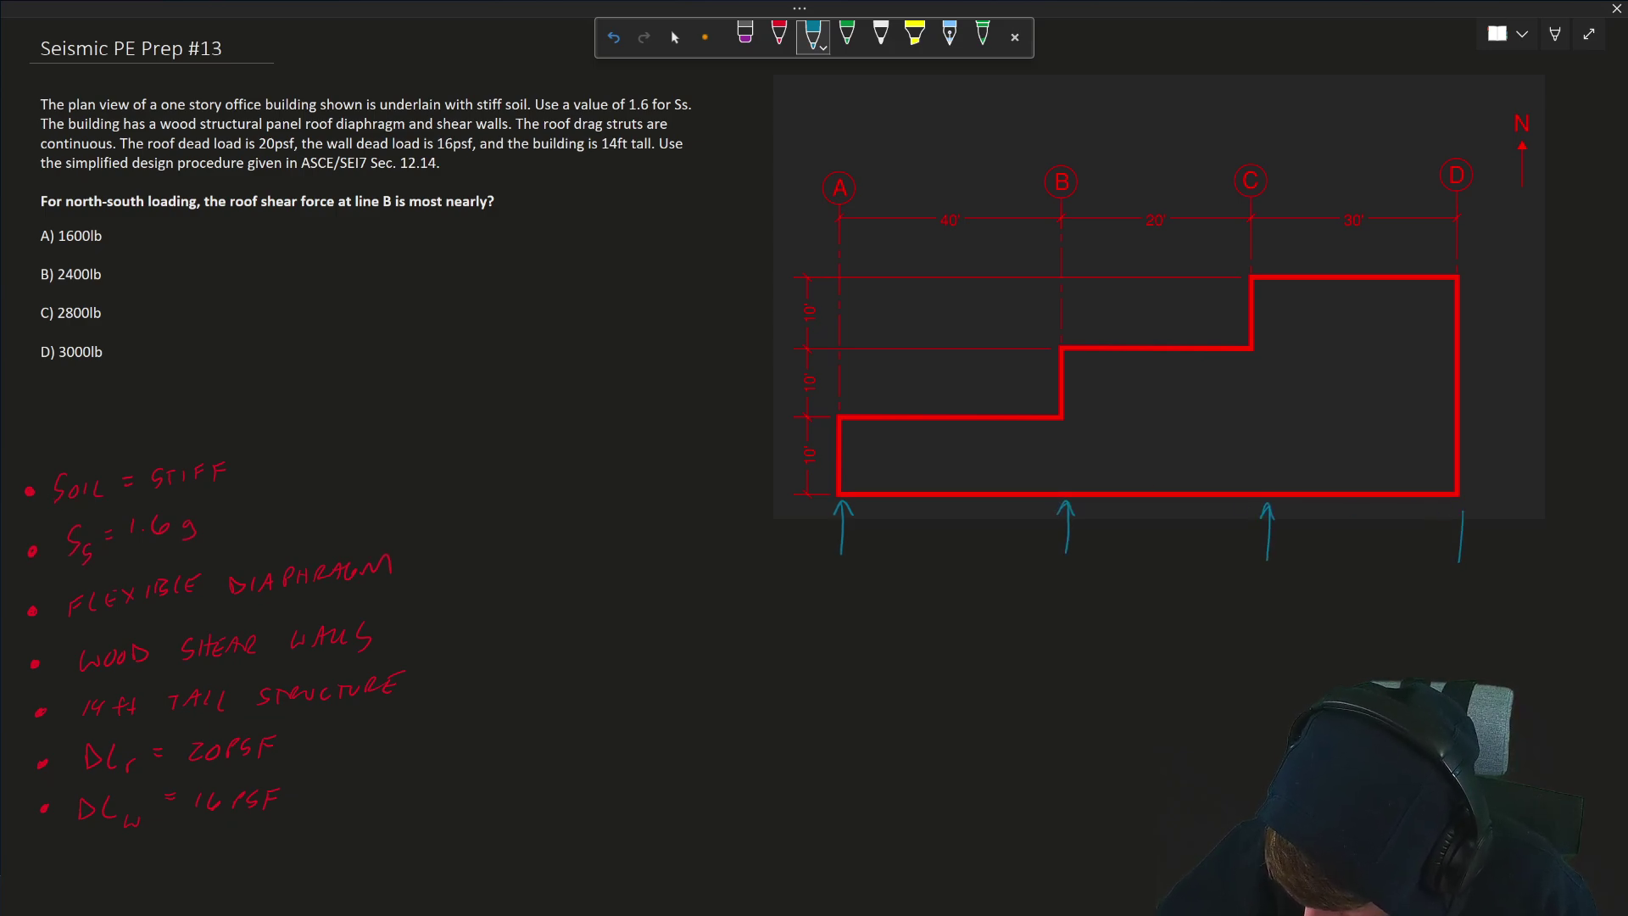
pyautogui.moveTo(1460, 561); pyautogui.dragTo(1462, 511)
pyautogui.moveTo(1454, 523); pyautogui.dragTo(1469, 518)
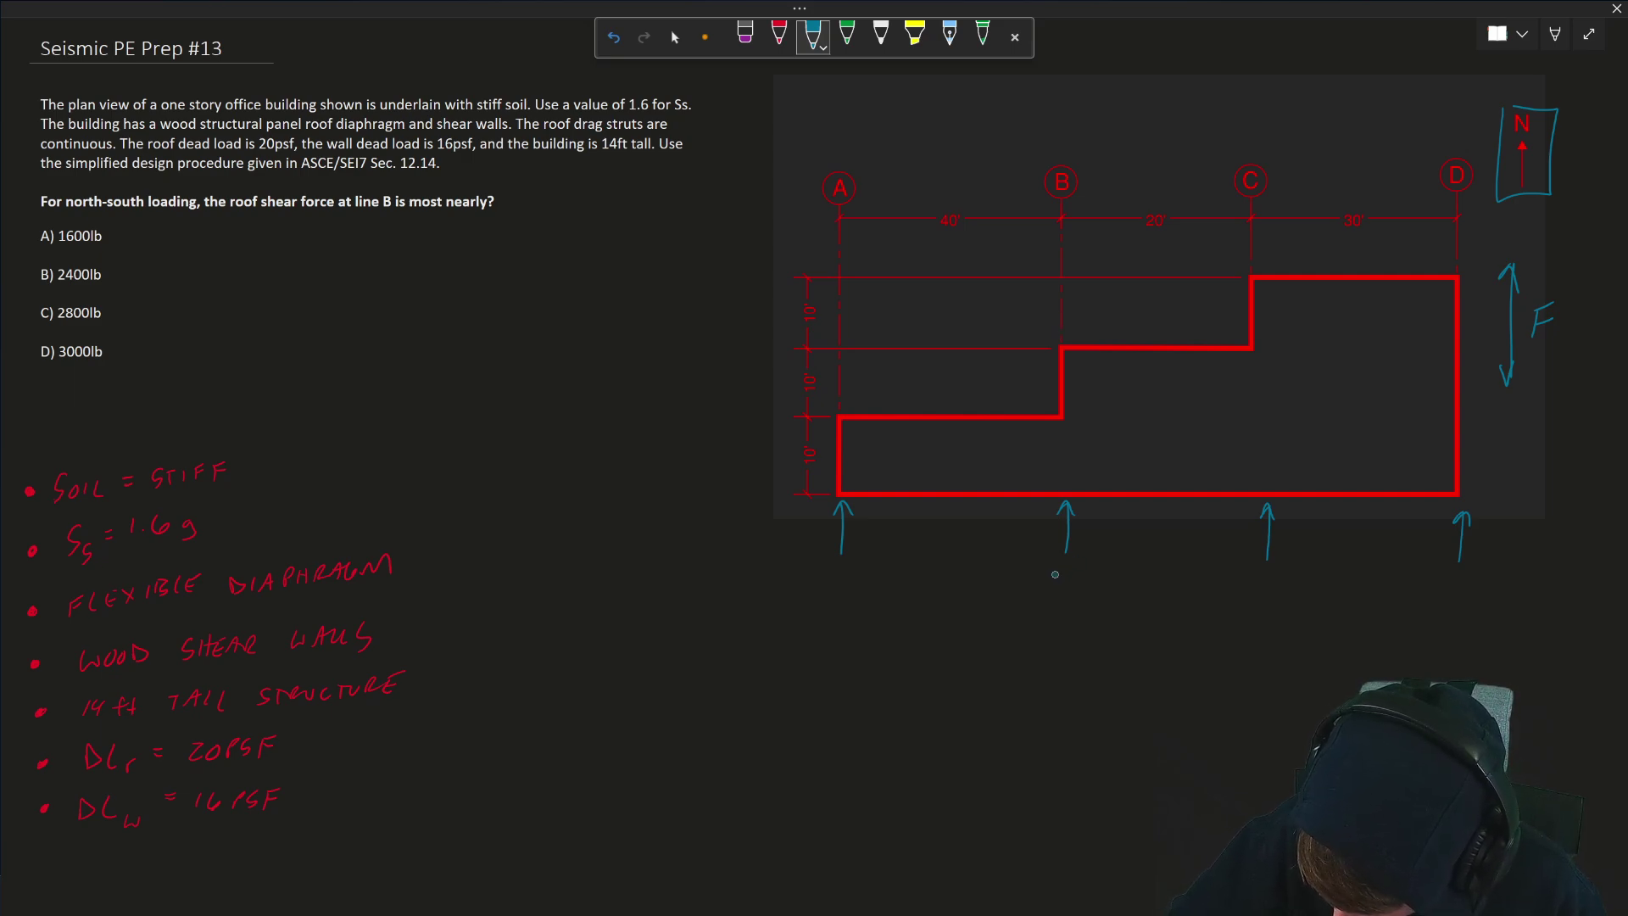
pyautogui.moveTo(1056, 565); pyautogui.dragTo(1084, 561)
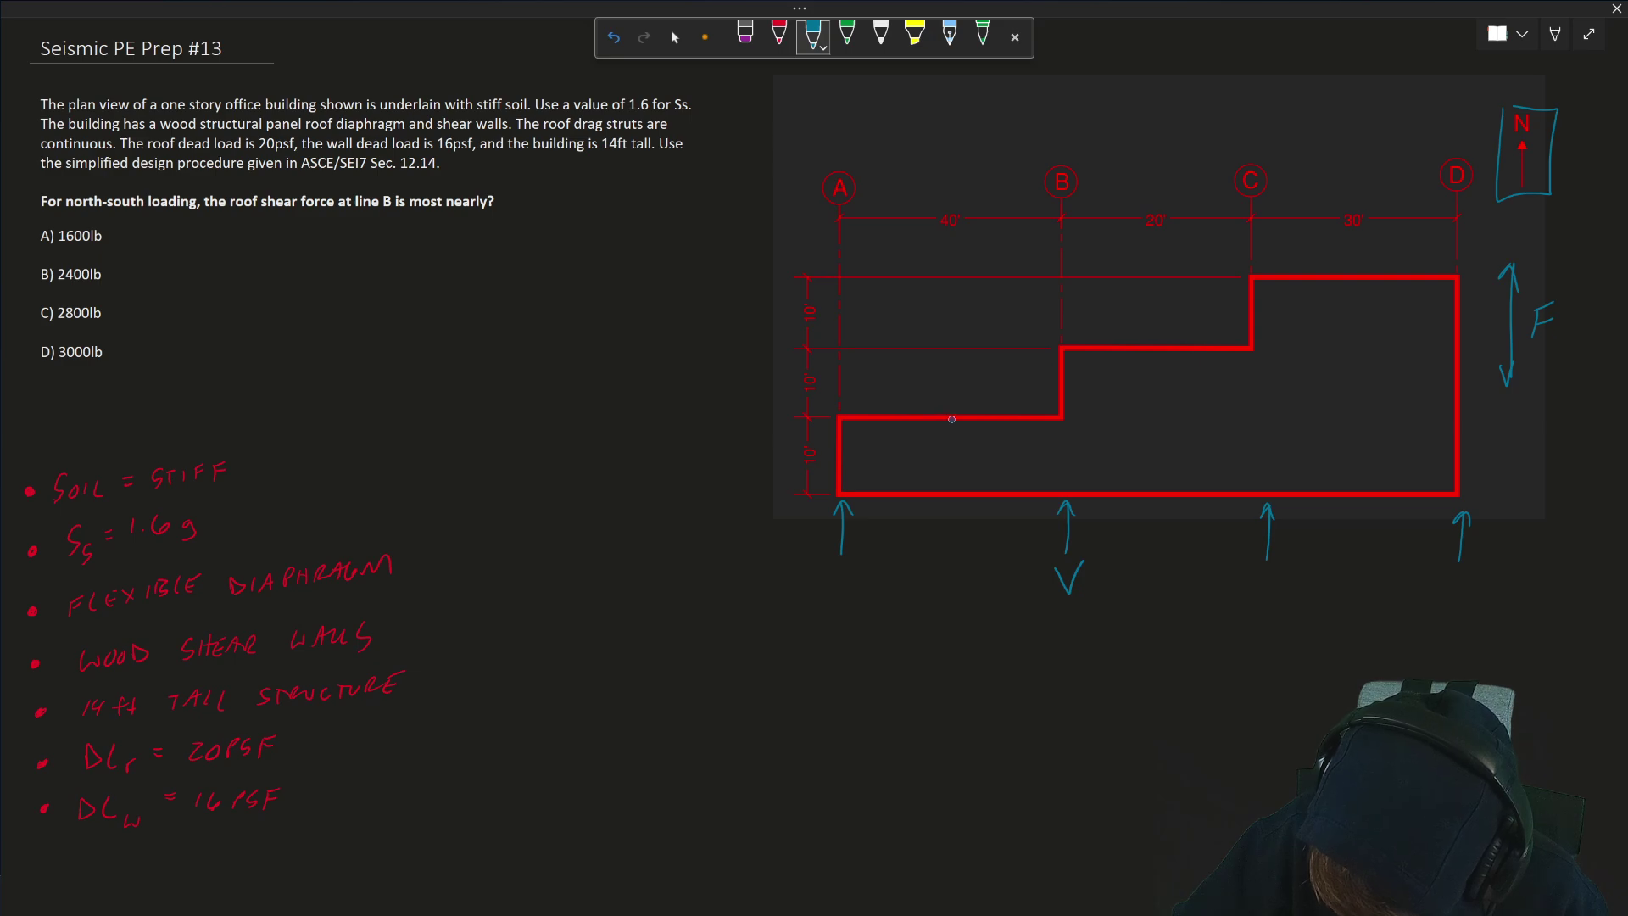
# Draw dashed tributary boundaries either side of line B with a width dimension below the plan
pyautogui.moveTo(952, 419); pyautogui.dragTo(950, 492)
pyautogui.moveTo(1172, 349); pyautogui.dragTo(1170, 490)
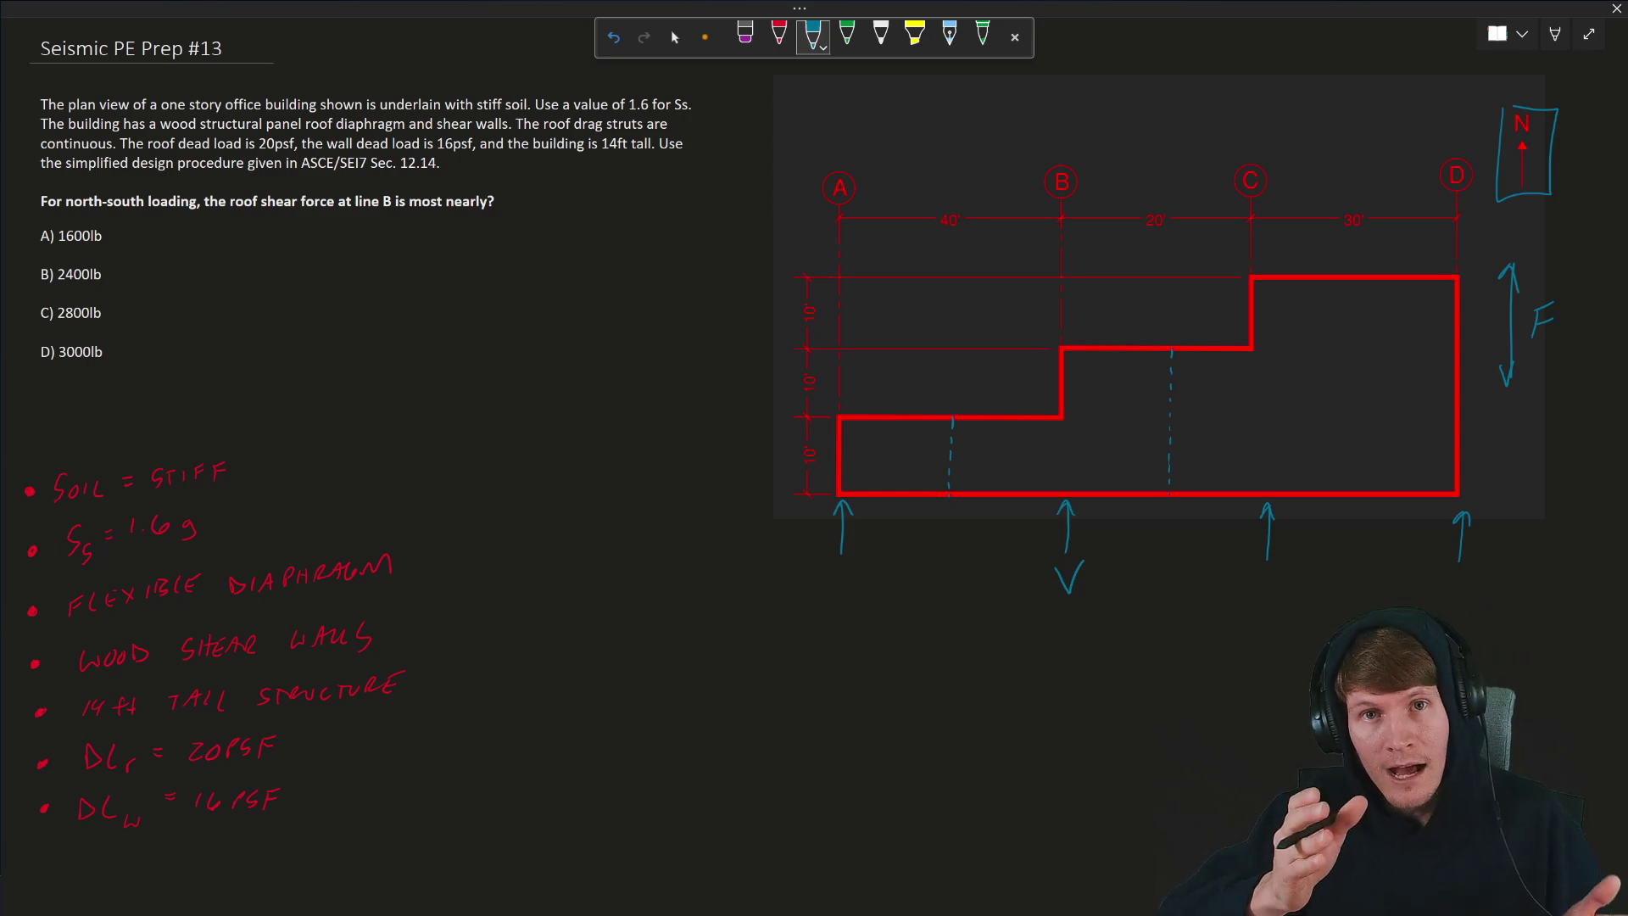
pyautogui.moveTo(950, 500); pyautogui.dragTo(952, 649)
pyautogui.moveTo(1170, 501); pyautogui.dragTo(1172, 657)
pyautogui.moveTo(926, 633); pyautogui.dragTo(1191, 635)
pyautogui.moveTo(939, 649); pyautogui.dragTo(956, 622)
pyautogui.moveTo(1162, 656); pyautogui.dragTo(1180, 628)
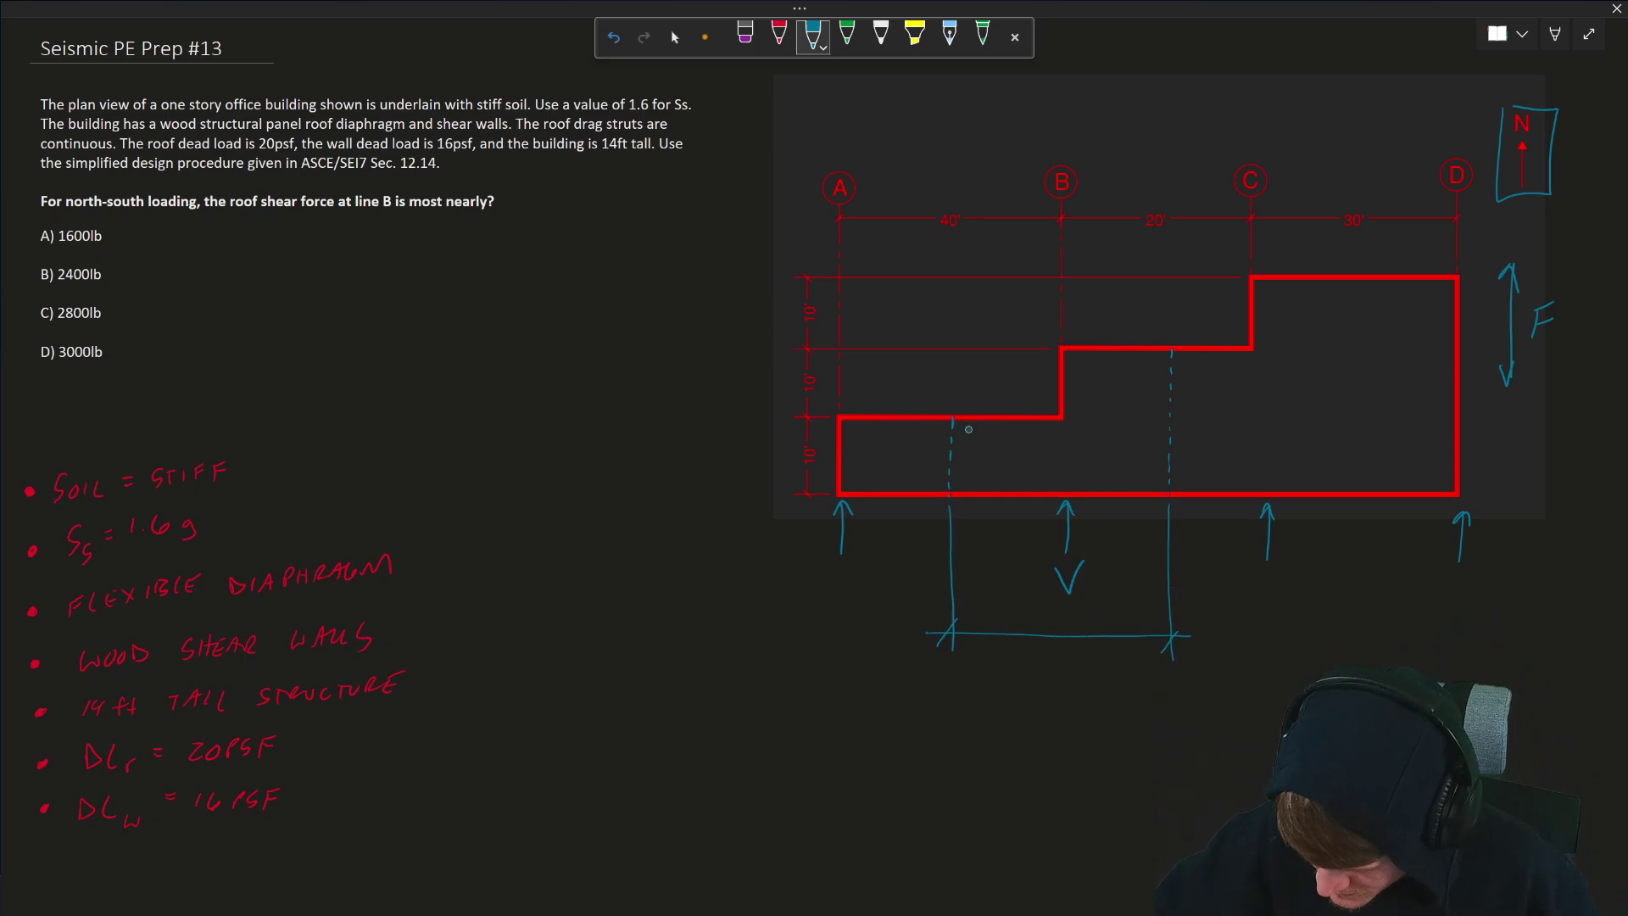
# Hatch the tributary areas to the left and right of line B
pyautogui.moveTo(954, 462); pyautogui.dragTo(977, 424)
pyautogui.moveTo(964, 490); pyautogui.dragTo(1018, 424)
pyautogui.moveTo(998, 488); pyautogui.dragTo(1060, 430)
pyautogui.moveTo(1064, 389); pyautogui.dragTo(1089, 352)
pyautogui.moveTo(1068, 406); pyautogui.dragTo(1107, 354)
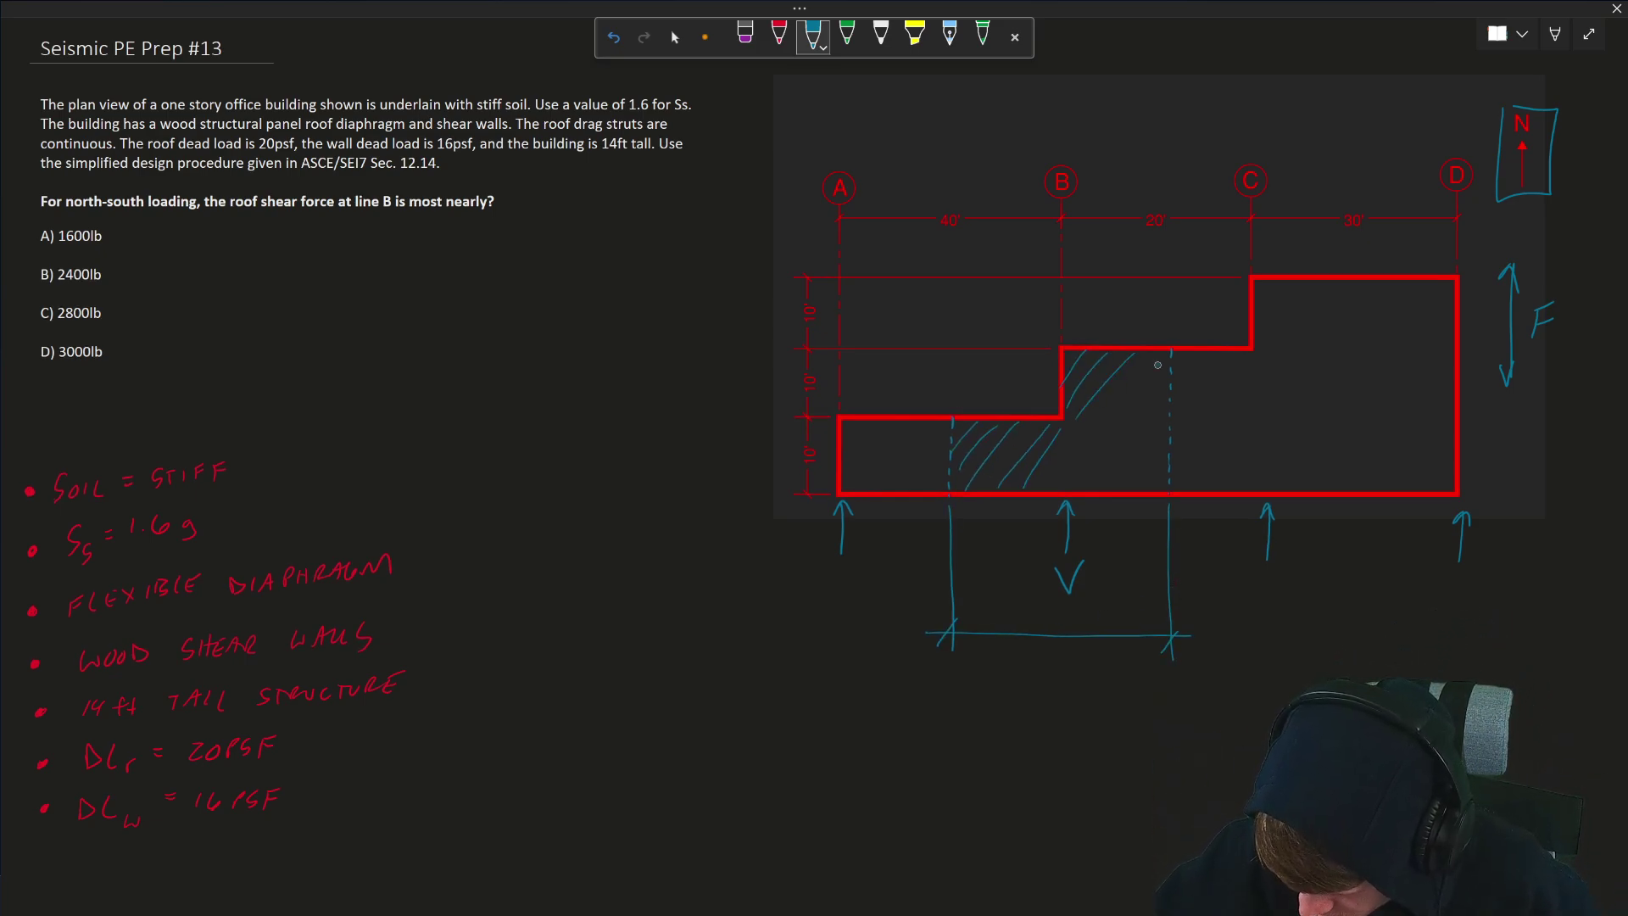
pyautogui.moveTo(1051, 483); pyautogui.dragTo(1103, 398)
pyautogui.moveTo(1072, 424); pyautogui.dragTo(1150, 367)
pyautogui.moveTo(1077, 490); pyautogui.dragTo(1162, 398)
pyautogui.moveTo(1103, 491)
pyautogui.mouseDown()
pyautogui.moveTo(1160, 424)
pyautogui.moveTo(1143, 460)
pyautogui.mouseUp()
pyautogui.moveTo(1141, 489); pyautogui.dragTo(1163, 462)
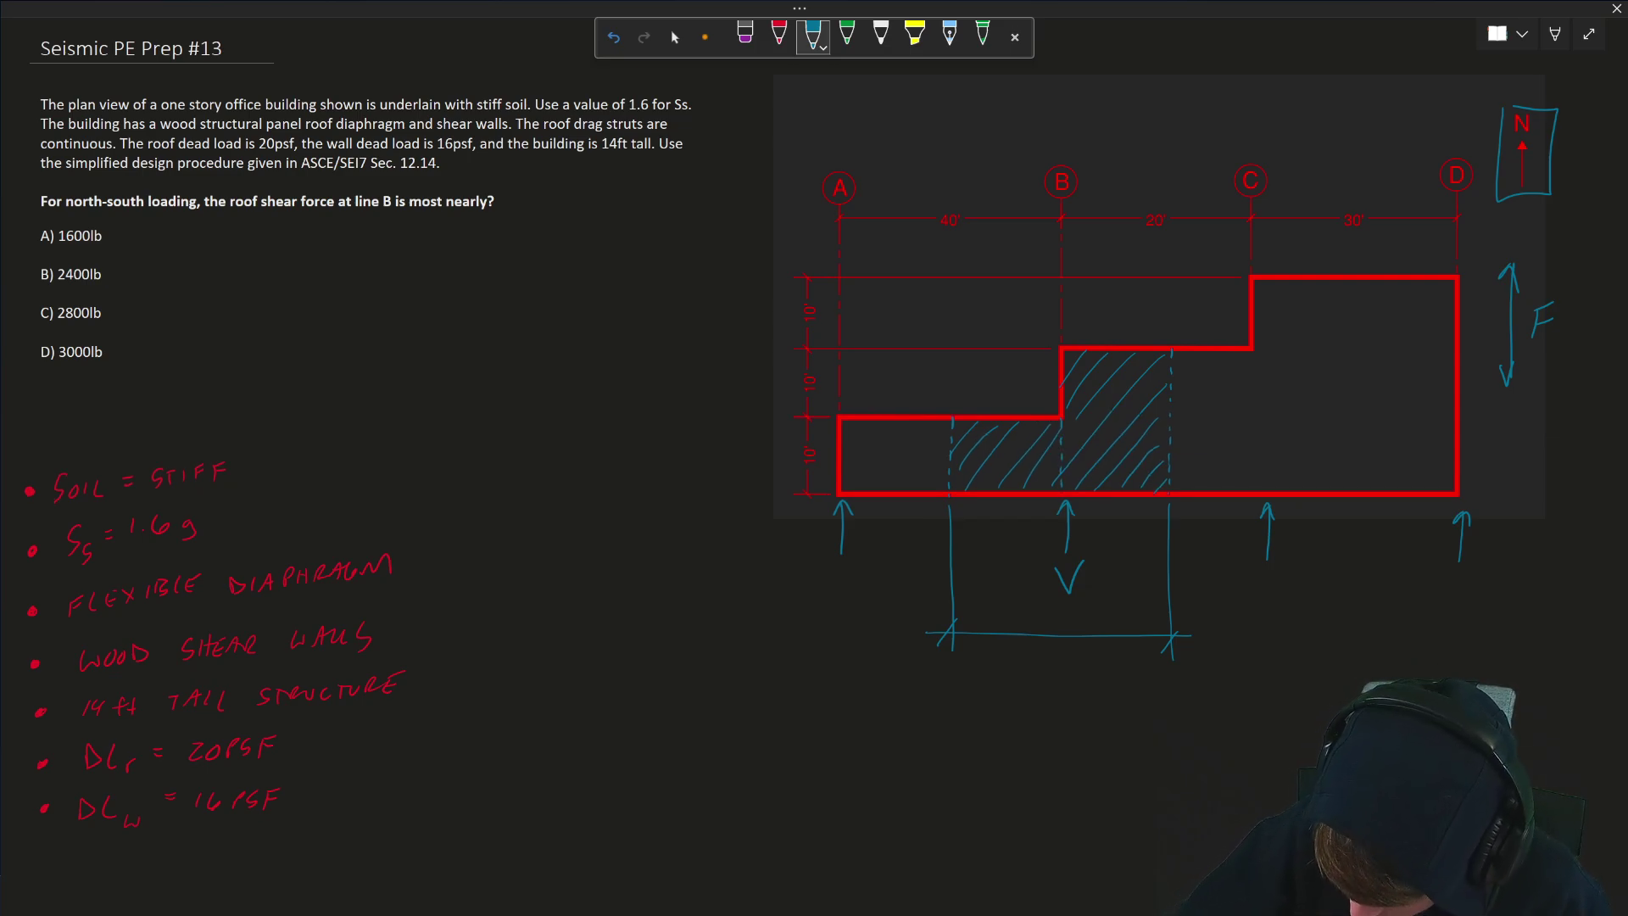
# In green, mark the hatched areas with circled 1 and 2 and draw leaders labelled W1 and W2
pyautogui.click(847, 34)
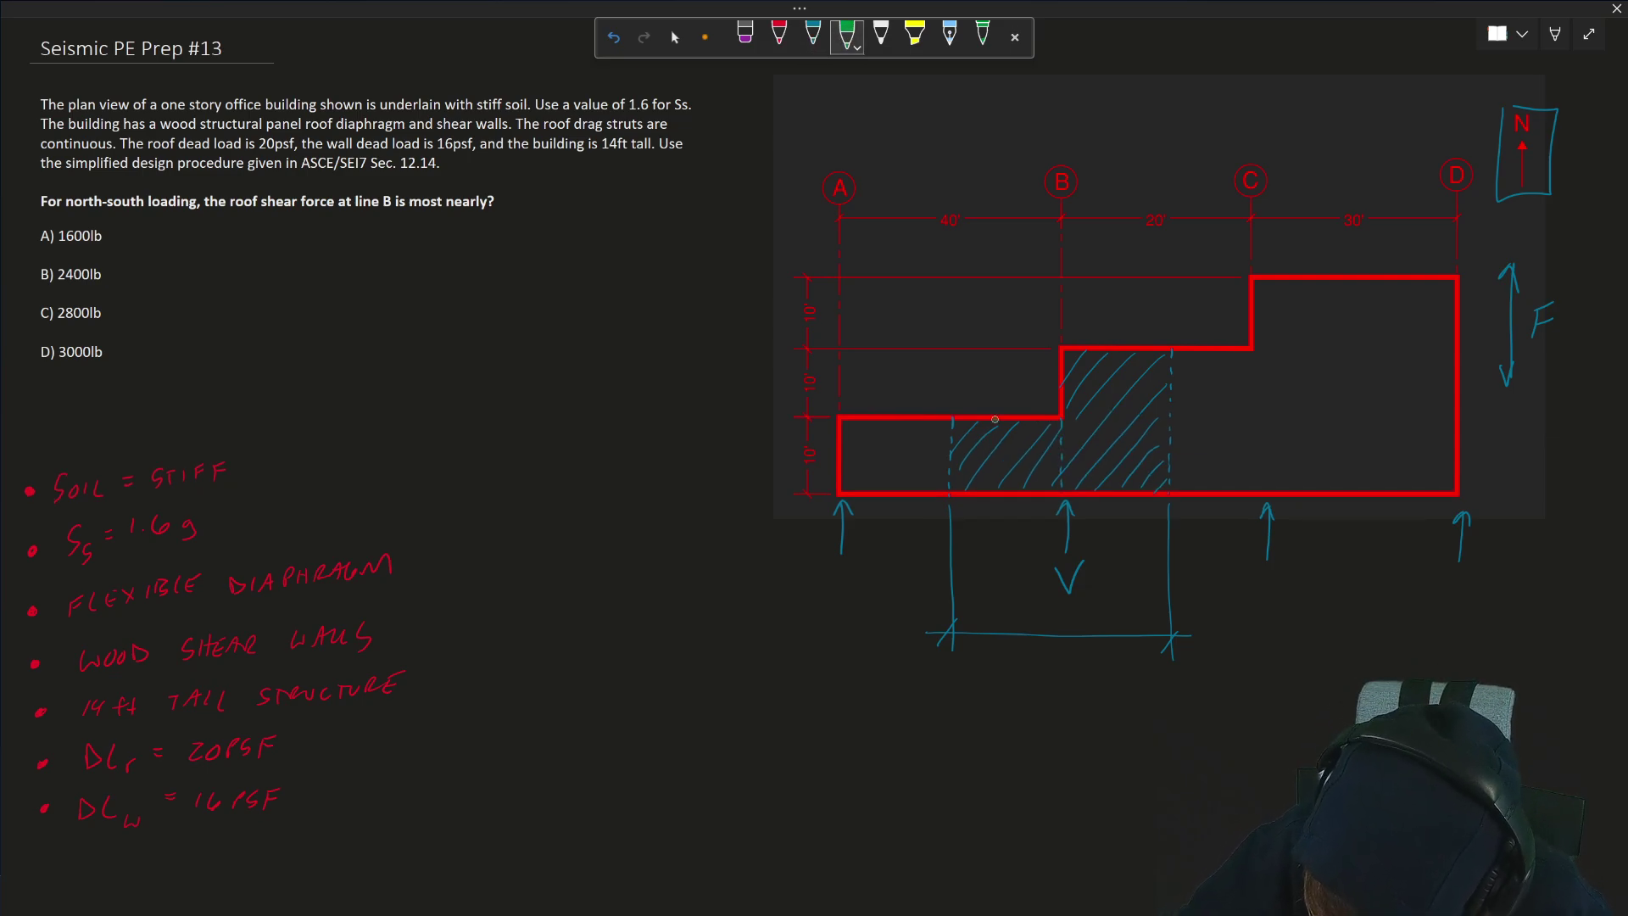
pyautogui.moveTo(1008, 458)
pyautogui.mouseDown()
pyautogui.moveTo(1009, 439)
pyautogui.moveTo(1022, 448)
pyautogui.moveTo(1009, 438)
pyautogui.mouseUp()
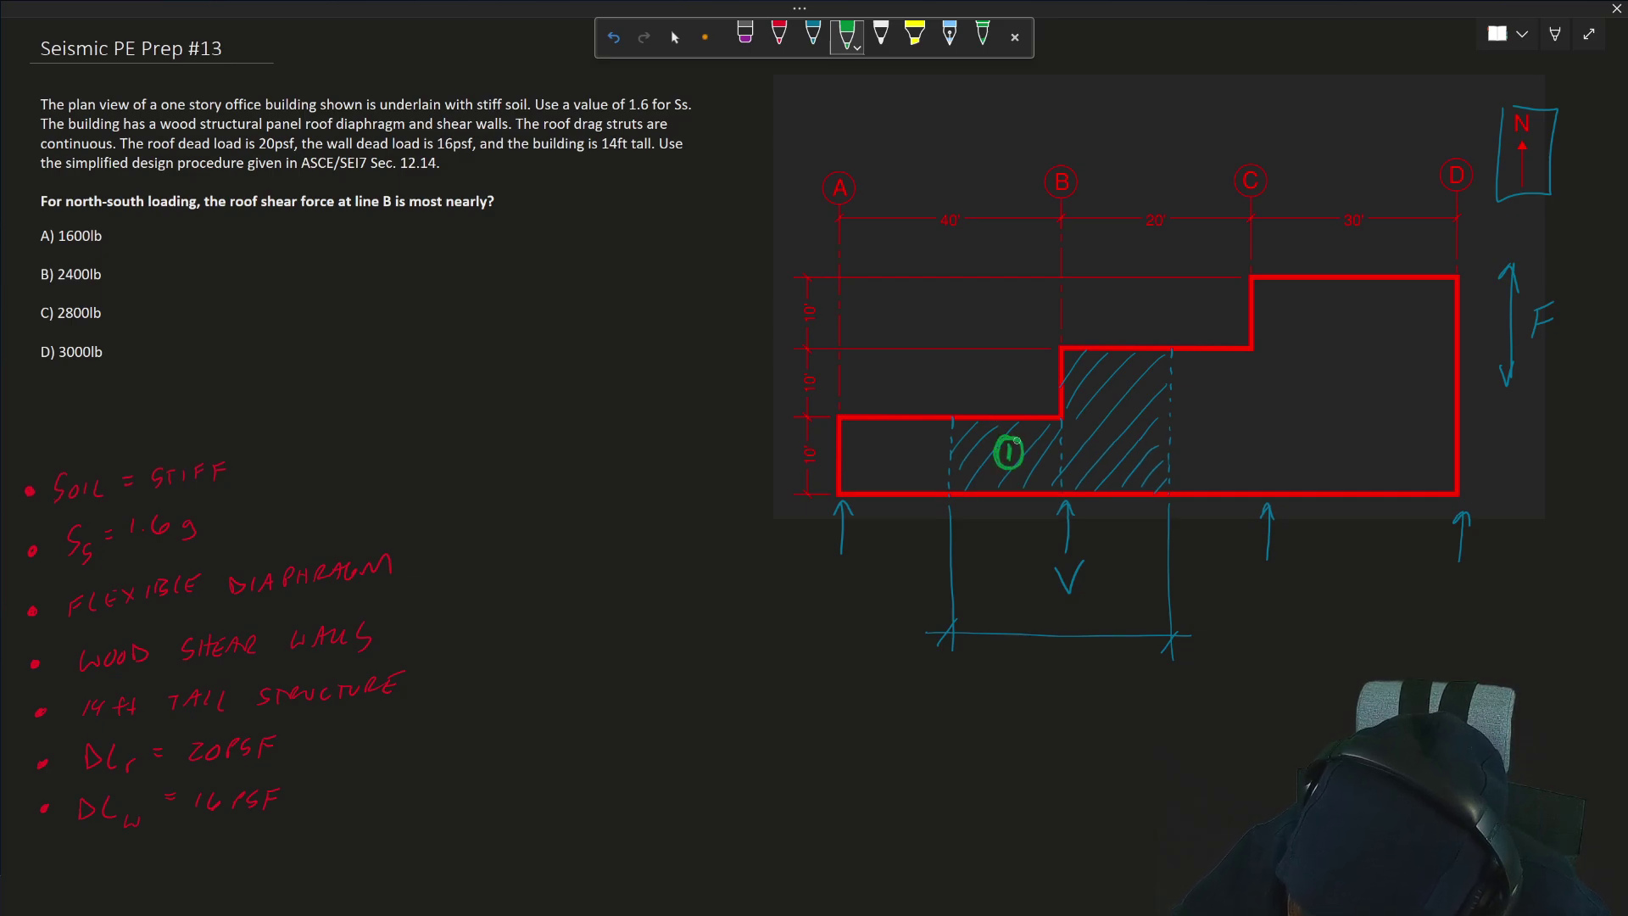
pyautogui.moveTo(1111, 421); pyautogui.dragTo(1125, 434)
pyautogui.moveTo(1113, 410); pyautogui.dragTo(1106, 414)
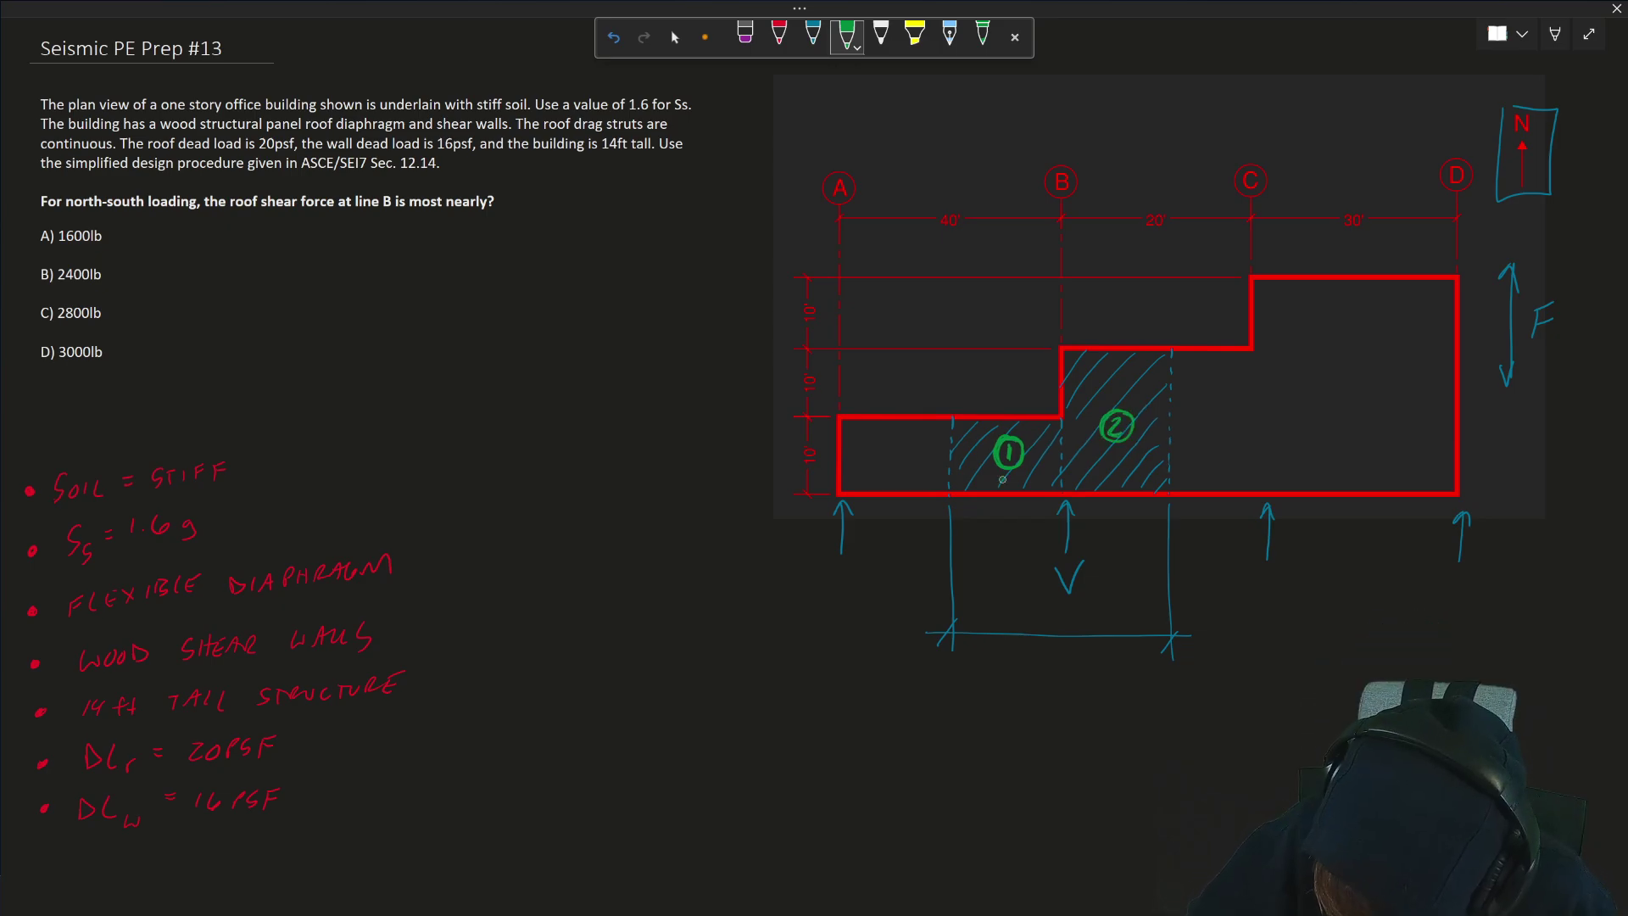
pyautogui.moveTo(1004, 469)
pyautogui.mouseDown()
pyautogui.moveTo(989, 525)
pyautogui.moveTo(1018, 556)
pyautogui.mouseUp()
pyautogui.moveTo(1126, 441)
pyautogui.mouseDown()
pyautogui.moveTo(1120, 551)
pyautogui.moveTo(1128, 538)
pyautogui.moveTo(1142, 557)
pyautogui.mouseUp()
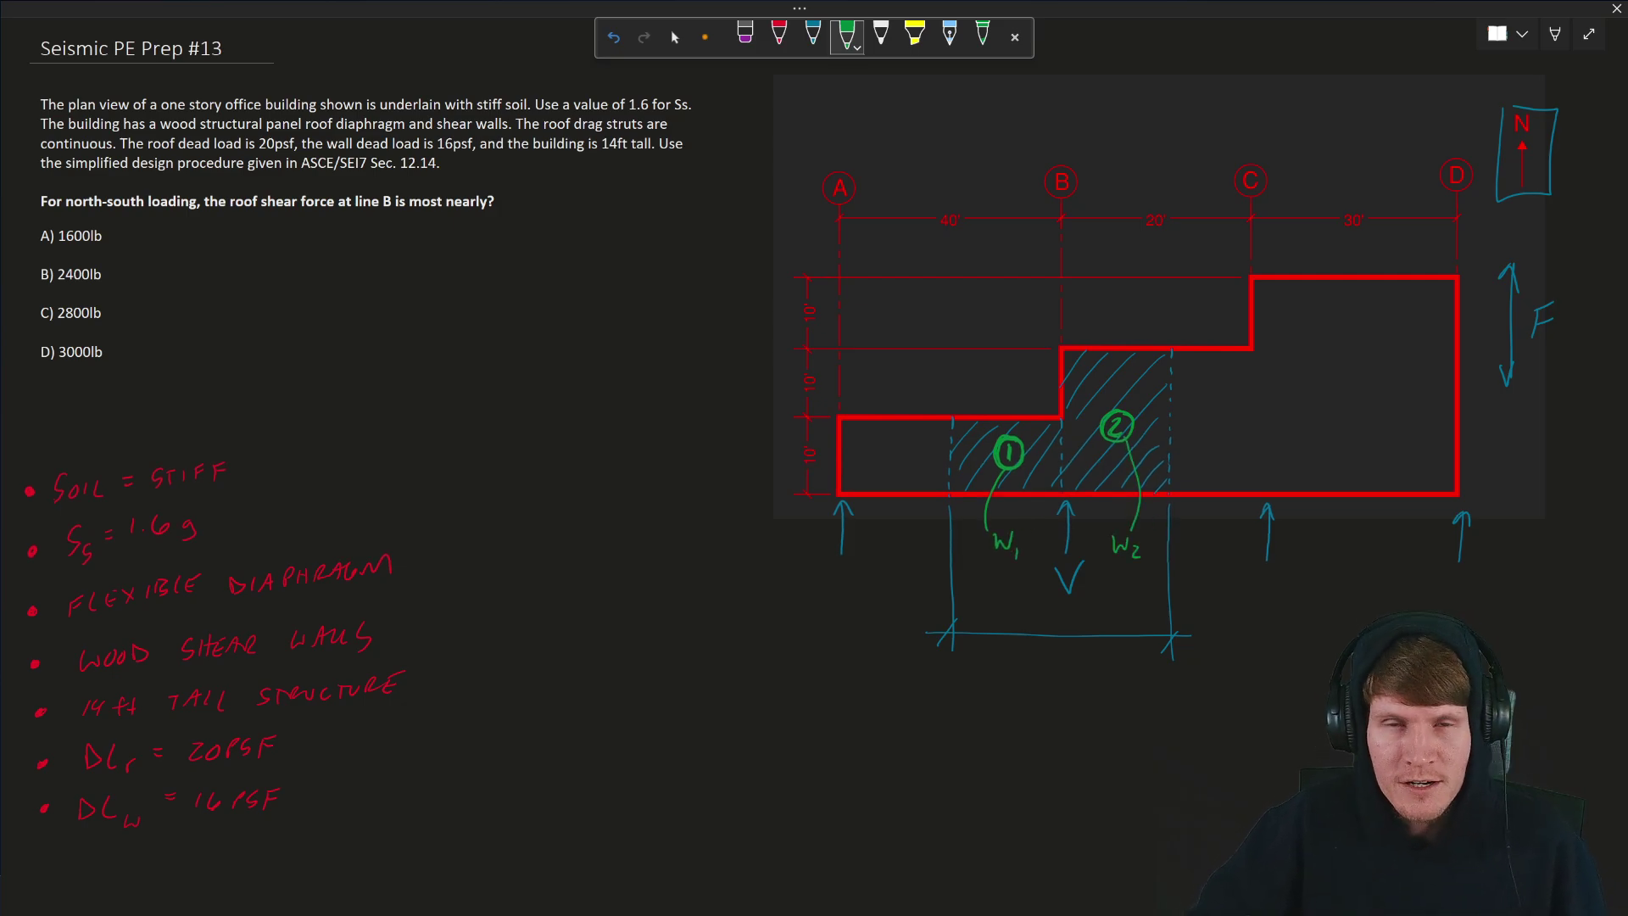
pyautogui.scroll(-3, 552, 568)
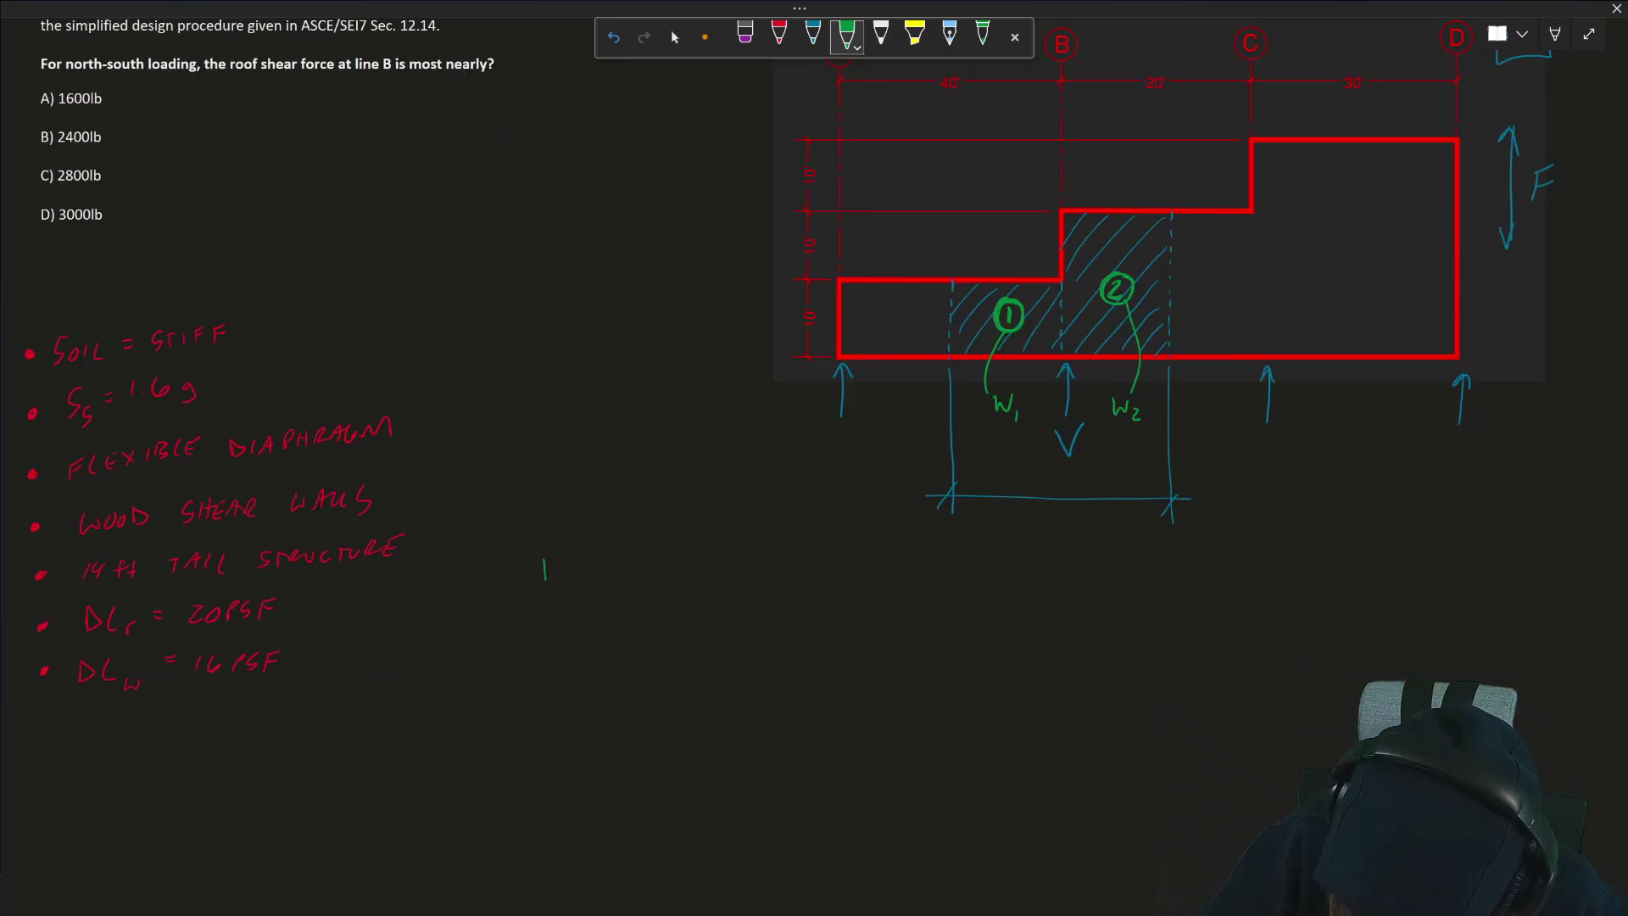
# Write the equation W1 = (1) ROOF + (2) WALL in green
pyautogui.moveTo(543, 562); pyautogui.dragTo(571, 563)
pyautogui.moveTo(575, 581); pyautogui.dragTo(597, 566)
pyautogui.moveTo(589, 574); pyautogui.dragTo(693, 564)
pyautogui.moveTo(707, 563); pyautogui.dragTo(705, 564)
pyautogui.moveTo(718, 562); pyautogui.dragTo(716, 577)
pyautogui.moveTo(717, 562); pyautogui.dragTo(728, 561)
pyautogui.moveTo(717, 569); pyautogui.dragTo(726, 569)
pyautogui.moveTo(750, 569); pyautogui.dragTo(760, 568)
pyautogui.moveTo(756, 563); pyautogui.dragTo(780, 578)
pyautogui.moveTo(812, 558); pyautogui.dragTo(869, 577)
pyautogui.moveTo(874, 562); pyautogui.dragTo(880, 576)
# Mark the roof and wall edges of areas 1 and 2 and point to the 20 PSF roof load
pyautogui.moveTo(975, 279); pyautogui.dragTo(1039, 279)
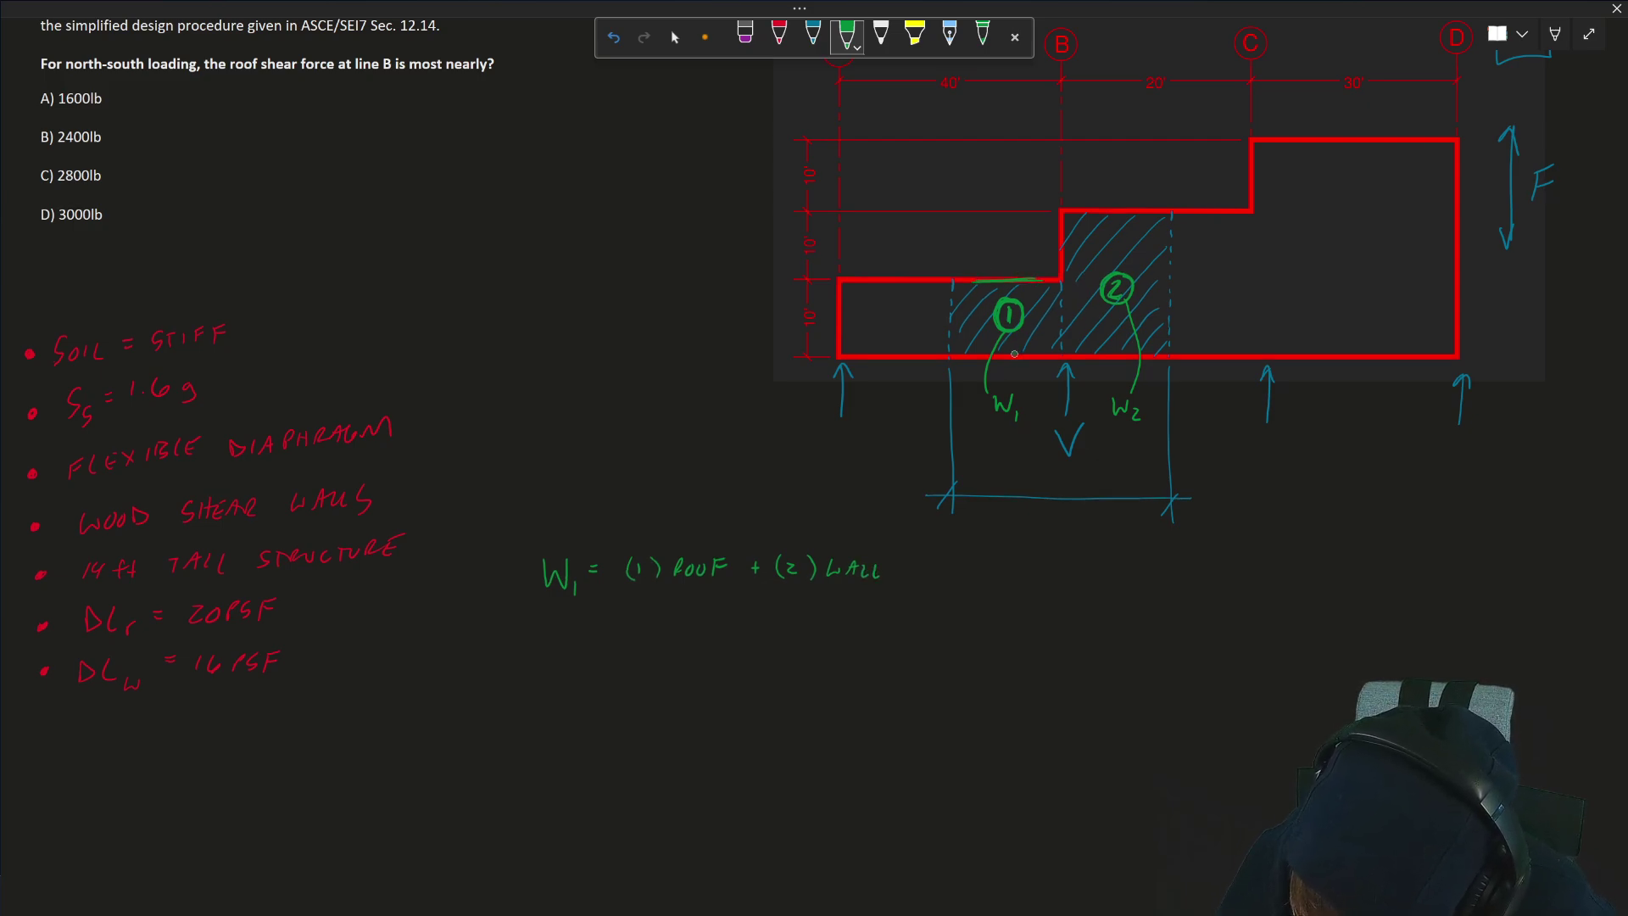
pyautogui.moveTo(975, 358); pyautogui.dragTo(1042, 358)
pyautogui.moveTo(1094, 214); pyautogui.dragTo(1150, 213)
pyautogui.moveTo(1094, 357); pyautogui.dragTo(1145, 357)
pyautogui.moveTo(676, 589); pyautogui.dragTo(677, 619)
pyautogui.moveTo(670, 608); pyautogui.dragTo(683, 607)
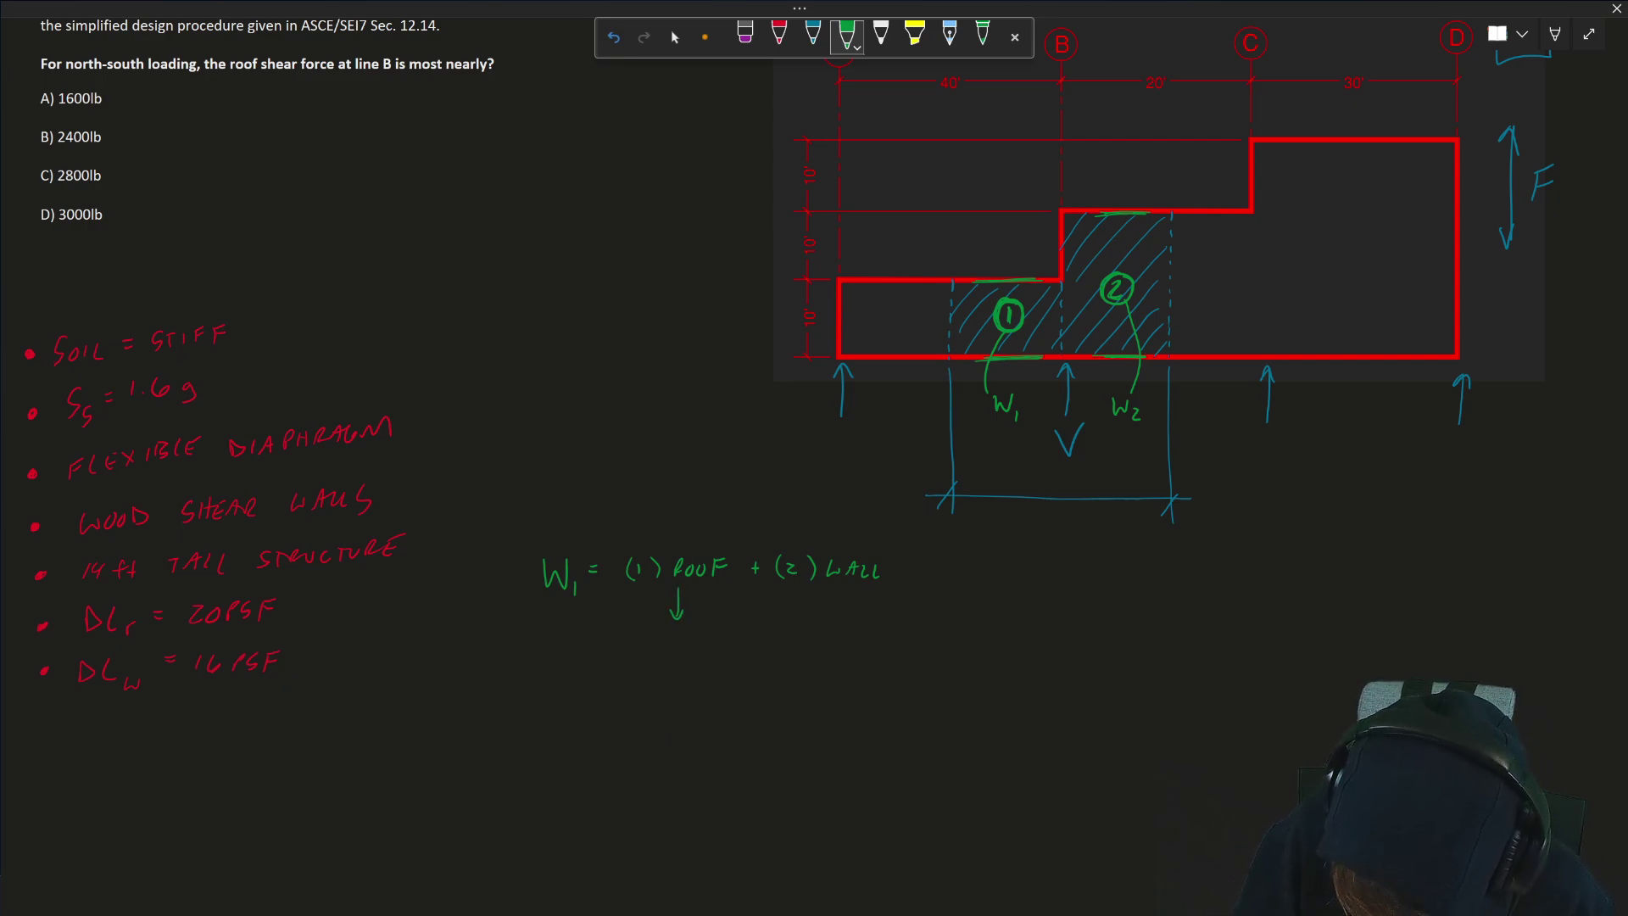
pyautogui.moveTo(281, 609); pyautogui.dragTo(341, 607)
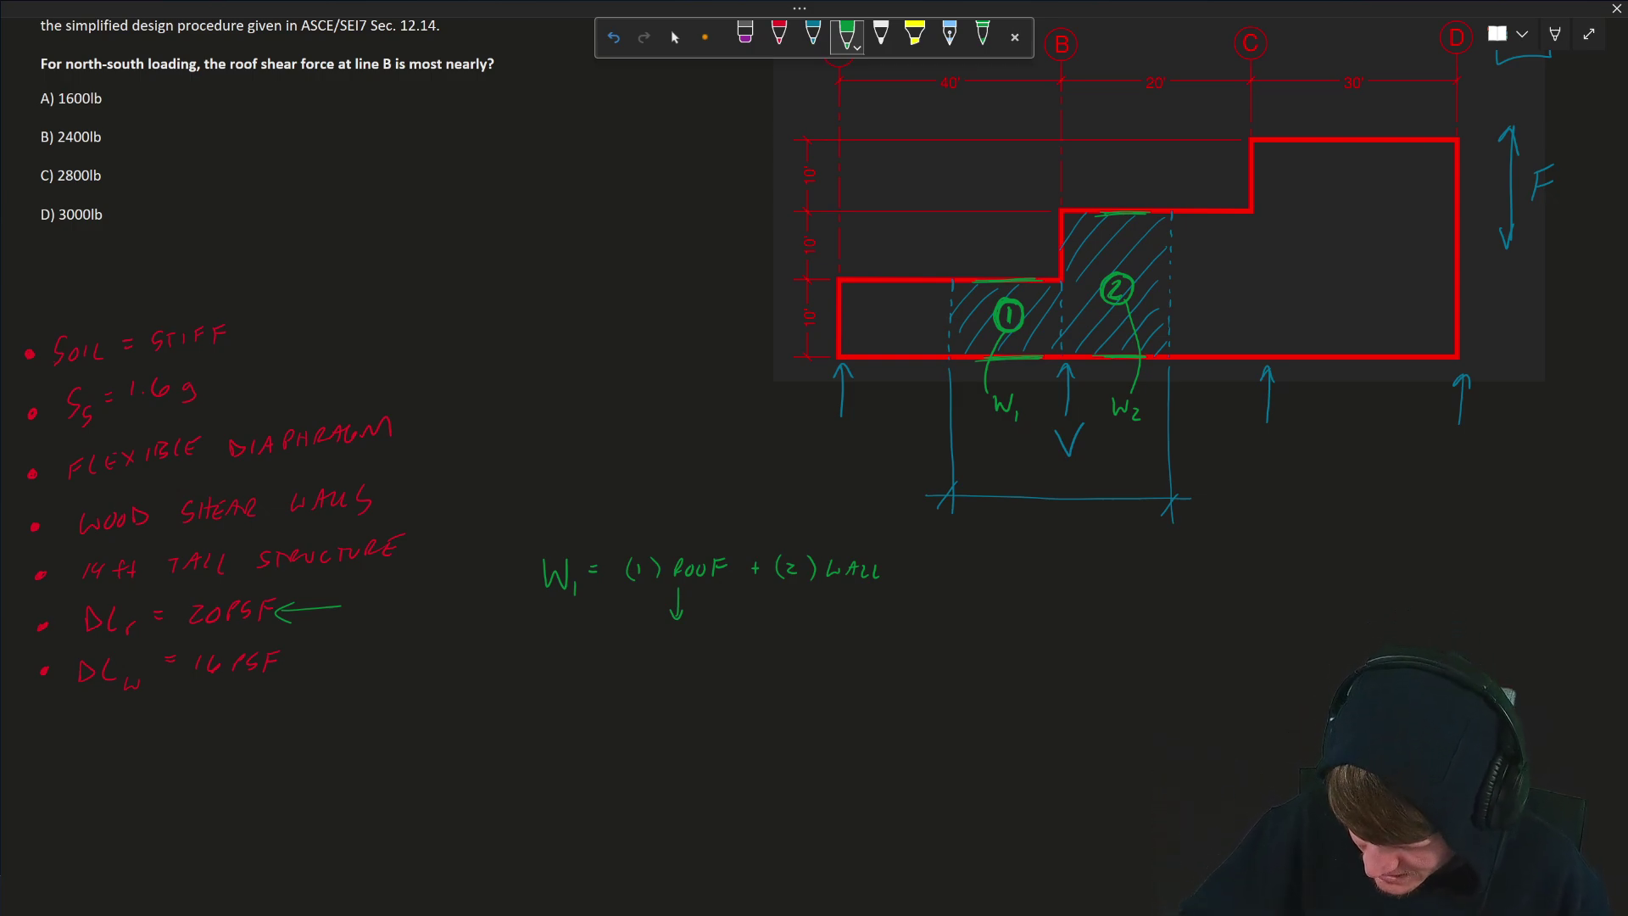
# Mark the 10' depth and write (20PSF)(10ft) = 200PLF below the equation
pyautogui.moveTo(821, 309); pyautogui.dragTo(821, 332)
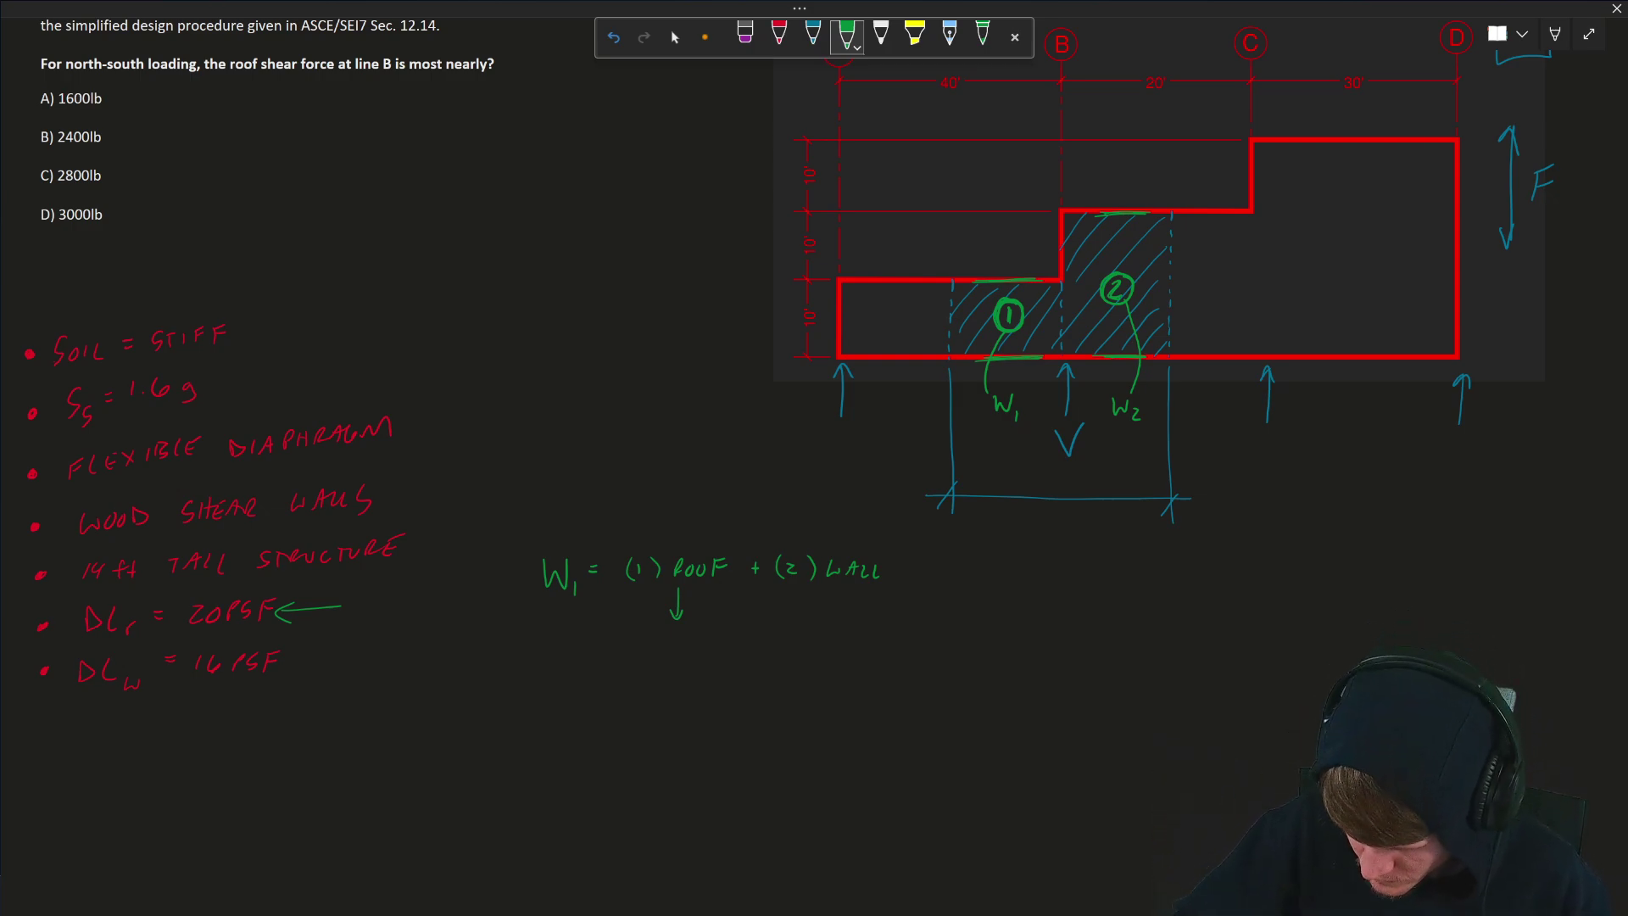
pyautogui.moveTo(615, 636)
pyautogui.mouseDown()
pyautogui.moveTo(653, 657)
pyautogui.moveTo(795, 642)
pyautogui.mouseUp()
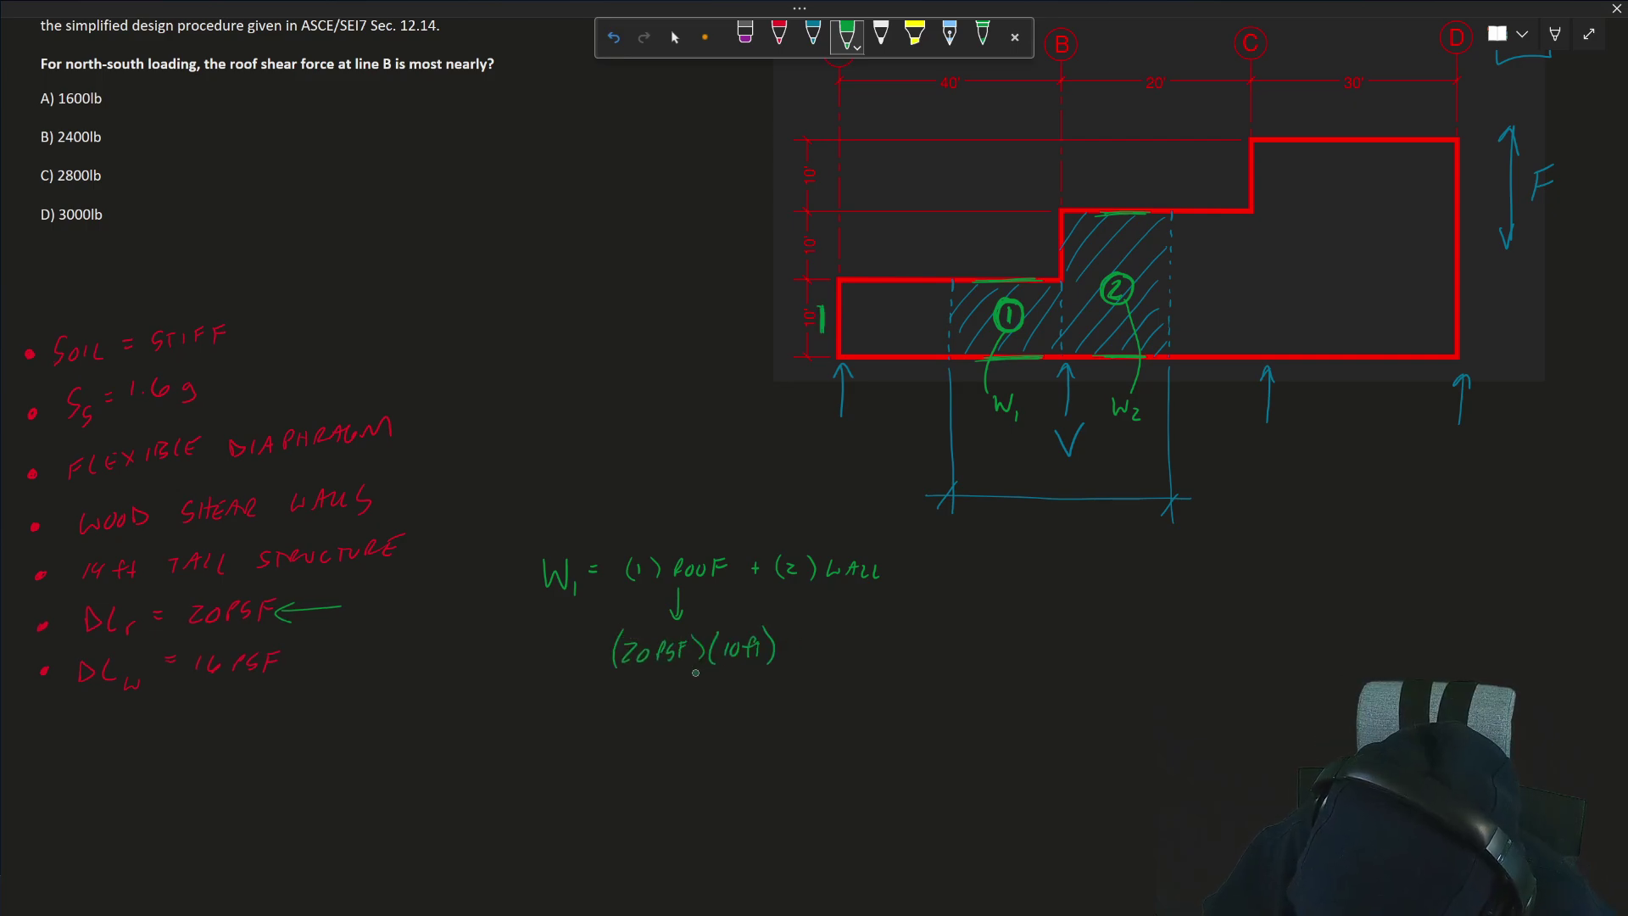
pyautogui.moveTo(685, 675); pyautogui.dragTo(695, 674)
pyautogui.moveTo(684, 680); pyautogui.dragTo(682, 715)
pyautogui.moveTo(690, 698); pyautogui.dragTo(703, 699)
pyautogui.moveTo(718, 695); pyautogui.dragTo(718, 715)
pyautogui.moveTo(718, 694); pyautogui.dragTo(745, 715)
pyautogui.moveTo(747, 694); pyautogui.dragTo(756, 691)
pyautogui.moveTo(747, 704); pyautogui.dragTo(753, 703)
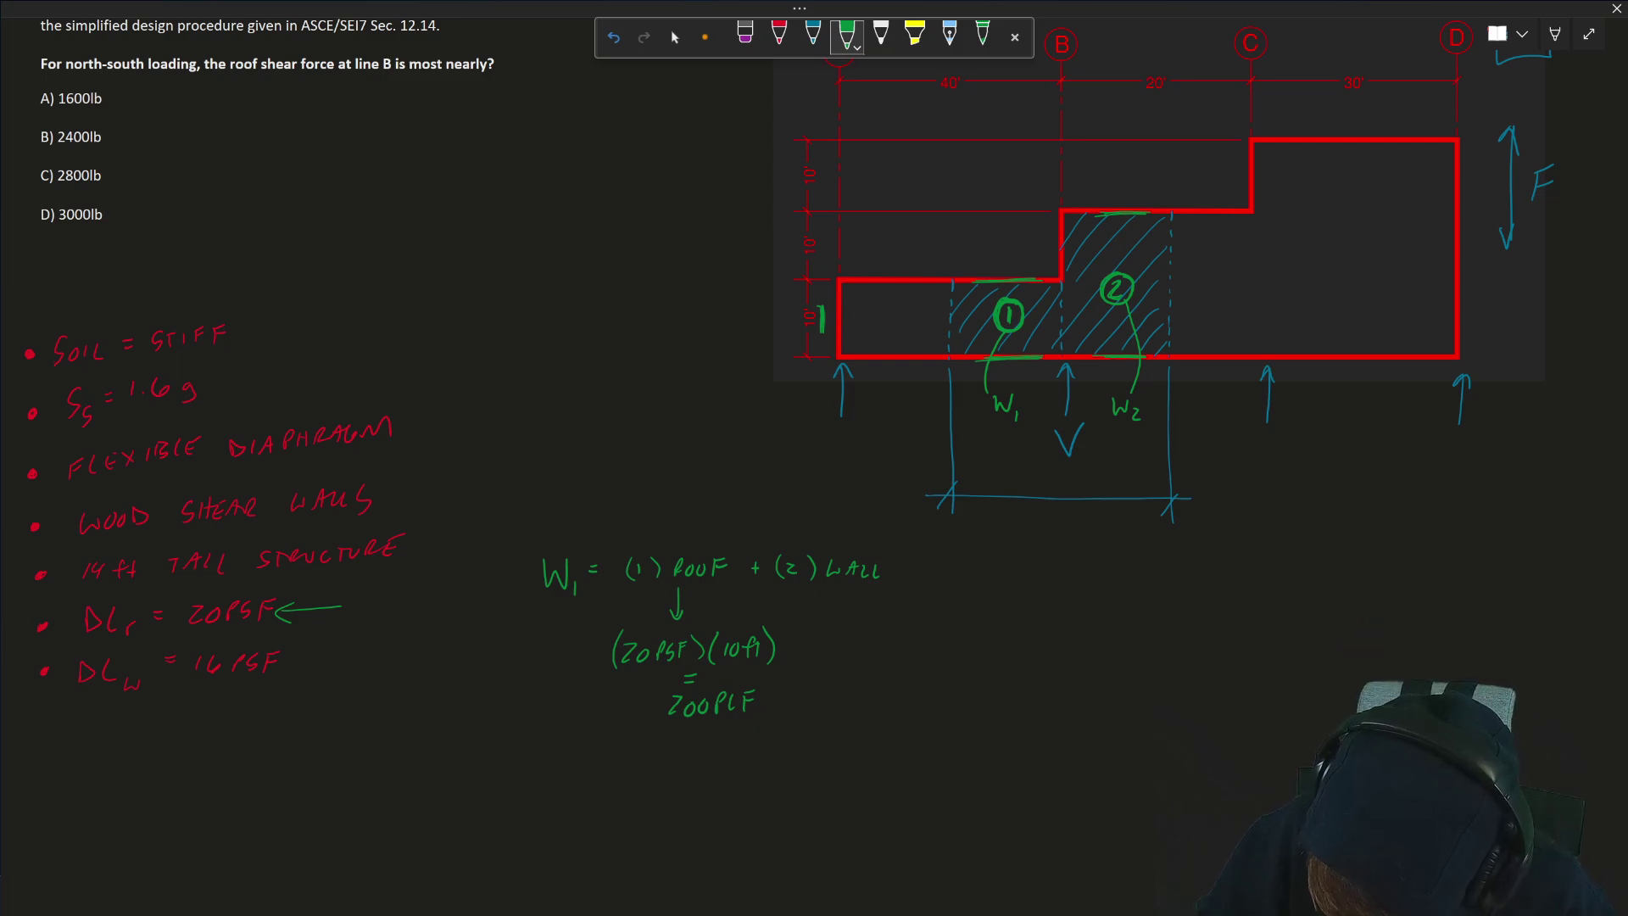
# In red, sketch the building elevation outline with a hatched ground line
pyautogui.click(779, 34)
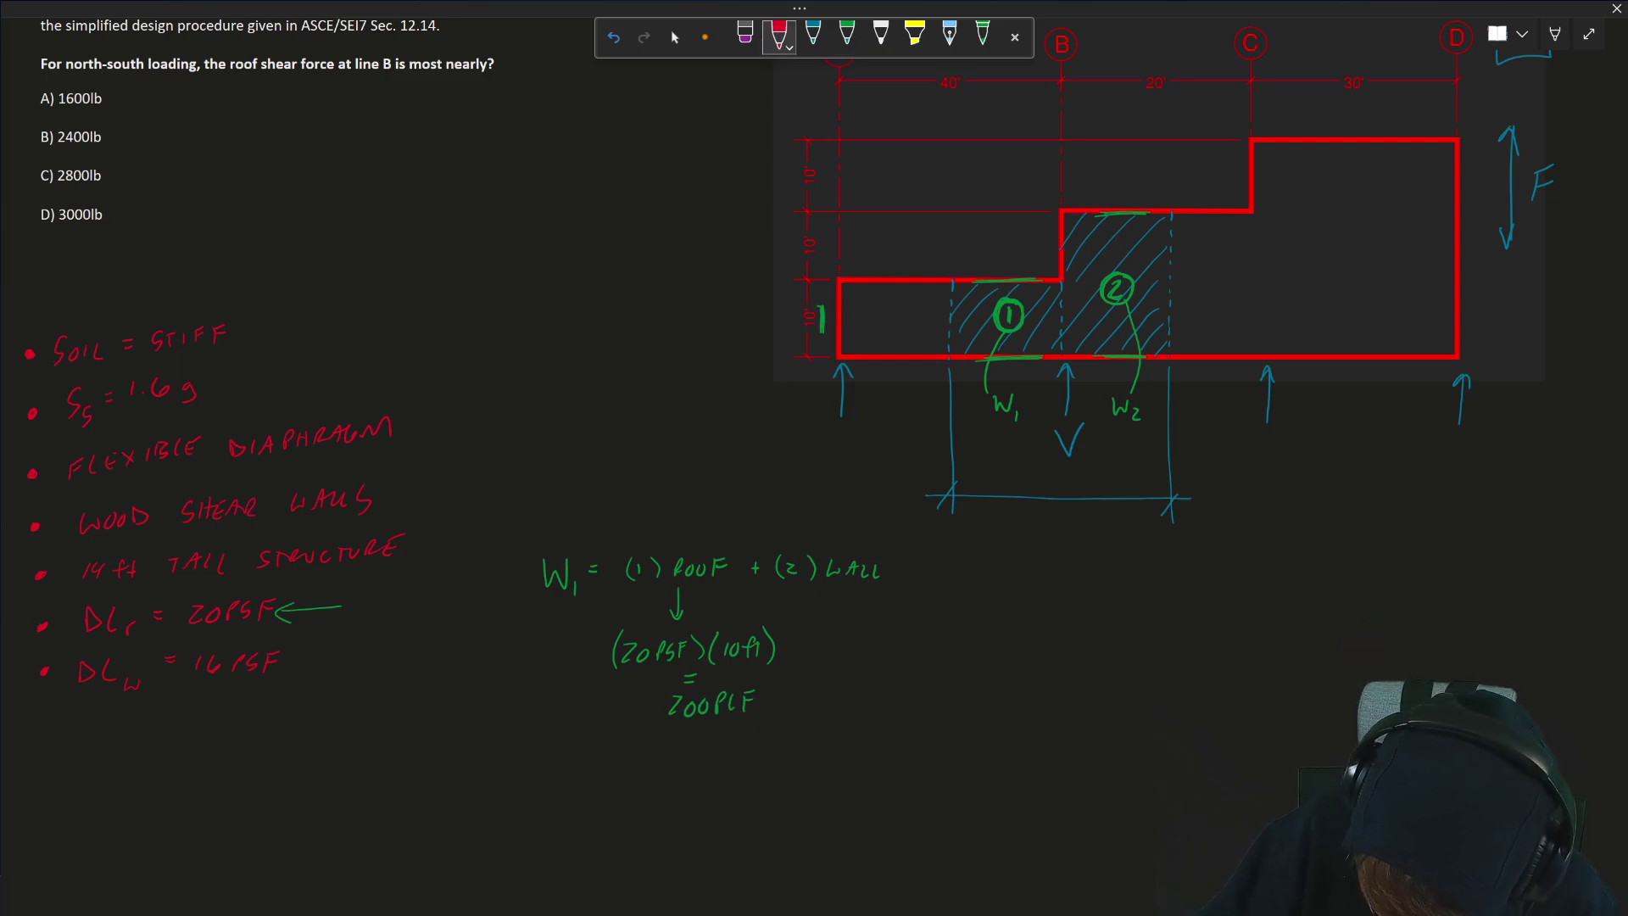
pyautogui.moveTo(478, 183)
pyautogui.mouseDown()
pyautogui.moveTo(479, 308)
pyautogui.moveTo(609, 176)
pyautogui.moveTo(619, 317)
pyautogui.mouseUp()
pyautogui.moveTo(447, 319)
pyautogui.mouseDown()
pyautogui.moveTo(674, 321)
pyautogui.moveTo(471, 346)
pyautogui.mouseUp()
pyautogui.moveTo(541, 327); pyautogui.dragTo(528, 345)
pyautogui.moveTo(591, 333); pyautogui.dragTo(583, 344)
pyautogui.moveTo(649, 329); pyautogui.dragTo(638, 340)
pyautogui.moveTo(655, 168); pyautogui.dragTo(658, 323)
pyautogui.moveTo(637, 177); pyautogui.dragTo(664, 176)
# Label the building height 14' and draw a dashed mid-height line across the elevation
pyautogui.moveTo(653, 327); pyautogui.dragTo(671, 315)
pyautogui.moveTo(677, 227); pyautogui.dragTo(674, 246)
pyautogui.moveTo(685, 223); pyautogui.dragTo(692, 238)
pyautogui.moveTo(689, 222)
pyautogui.mouseDown()
pyautogui.moveTo(689, 246)
pyautogui.moveTo(700, 225)
pyautogui.mouseUp()
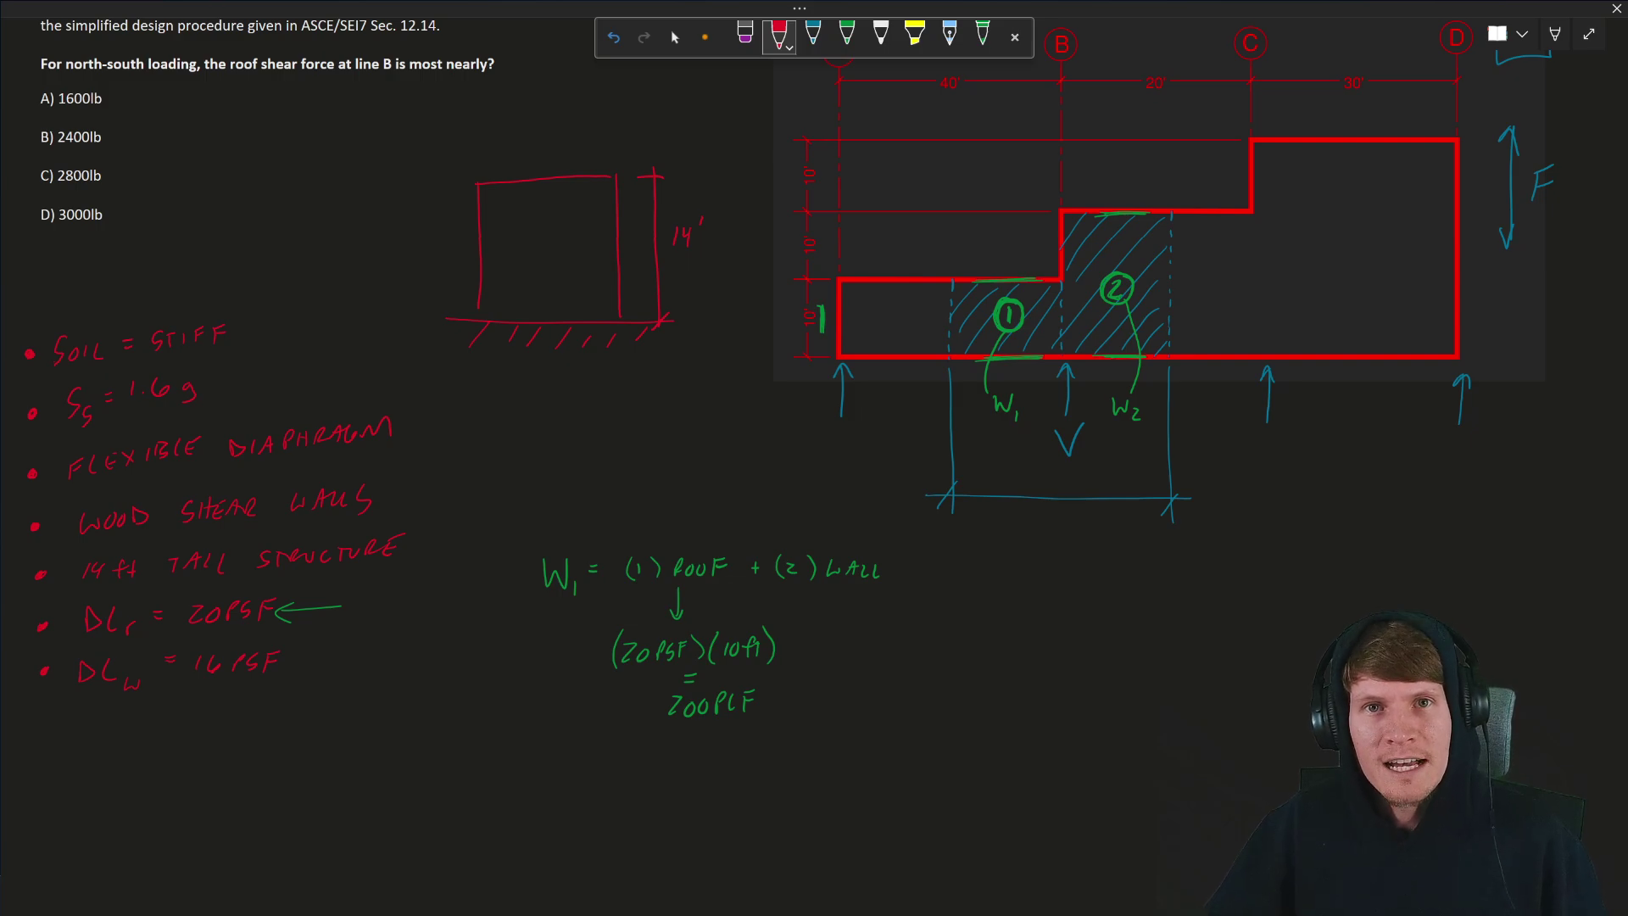
pyautogui.moveTo(477, 246); pyautogui.dragTo(453, 248)
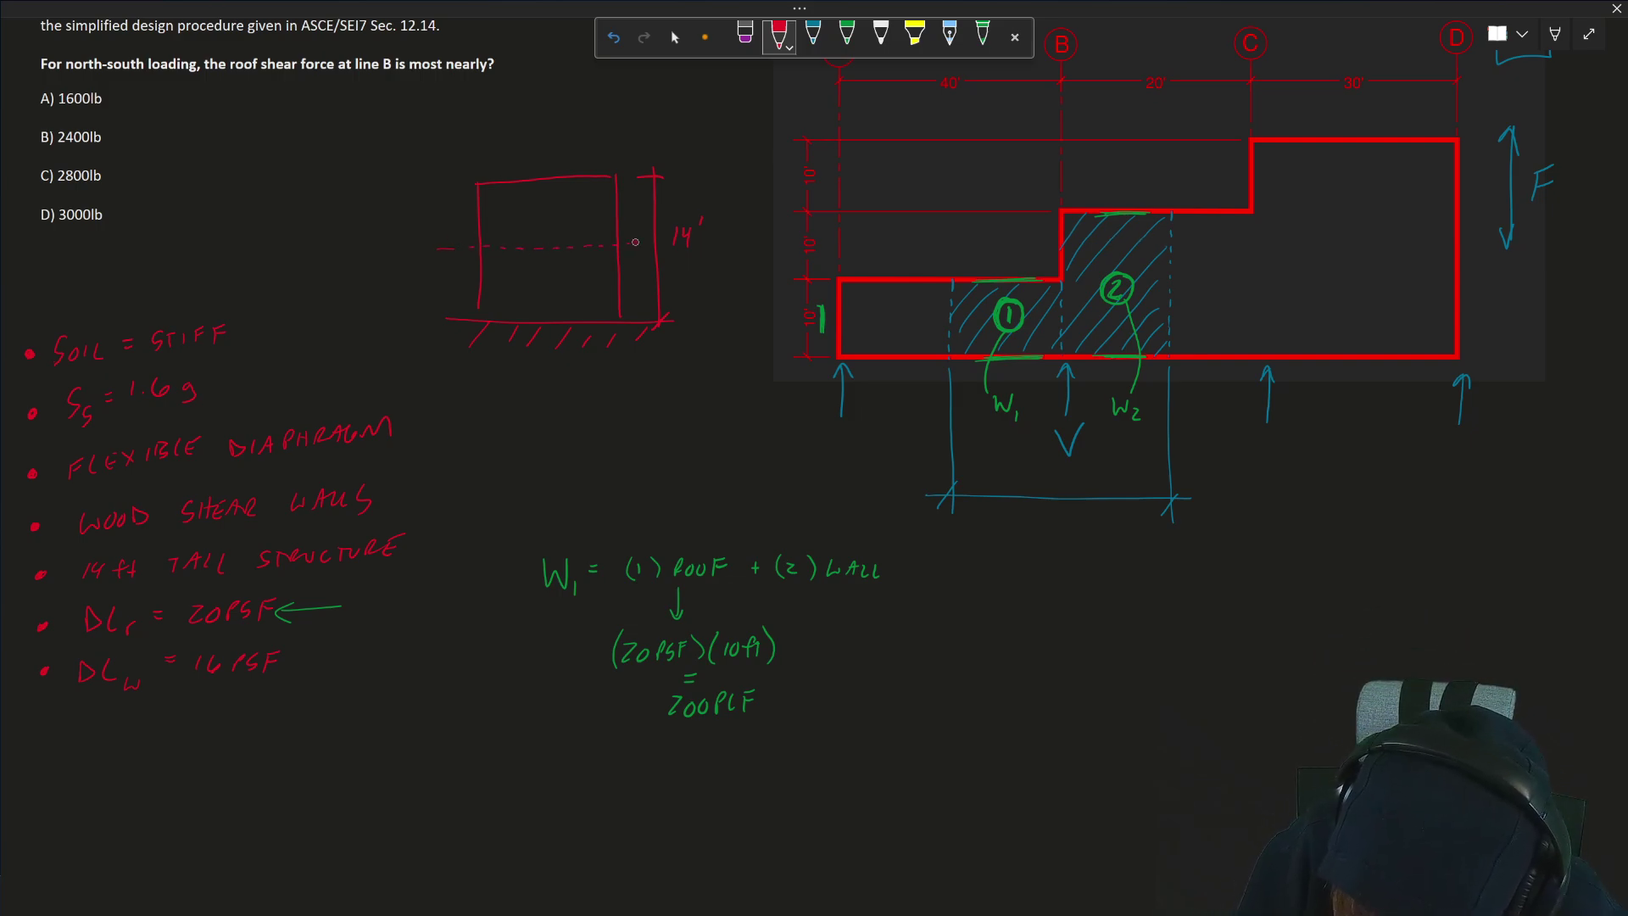
pyautogui.moveTo(633, 245); pyautogui.dragTo(654, 240)
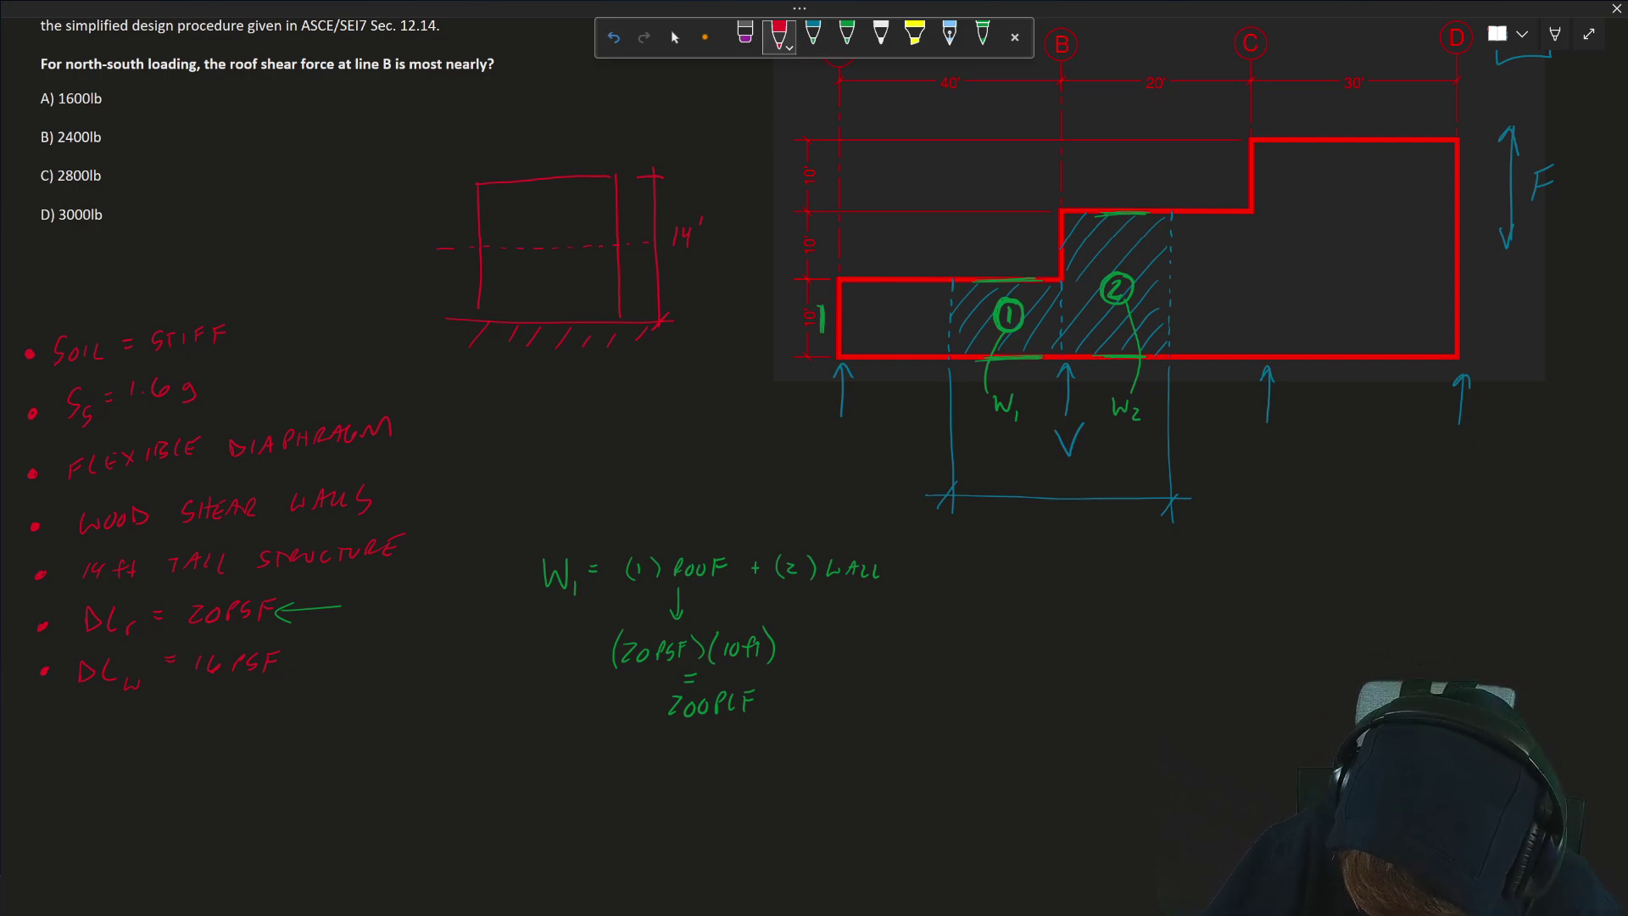
# Draw a ticked vertical dimension from the roof down to the mid-height line
pyautogui.moveTo(414, 178)
pyautogui.mouseDown()
pyautogui.moveTo(436, 178)
pyautogui.moveTo(428, 252)
pyautogui.mouseUp()
pyautogui.moveTo(413, 251); pyautogui.dragTo(438, 251)
pyautogui.moveTo(420, 182); pyautogui.dragTo(434, 169)
pyautogui.moveTo(420, 255)
pyautogui.mouseDown()
pyautogui.moveTo(434, 243)
pyautogui.moveTo(388, 223)
pyautogui.moveTo(400, 203)
pyautogui.mouseUp()
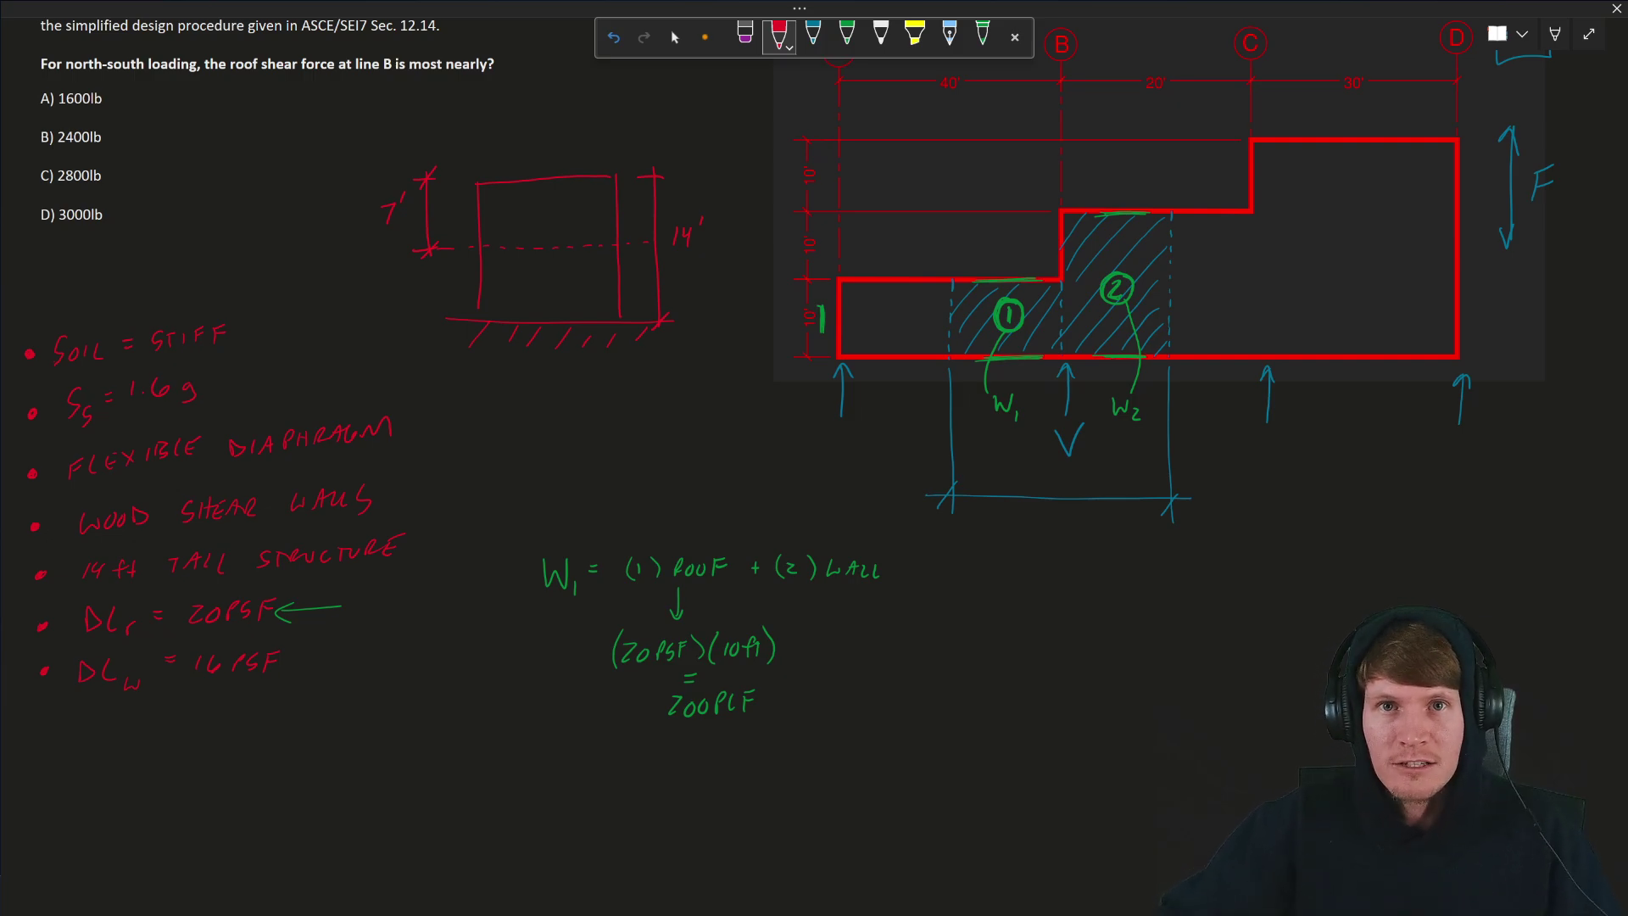
# In green, add the two-wall term (16PSF)(7ft) to the W1 equation
pyautogui.click(846, 35)
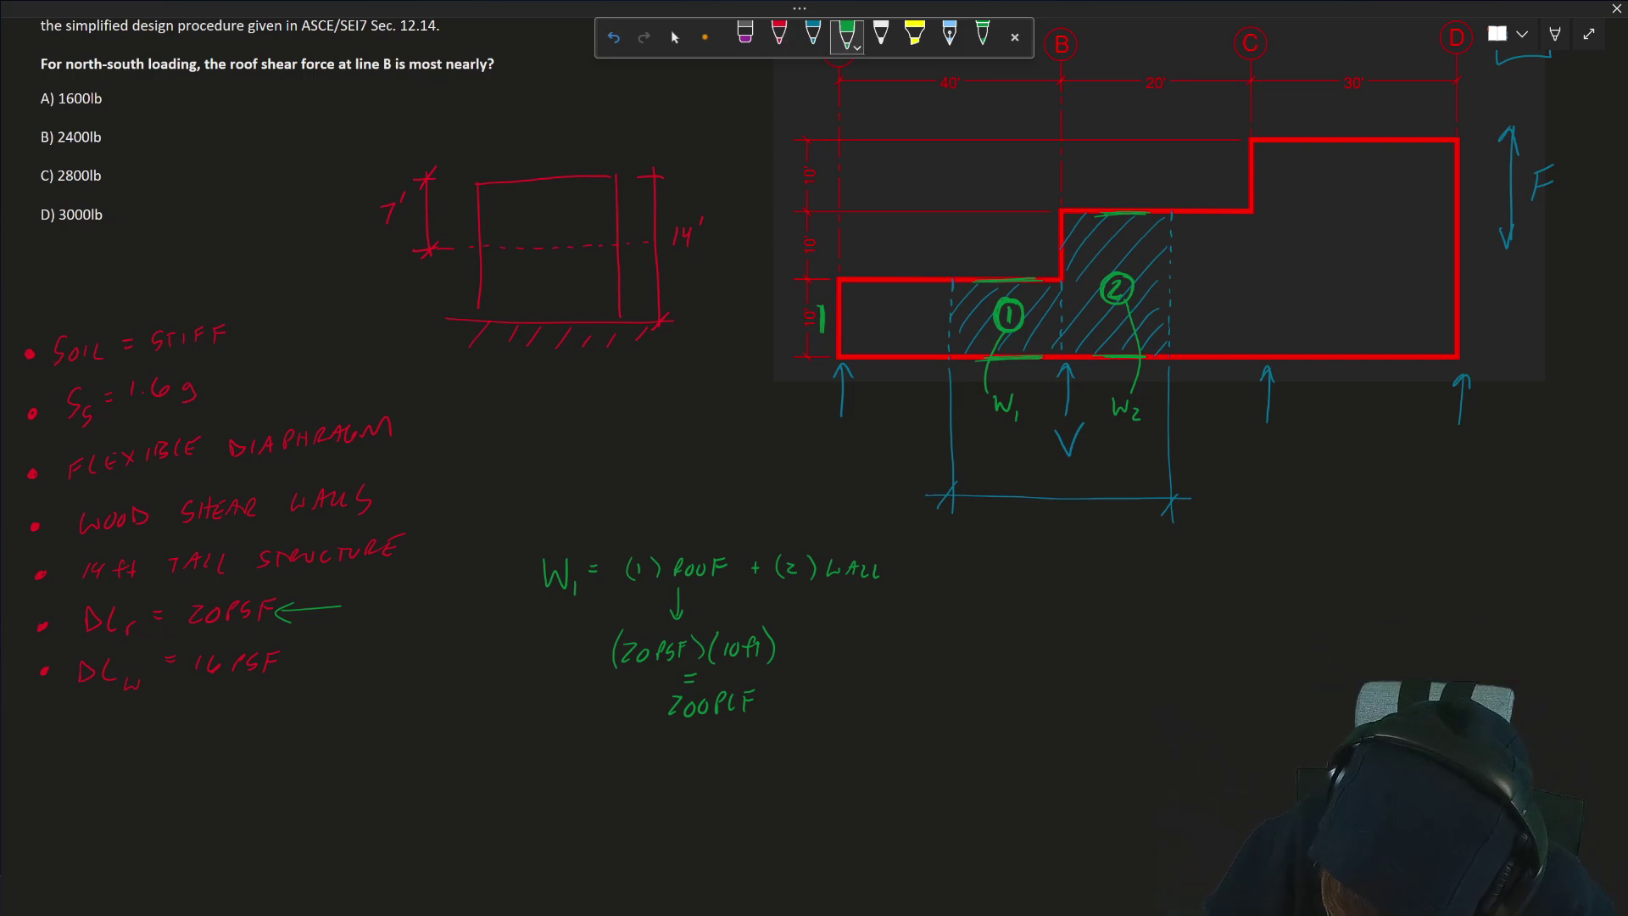
pyautogui.moveTo(791, 645); pyautogui.dragTo(807, 645)
pyautogui.moveTo(799, 636)
pyautogui.mouseDown()
pyautogui.moveTo(799, 654)
pyautogui.moveTo(850, 652)
pyautogui.mouseUp()
pyautogui.moveTo(859, 629)
pyautogui.mouseDown()
pyautogui.moveTo(863, 656)
pyautogui.moveTo(902, 638)
pyautogui.mouseUp()
pyautogui.moveTo(916, 626); pyautogui.dragTo(933, 646)
pyautogui.moveTo(935, 627); pyautogui.dragTo(944, 625)
pyautogui.moveTo(952, 620); pyautogui.dragTo(954, 652)
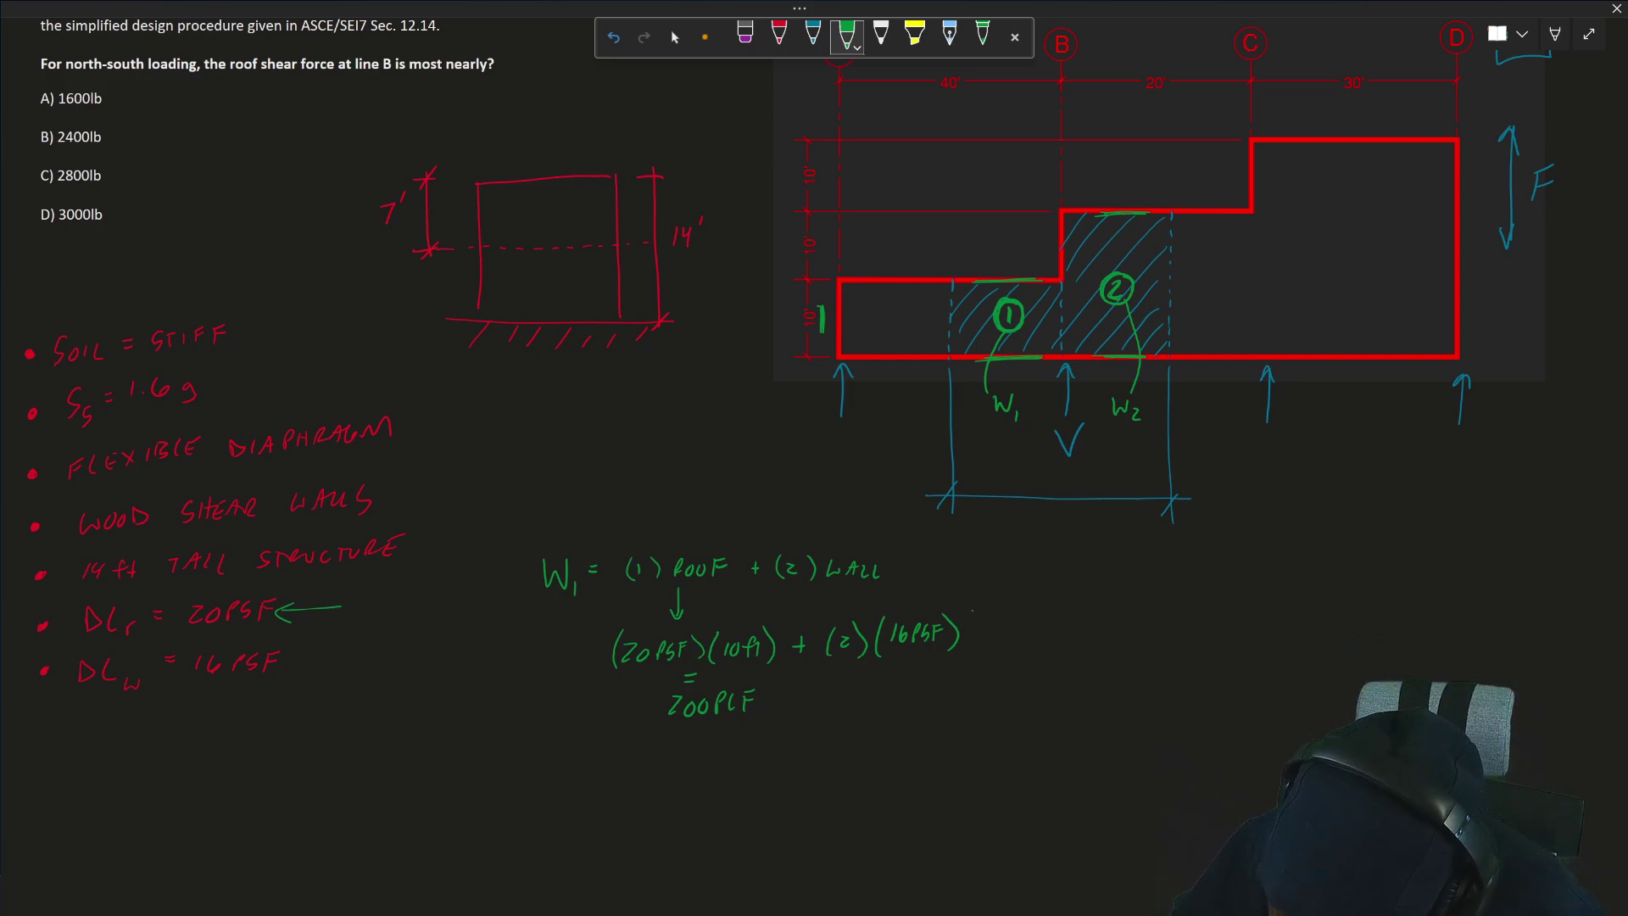
pyautogui.moveTo(973, 617); pyautogui.dragTo(971, 649)
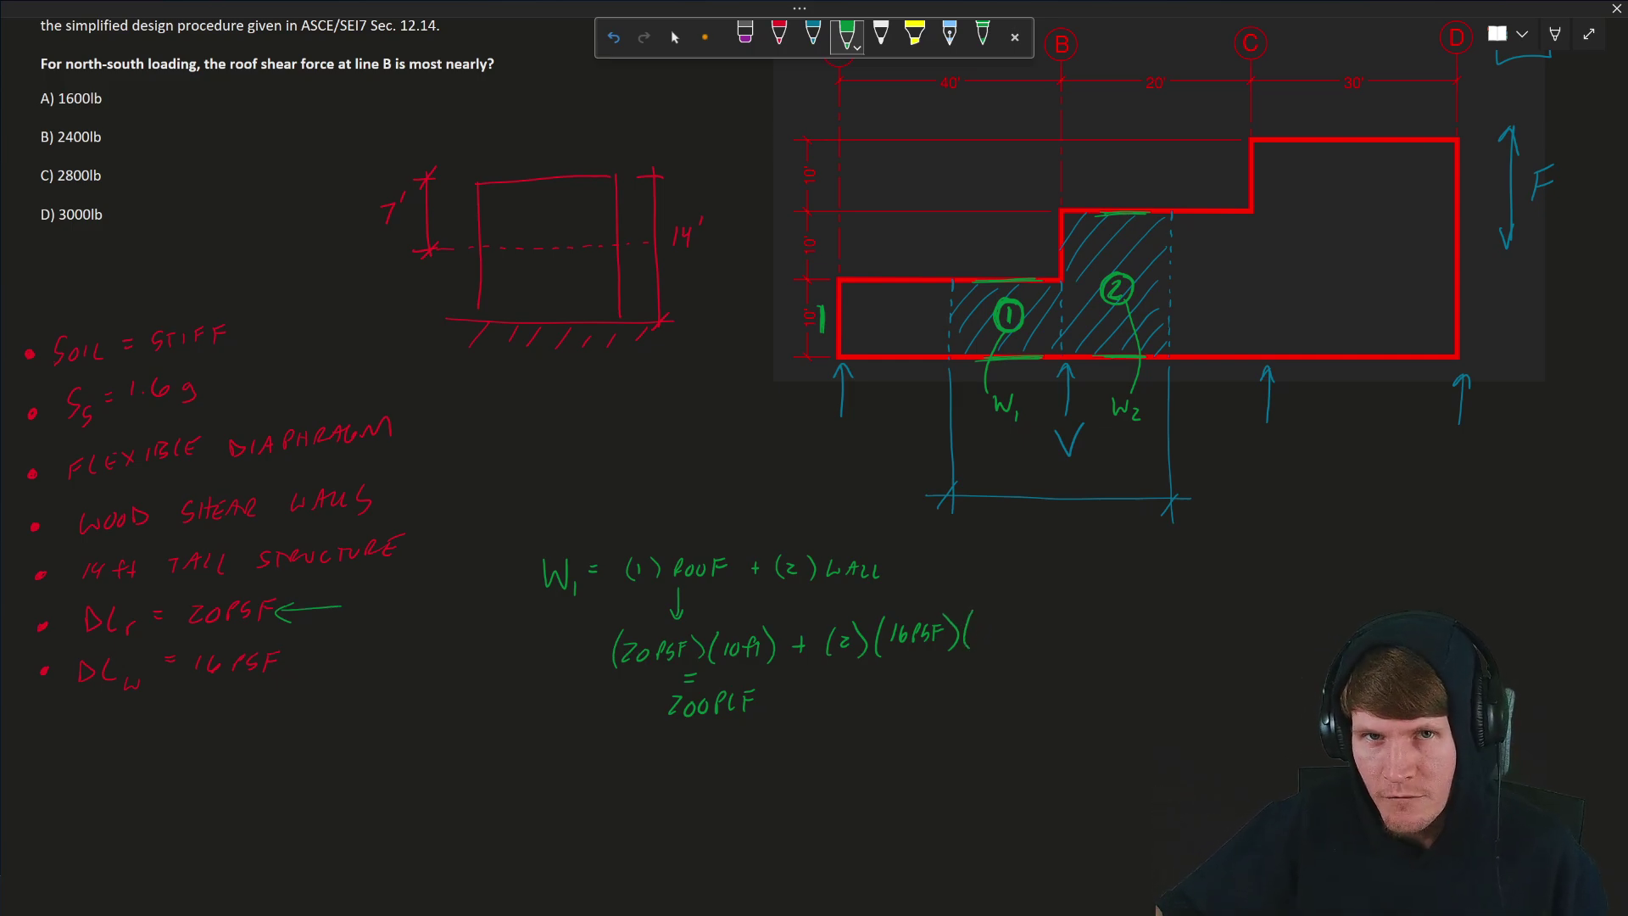
pyautogui.moveTo(979, 623); pyautogui.dragTo(987, 645)
pyautogui.moveTo(999, 622); pyautogui.dragTo(1011, 649)
# Work out the wall weight as 224 PLF, noting 112 PLF for a single wall
pyautogui.moveTo(911, 667); pyautogui.dragTo(925, 665)
pyautogui.moveTo(912, 675)
pyautogui.mouseDown()
pyautogui.moveTo(925, 674)
pyautogui.moveTo(903, 709)
pyautogui.moveTo(918, 710)
pyautogui.mouseUp()
pyautogui.moveTo(925, 693); pyautogui.dragTo(957, 698)
pyautogui.moveTo(963, 690); pyautogui.dragTo(975, 709)
pyautogui.moveTo(977, 691); pyautogui.dragTo(1034, 689)
pyautogui.moveTo(1044, 698); pyautogui.dragTo(1104, 697)
pyautogui.moveTo(1116, 679)
pyautogui.mouseDown()
pyautogui.moveTo(1115, 697)
pyautogui.moveTo(1160, 680)
pyautogui.mouseUp()
pyautogui.moveTo(1165, 677)
pyautogui.mouseDown()
pyautogui.moveTo(1178, 690)
pyautogui.moveTo(1293, 678)
pyautogui.mouseUp()
# Write W1 = 424 PLF, double-underline it, and start the W2 equation below
pyautogui.scroll(-2, 1294, 678)
pyautogui.moveTo(556, 598)
pyautogui.mouseDown()
pyautogui.moveTo(586, 604)
pyautogui.moveTo(593, 635)
pyautogui.mouseUp()
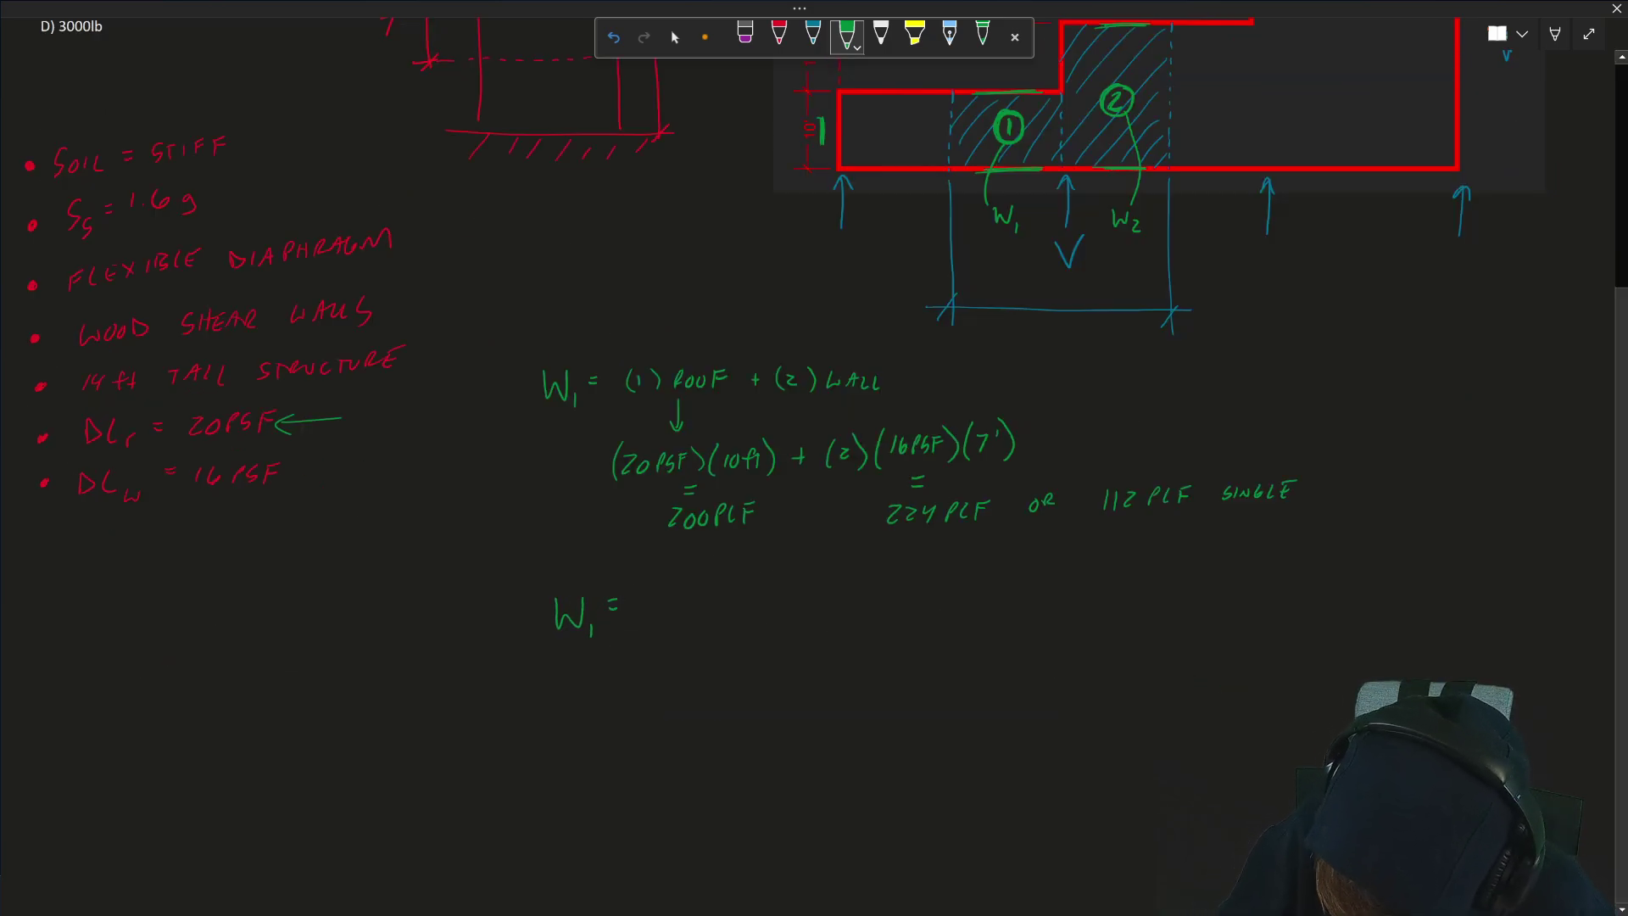
pyautogui.moveTo(648, 592); pyautogui.dragTo(651, 619)
pyautogui.moveTo(666, 598)
pyautogui.mouseDown()
pyautogui.moveTo(681, 615)
pyautogui.moveTo(700, 604)
pyautogui.mouseUp()
pyautogui.moveTo(696, 590)
pyautogui.mouseDown()
pyautogui.moveTo(694, 617)
pyautogui.moveTo(717, 597)
pyautogui.mouseUp()
pyautogui.moveTo(723, 594)
pyautogui.mouseDown()
pyautogui.moveTo(725, 613)
pyautogui.moveTo(697, 628)
pyautogui.moveTo(757, 622)
pyautogui.mouseUp()
pyautogui.moveTo(643, 643); pyautogui.dragTo(759, 625)
pyautogui.moveTo(549, 692)
pyautogui.mouseDown()
pyautogui.moveTo(573, 691)
pyautogui.moveTo(585, 725)
pyautogui.mouseUp()
pyautogui.moveTo(608, 689); pyautogui.dragTo(619, 689)
# In blue, draw a line through the floor plan and circle the 10 ft depth dimensions
pyautogui.click(675, 38)
pyautogui.scroll(3, 815, 458)
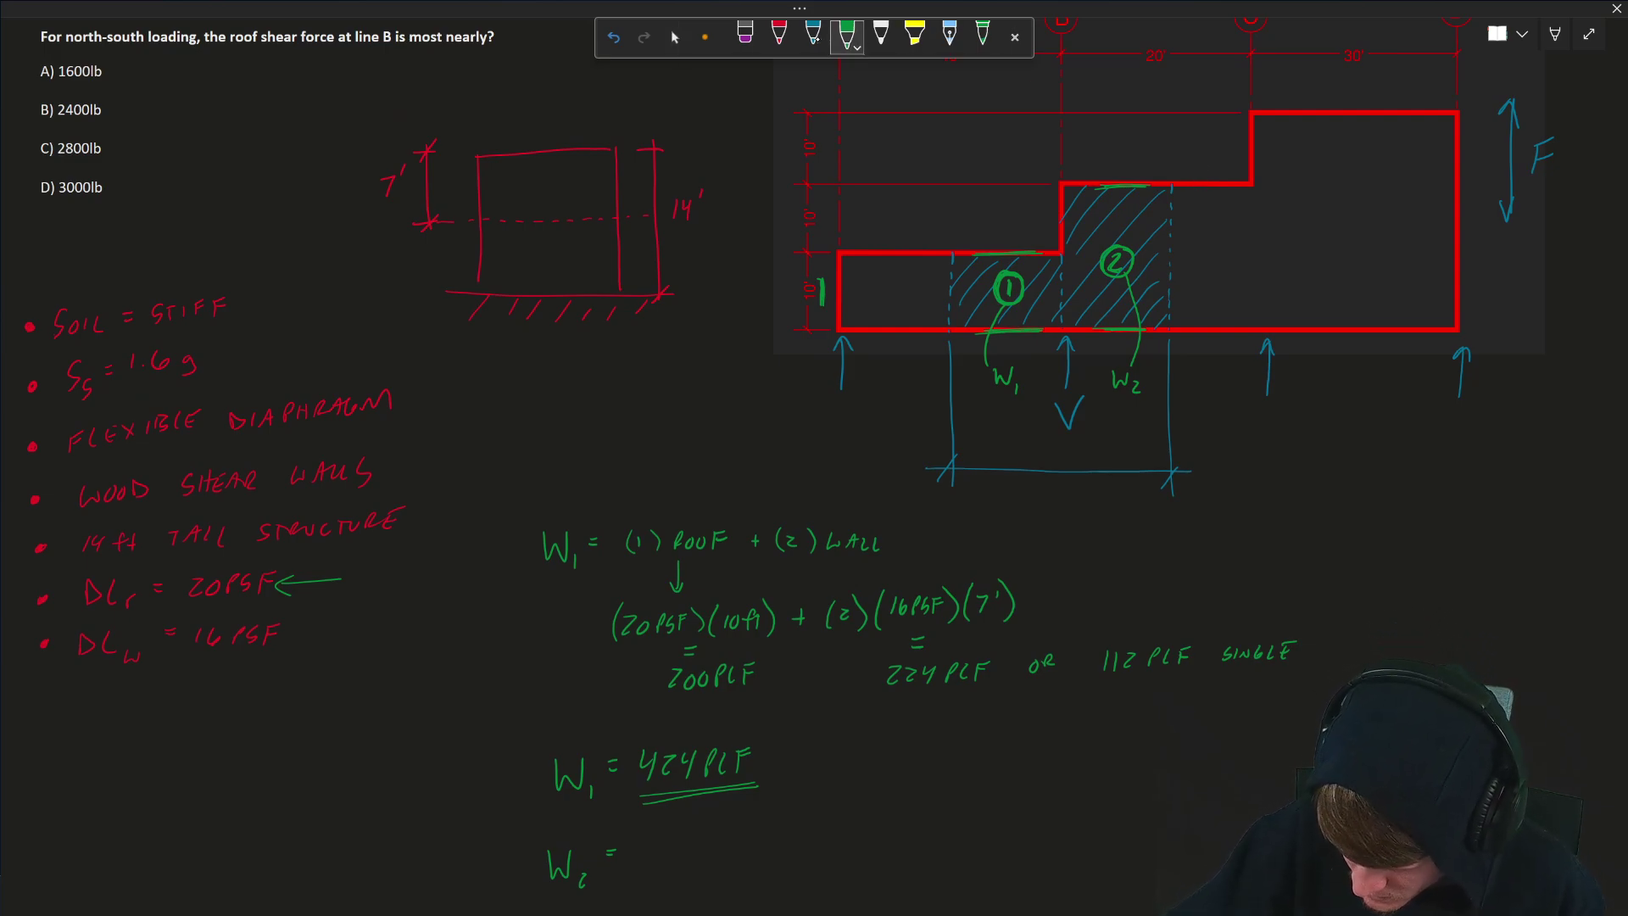
pyautogui.click(813, 36)
pyautogui.moveTo(1214, 188); pyautogui.dragTo(1215, 329)
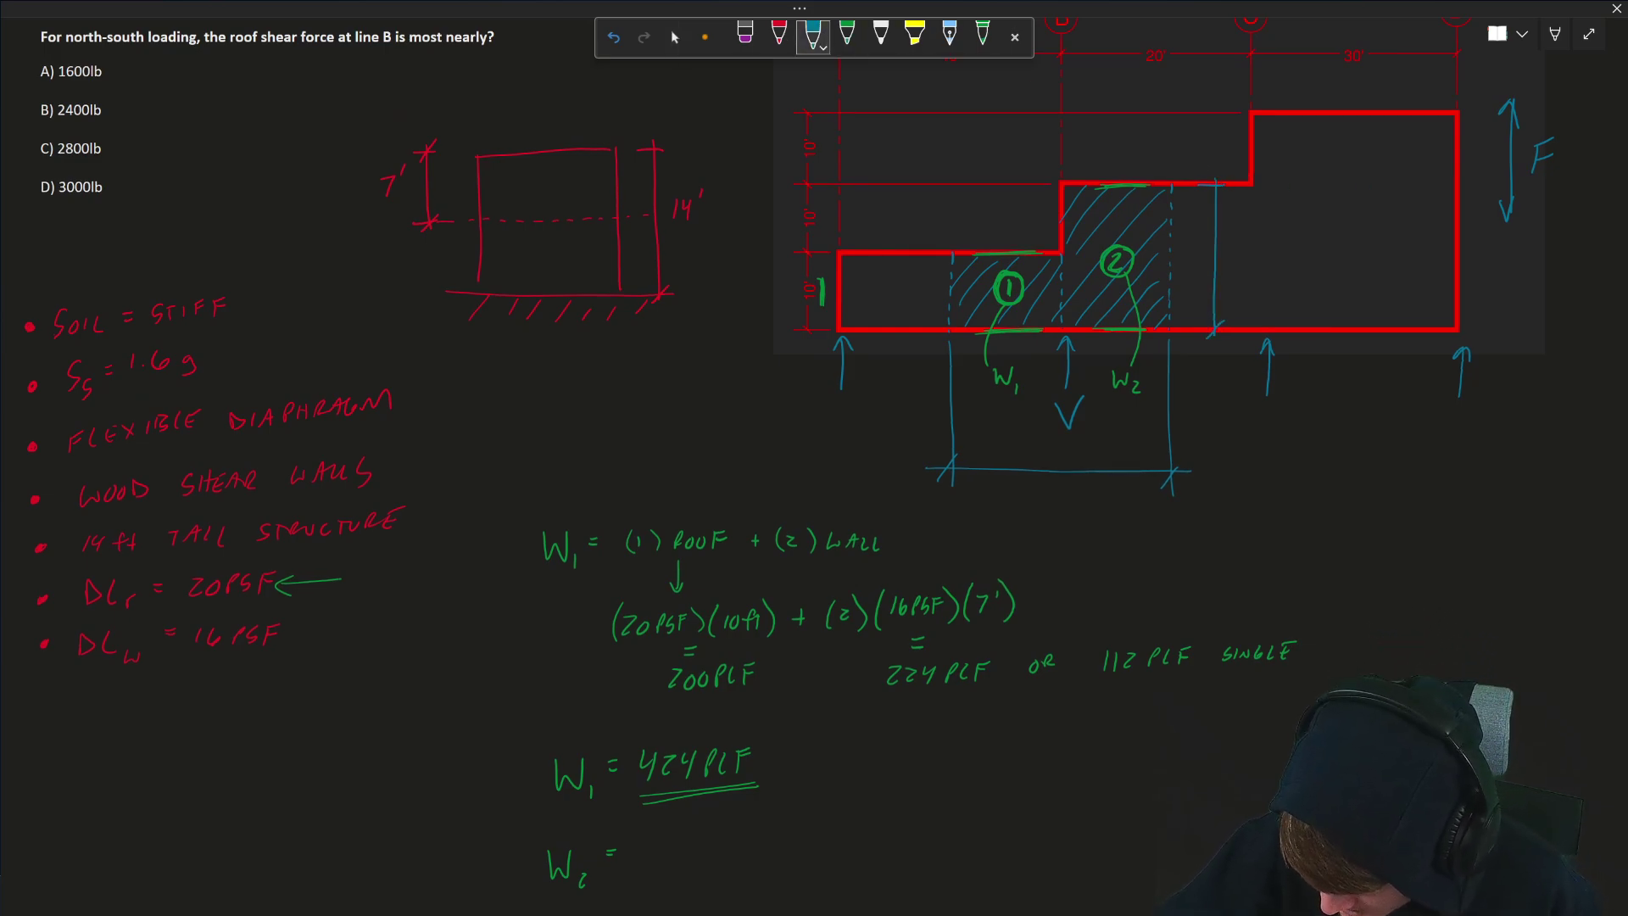
pyautogui.moveTo(1208, 188); pyautogui.dragTo(1223, 178)
pyautogui.moveTo(813, 274); pyautogui.dragTo(806, 278)
pyautogui.moveTo(801, 205)
pyautogui.mouseDown()
pyautogui.moveTo(796, 227)
pyautogui.moveTo(802, 203)
pyautogui.mouseUp()
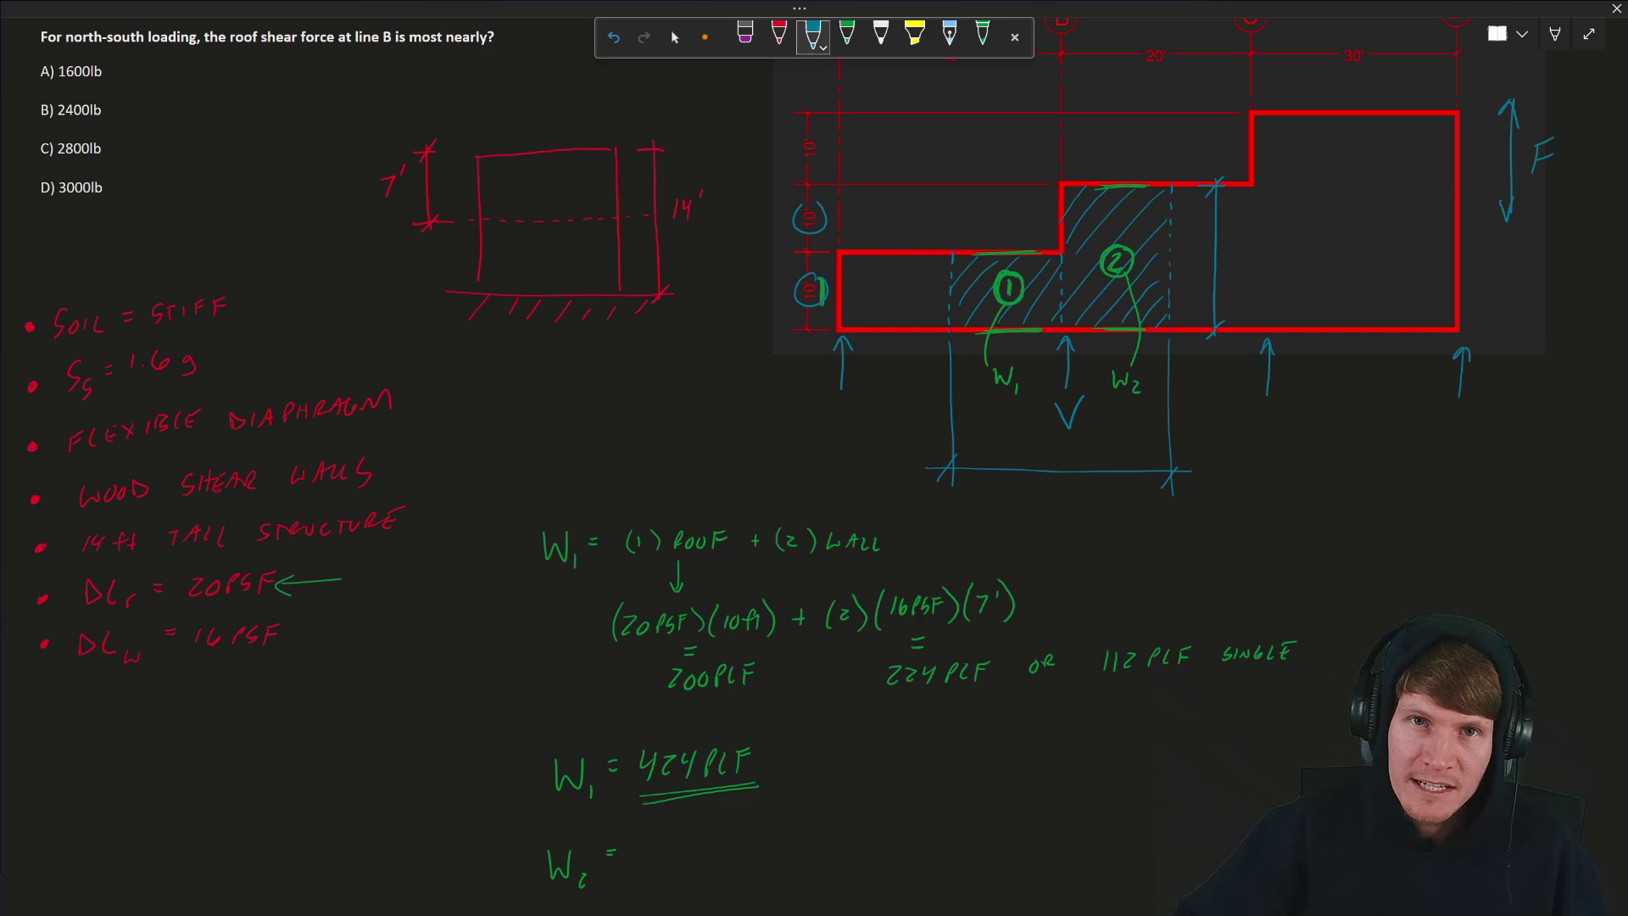
# Write W2 = 624 PLF in green, underline it, and switch to the ASCE 7 code PDF
pyautogui.click(847, 35)
pyautogui.moveTo(661, 834)
pyautogui.mouseDown()
pyautogui.moveTo(657, 861)
pyautogui.moveTo(697, 857)
pyautogui.mouseUp()
pyautogui.moveTo(703, 837); pyautogui.dragTo(733, 841)
pyautogui.moveTo(740, 837)
pyautogui.mouseDown()
pyautogui.moveTo(748, 852)
pyautogui.moveTo(761, 836)
pyautogui.mouseUp()
pyautogui.moveTo(759, 835); pyautogui.dragTo(775, 832)
pyautogui.moveTo(758, 847); pyautogui.dragTo(770, 844)
pyautogui.moveTo(651, 881); pyautogui.dragTo(763, 868)
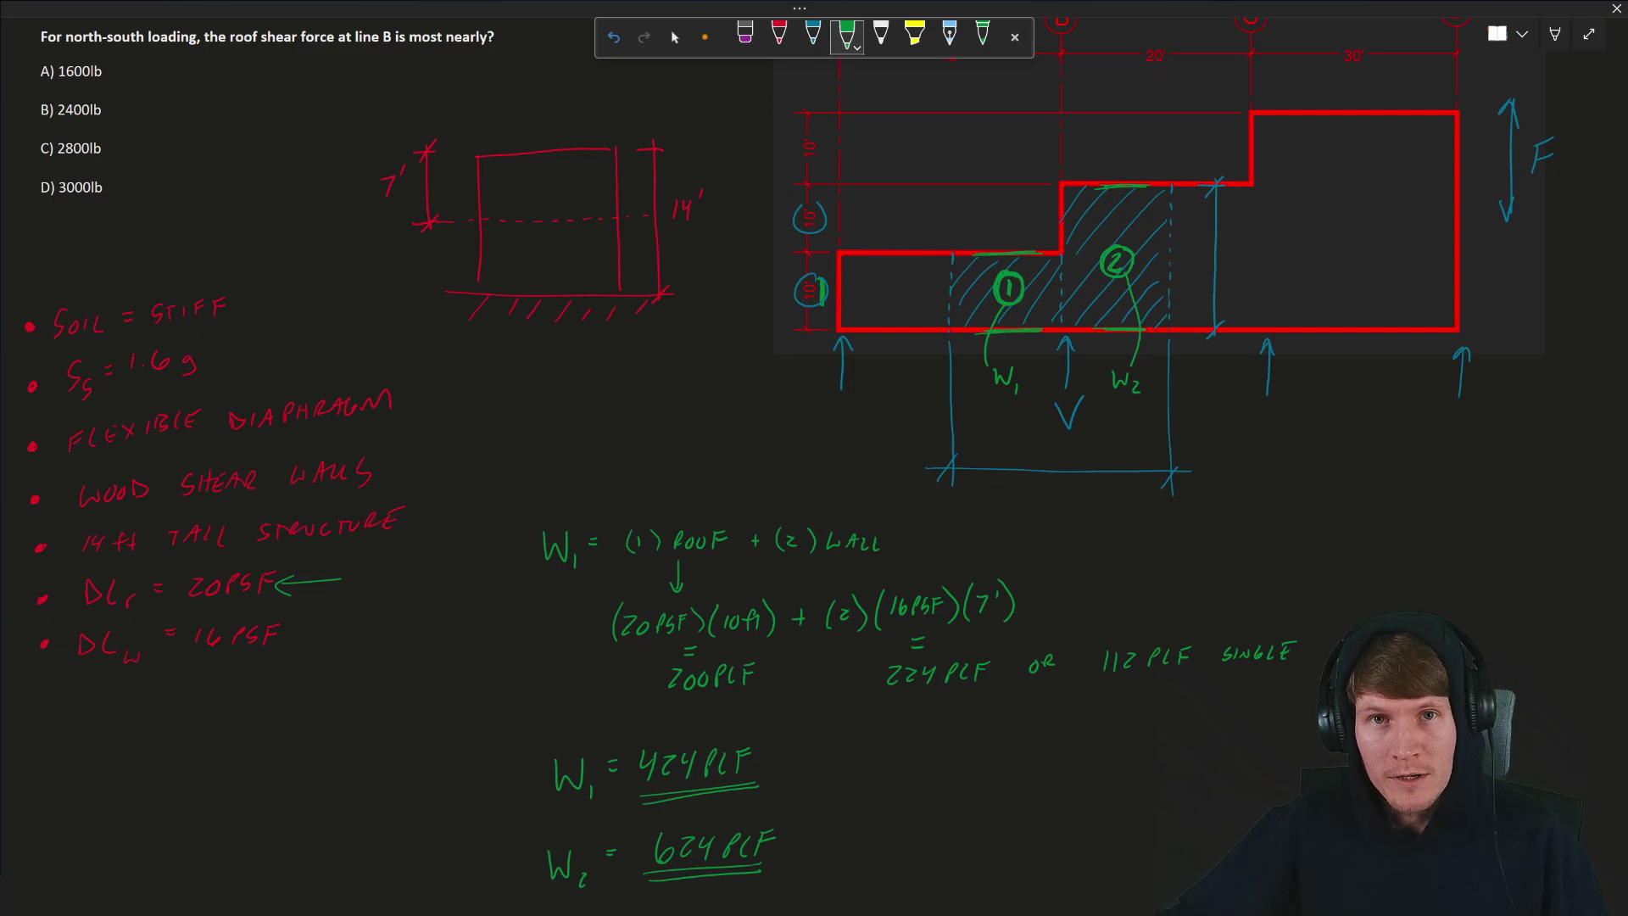
pyautogui.hotkey('alt', 'Tab')
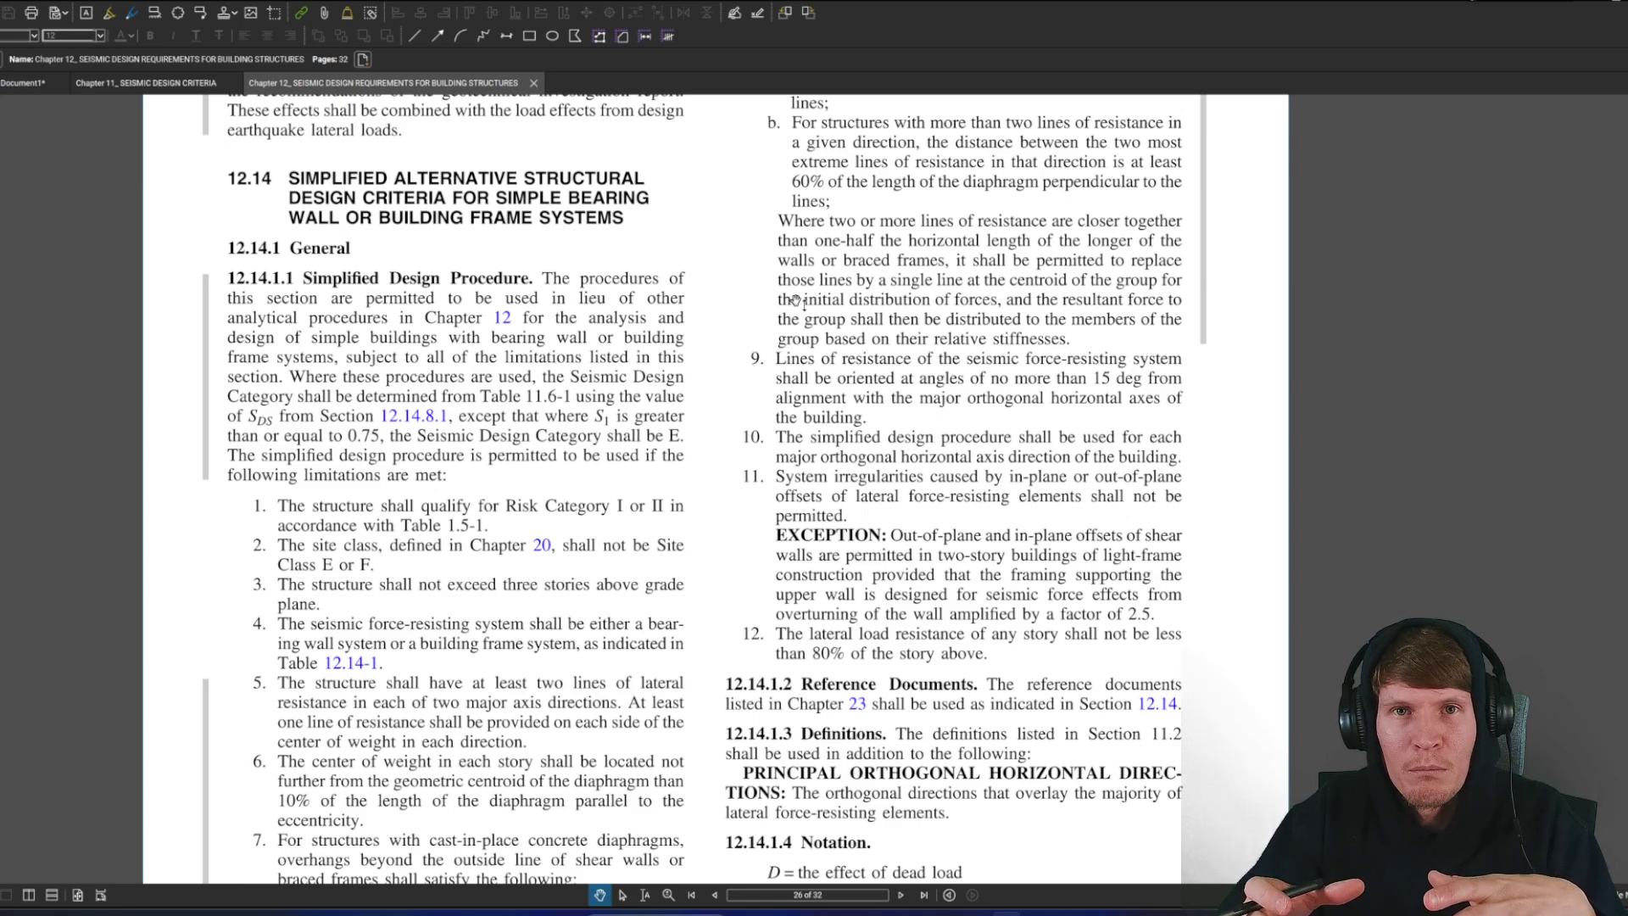
# With the pen markup, bracket limitations 1–12 of Section 12.14.1.1 in blue and scroll toward Table 12.14-1
pyautogui.scroll(-3, 797, 301)
pyautogui.press('n')
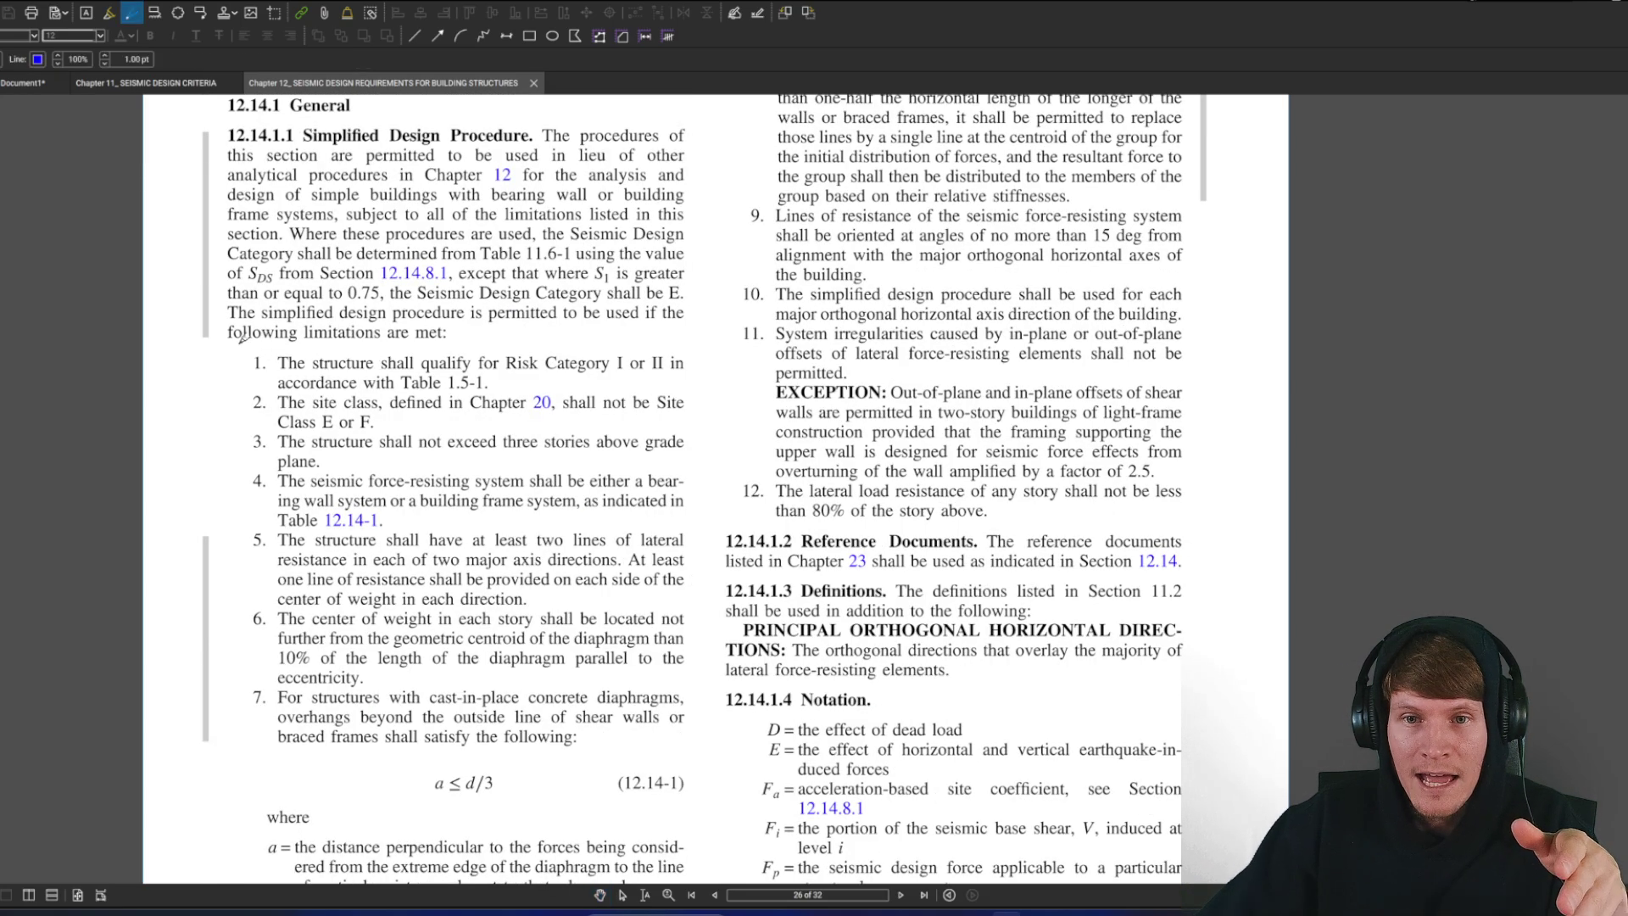
pyautogui.moveTo(268, 346)
pyautogui.mouseDown()
pyautogui.moveTo(238, 353)
pyautogui.moveTo(229, 606)
pyautogui.moveTo(257, 719)
pyautogui.mouseUp()
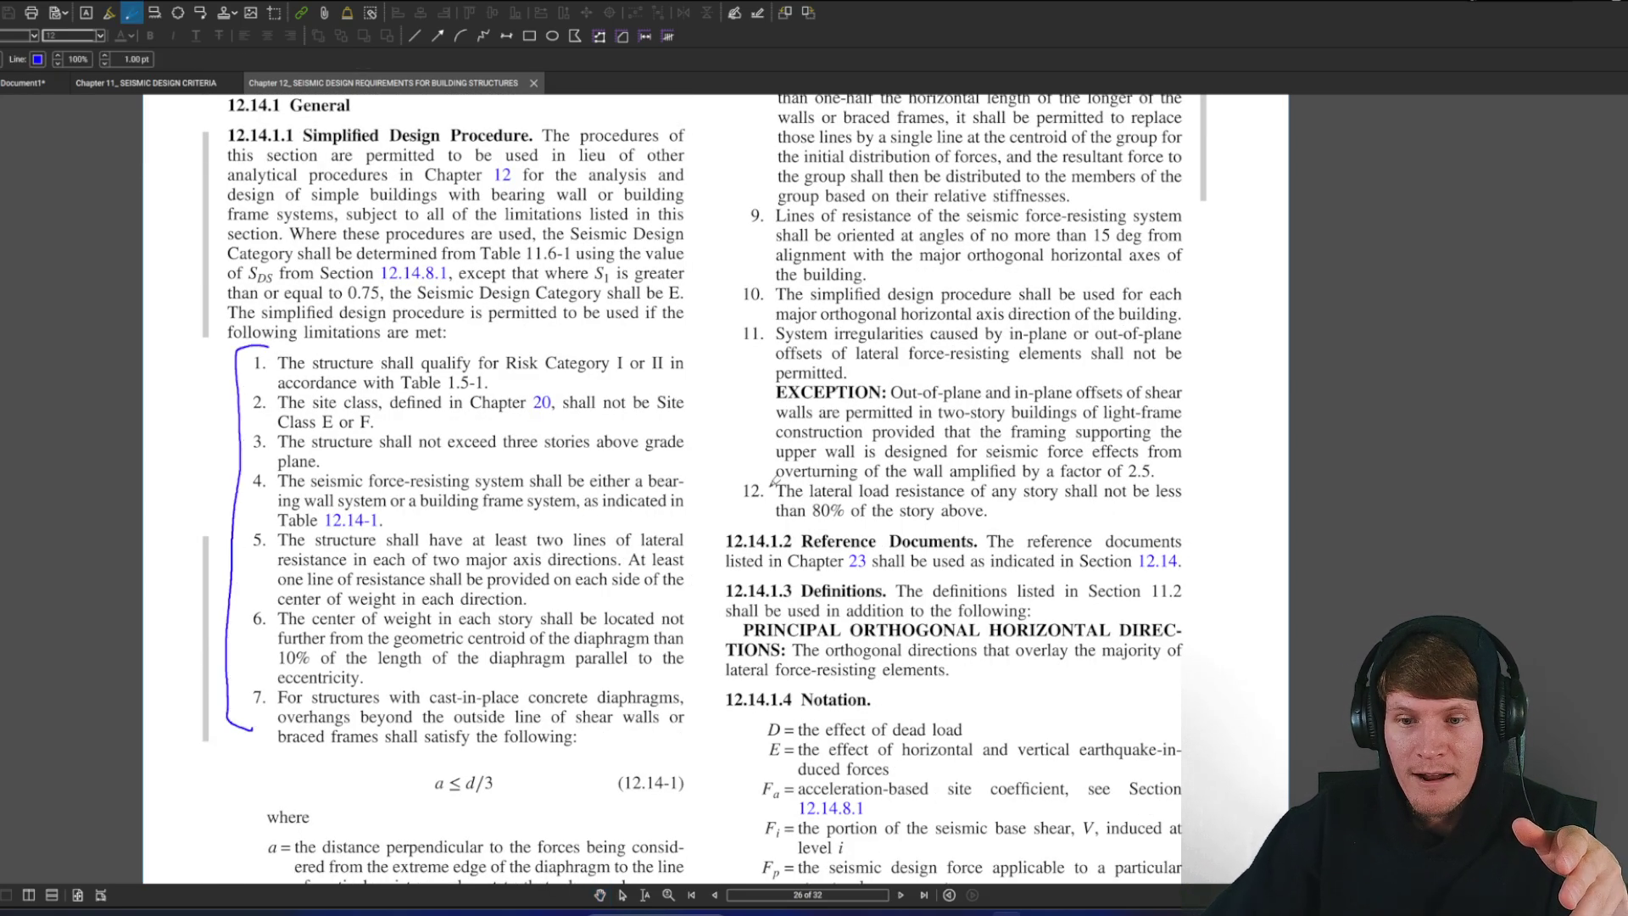
pyautogui.scroll(7, 795, 474)
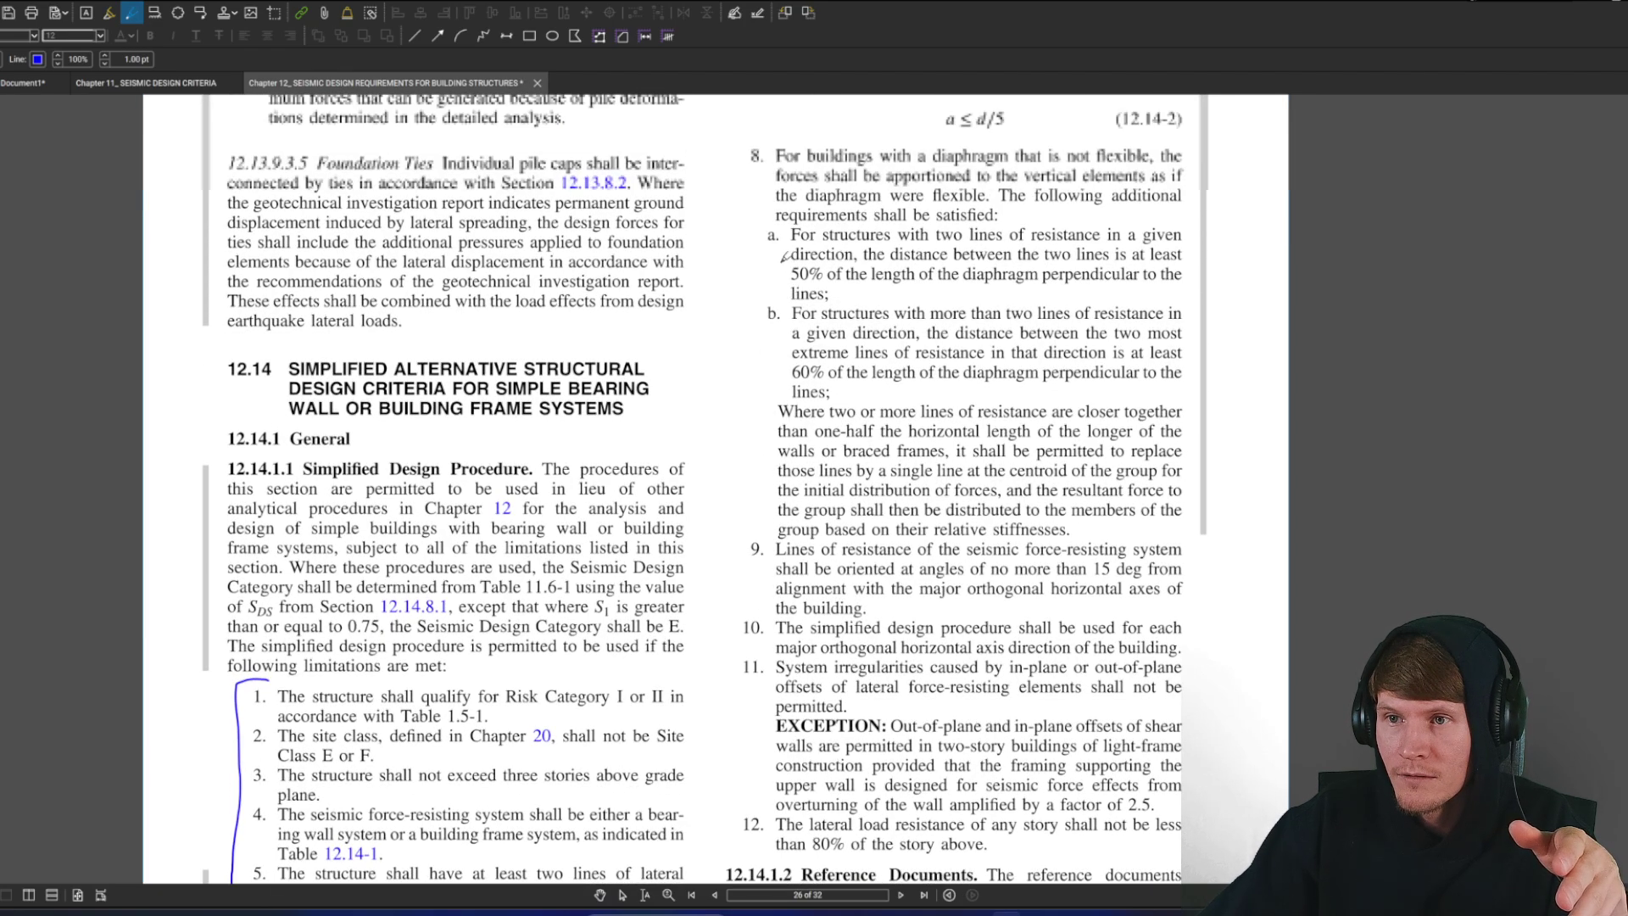
pyautogui.moveTo(779, 131); pyautogui.dragTo(750, 196)
pyautogui.scroll(-2, 740, 240)
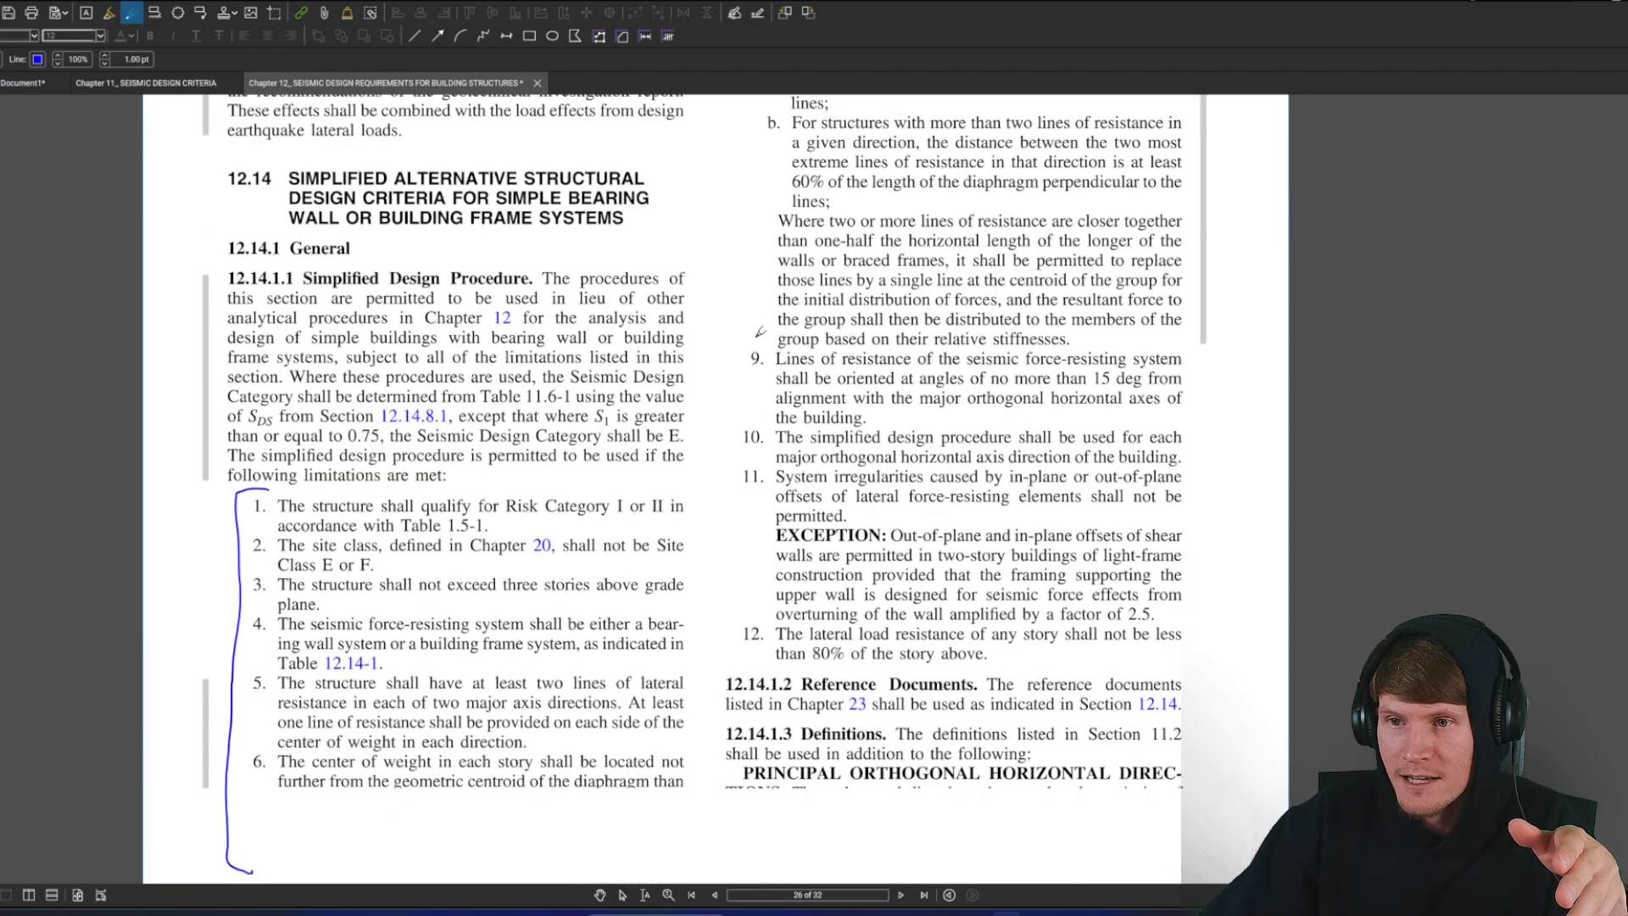
pyautogui.moveTo(735, 333)
pyautogui.mouseDown()
pyautogui.moveTo(720, 521)
pyautogui.moveTo(763, 670)
pyautogui.mouseUp()
pyautogui.scroll(-3, 530, 481)
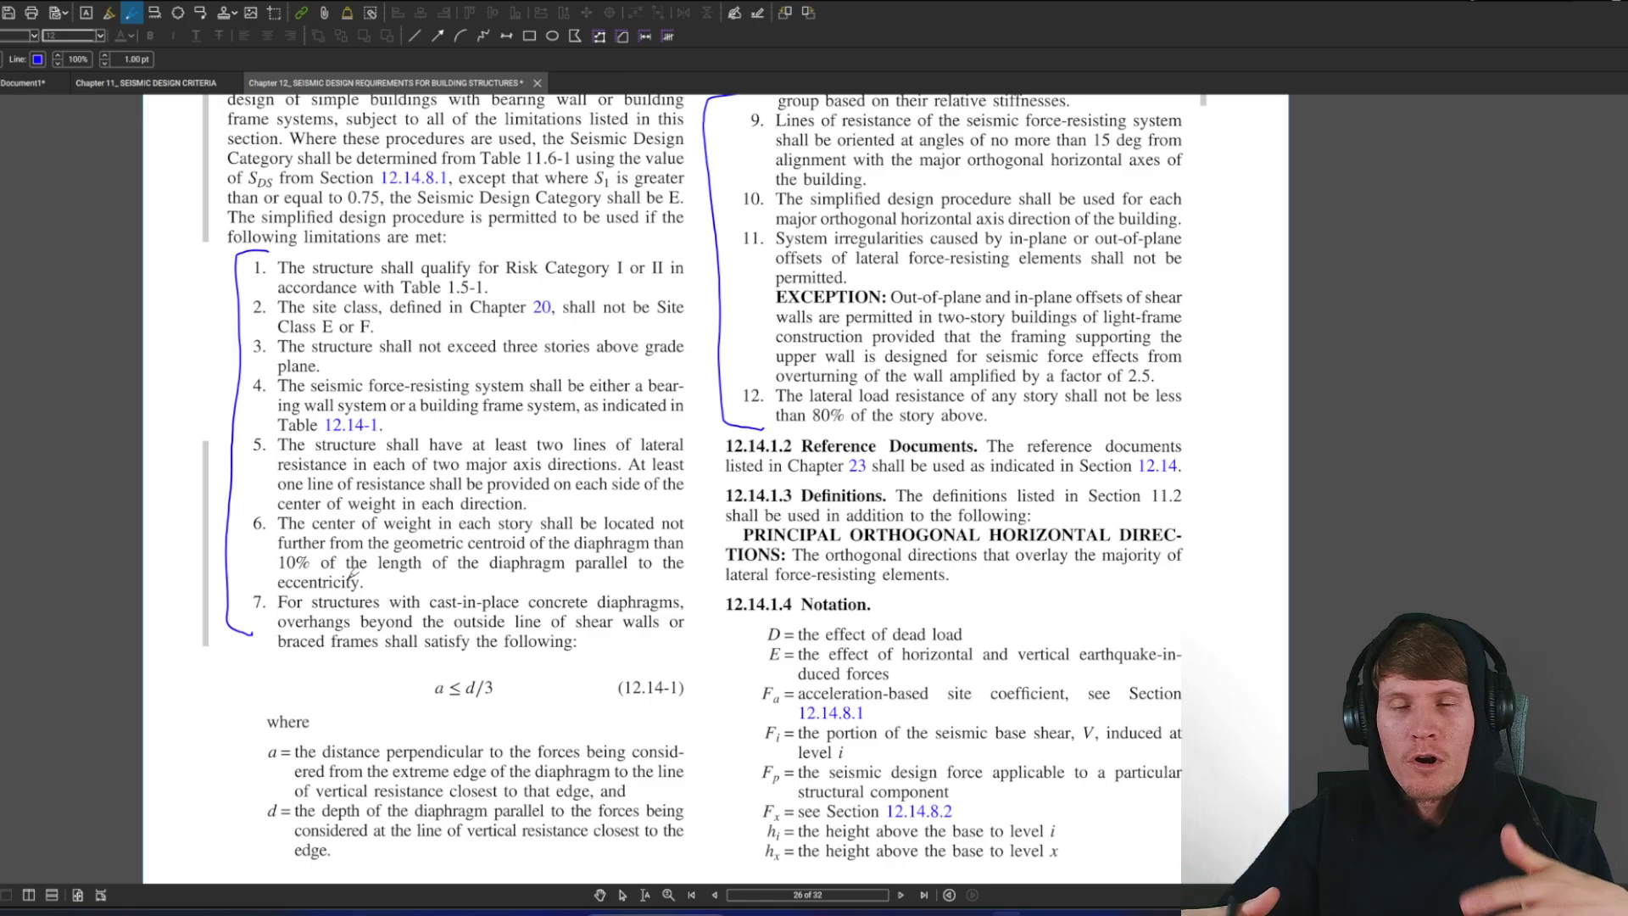
pyautogui.scroll(-1, 692, 340)
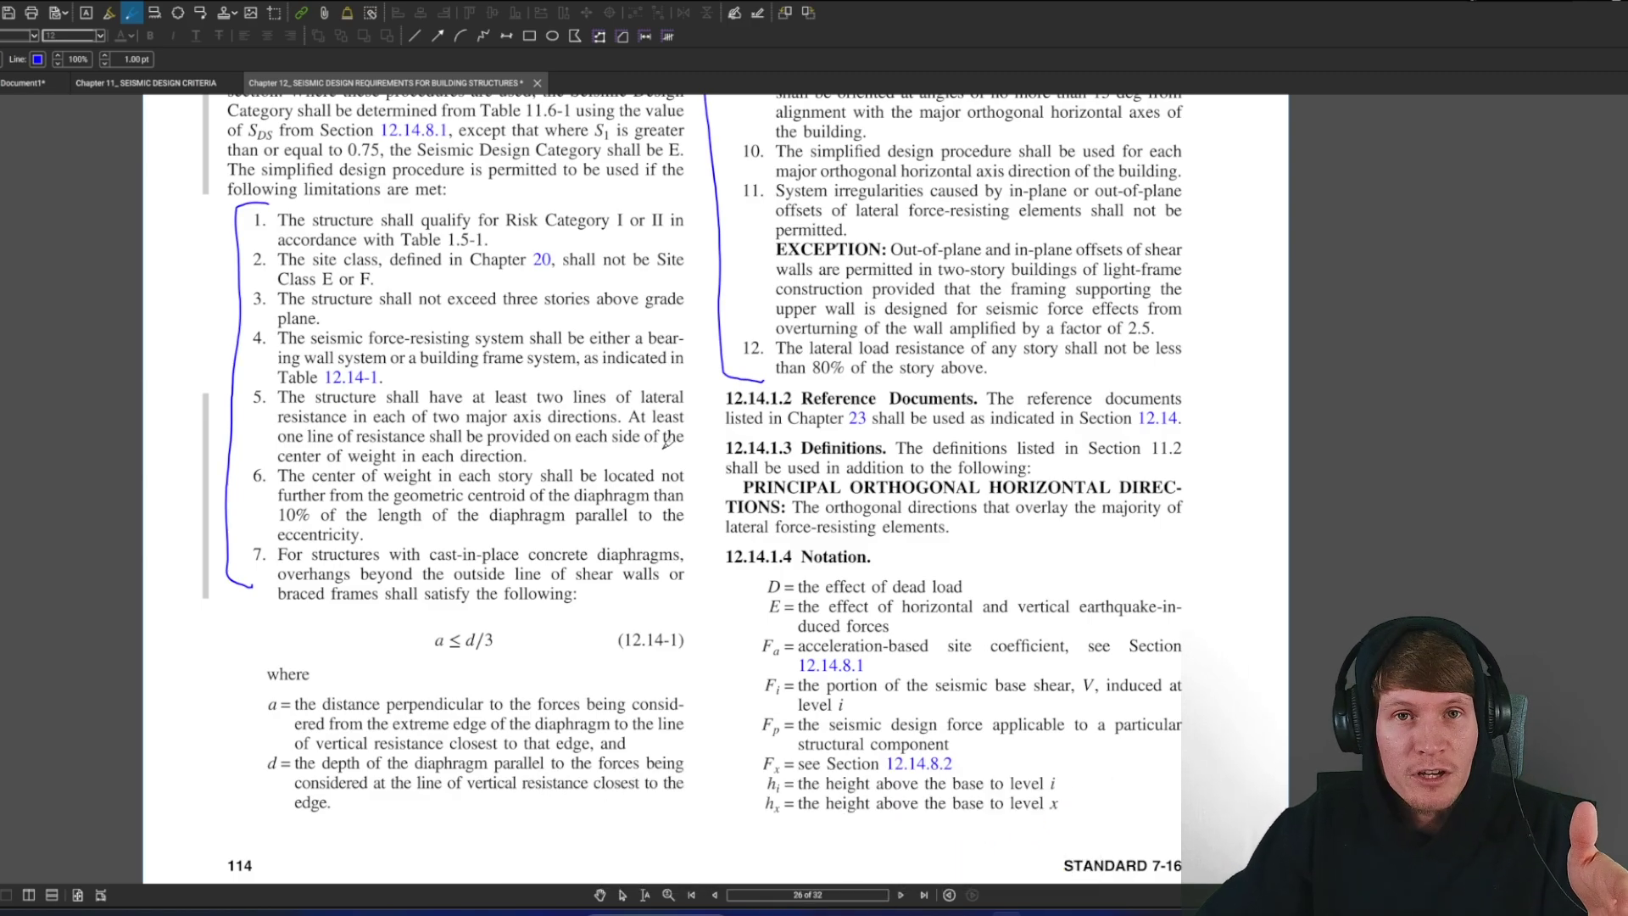
# Underline the Table 12.14-1 title
pyautogui.scroll(-10, 299, 257)
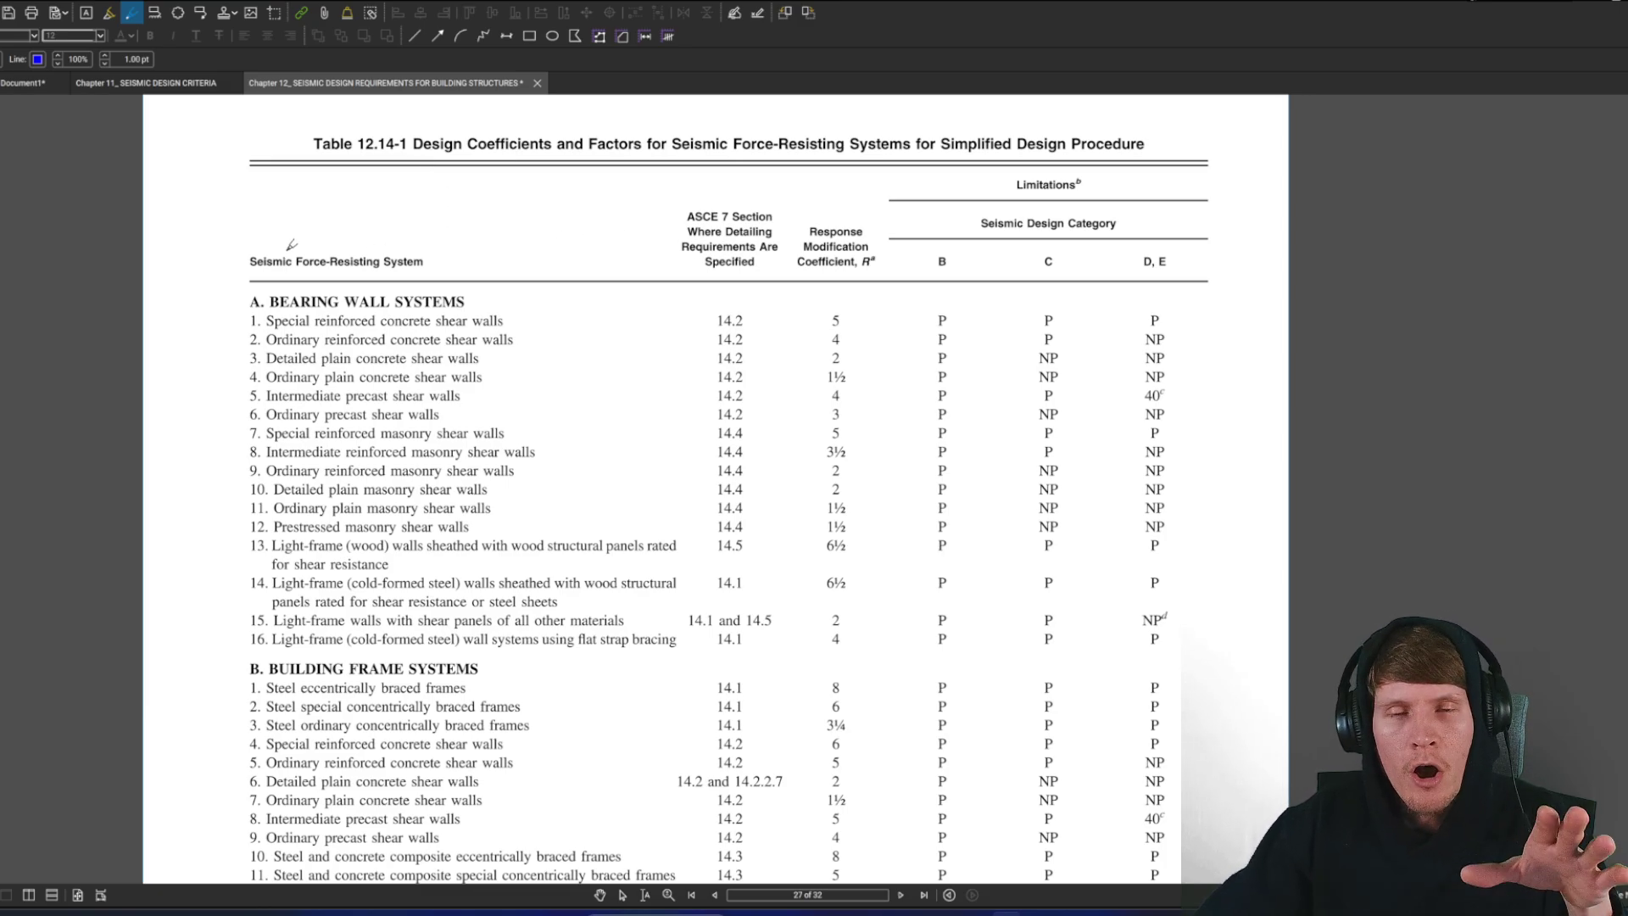
pyautogui.moveTo(314, 152); pyautogui.dragTo(442, 157)
pyautogui.scroll(-2, 308, 197)
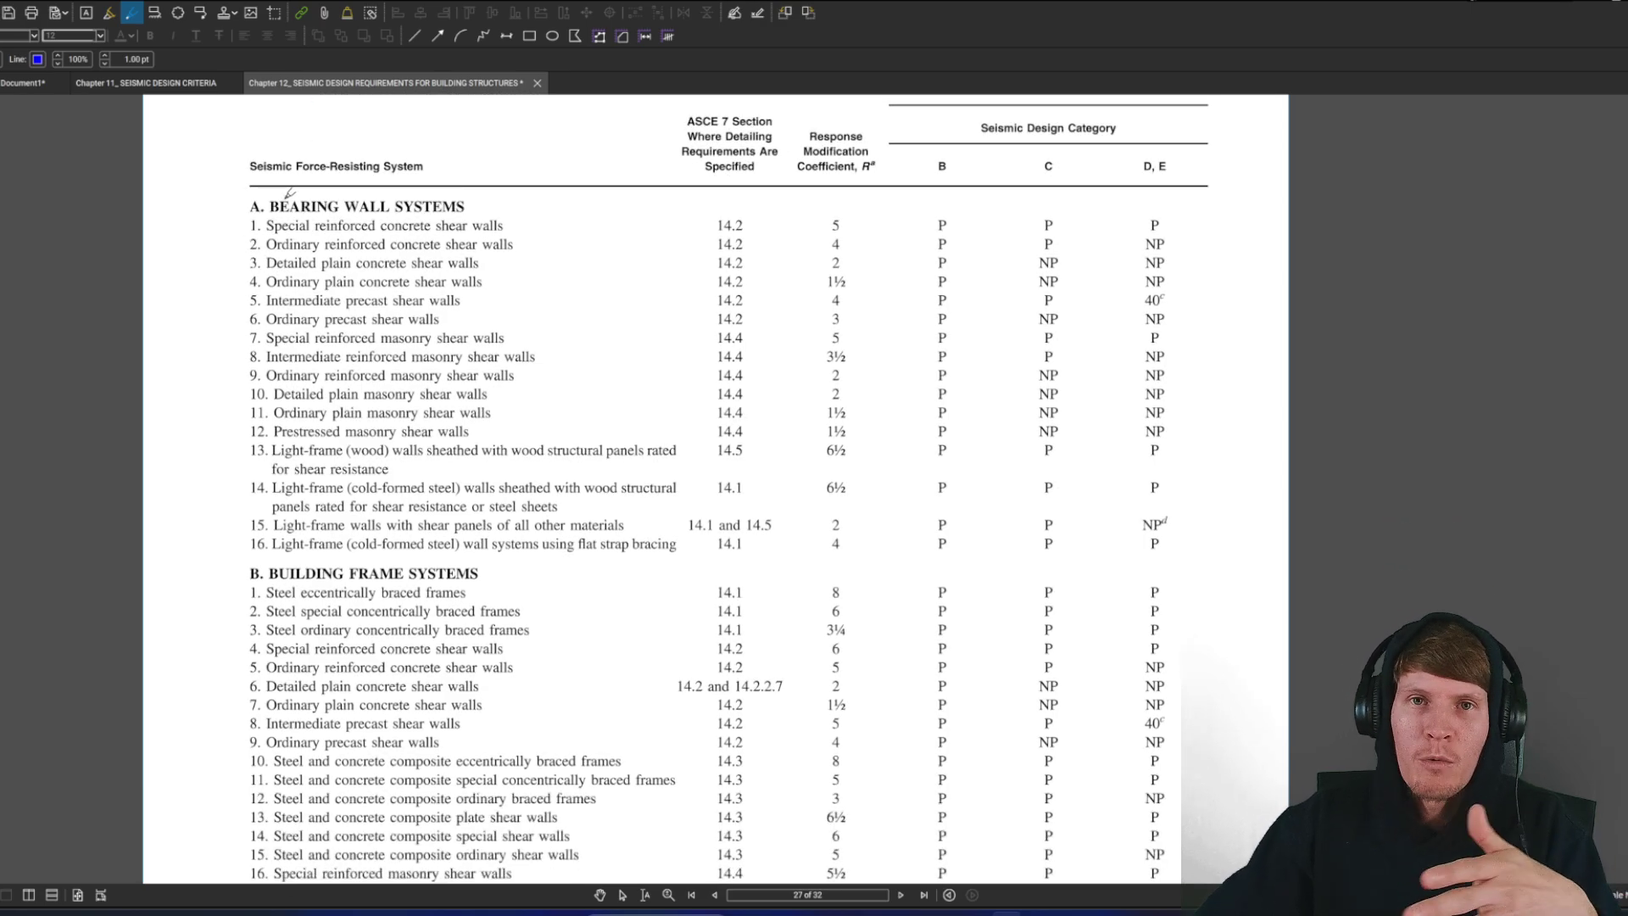
pyautogui.scroll(1, 357, 219)
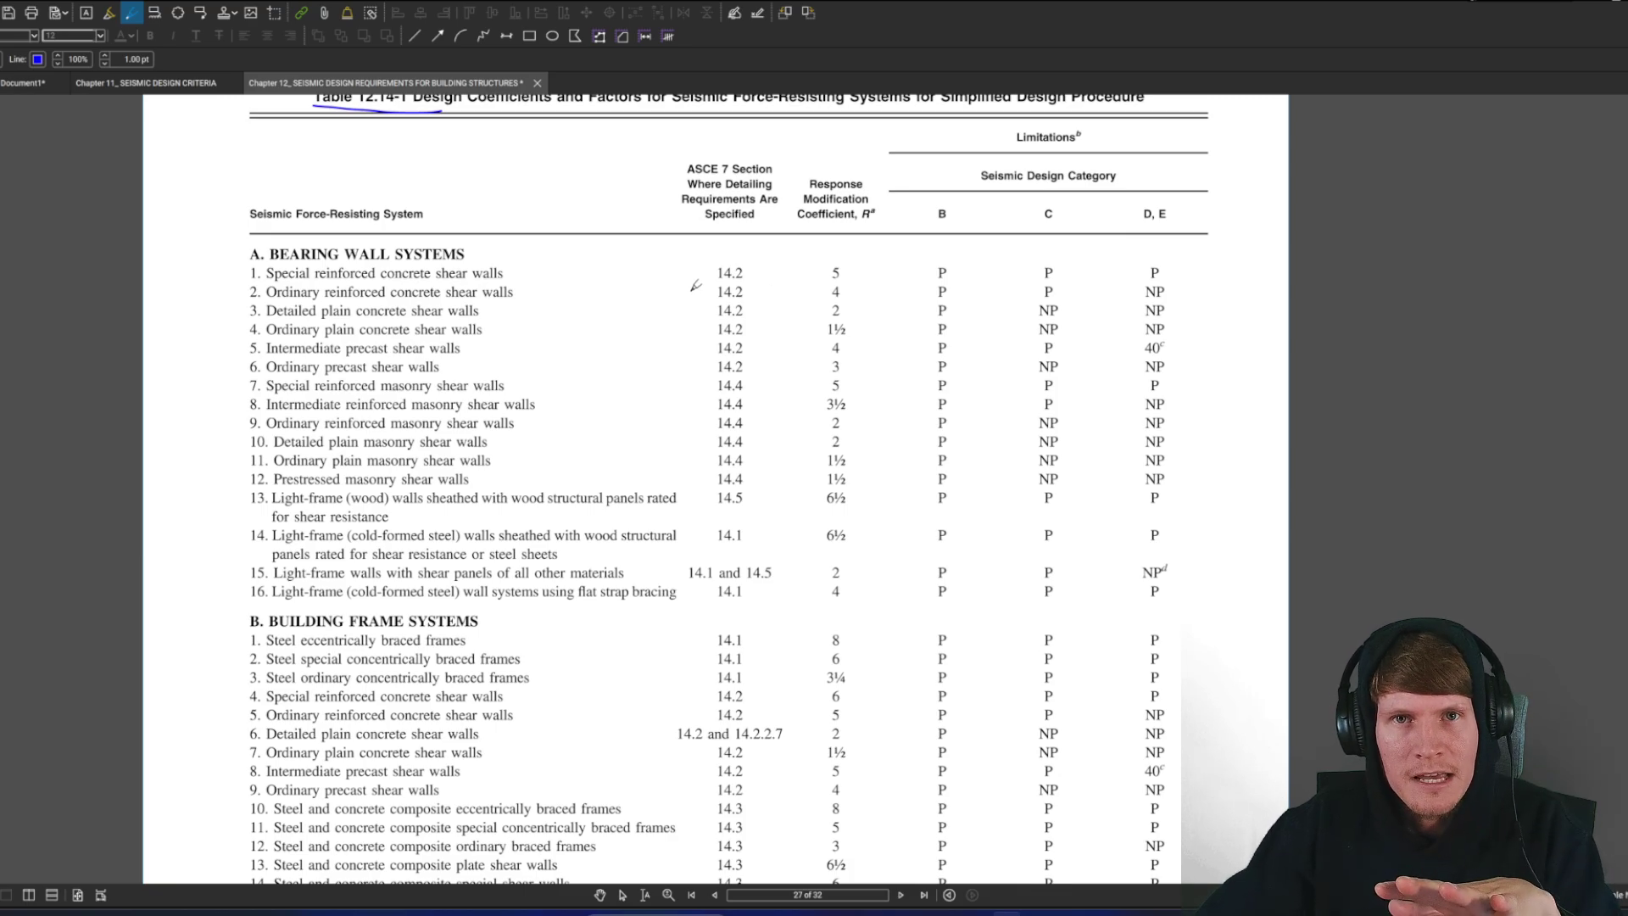
pyautogui.scroll(-2, 359, 189)
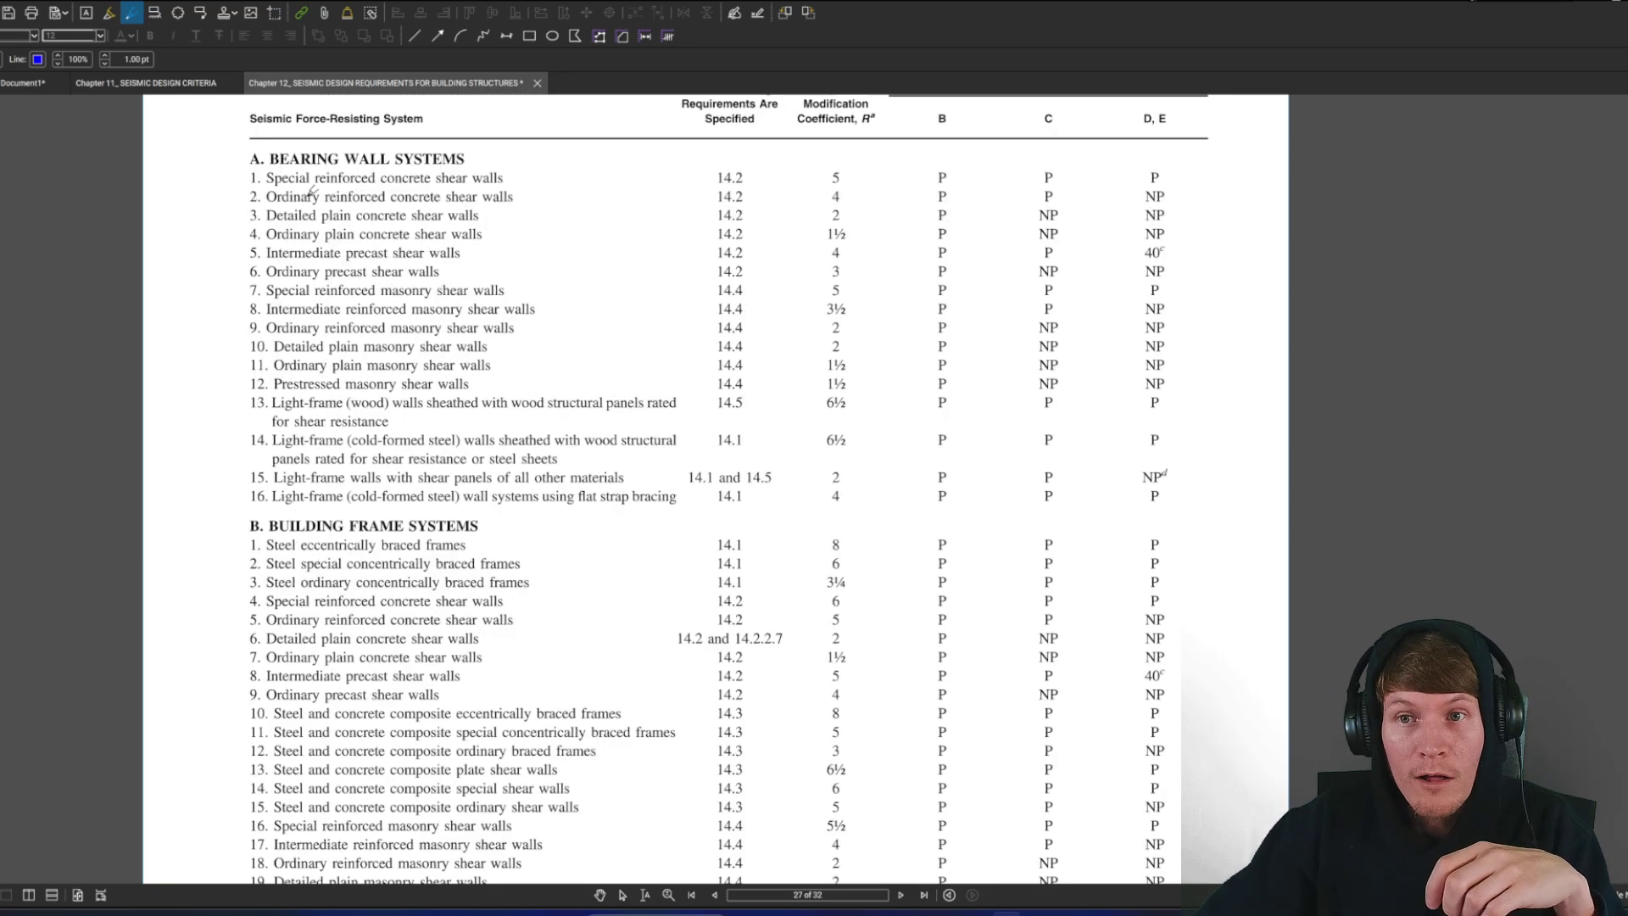
pyautogui.scroll(1, 315, 161)
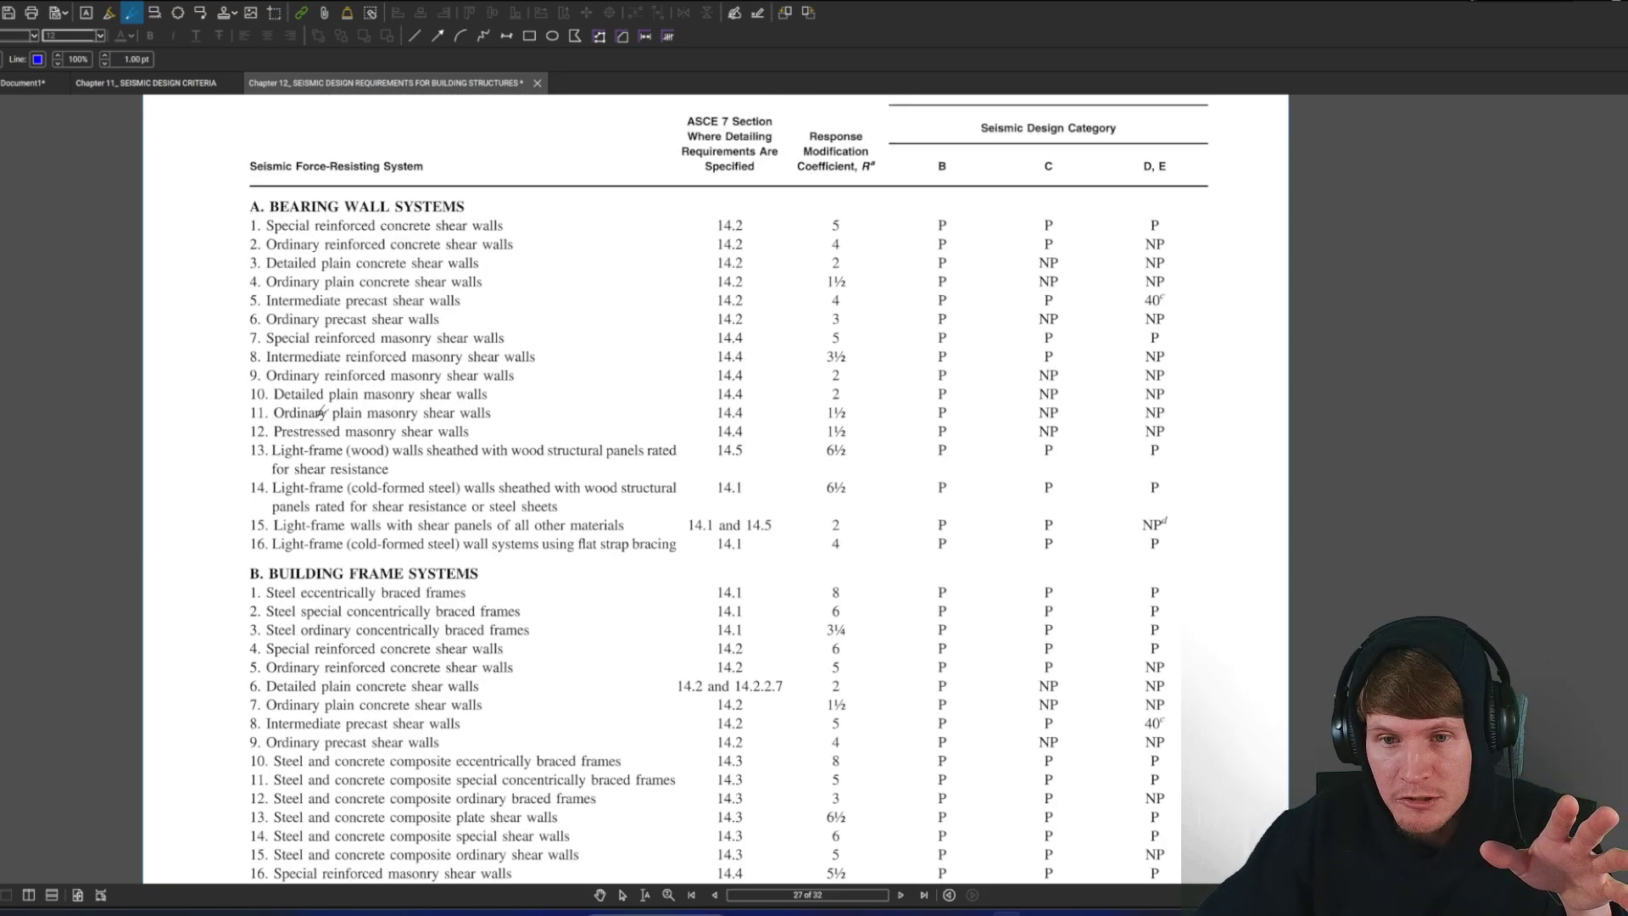
pyautogui.scroll(-3, 329, 432)
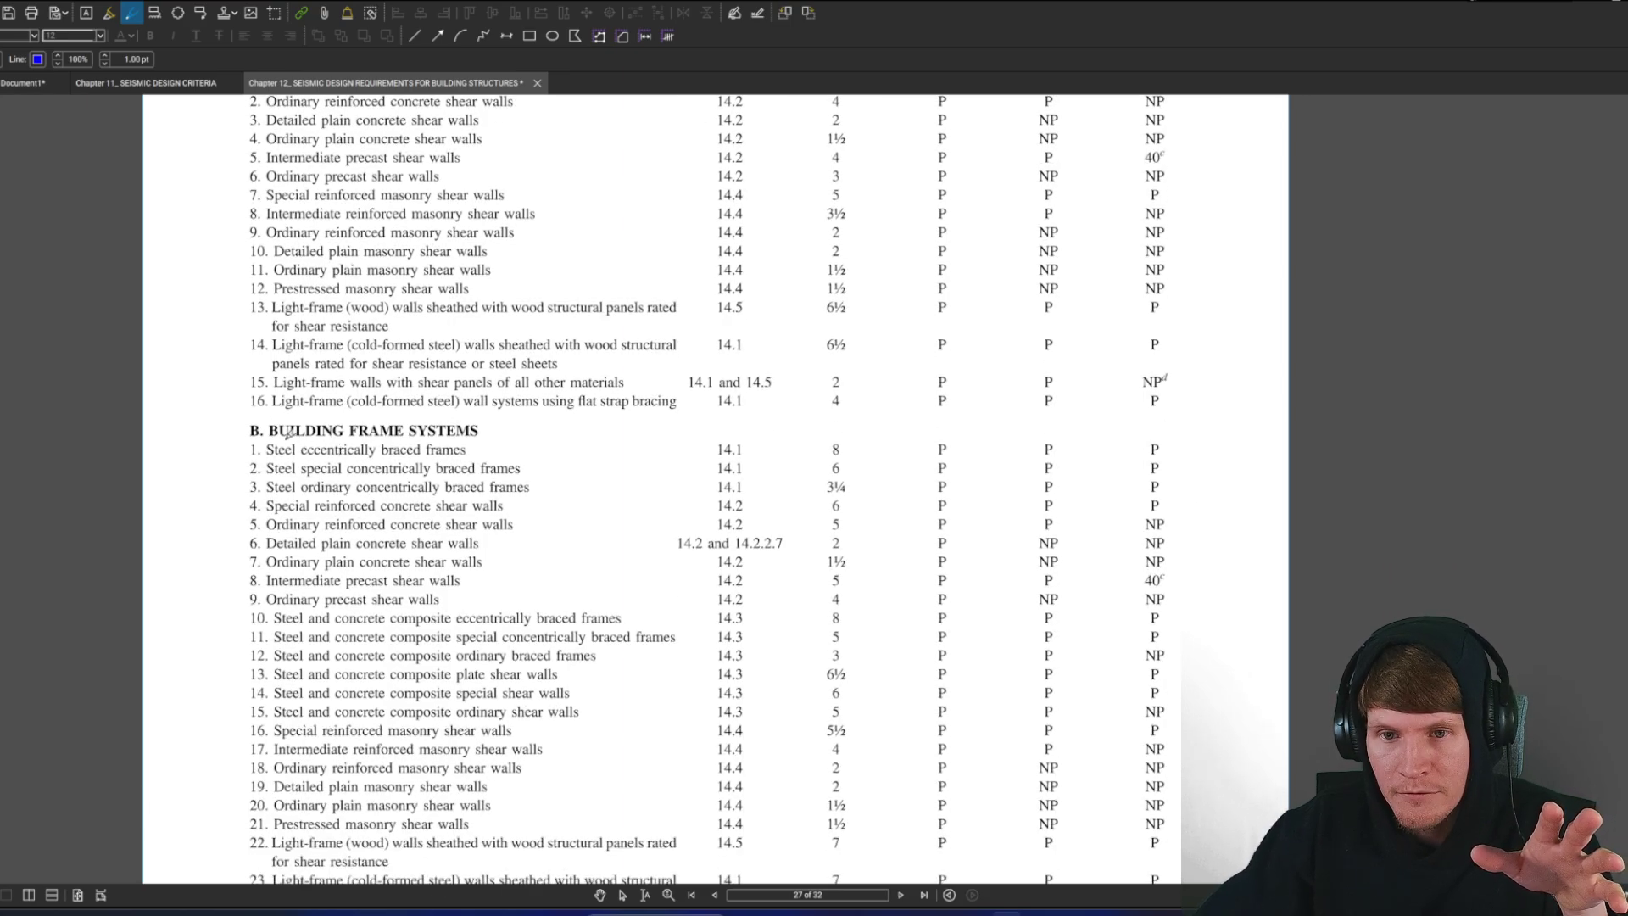
pyautogui.scroll(3, 290, 434)
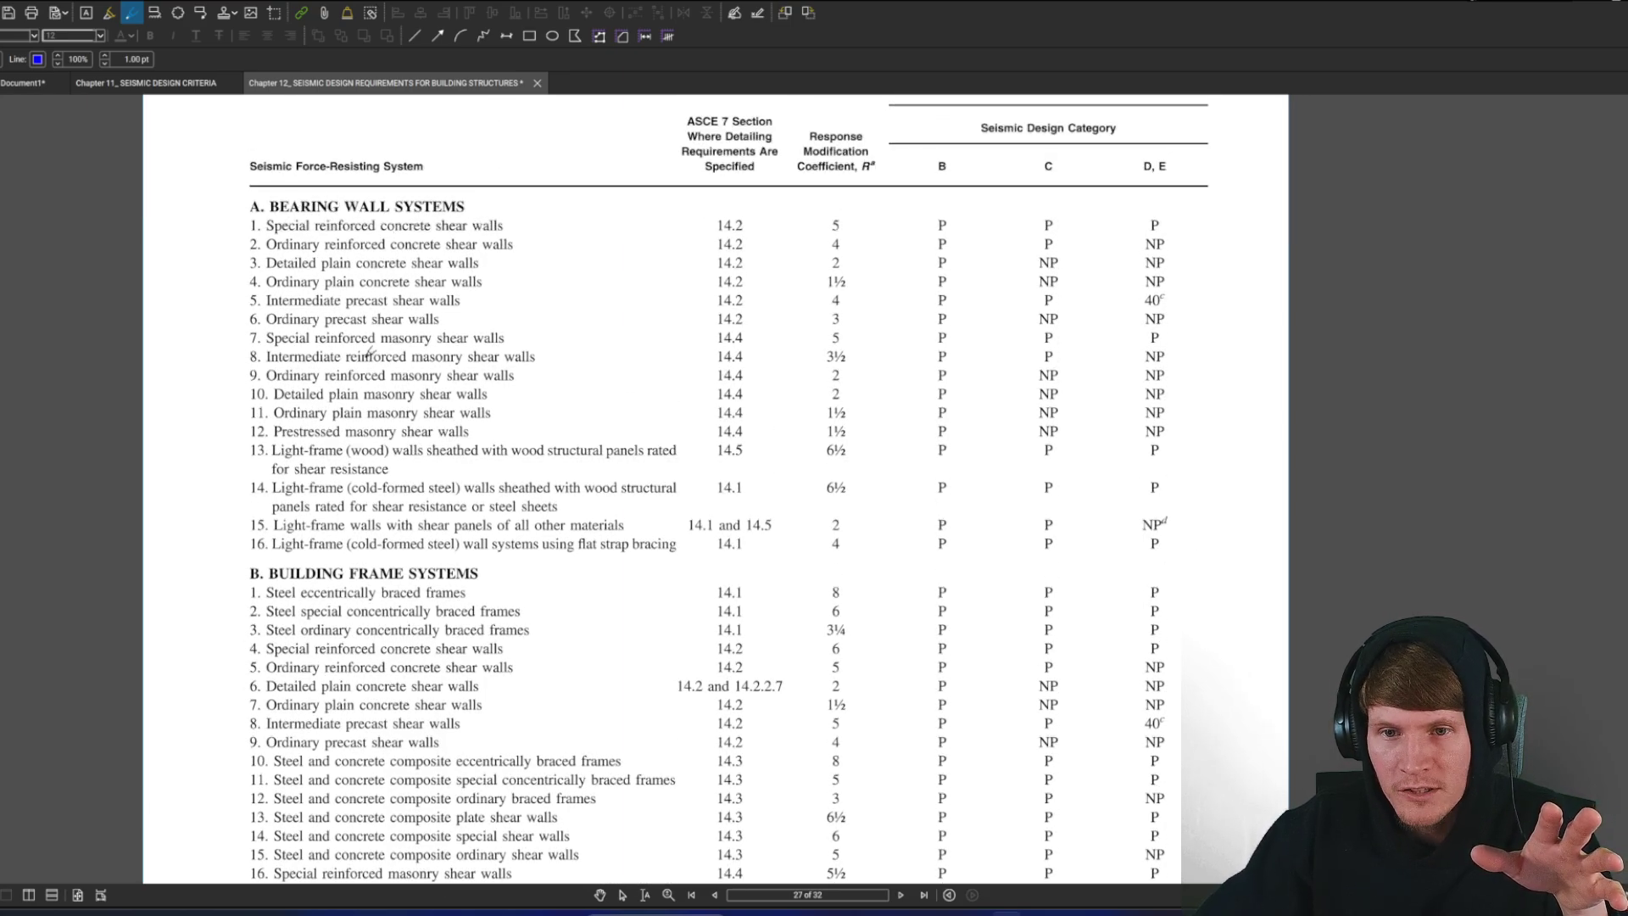
# Underline the light-frame (wood) shear wall row, then circle row number 13 and its R value 6½
pyautogui.moveTo(276, 460)
pyautogui.mouseDown()
pyautogui.moveTo(679, 458)
pyautogui.moveTo(296, 474)
pyautogui.moveTo(401, 469)
pyautogui.mouseUp()
pyautogui.moveTo(258, 441); pyautogui.dragTo(270, 440)
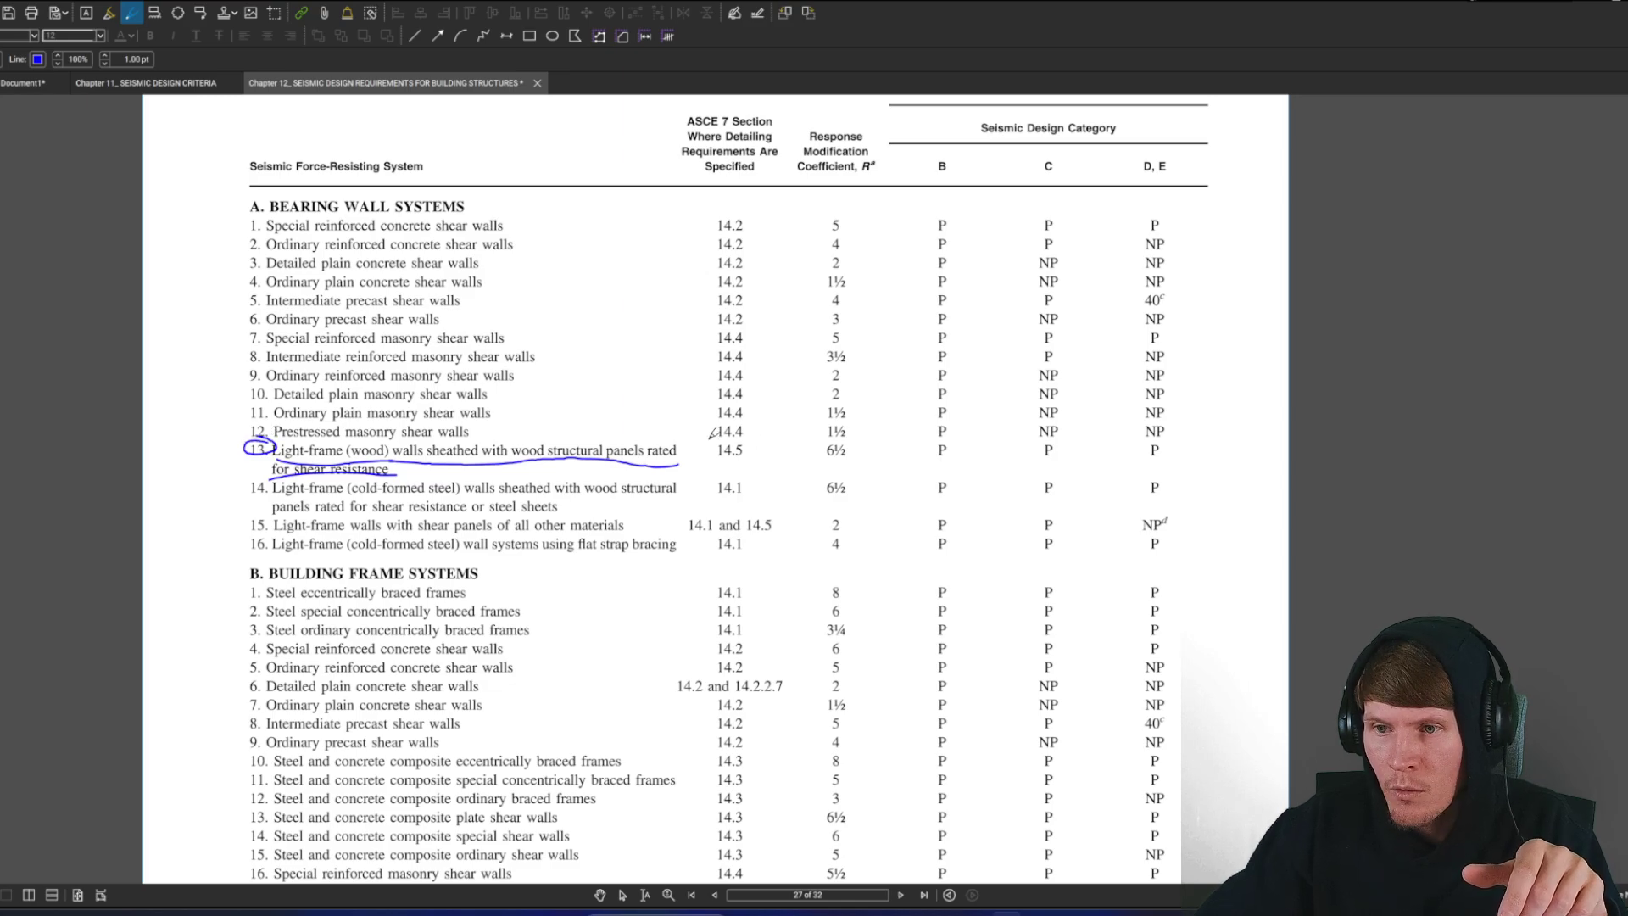
pyautogui.moveTo(847, 439)
pyautogui.mouseDown()
pyautogui.moveTo(824, 433)
pyautogui.moveTo(862, 462)
pyautogui.moveTo(855, 434)
pyautogui.mouseUp()
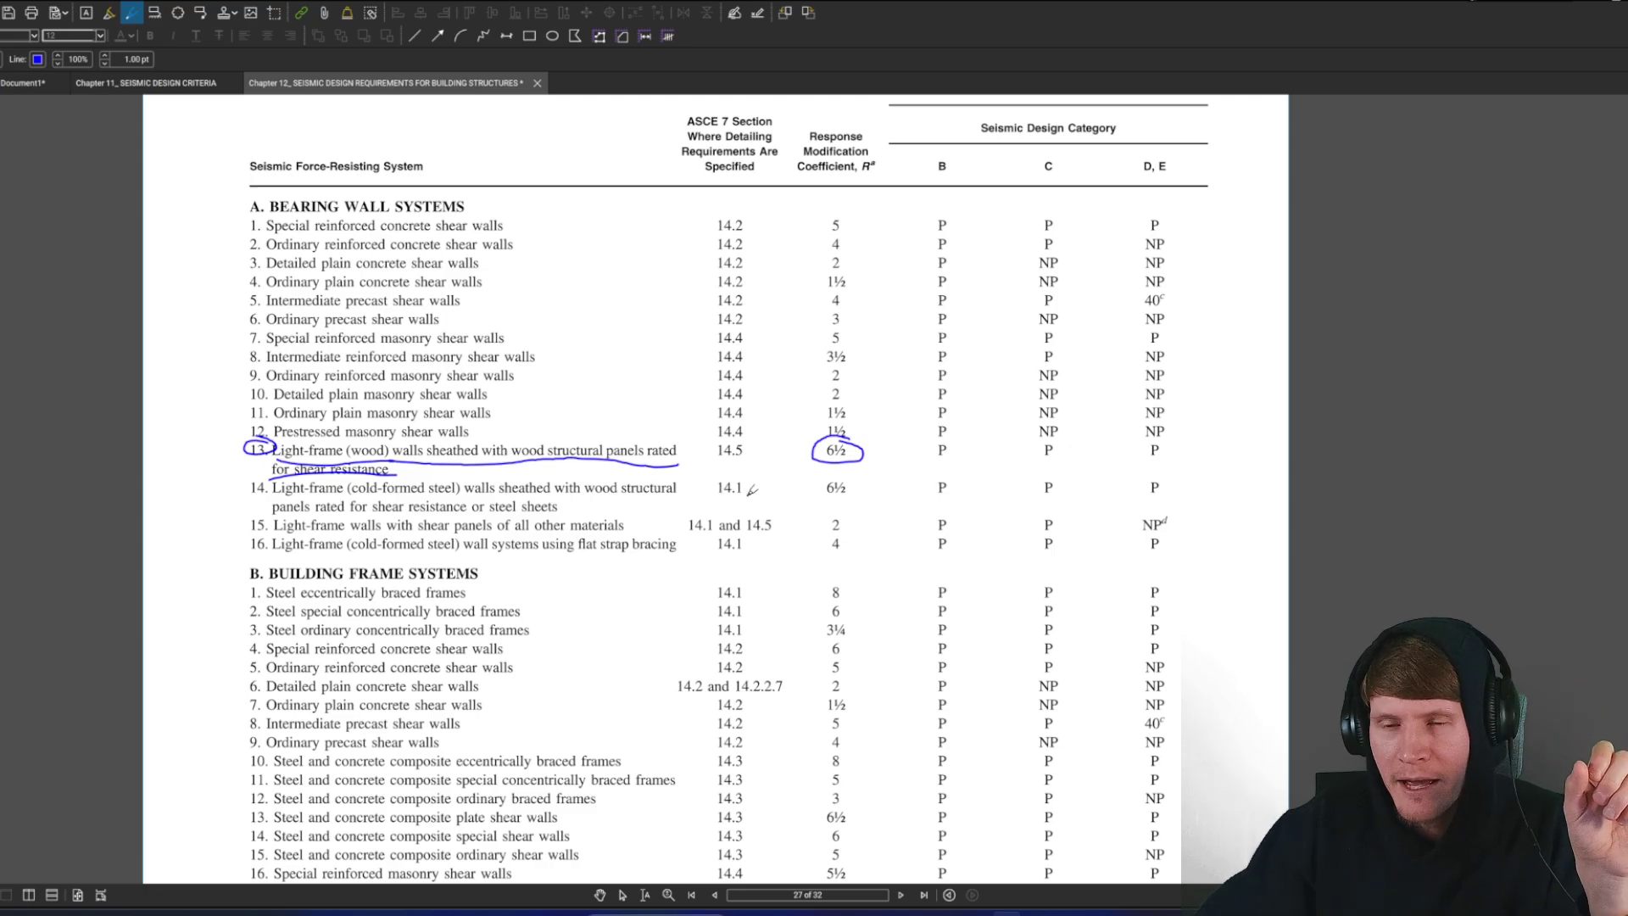
# Underline the E_h definition and its referenced section
pyautogui.scroll(-3, 715, 488)
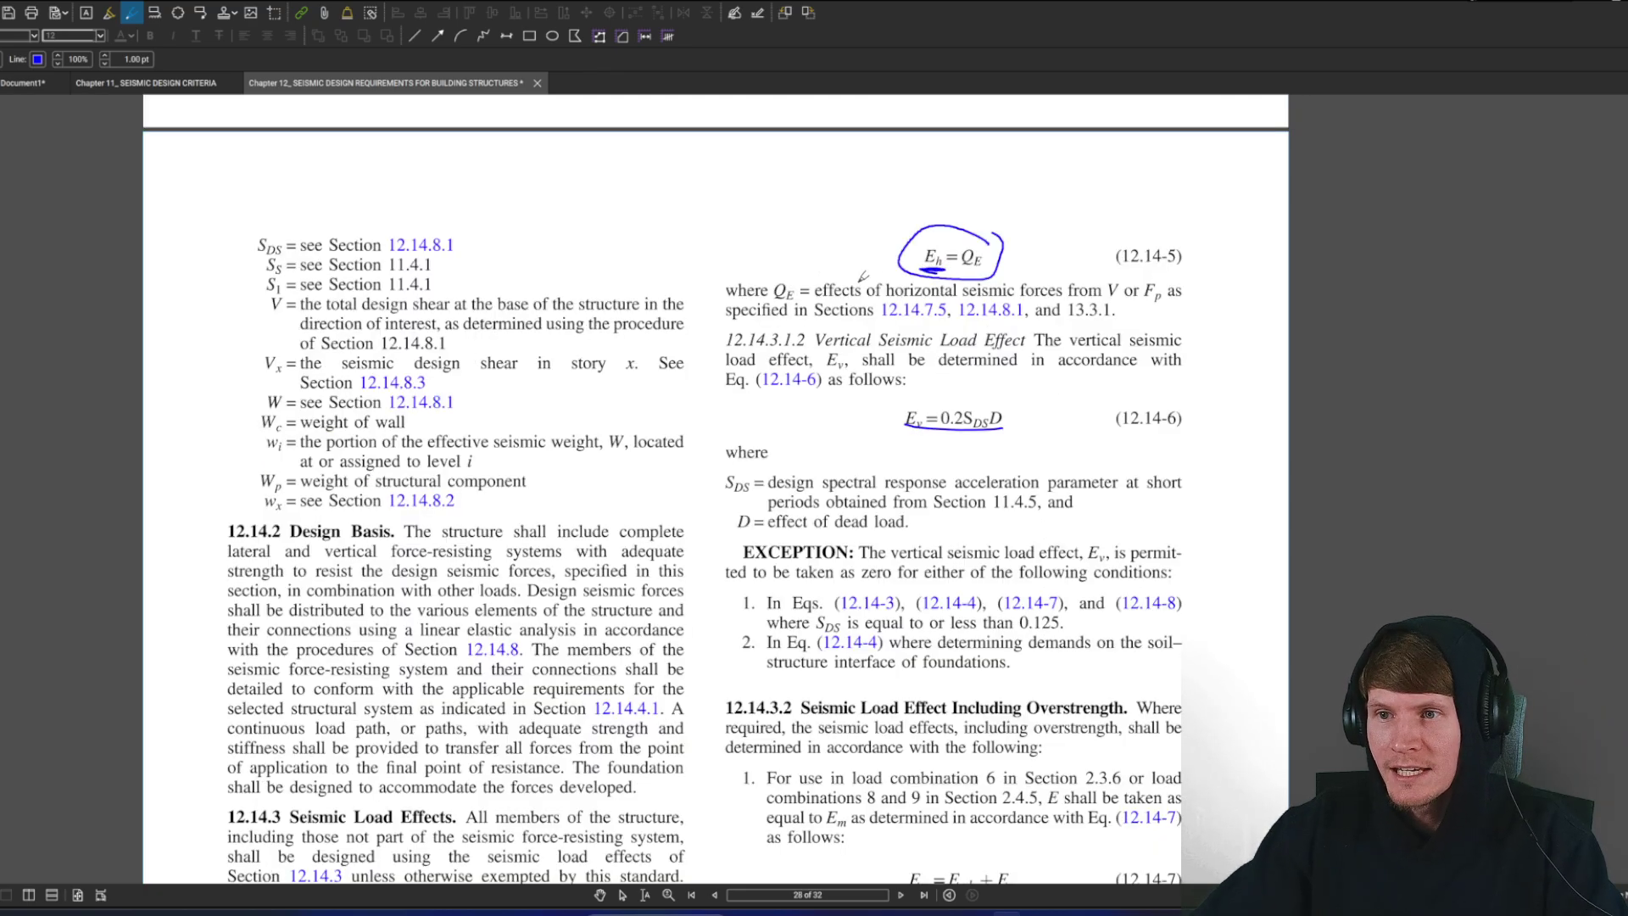
pyautogui.scroll(-10, 607, 406)
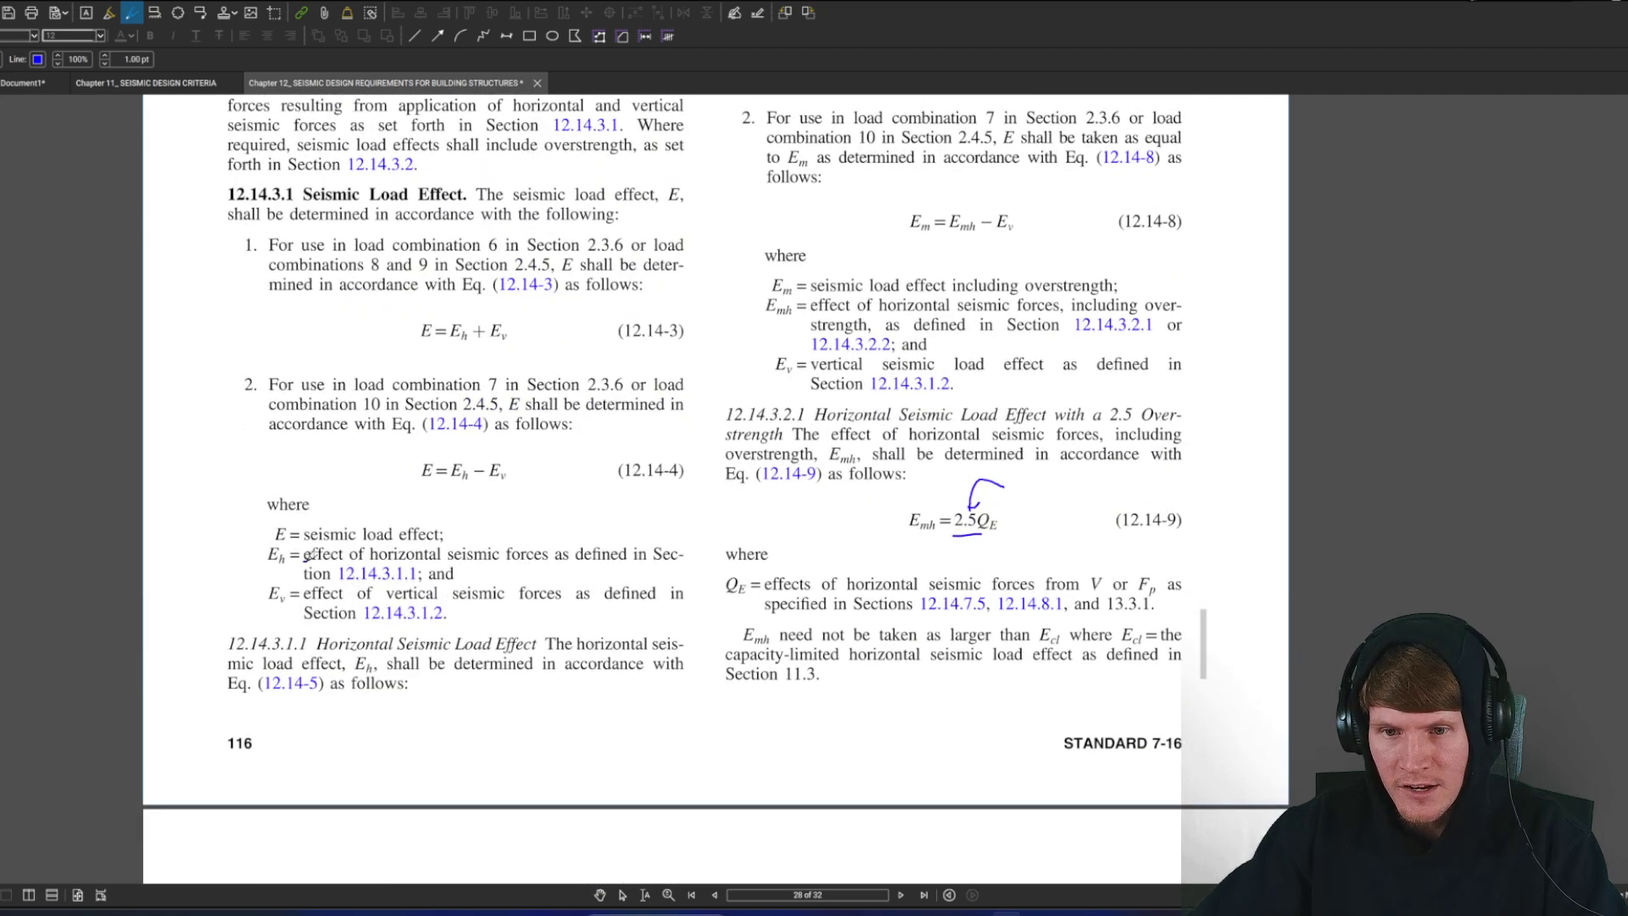
pyautogui.moveTo(309, 557); pyautogui.dragTo(689, 559)
pyautogui.moveTo(307, 580); pyautogui.dragTo(463, 581)
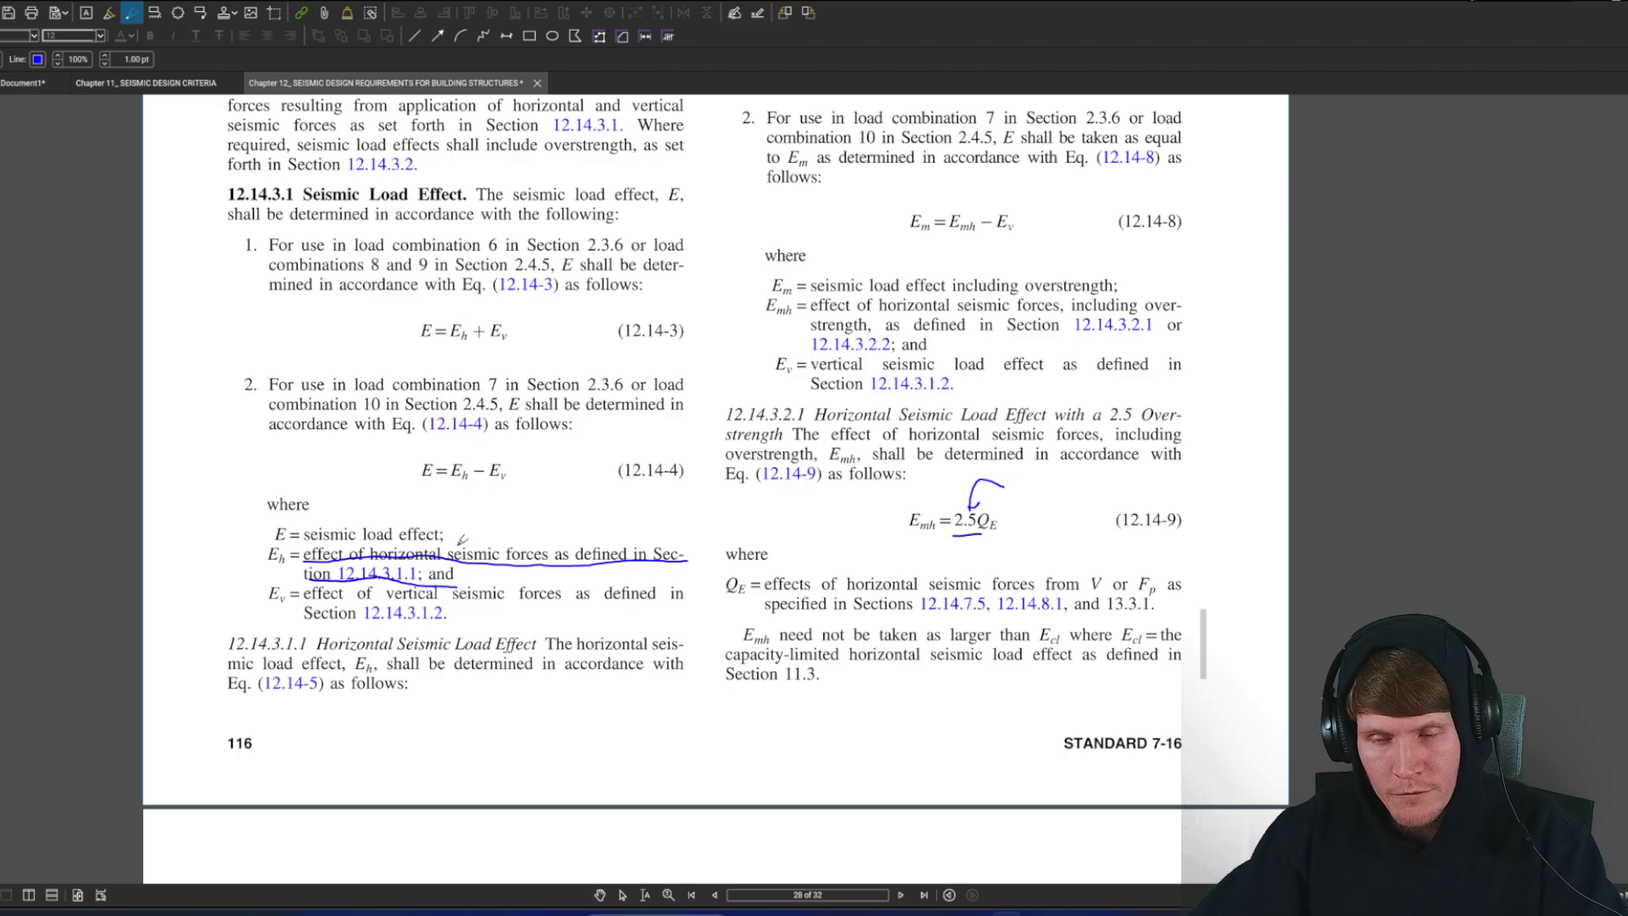
# Underline Q_E, V and the Section 12.14.7.5 reference, and mark the Section 12.14.8.1 reference
pyautogui.scroll(10, 748, 560)
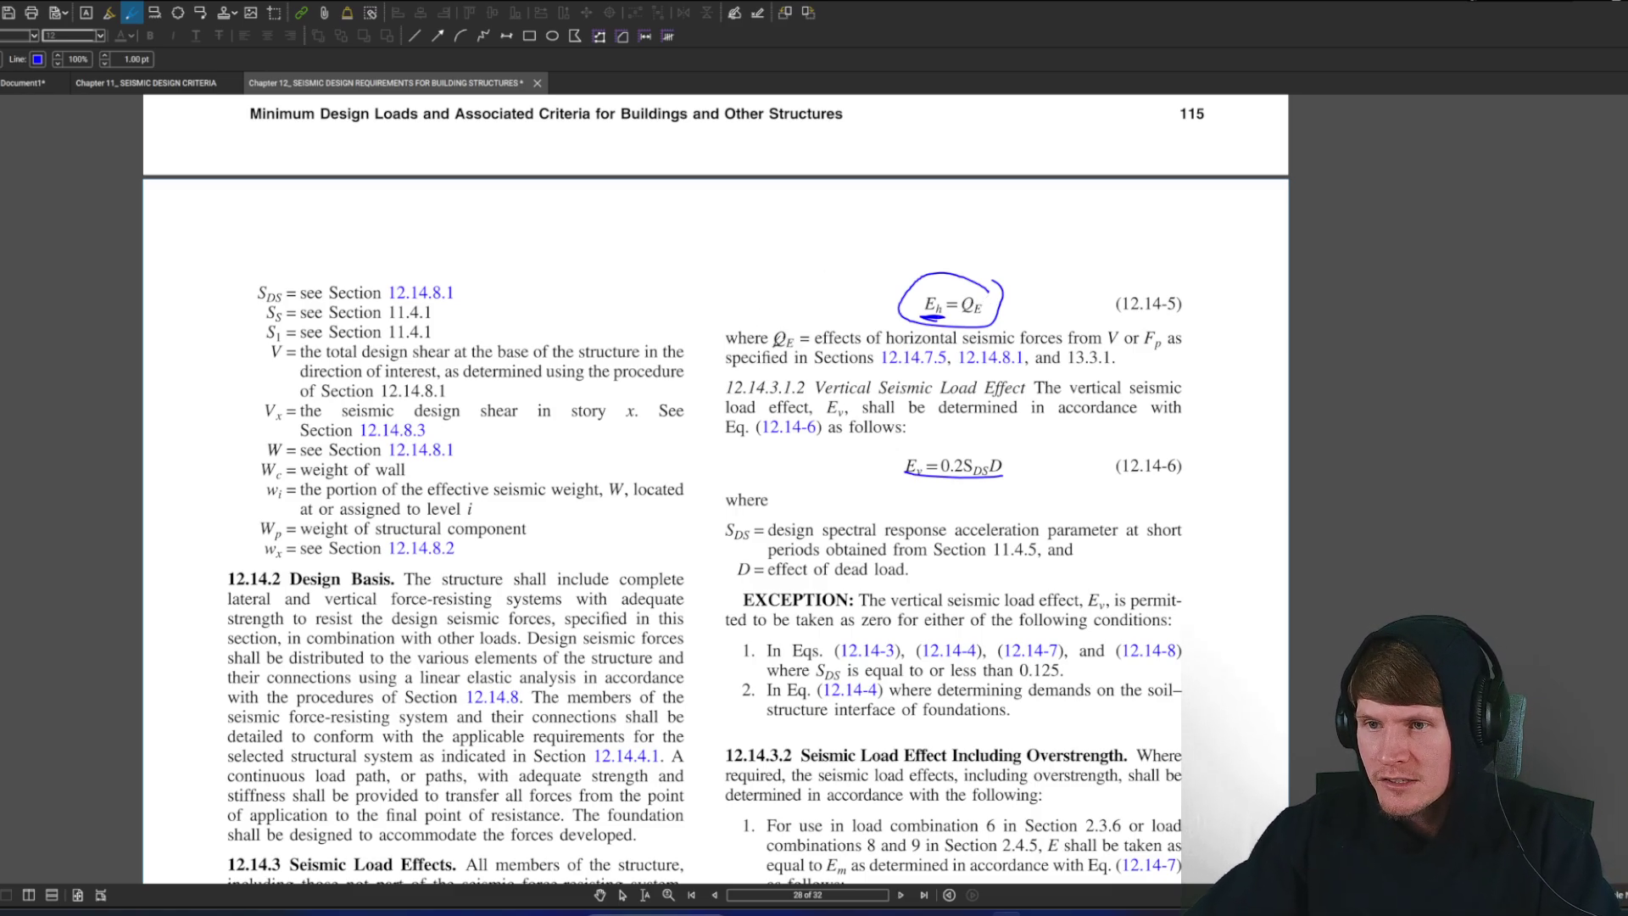
pyautogui.moveTo(773, 348); pyautogui.dragTo(808, 342)
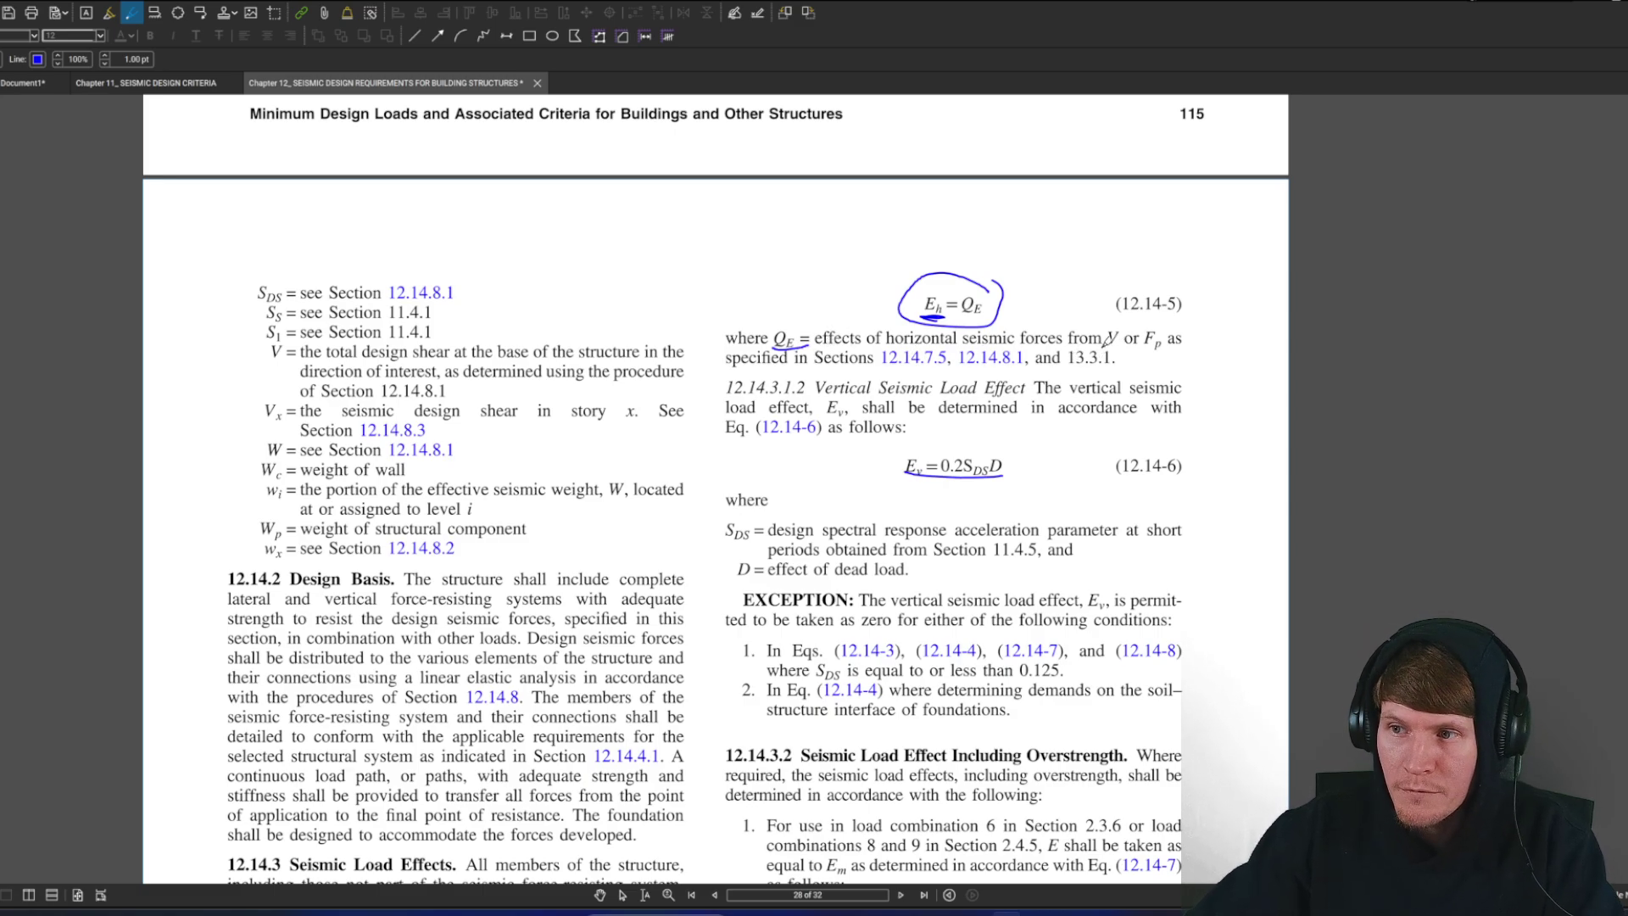
pyautogui.moveTo(1102, 349); pyautogui.dragTo(1161, 349)
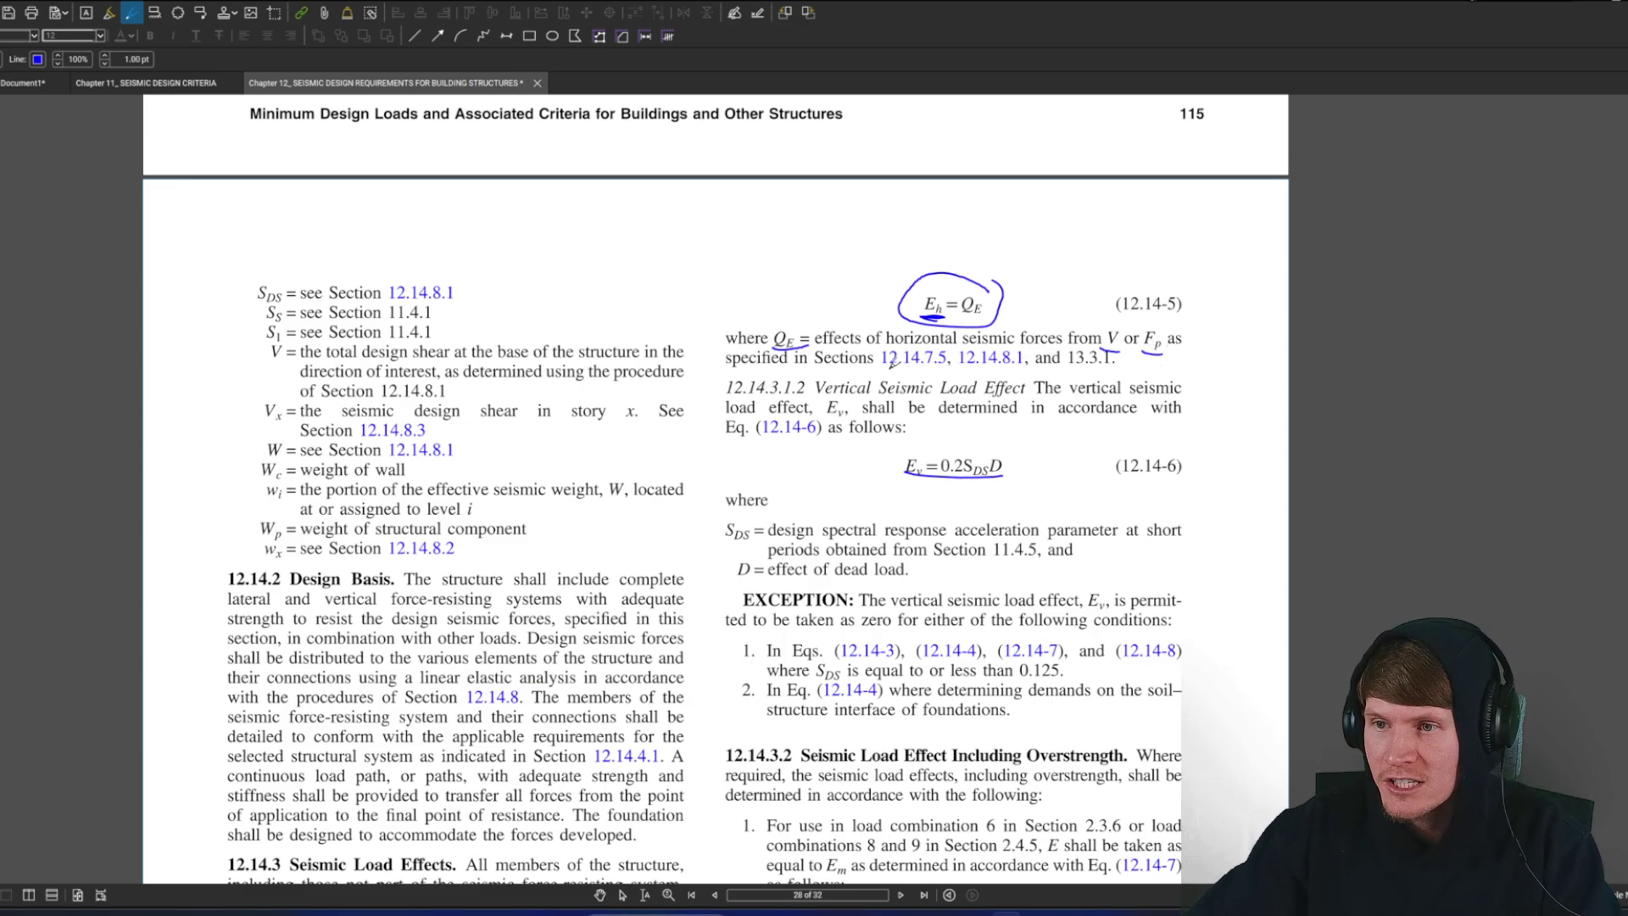
pyautogui.moveTo(885, 367); pyautogui.dragTo(1120, 362)
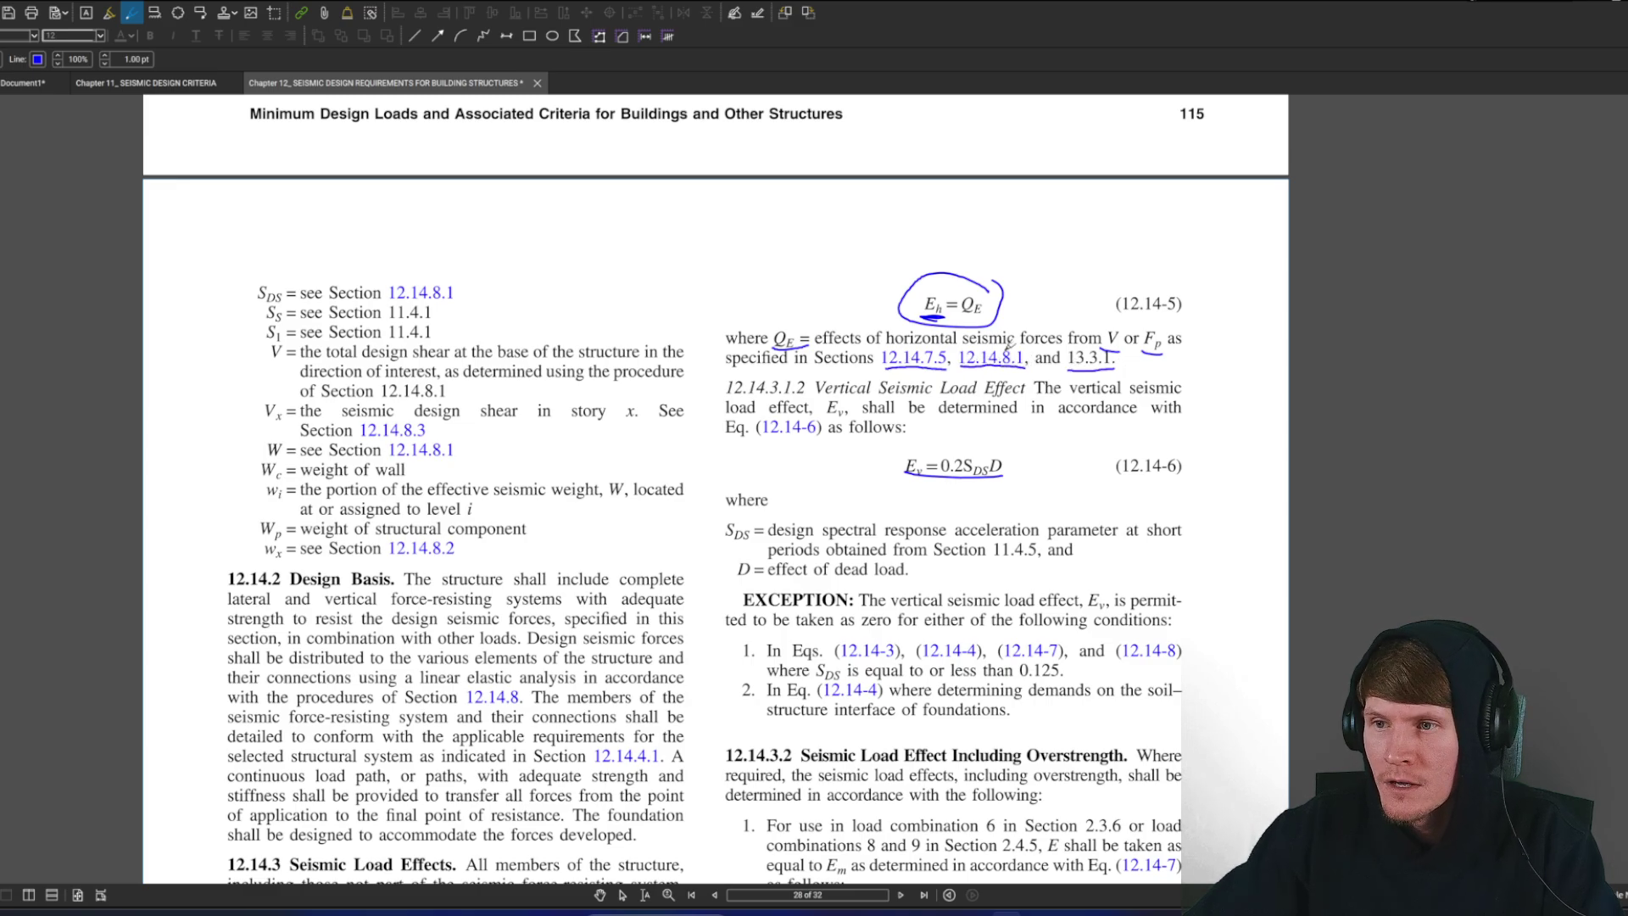
pyautogui.moveTo(957, 348)
pyautogui.mouseDown()
pyautogui.moveTo(961, 365)
pyautogui.moveTo(1020, 339)
pyautogui.moveTo(1035, 365)
pyautogui.mouseUp()
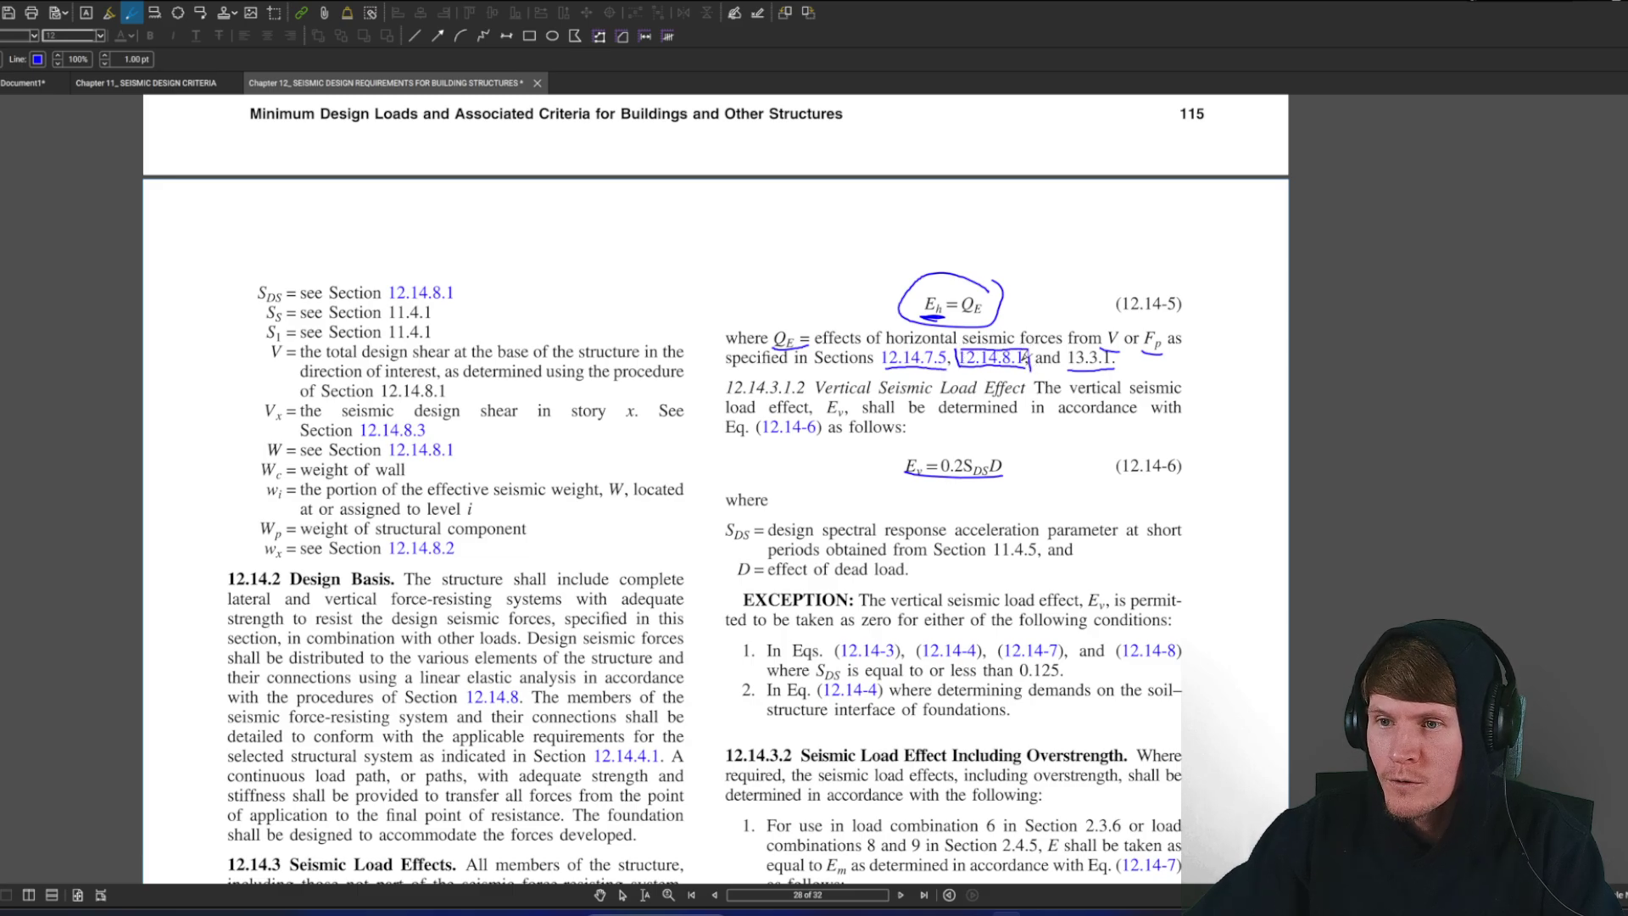
# Go to Section 12.14.8.1, underline the Seismic Base Shear heading and box equation 12.14-12
pyautogui.click(1022, 359)
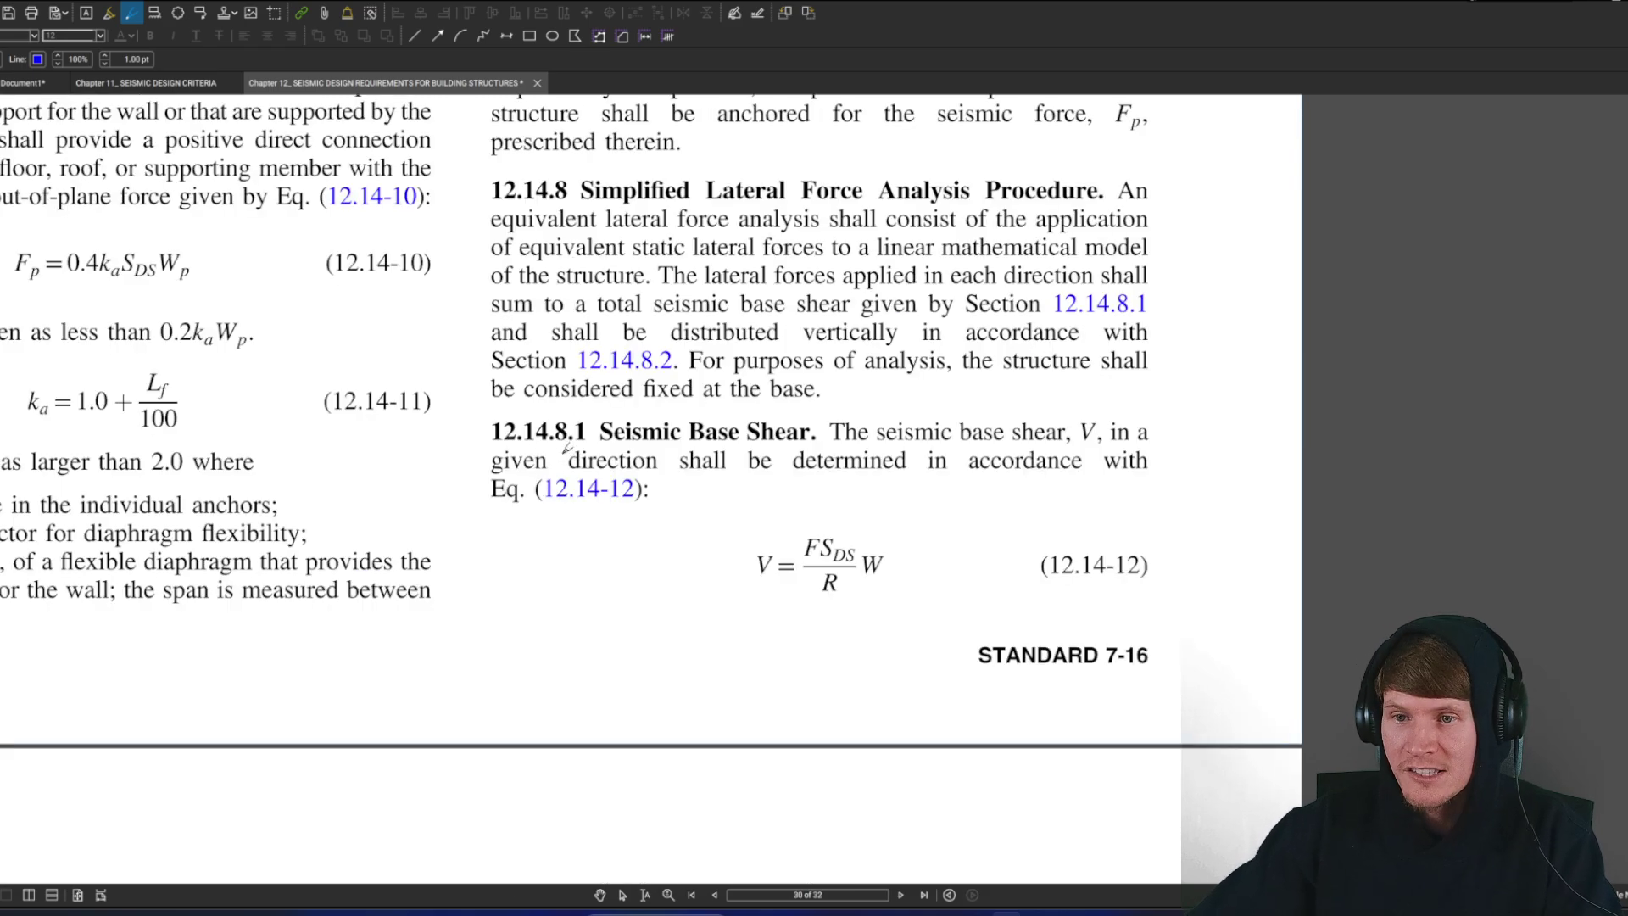
pyautogui.moveTo(598, 442); pyautogui.dragTo(795, 435)
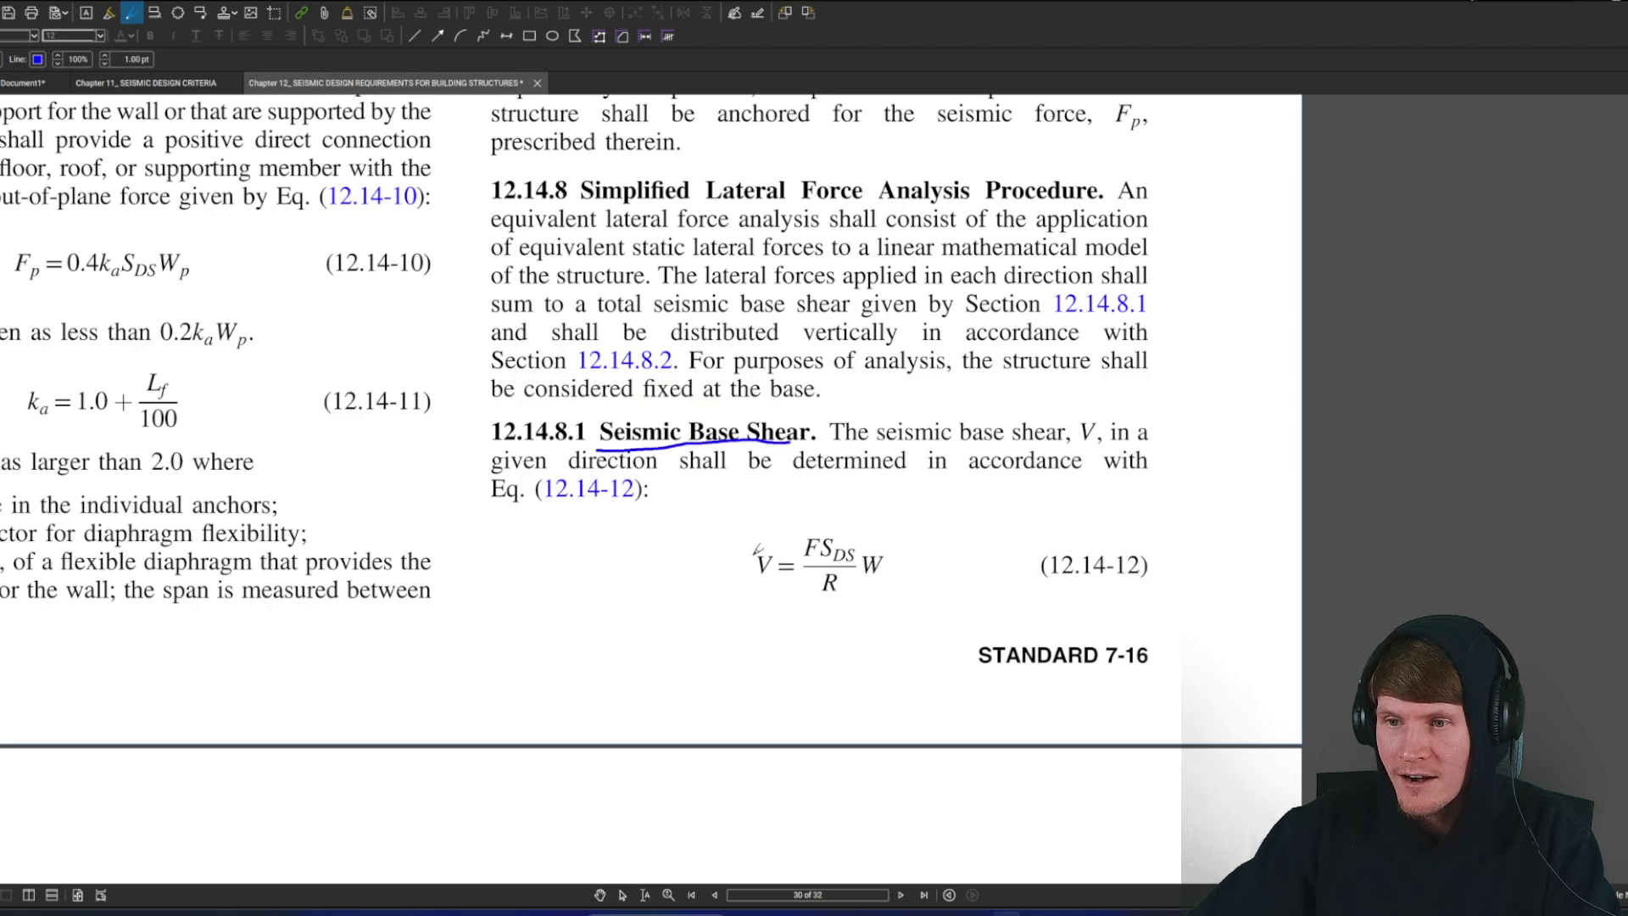
pyautogui.moveTo(729, 516)
pyautogui.mouseDown()
pyautogui.moveTo(736, 599)
pyautogui.moveTo(929, 606)
pyautogui.mouseUp()
pyautogui.moveTo(728, 514)
pyautogui.mouseDown()
pyautogui.moveTo(912, 510)
pyautogui.moveTo(920, 600)
pyautogui.mouseUp()
pyautogui.scroll(-2, 589, 539)
pyautogui.scroll(-2, 588, 540)
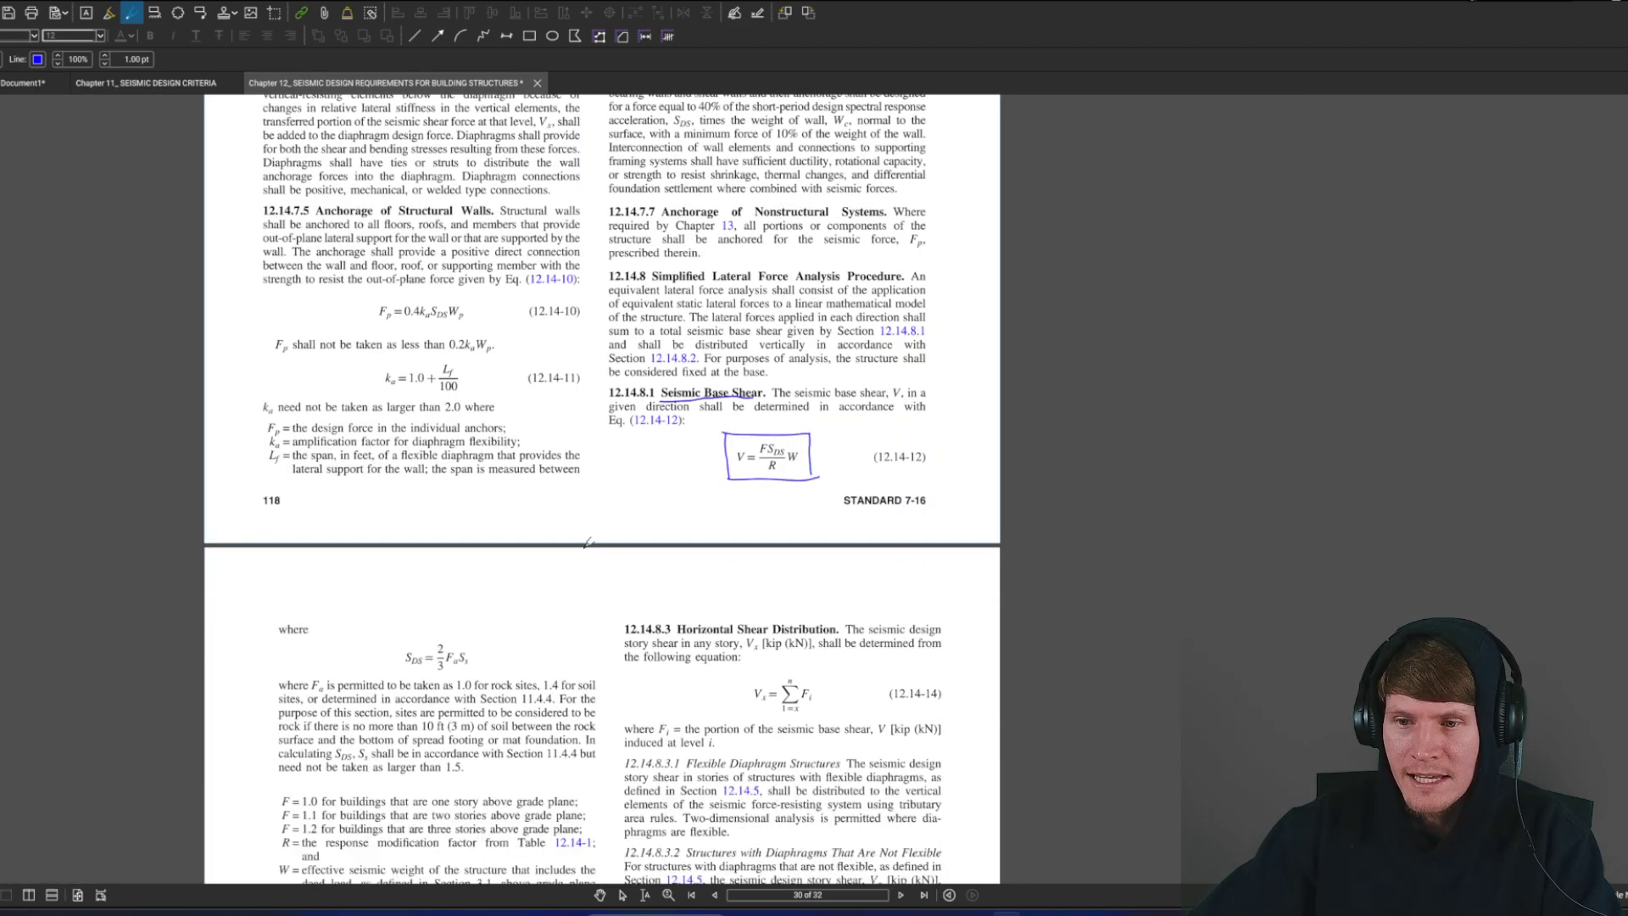
pyautogui.scroll(-1, 589, 539)
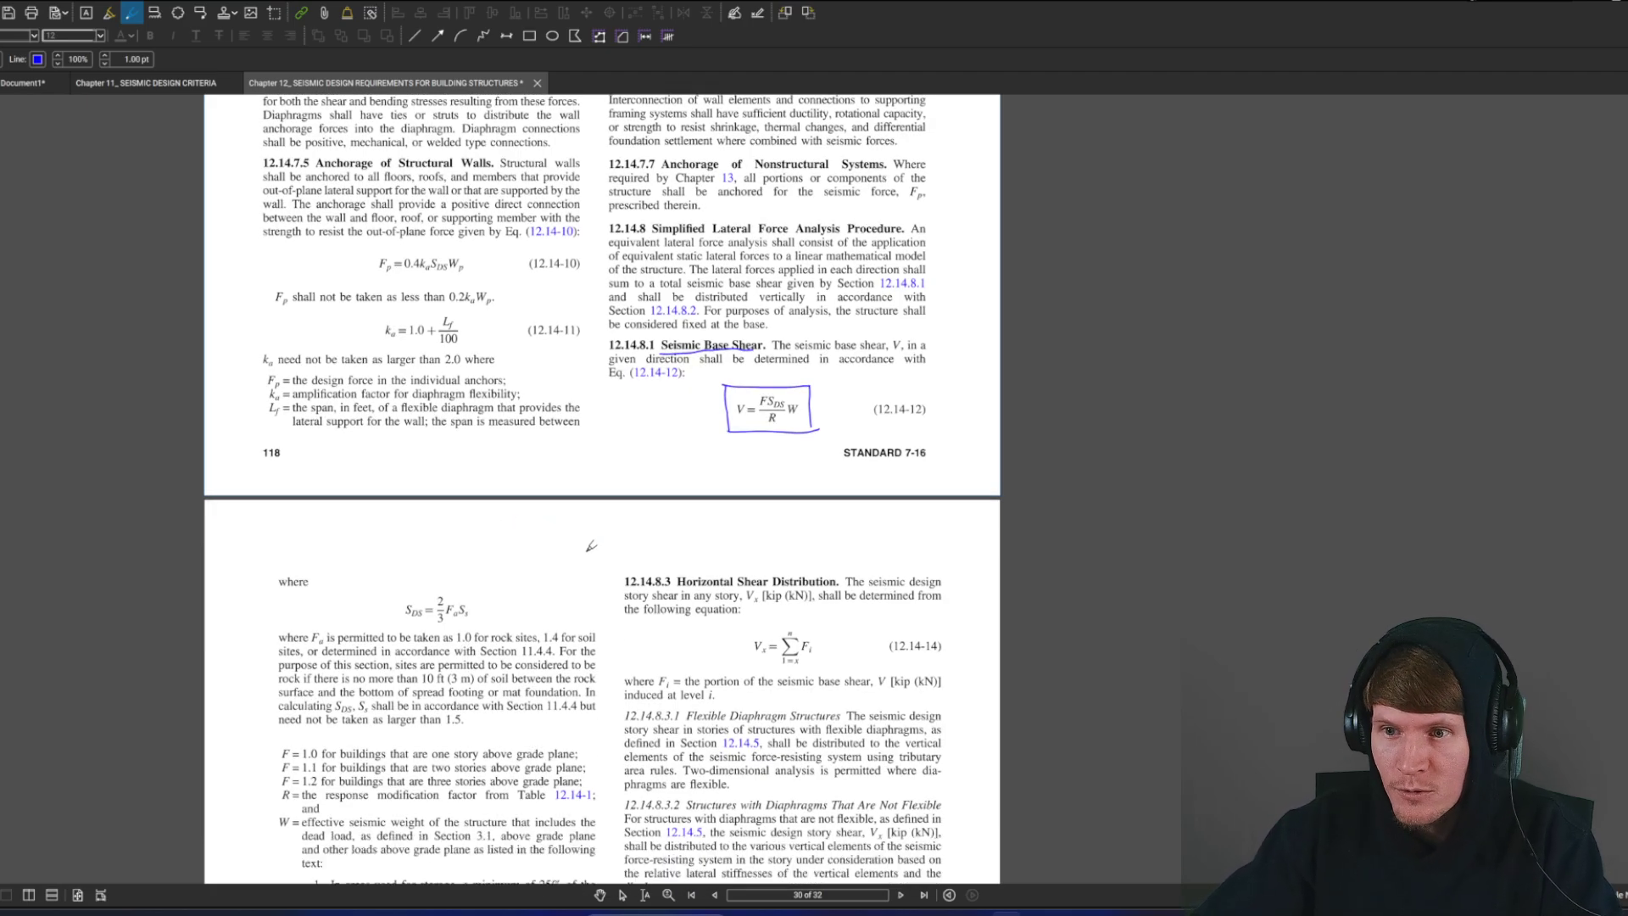
pyautogui.scroll(3, 768, 392)
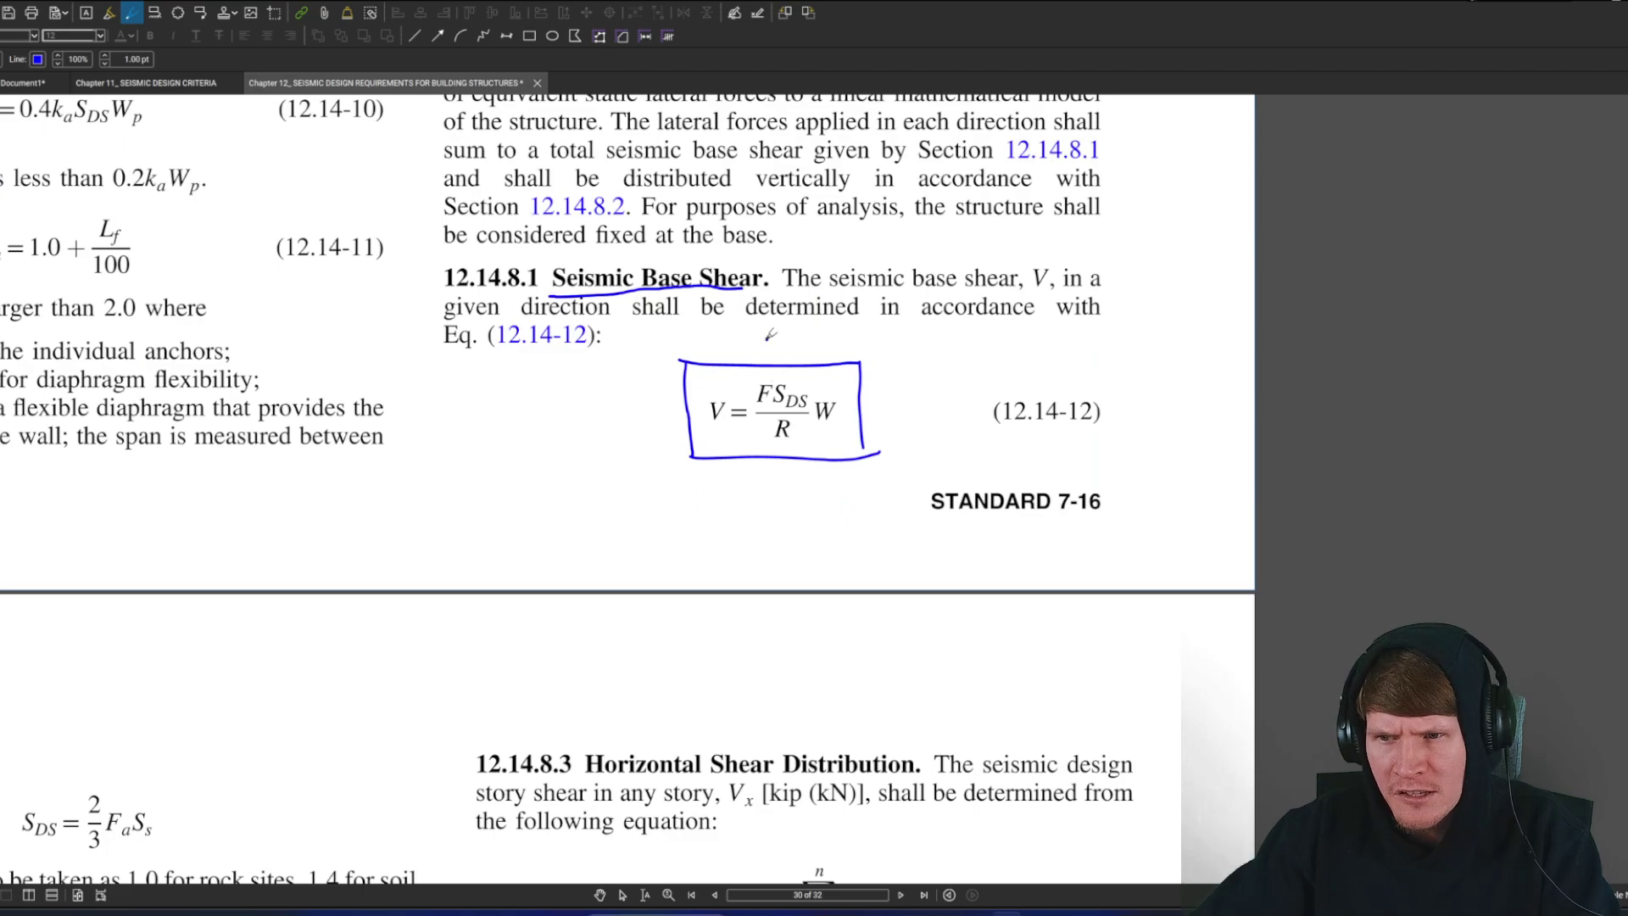
# Add arrows to F, S_DS, R (noted 6½) and W (noted W1, W2), and circle F S_DS
pyautogui.moveTo(767, 339)
pyautogui.mouseDown()
pyautogui.moveTo(767, 382)
pyautogui.moveTo(781, 369)
pyautogui.mouseUp()
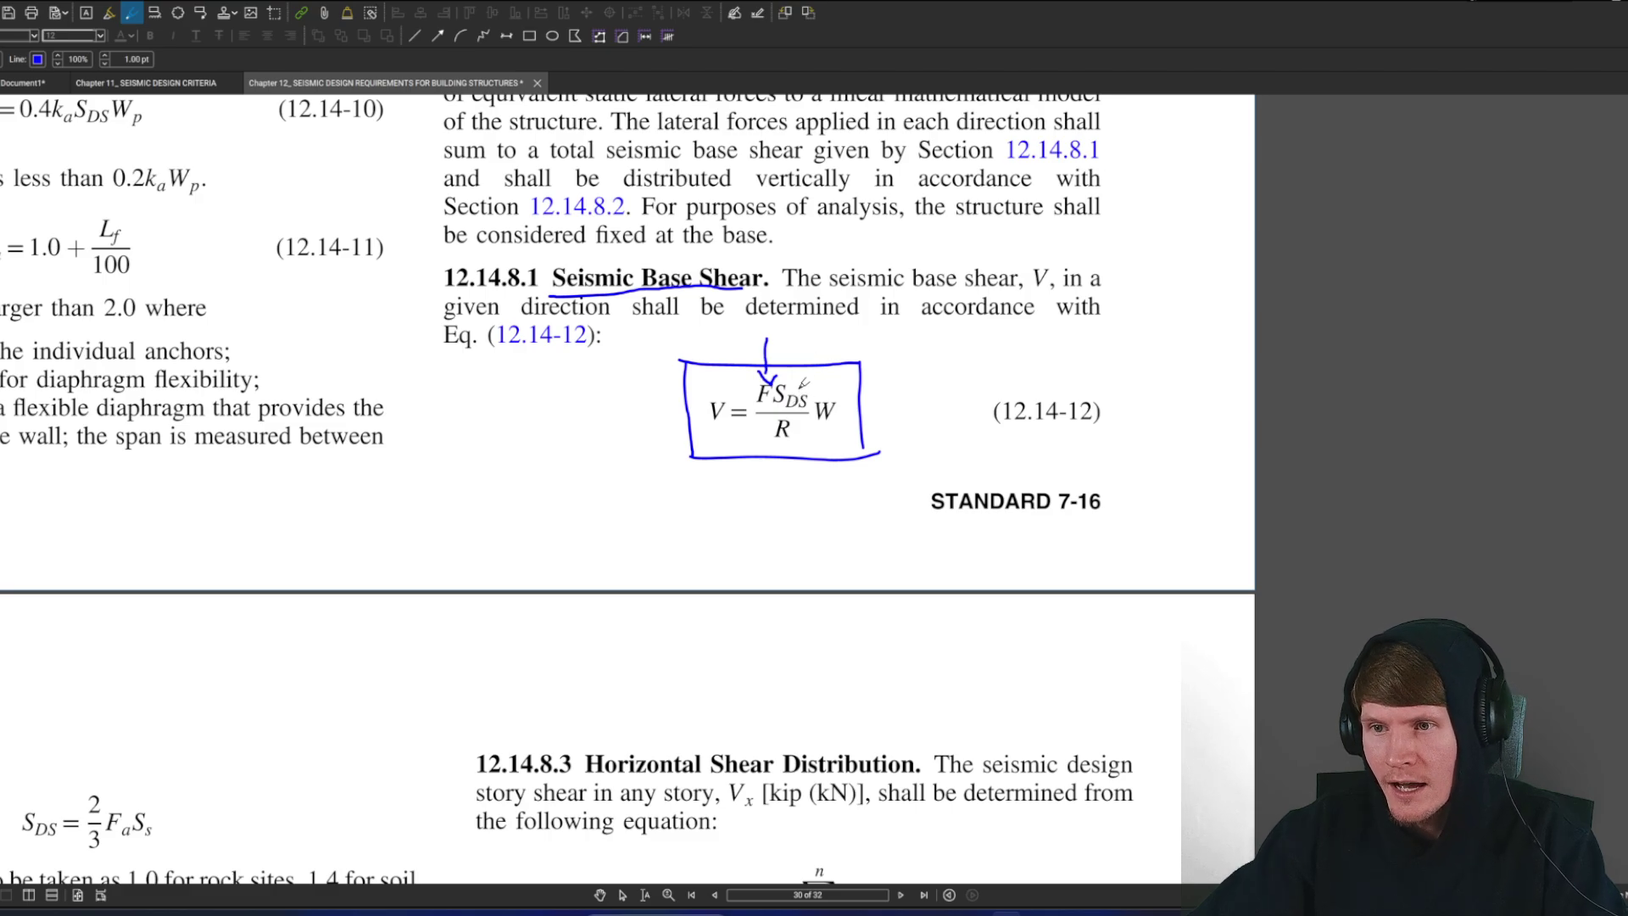
pyautogui.moveTo(826, 343)
pyautogui.mouseDown()
pyautogui.moveTo(797, 390)
pyautogui.moveTo(819, 374)
pyautogui.mouseUp()
pyautogui.moveTo(800, 444)
pyautogui.mouseDown()
pyautogui.moveTo(825, 487)
pyautogui.moveTo(813, 442)
pyautogui.moveTo(808, 526)
pyautogui.moveTo(834, 502)
pyautogui.mouseUp()
pyautogui.moveTo(845, 485)
pyautogui.mouseDown()
pyautogui.moveTo(831, 517)
pyautogui.moveTo(859, 526)
pyautogui.mouseUp()
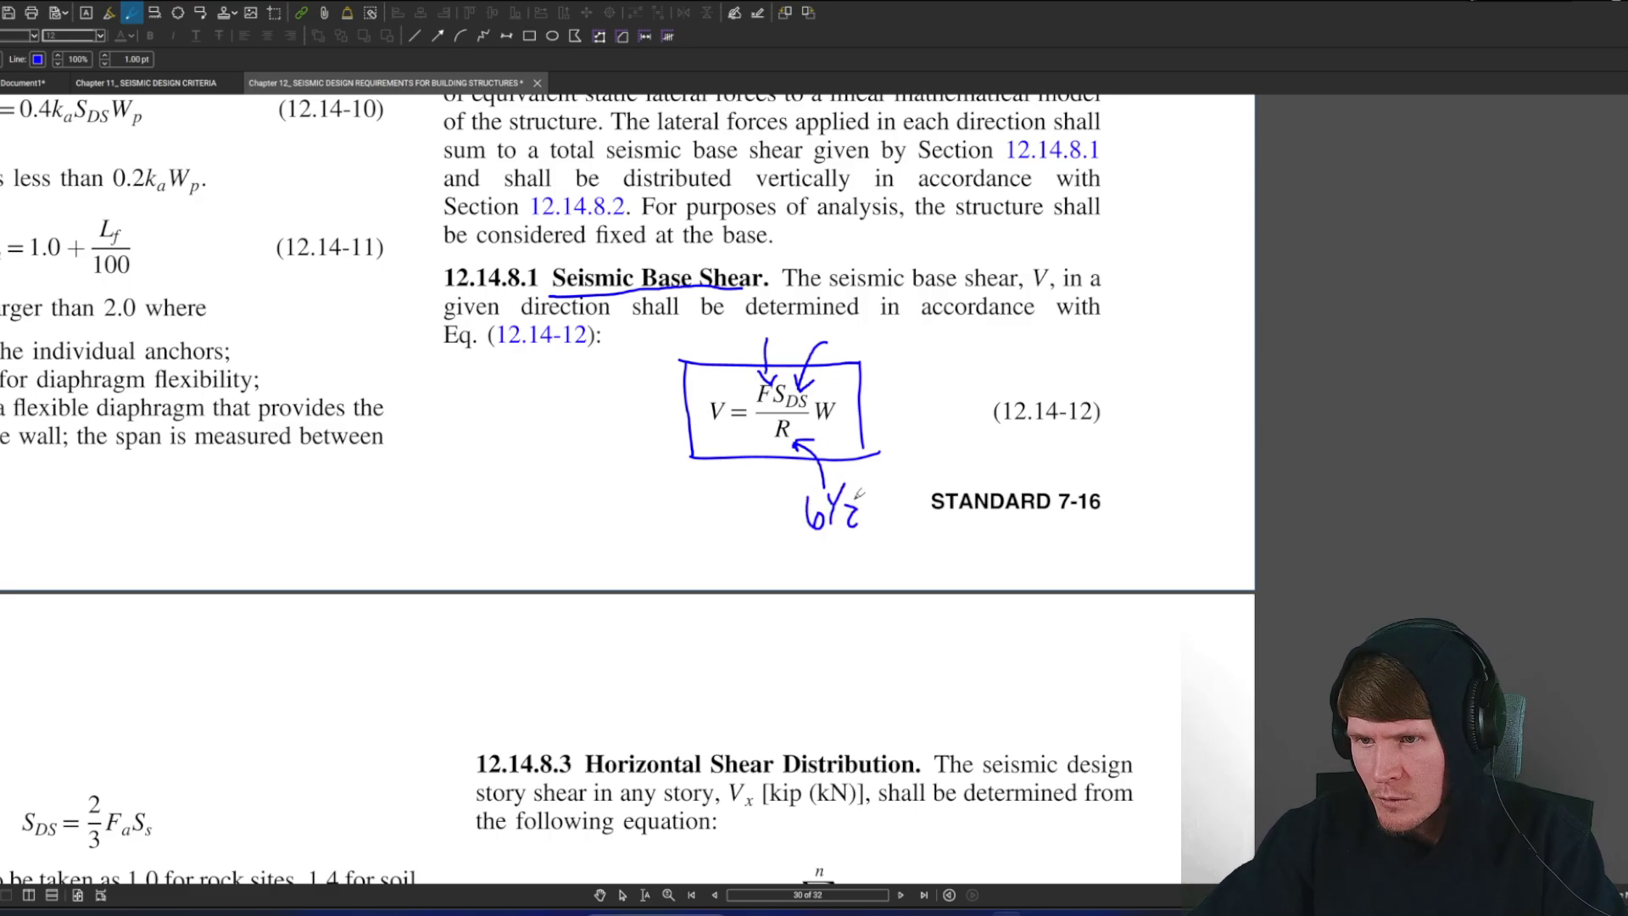
pyautogui.moveTo(888, 373); pyautogui.dragTo(856, 421)
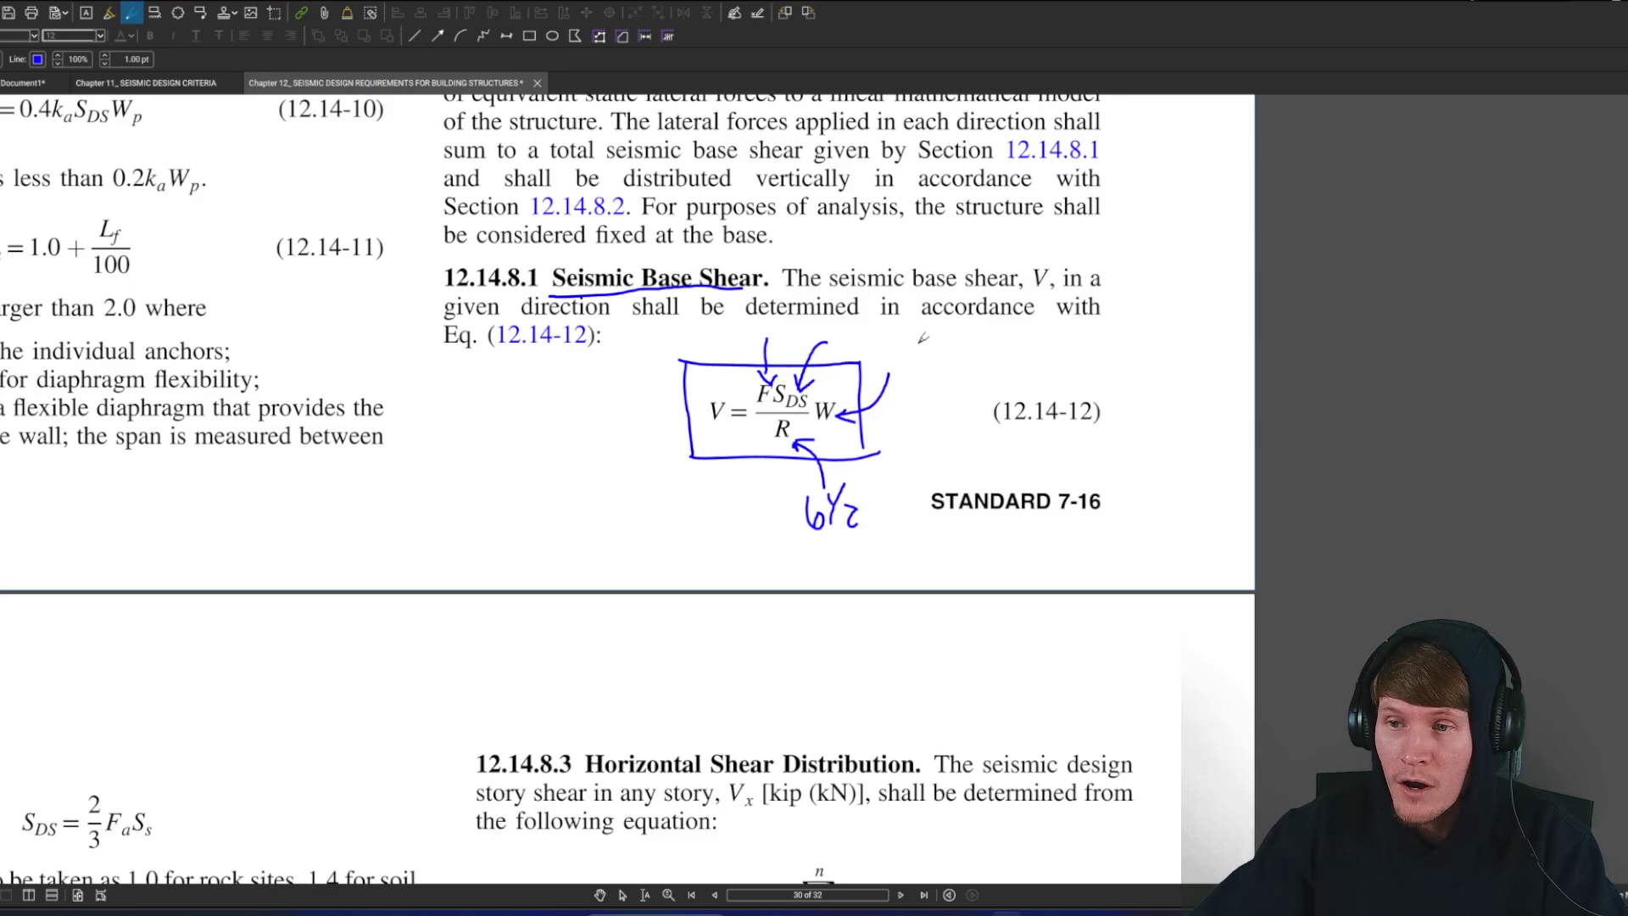
pyautogui.moveTo(888, 339)
pyautogui.mouseDown()
pyautogui.moveTo(915, 336)
pyautogui.moveTo(905, 390)
pyautogui.moveTo(926, 386)
pyautogui.moveTo(948, 414)
pyautogui.mouseUp()
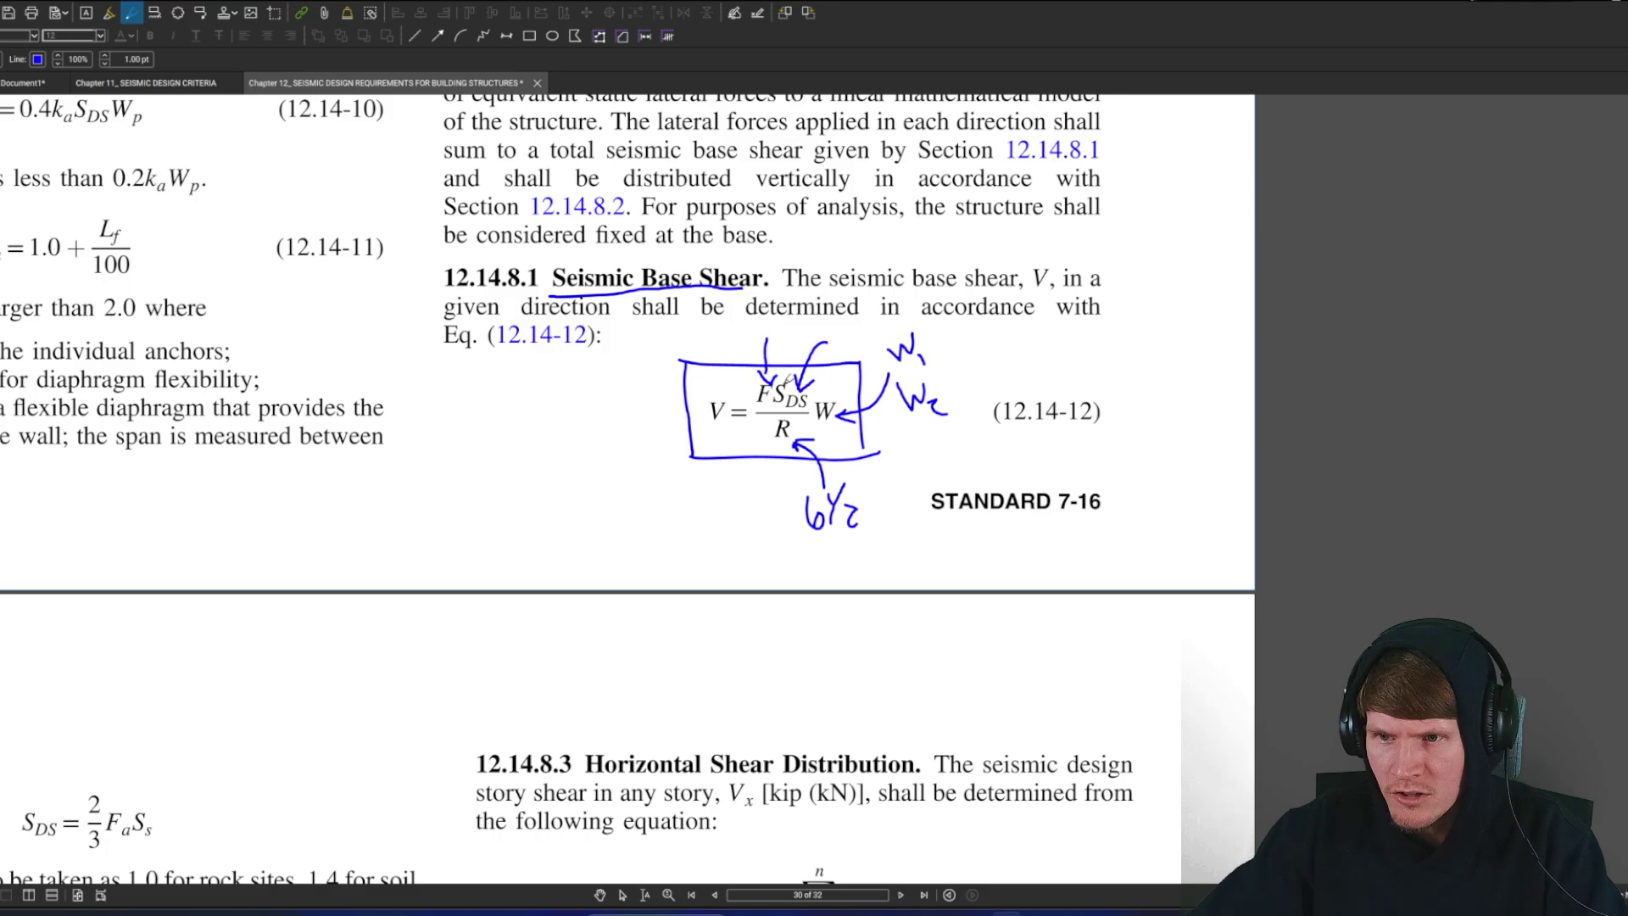
pyautogui.moveTo(793, 377)
pyautogui.mouseDown()
pyautogui.moveTo(776, 420)
pyautogui.moveTo(801, 380)
pyautogui.mouseUp()
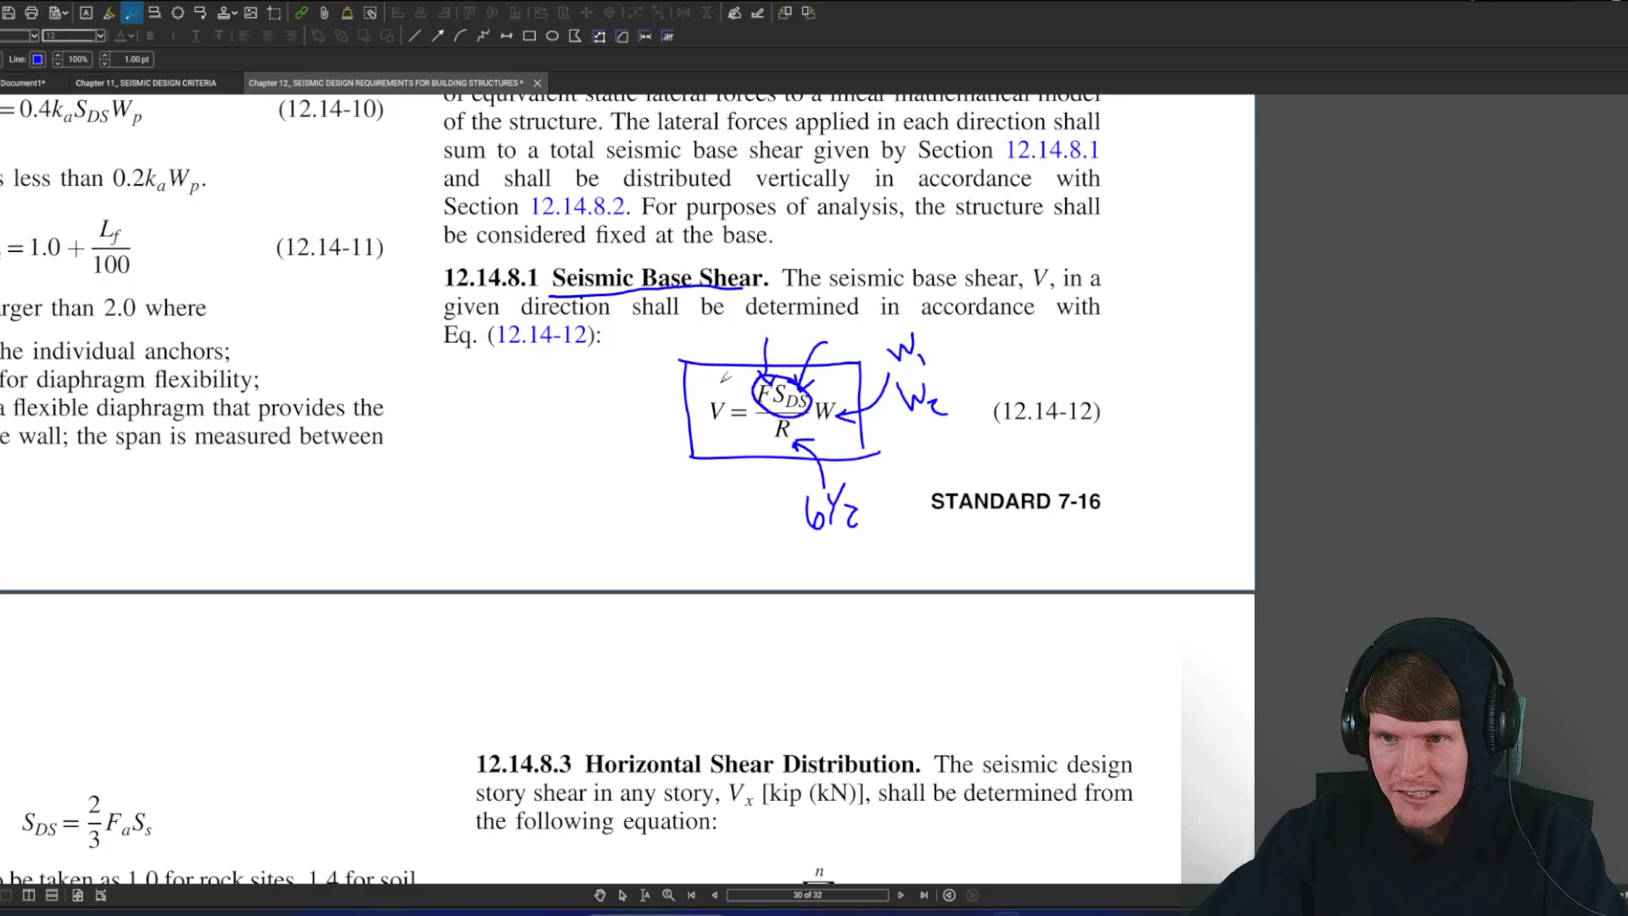
# Underline the S_DS = ⅔·Fa·Ss equation
pyautogui.scroll(-3, 744, 399)
pyautogui.scroll(-2, 466, 388)
pyautogui.scroll(3, 404, 458)
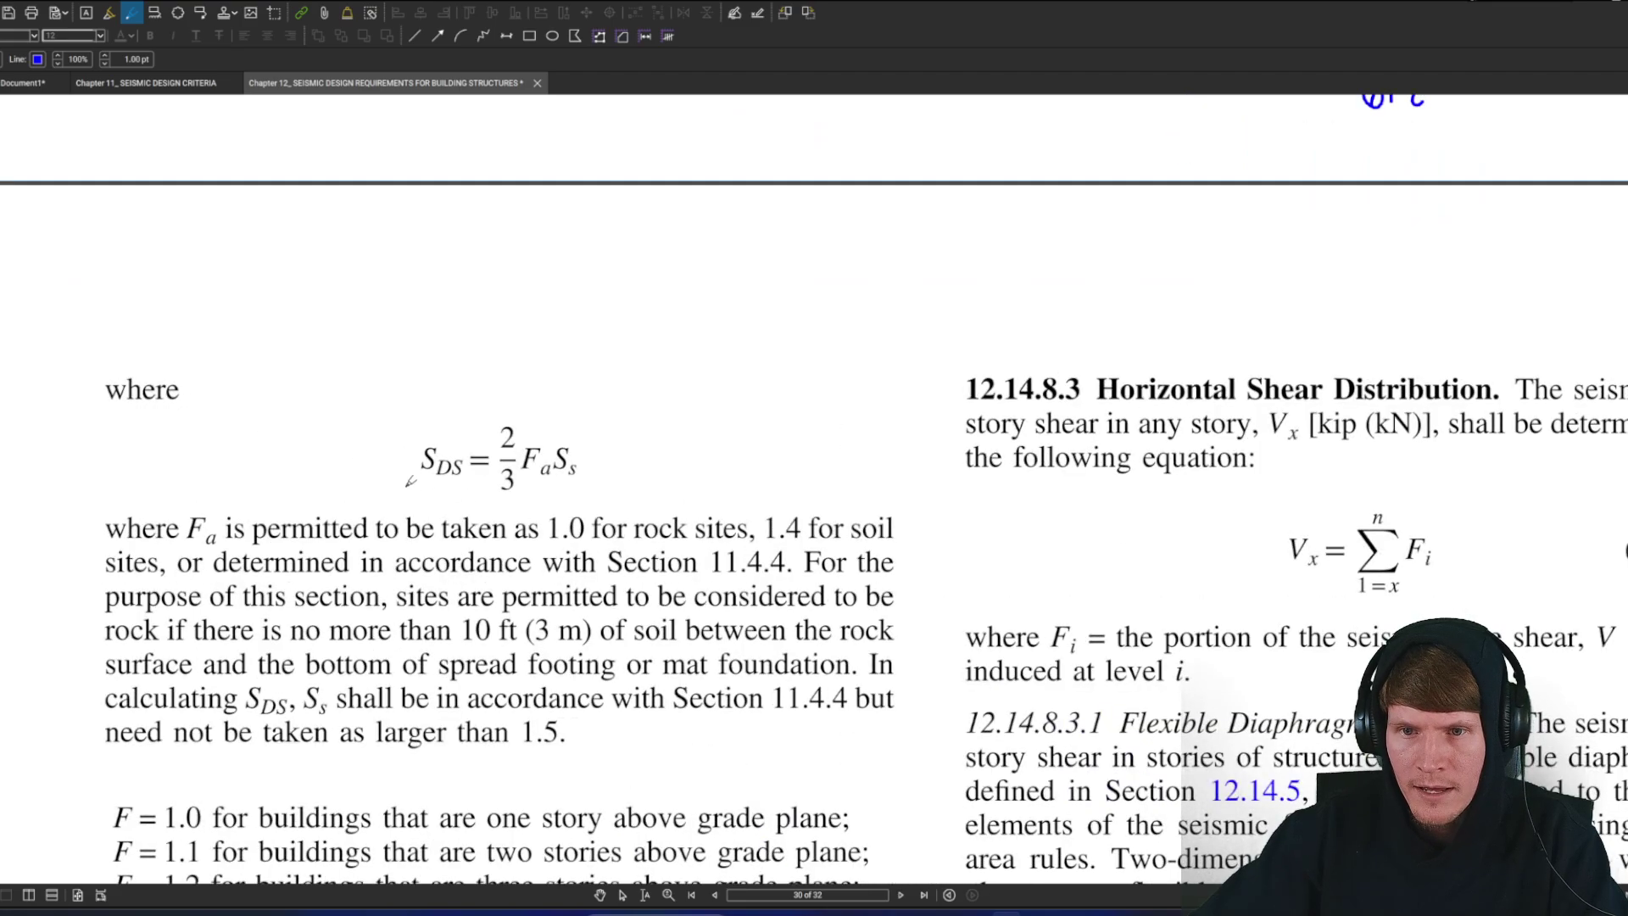
pyautogui.moveTo(407, 500); pyautogui.dragTo(597, 500)
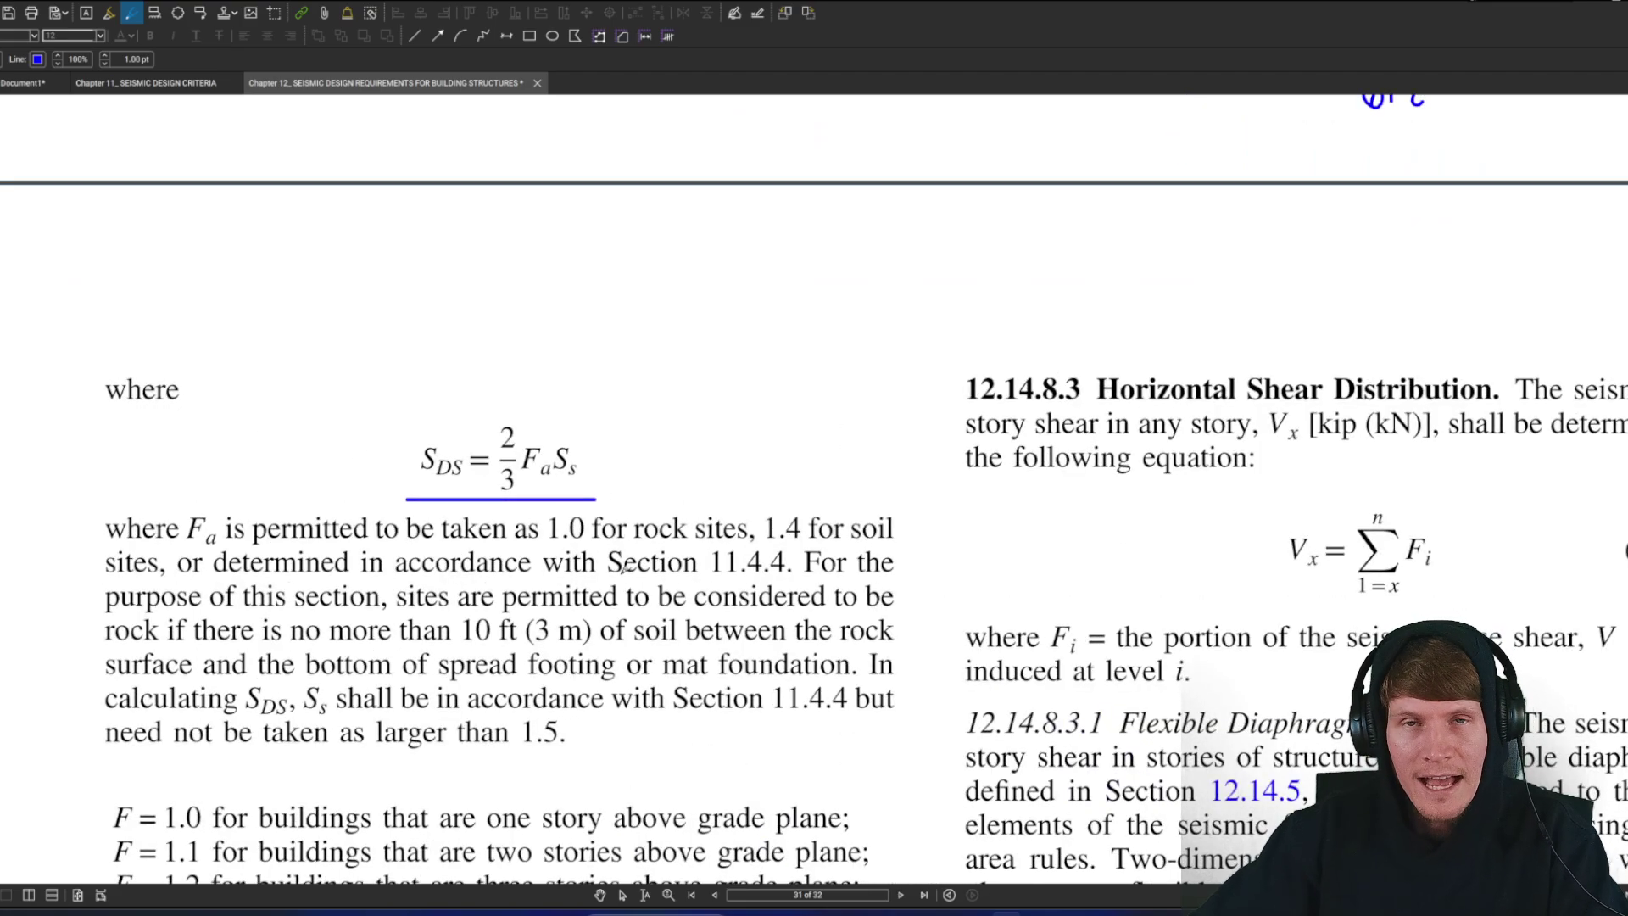
# Draw an arrow to S_s and label it 1.6g
pyautogui.scroll(-1, 538, 374)
pyautogui.scroll(-1, 307, 437)
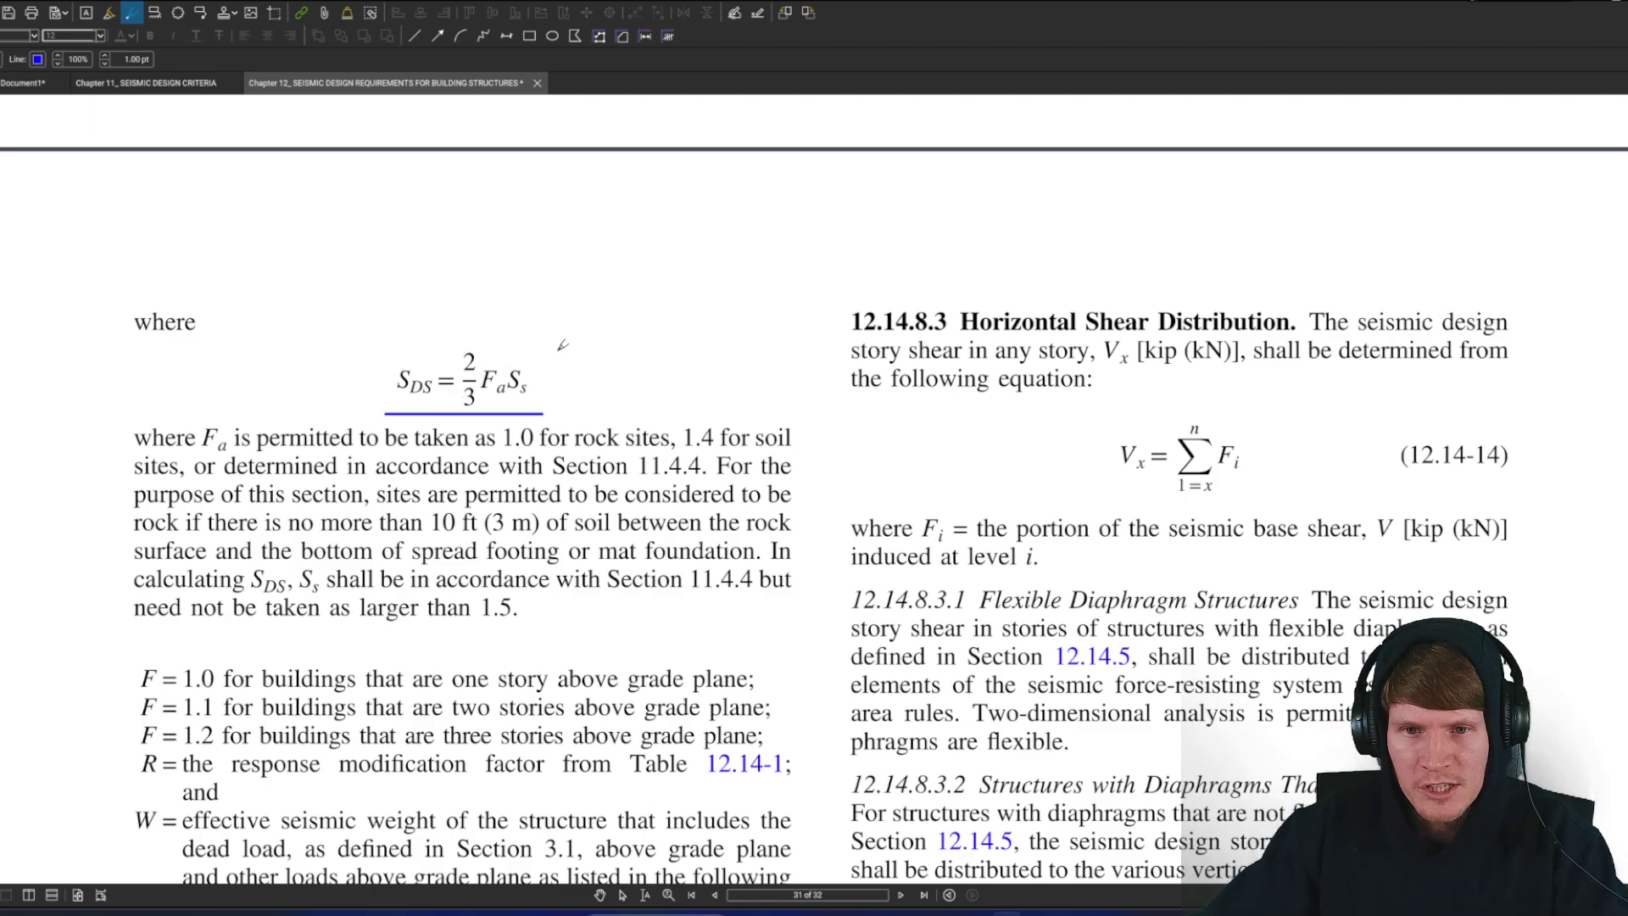
pyautogui.scroll(-1, 763, 407)
pyautogui.moveTo(523, 247)
pyautogui.mouseDown()
pyautogui.moveTo(521, 310)
pyautogui.moveTo(537, 296)
pyautogui.mouseUp()
pyautogui.click(518, 230)
pyautogui.moveTo(509, 214)
pyautogui.mouseDown()
pyautogui.moveTo(505, 231)
pyautogui.moveTo(528, 223)
pyautogui.moveTo(553, 244)
pyautogui.mouseUp()
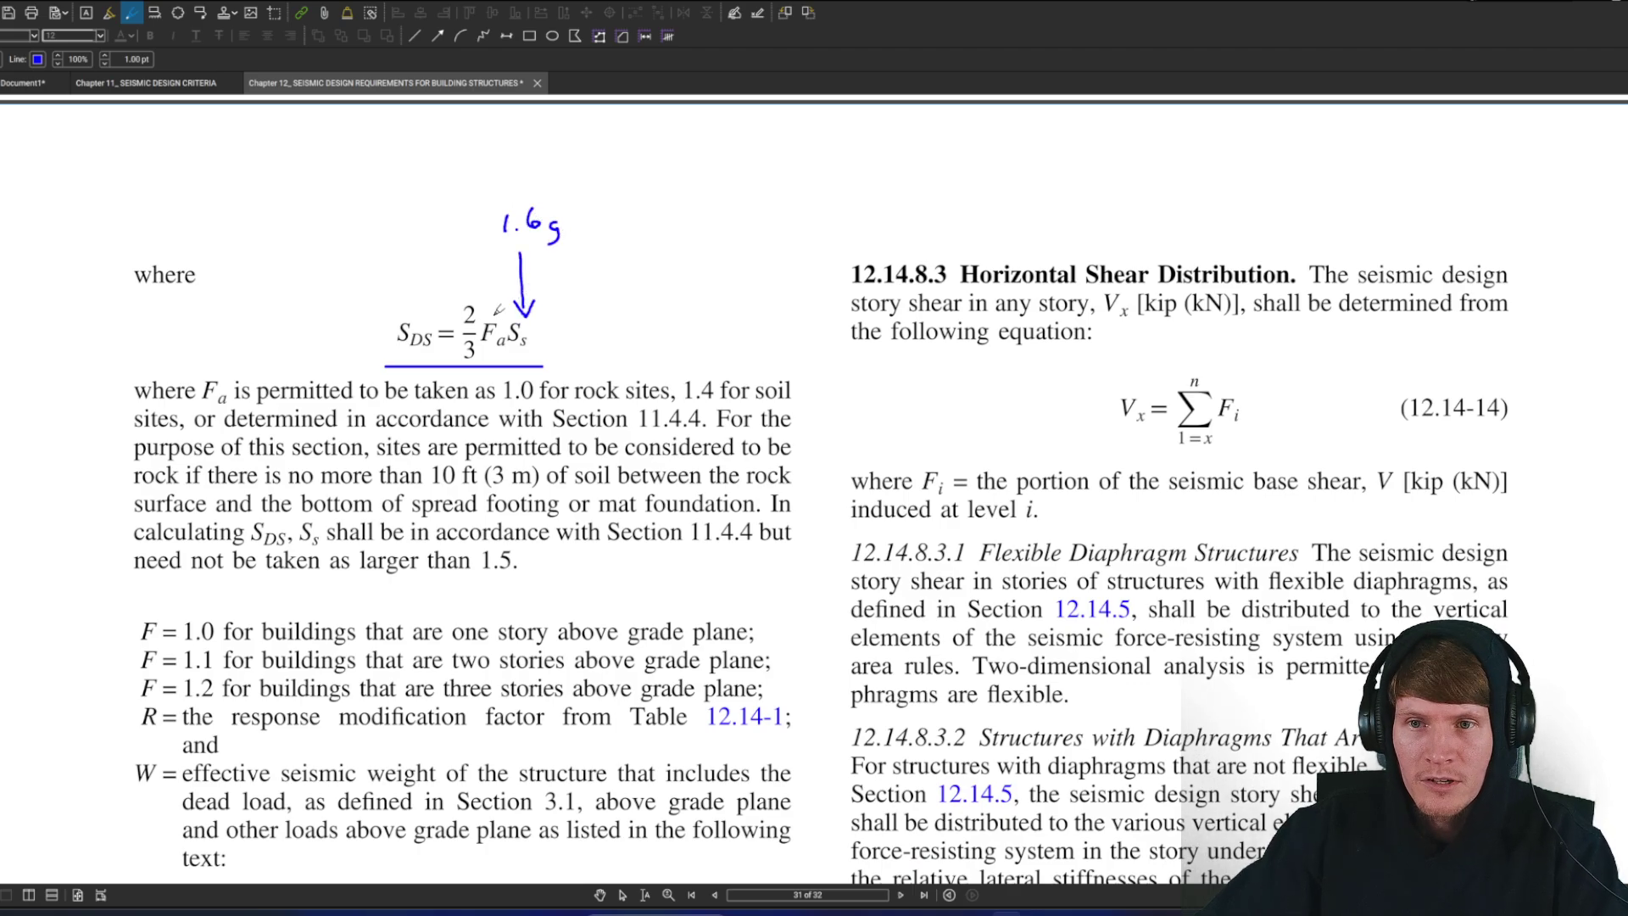
# Draw a curved arrow to F_a marked with a question mark, and write 1.4? as the candidate value
pyautogui.moveTo(495, 316)
pyautogui.mouseDown()
pyautogui.moveTo(461, 266)
pyautogui.moveTo(498, 309)
pyautogui.moveTo(434, 240)
pyautogui.mouseUp()
pyautogui.moveTo(425, 240); pyautogui.dragTo(427, 248)
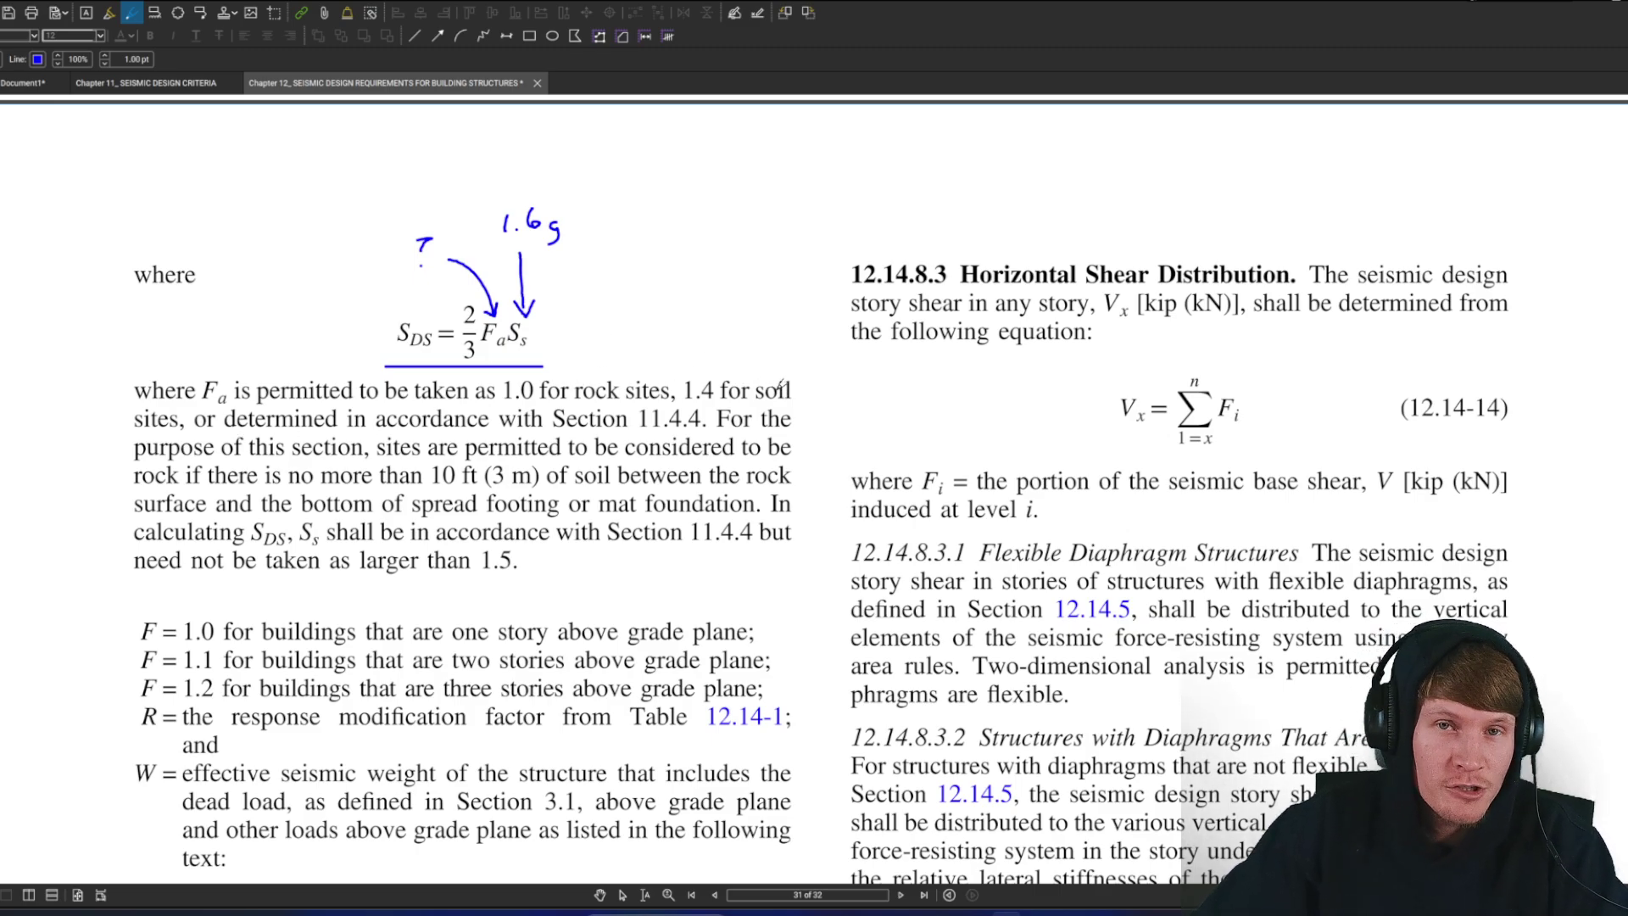
pyautogui.moveTo(719, 303); pyautogui.dragTo(717, 326)
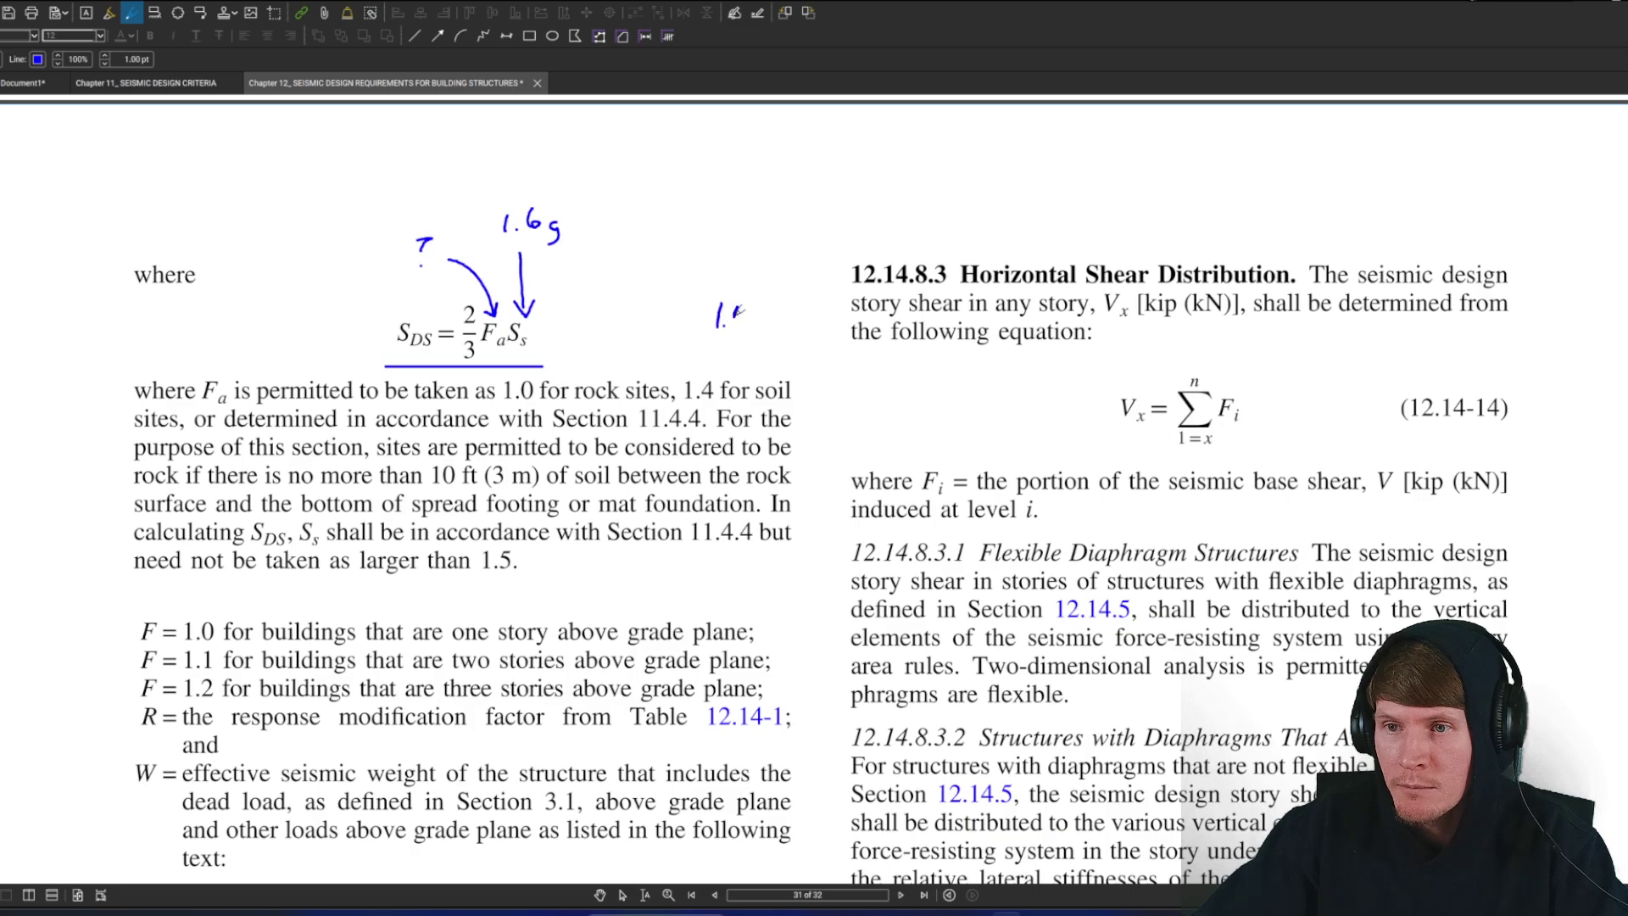
pyautogui.moveTo(740, 311)
pyautogui.mouseDown()
pyautogui.moveTo(778, 300)
pyautogui.moveTo(768, 339)
pyautogui.mouseUp()
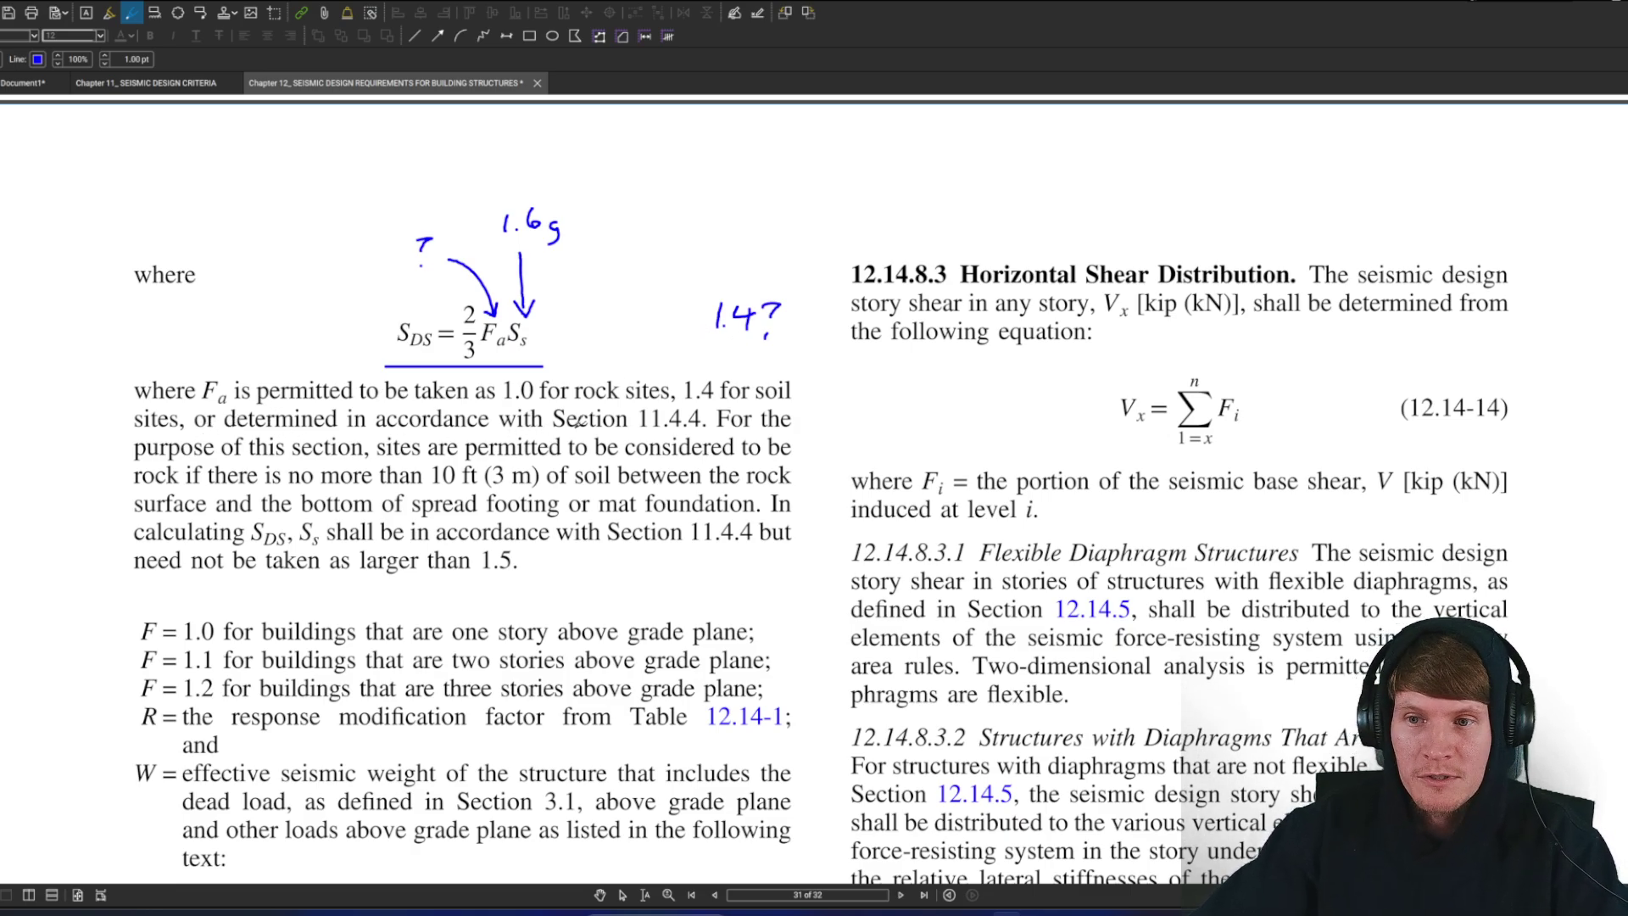
# Underline both Section 11.4.4 references and the 1.5 limit, and circle S_s in that sentence
pyautogui.moveTo(635, 433); pyautogui.dragTo(710, 433)
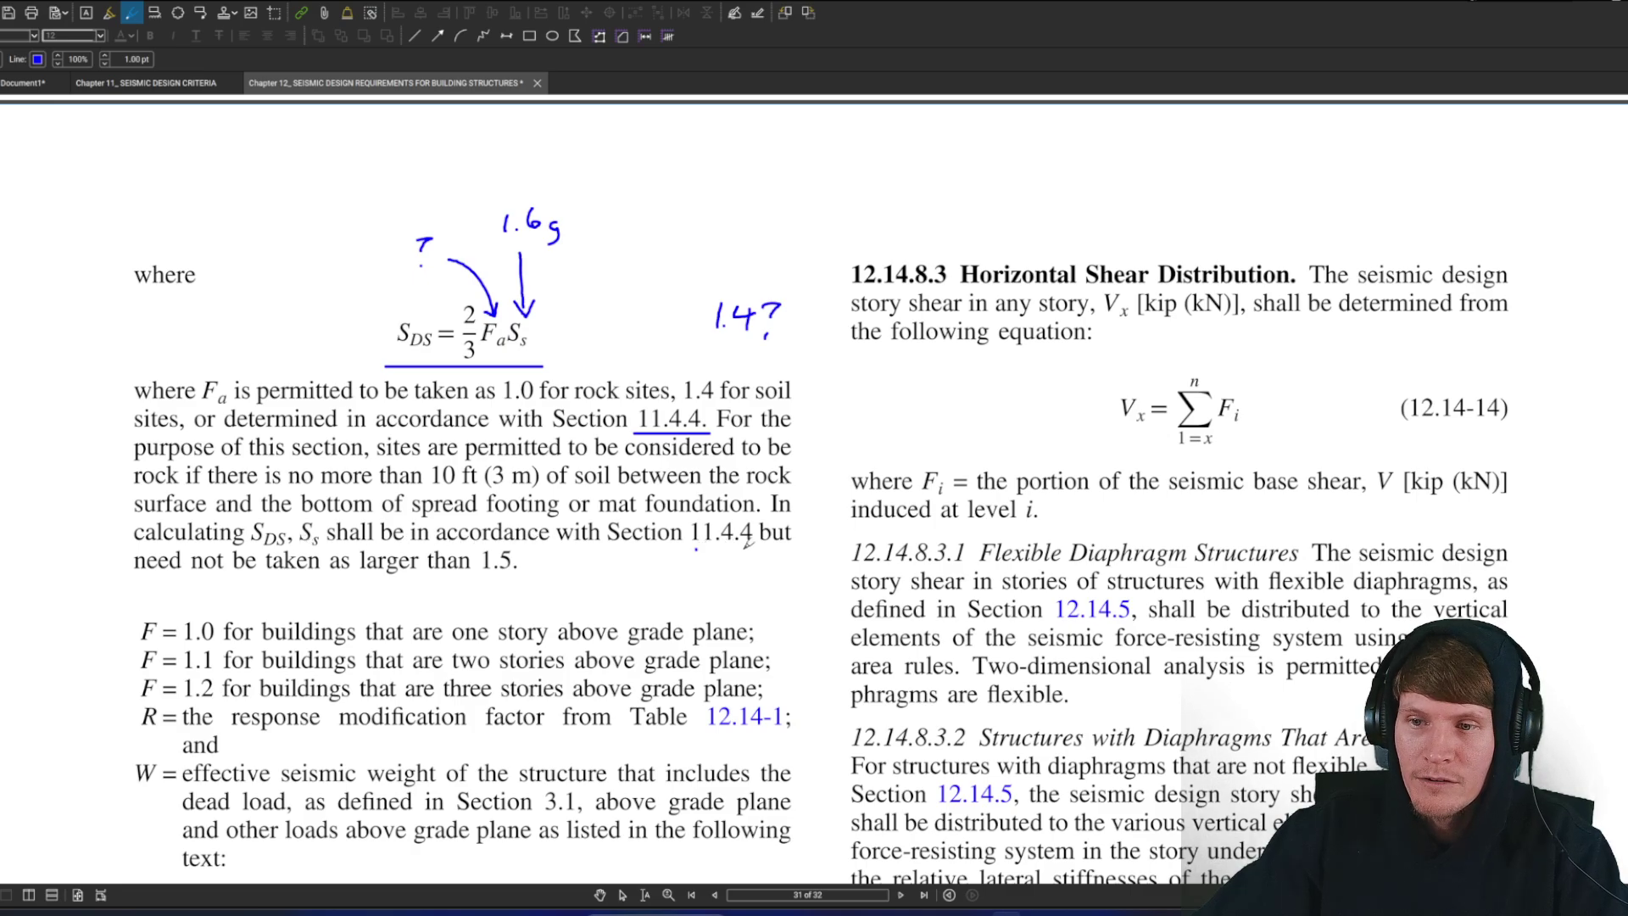
pyautogui.moveTo(693, 550); pyautogui.dragTo(763, 551)
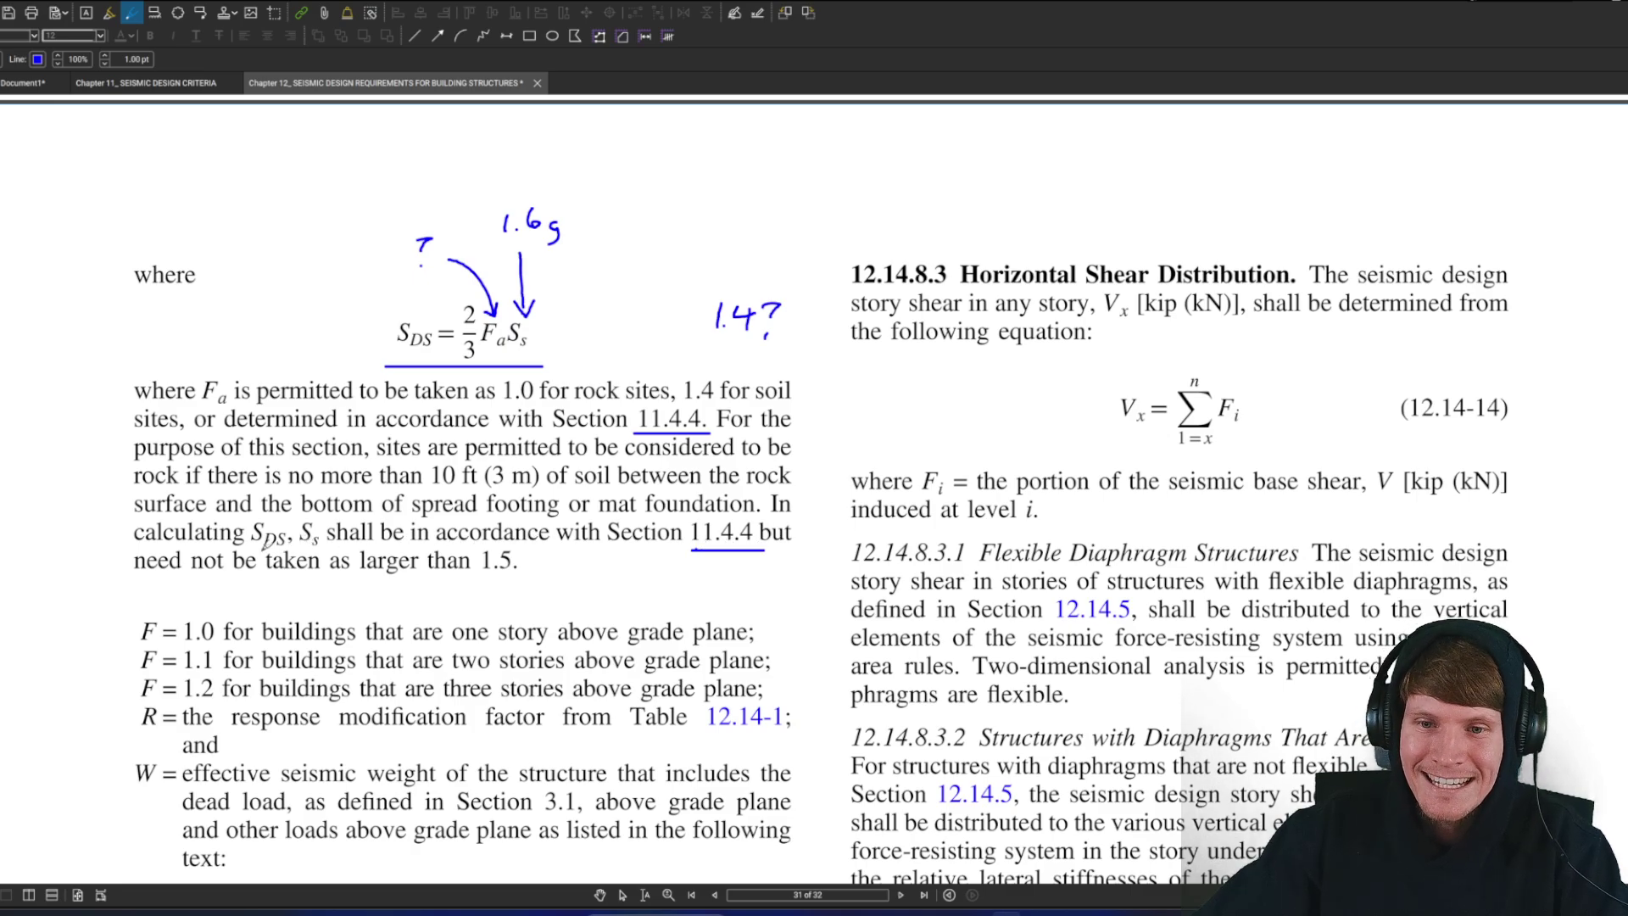
pyautogui.moveTo(475, 574); pyautogui.dragTo(529, 574)
pyautogui.moveTo(322, 514)
pyautogui.mouseDown()
pyautogui.moveTo(319, 557)
pyautogui.moveTo(325, 512)
pyautogui.mouseUp()
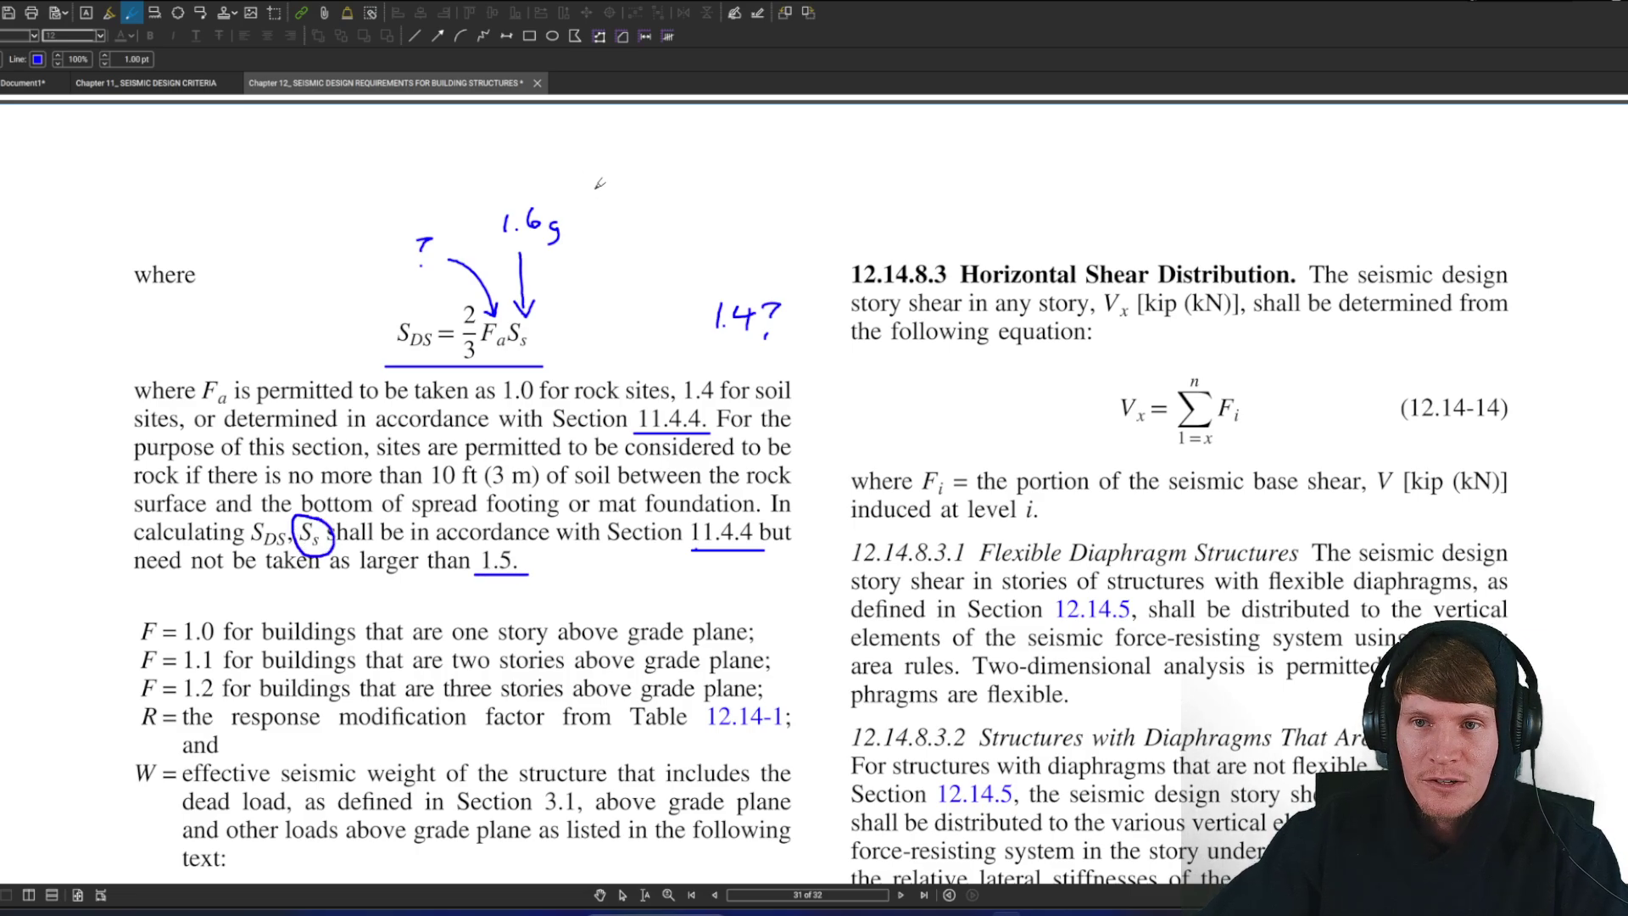
# Circle 1.6g with an arrow, write 2 and X after the 1.5 limit, and box the 1.4? note
pyautogui.moveTo(570, 195)
pyautogui.mouseDown()
pyautogui.moveTo(491, 202)
pyautogui.moveTo(494, 244)
pyautogui.moveTo(569, 245)
pyautogui.moveTo(566, 192)
pyautogui.mouseUp()
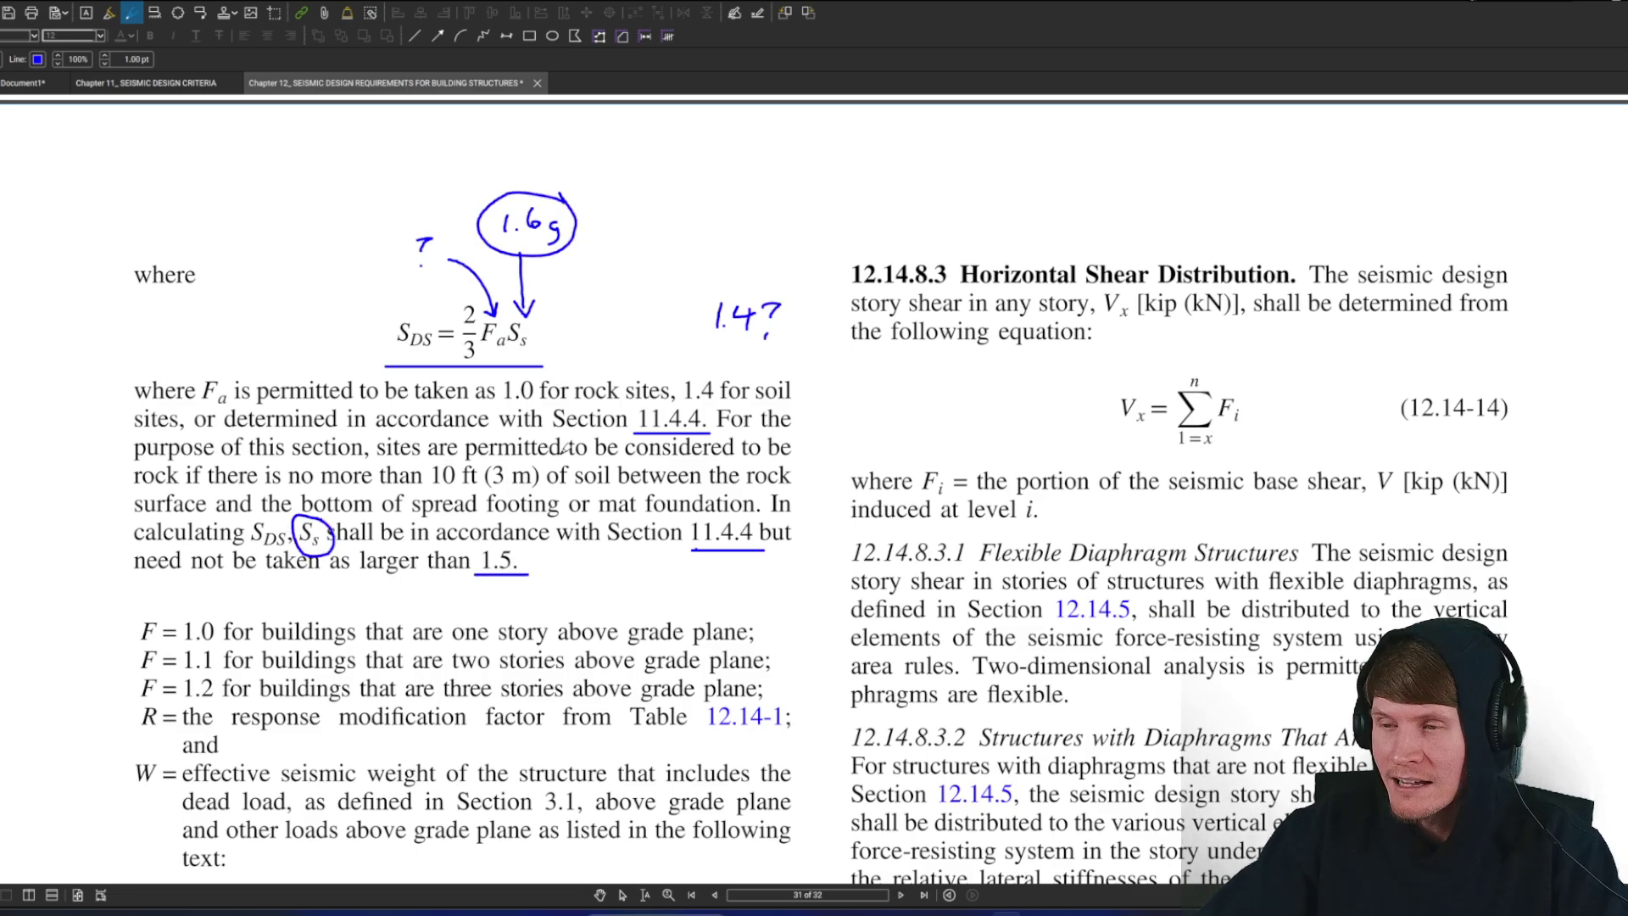
pyautogui.moveTo(545, 558)
pyautogui.mouseDown()
pyautogui.moveTo(572, 584)
pyautogui.moveTo(527, 559)
pyautogui.moveTo(557, 553)
pyautogui.mouseUp()
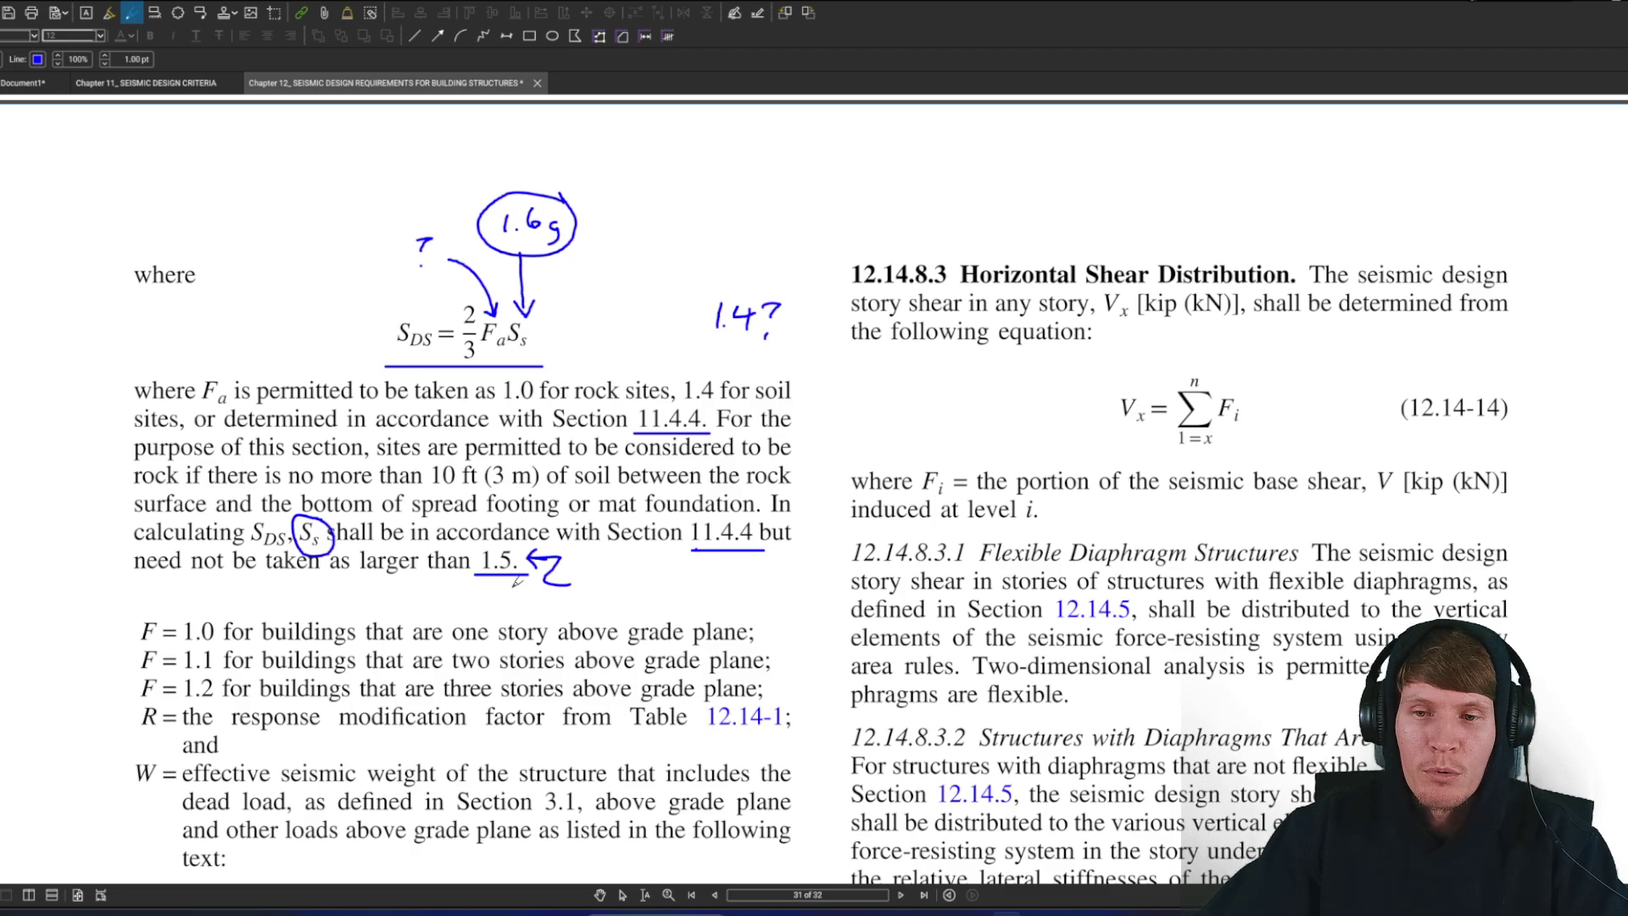
pyautogui.moveTo(594, 565)
pyautogui.mouseDown()
pyautogui.moveTo(627, 584)
pyautogui.moveTo(592, 587)
pyautogui.mouseUp()
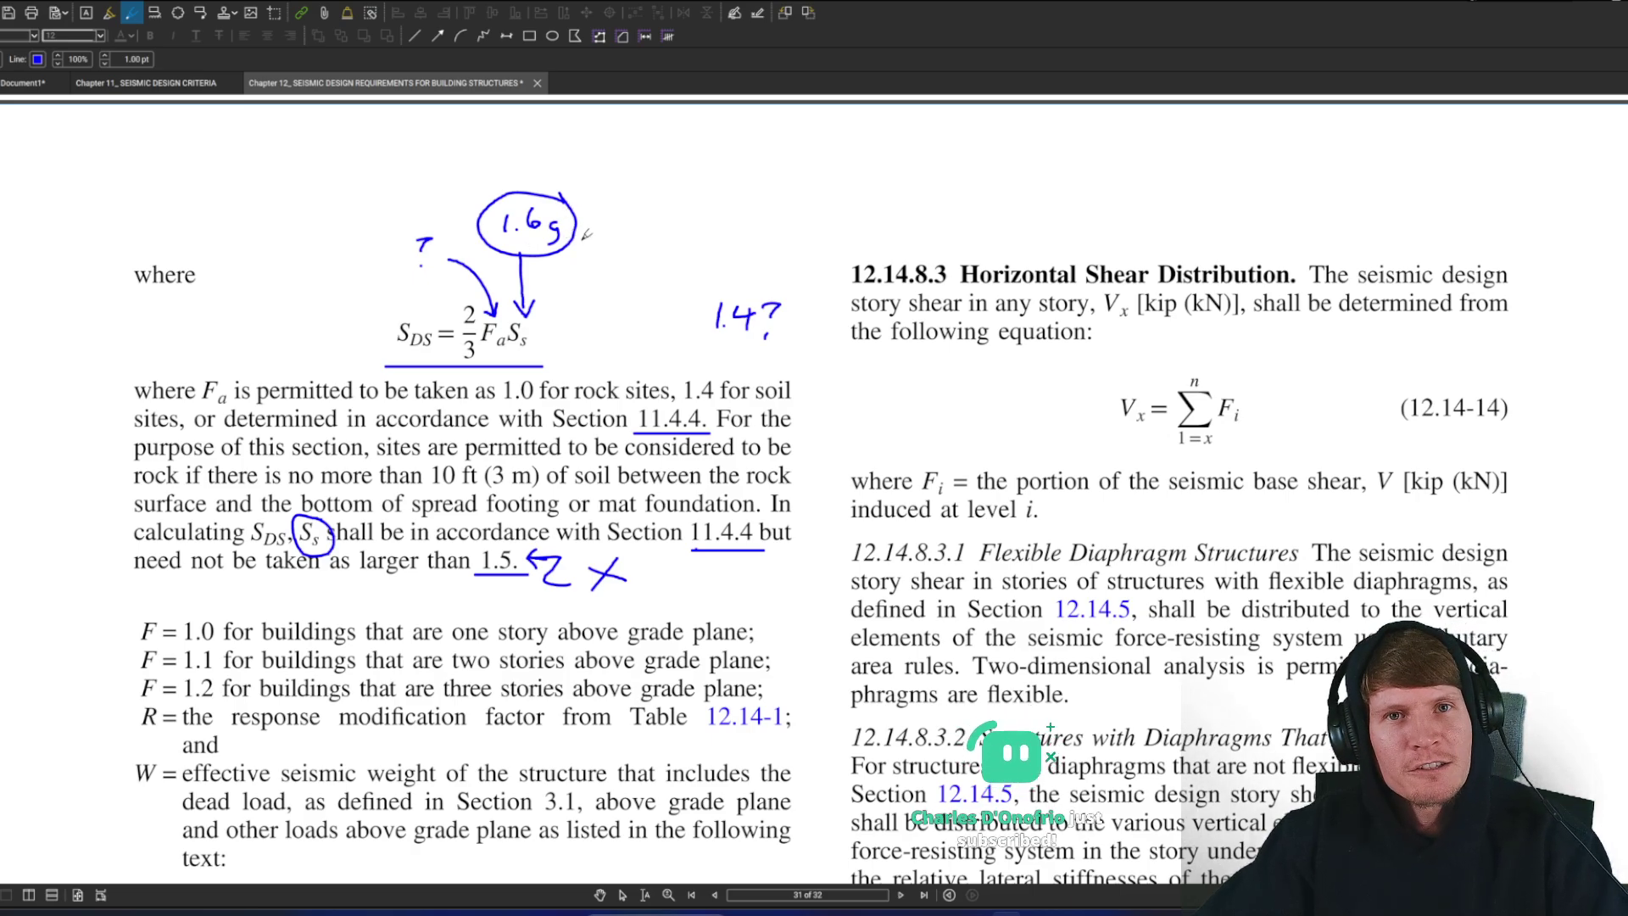
pyautogui.moveTo(620, 177); pyautogui.dragTo(561, 205)
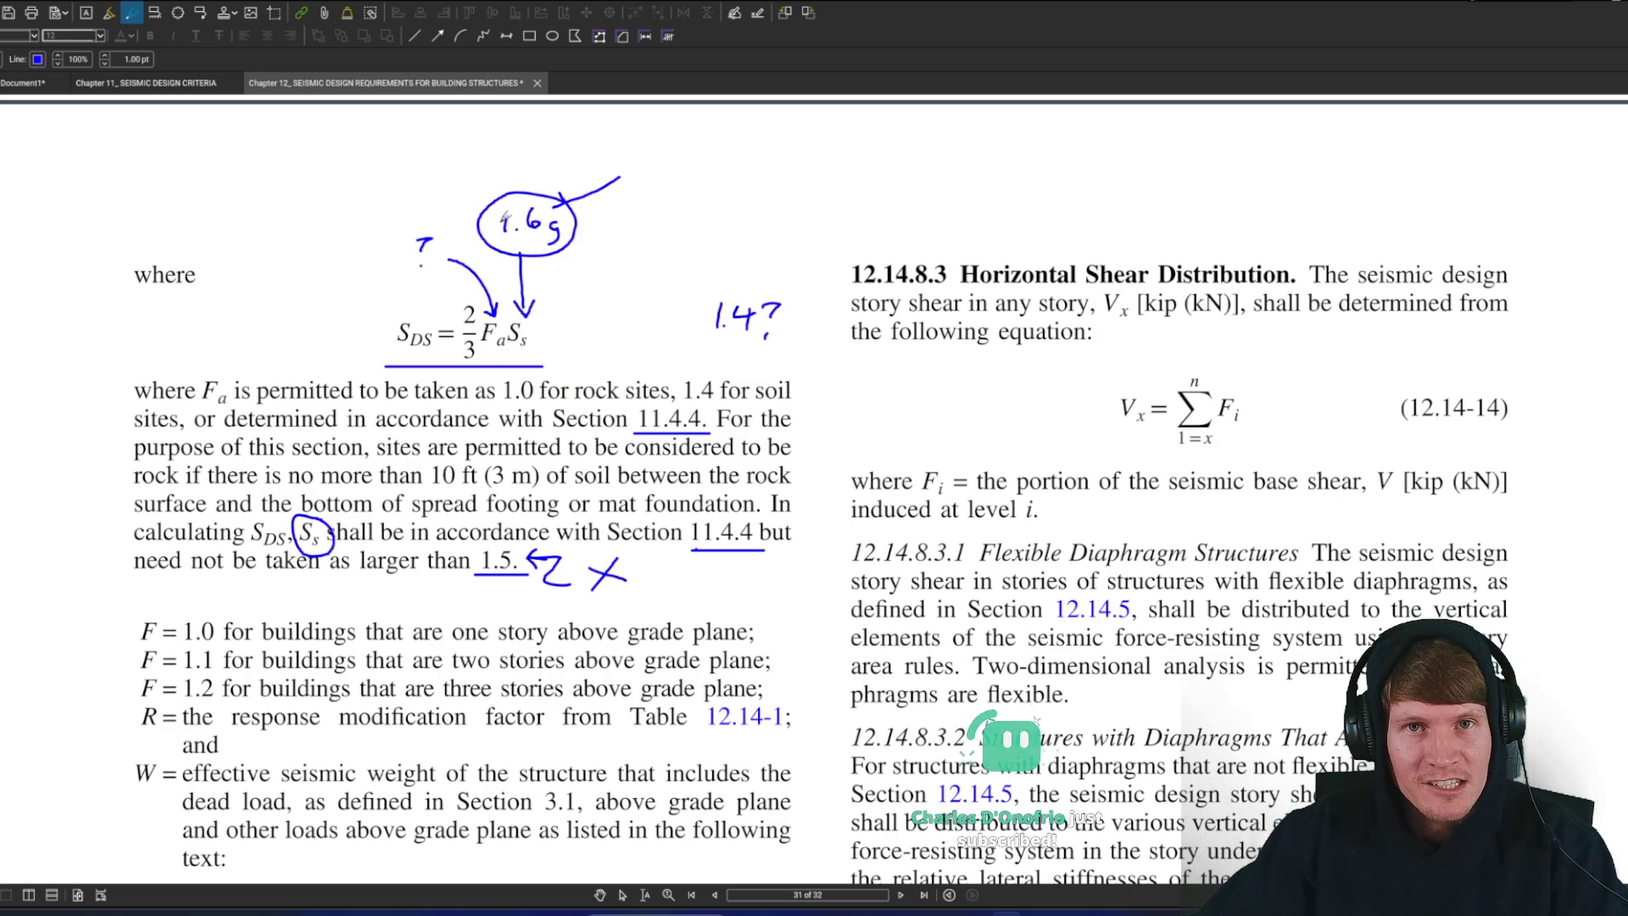
pyautogui.moveTo(138, 509)
pyautogui.mouseDown()
pyautogui.moveTo(142, 626)
pyautogui.moveTo(166, 626)
pyautogui.mouseUp()
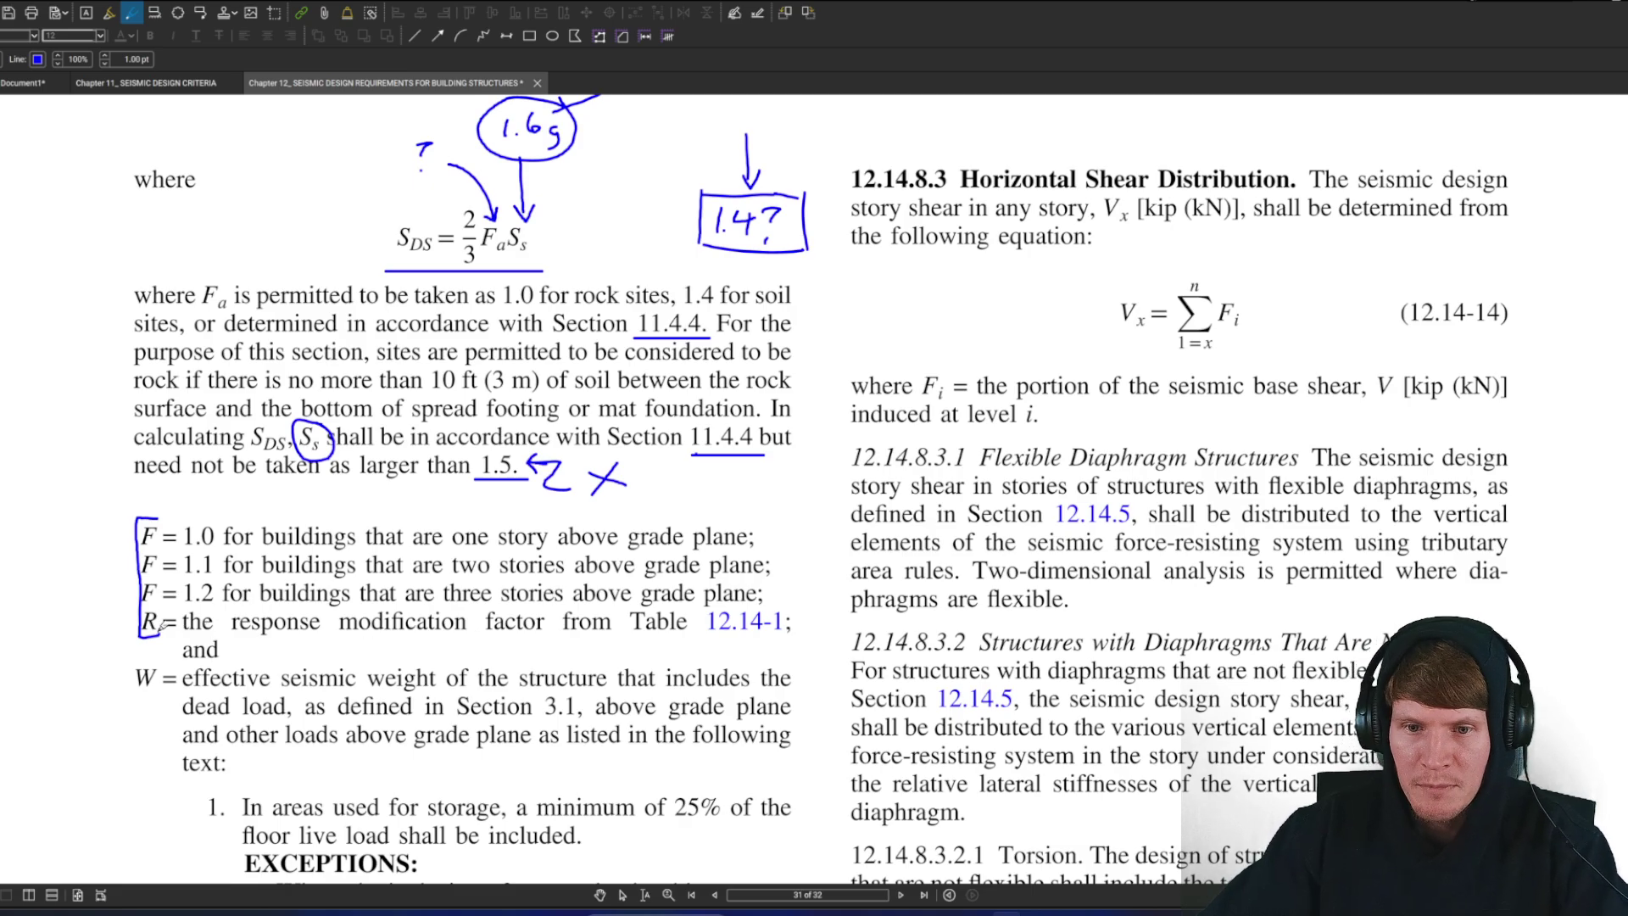
# Underline the Table 12.14-1 reference and W in the base shear factor definitions
pyautogui.moveTo(701, 631); pyautogui.dragTo(787, 635)
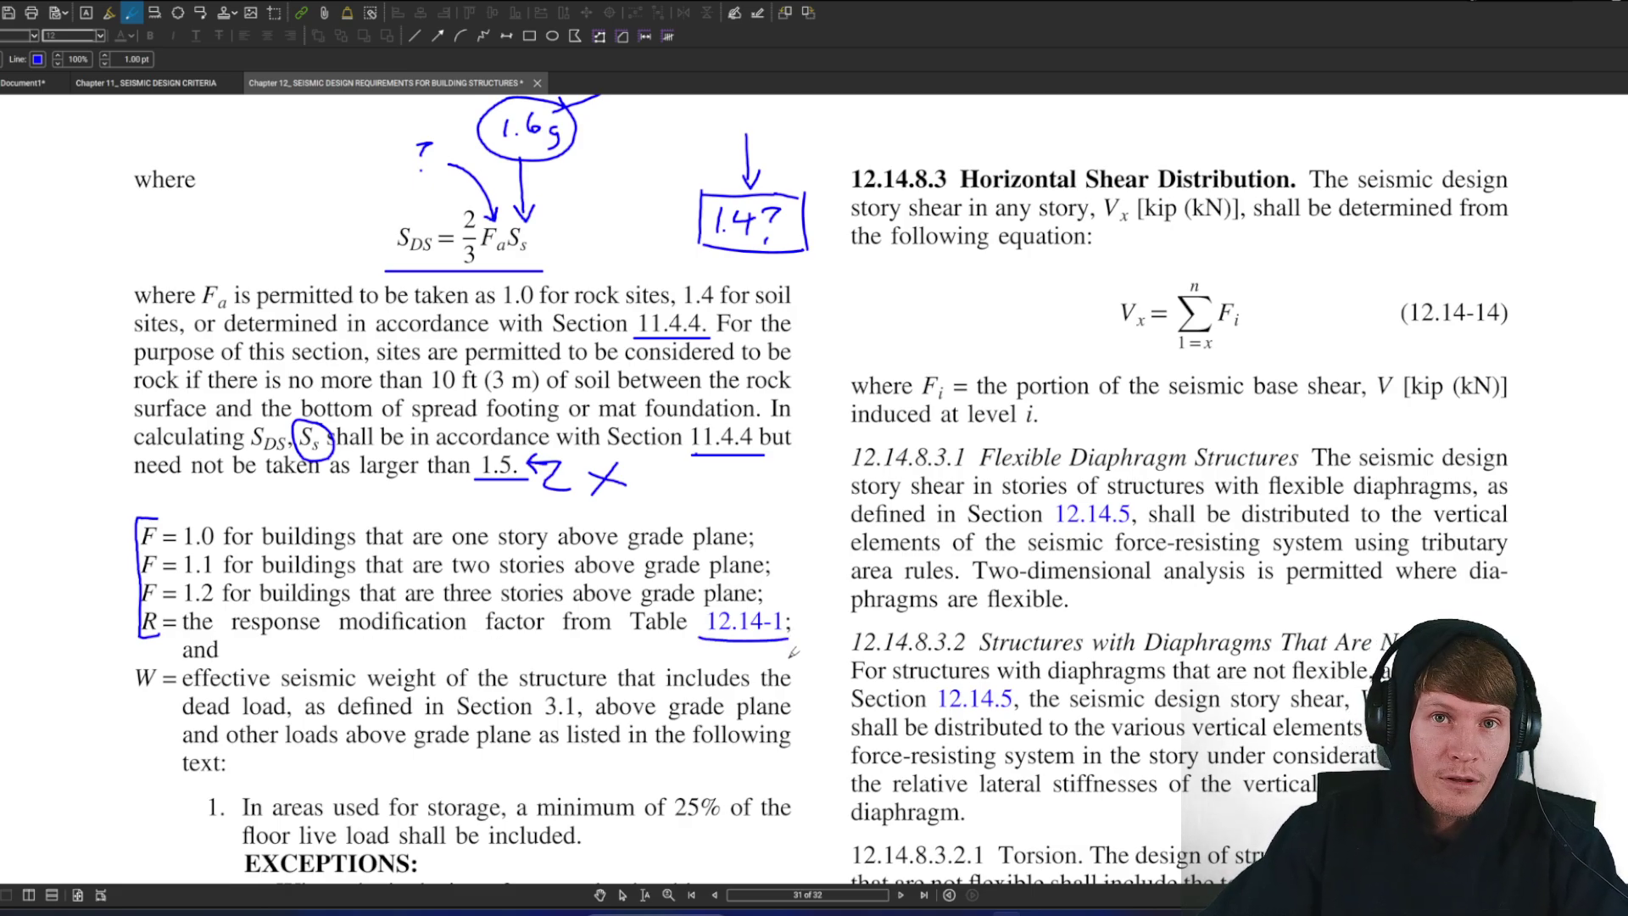
pyautogui.scroll(-1, 403, 615)
pyautogui.moveTo(128, 647); pyautogui.dragTo(155, 643)
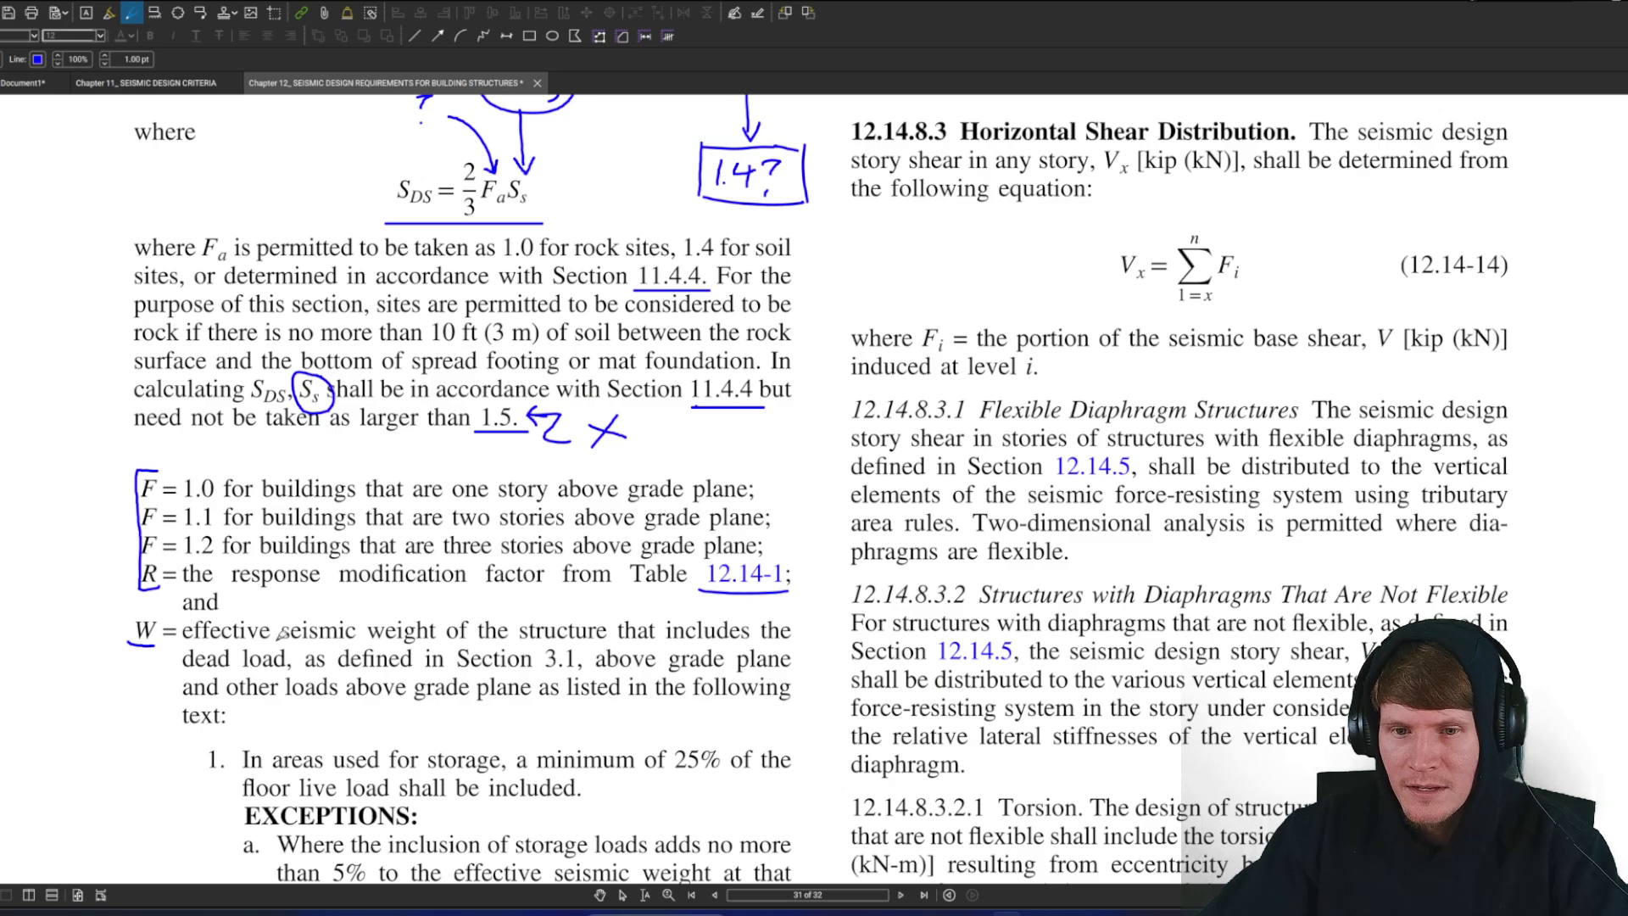
pyautogui.keyDown('ctrl'); pyautogui.scroll(-1, 274, 632); pyautogui.keyUp('ctrl')
pyautogui.scroll(-5, 279, 514)
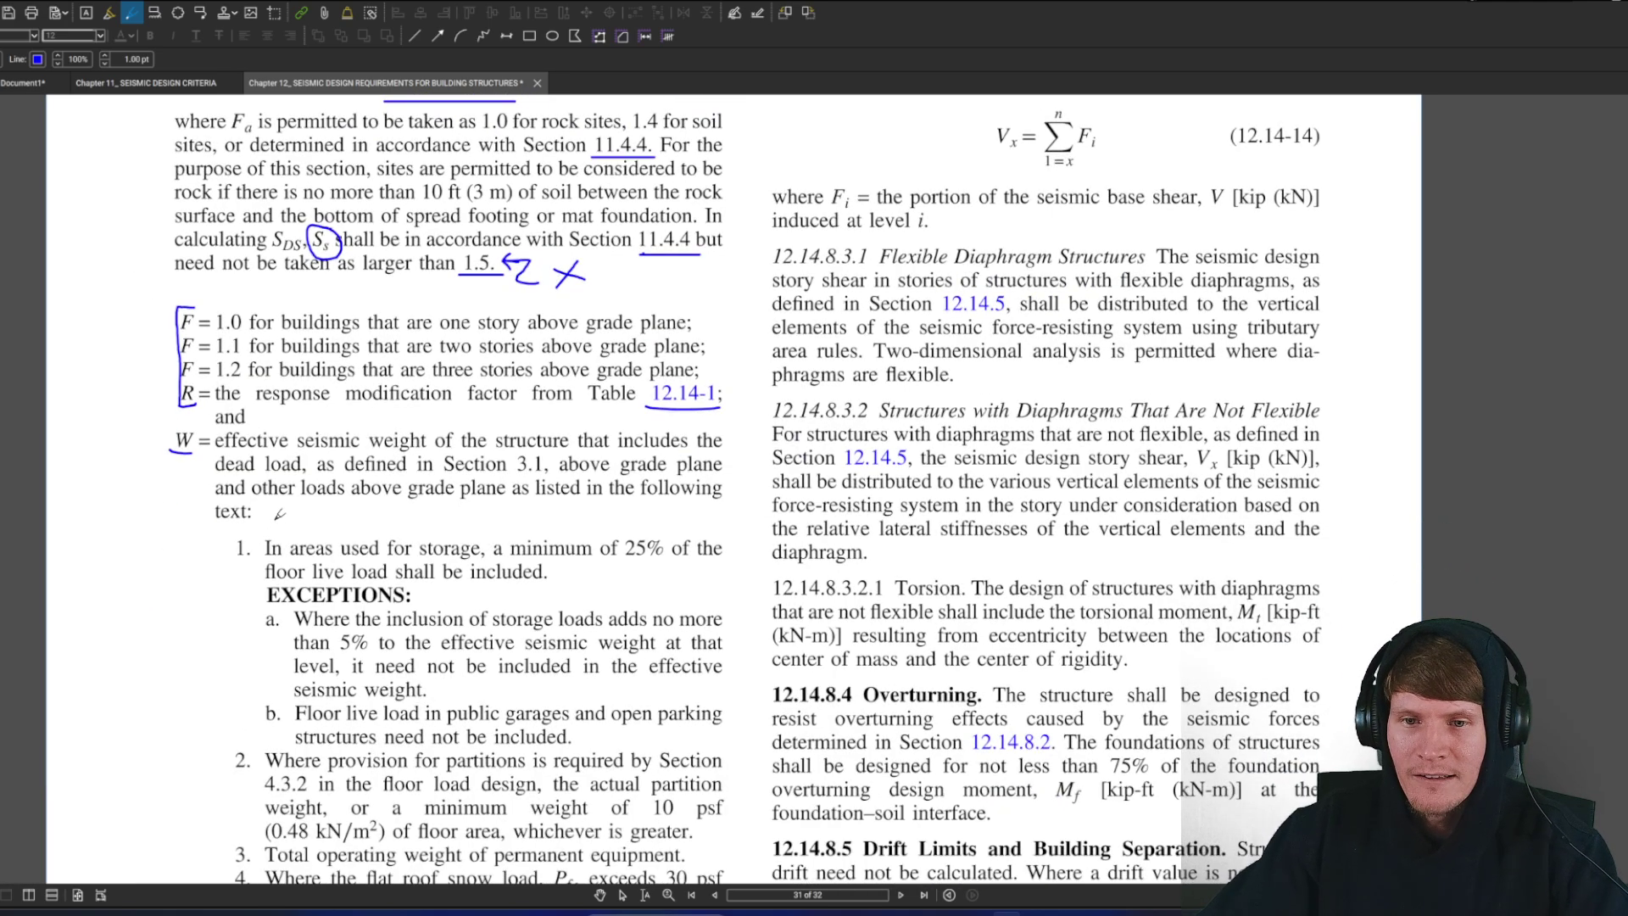
pyautogui.scroll(-4, 279, 514)
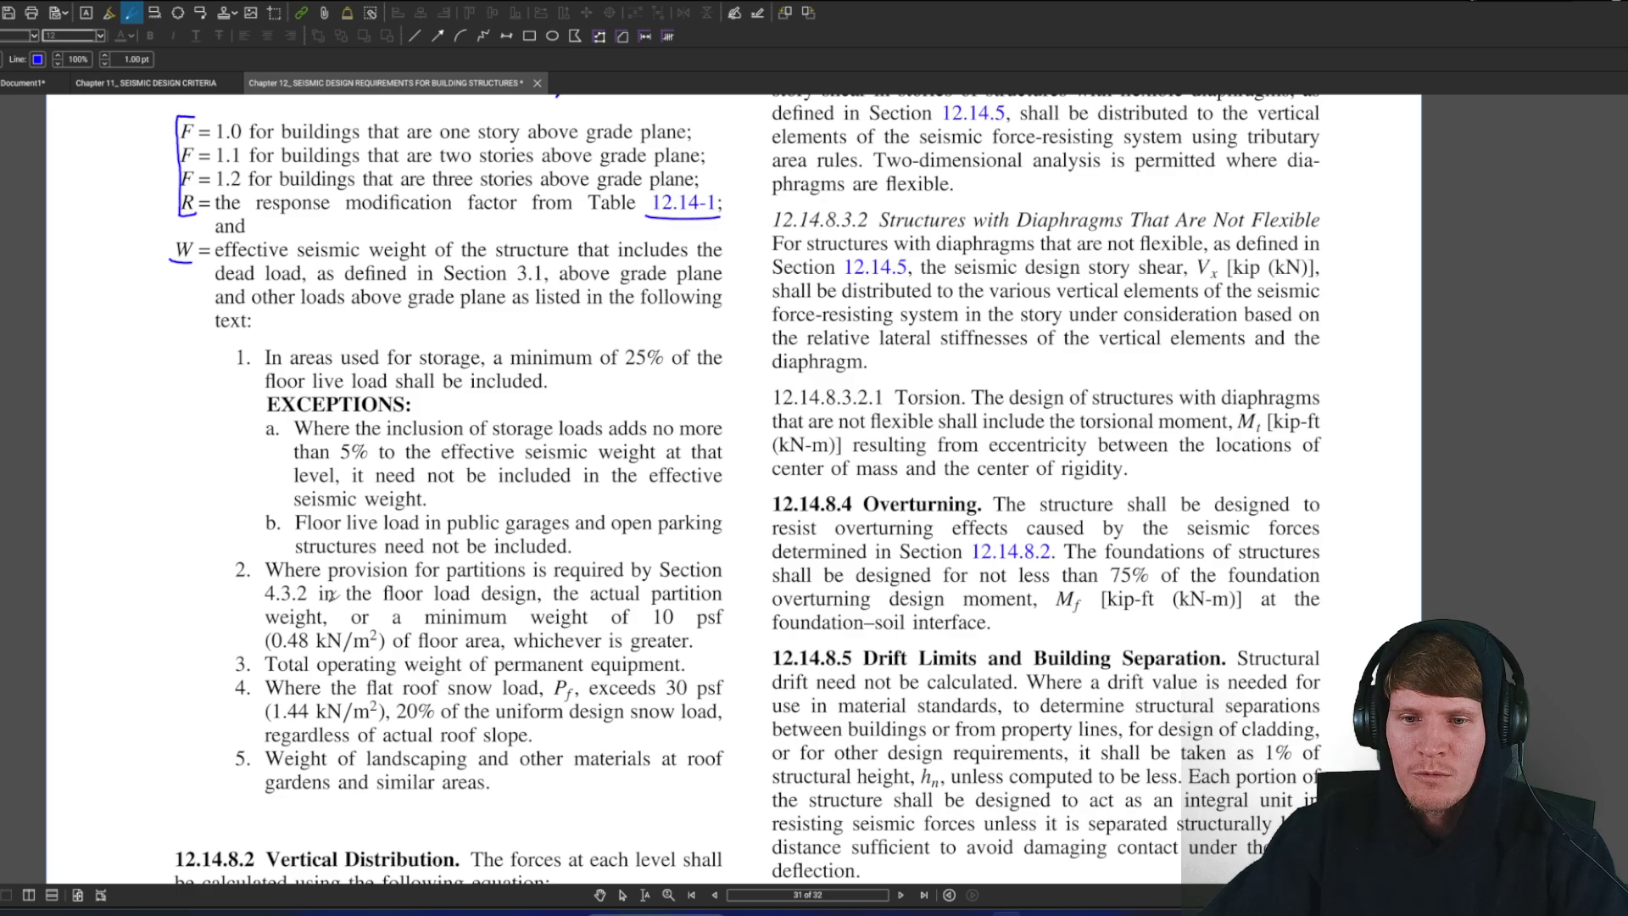
pyautogui.scroll(6, 532, 681)
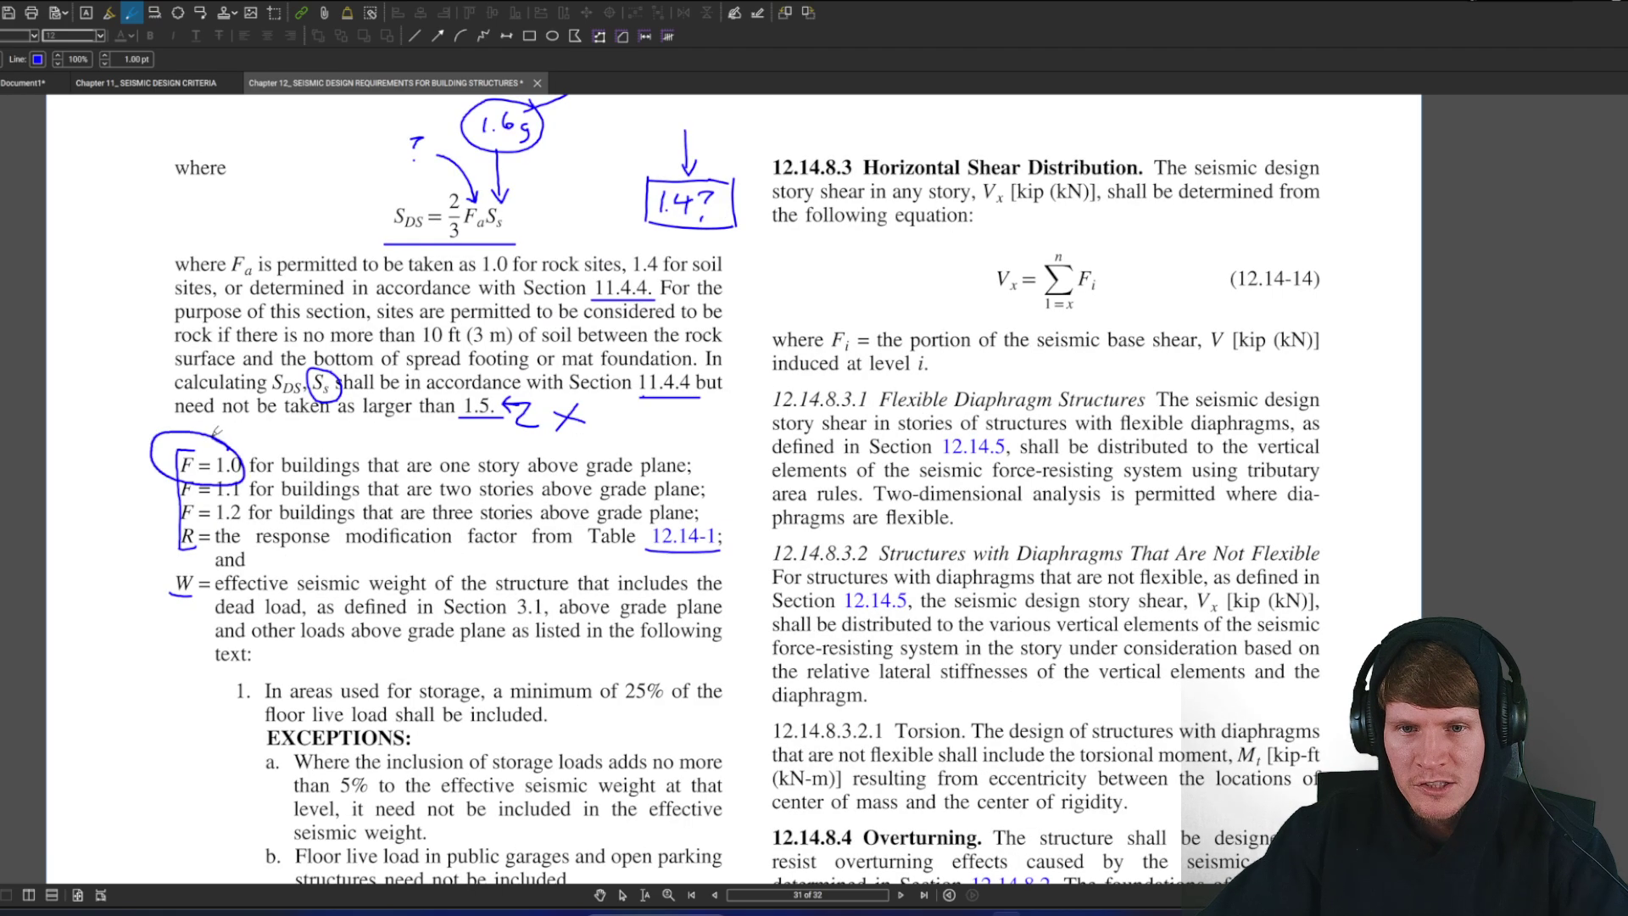
pyautogui.scroll(1, 584, 620)
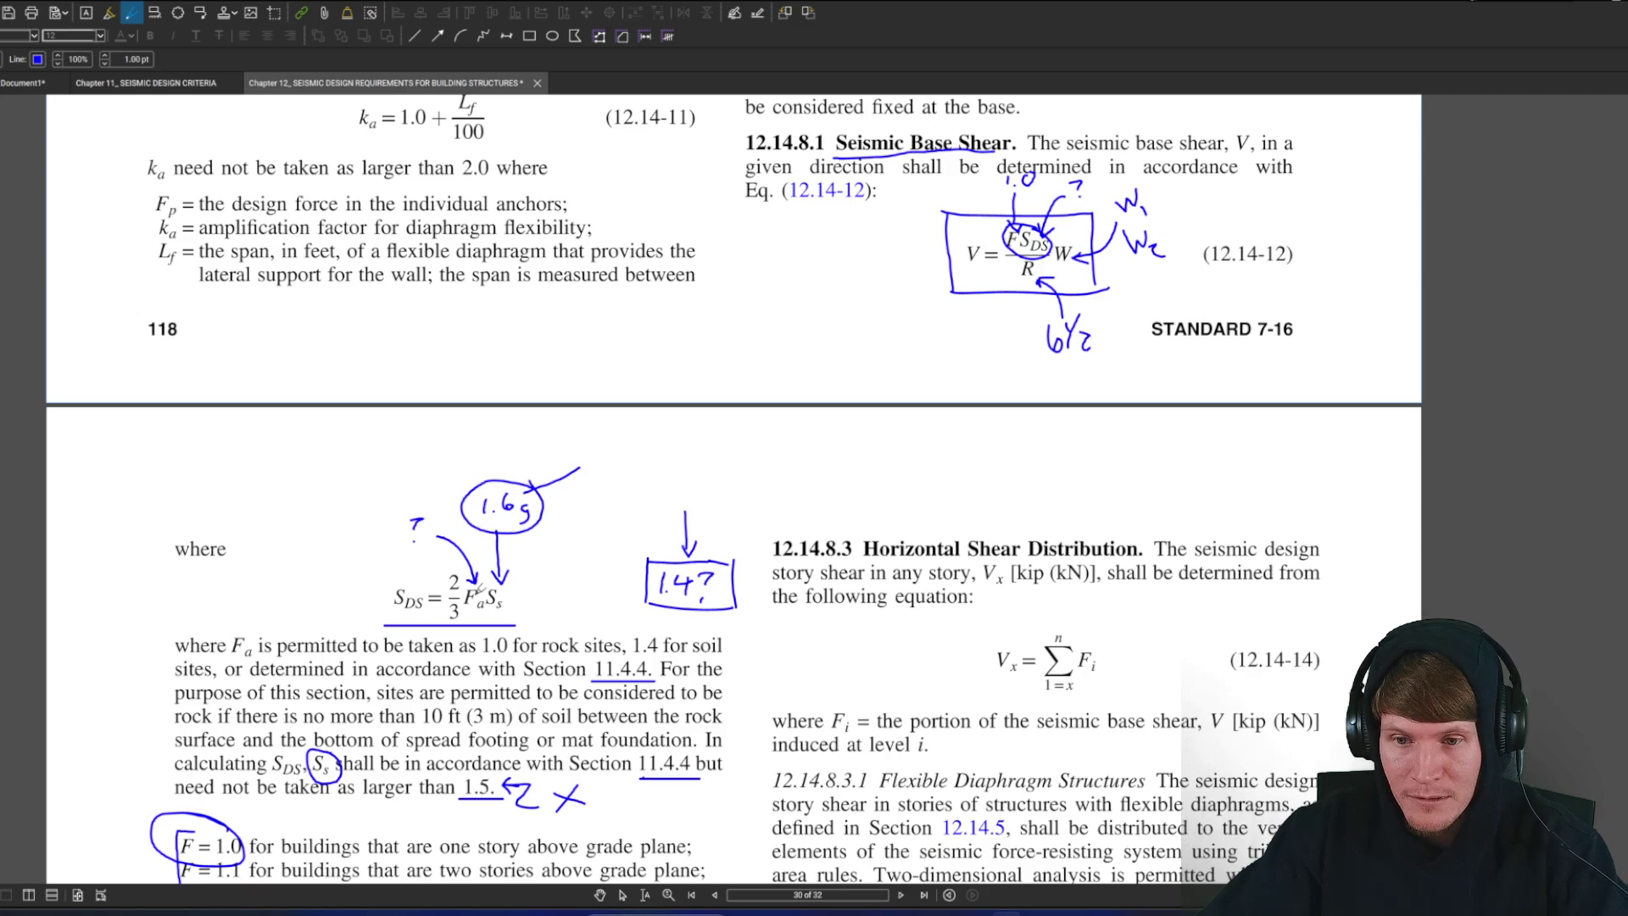
pyautogui.scroll(-1, 721, 518)
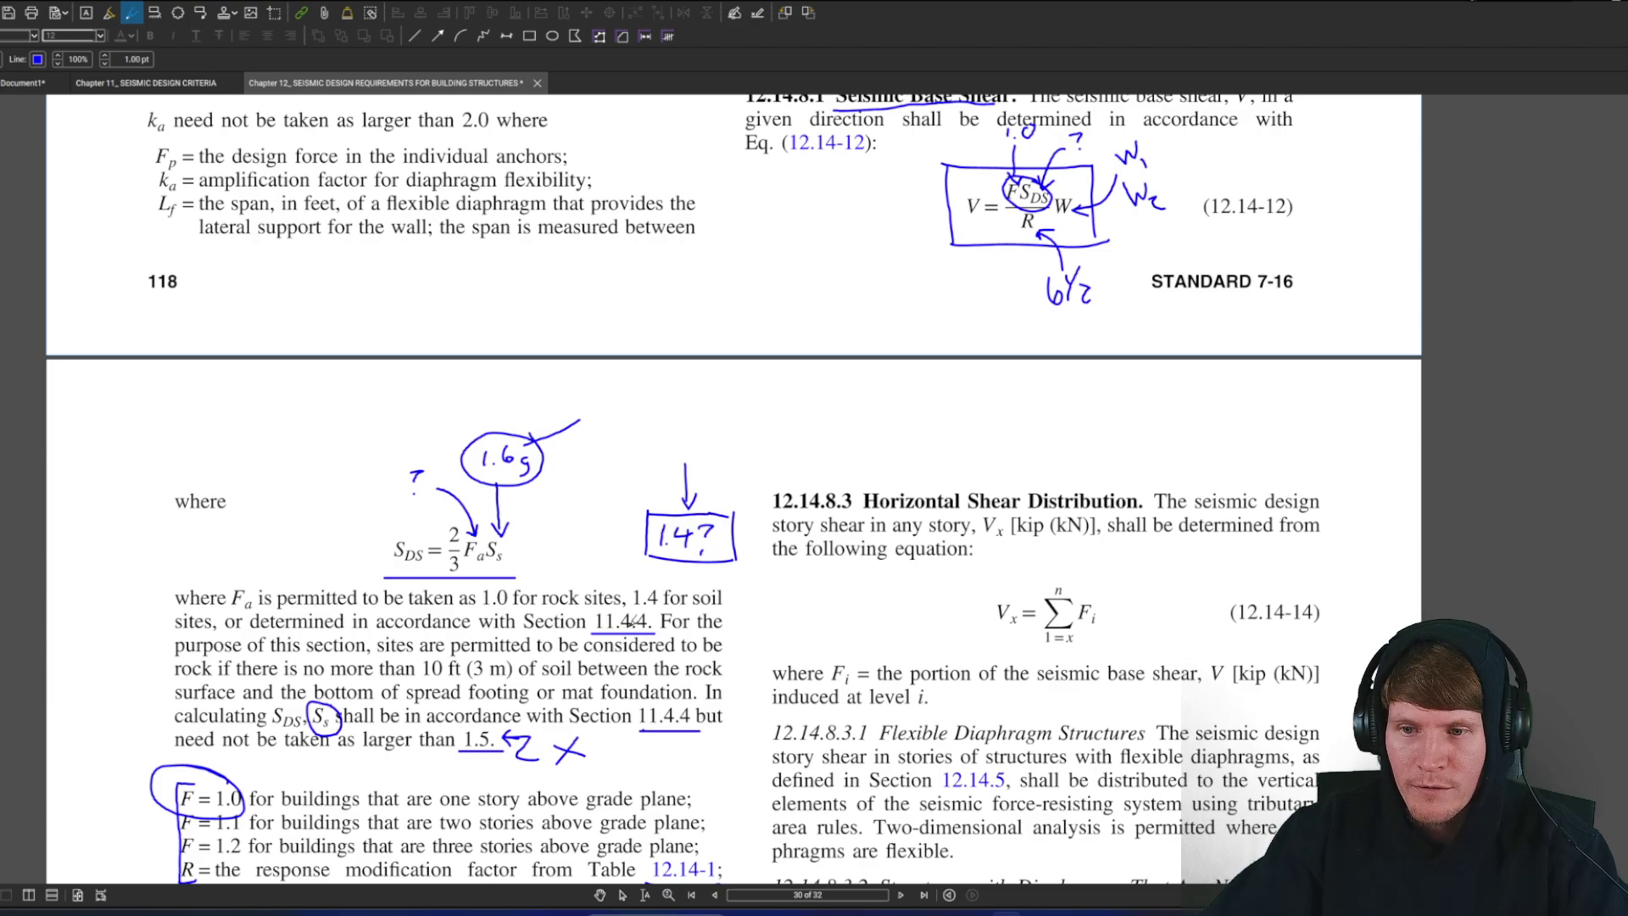
# Jump to Section 11.4.4, underline a line of text, and draw an arrow linking the S_MS equation to the S_DS equation
pyautogui.click(658, 620)
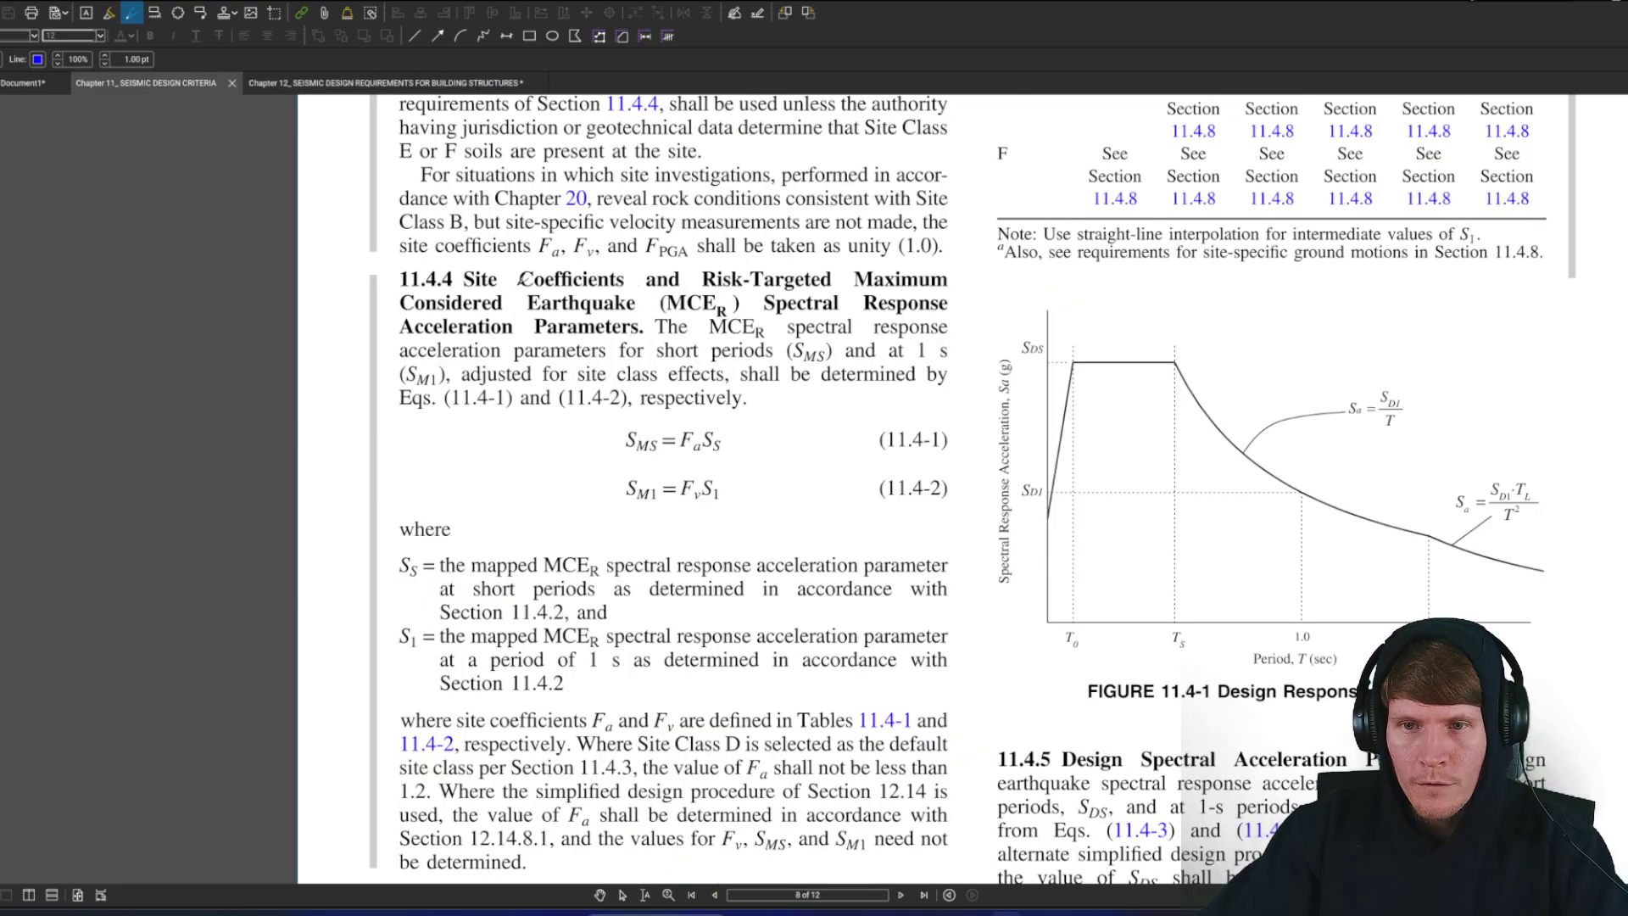
pyautogui.scroll(-1, 560, 297)
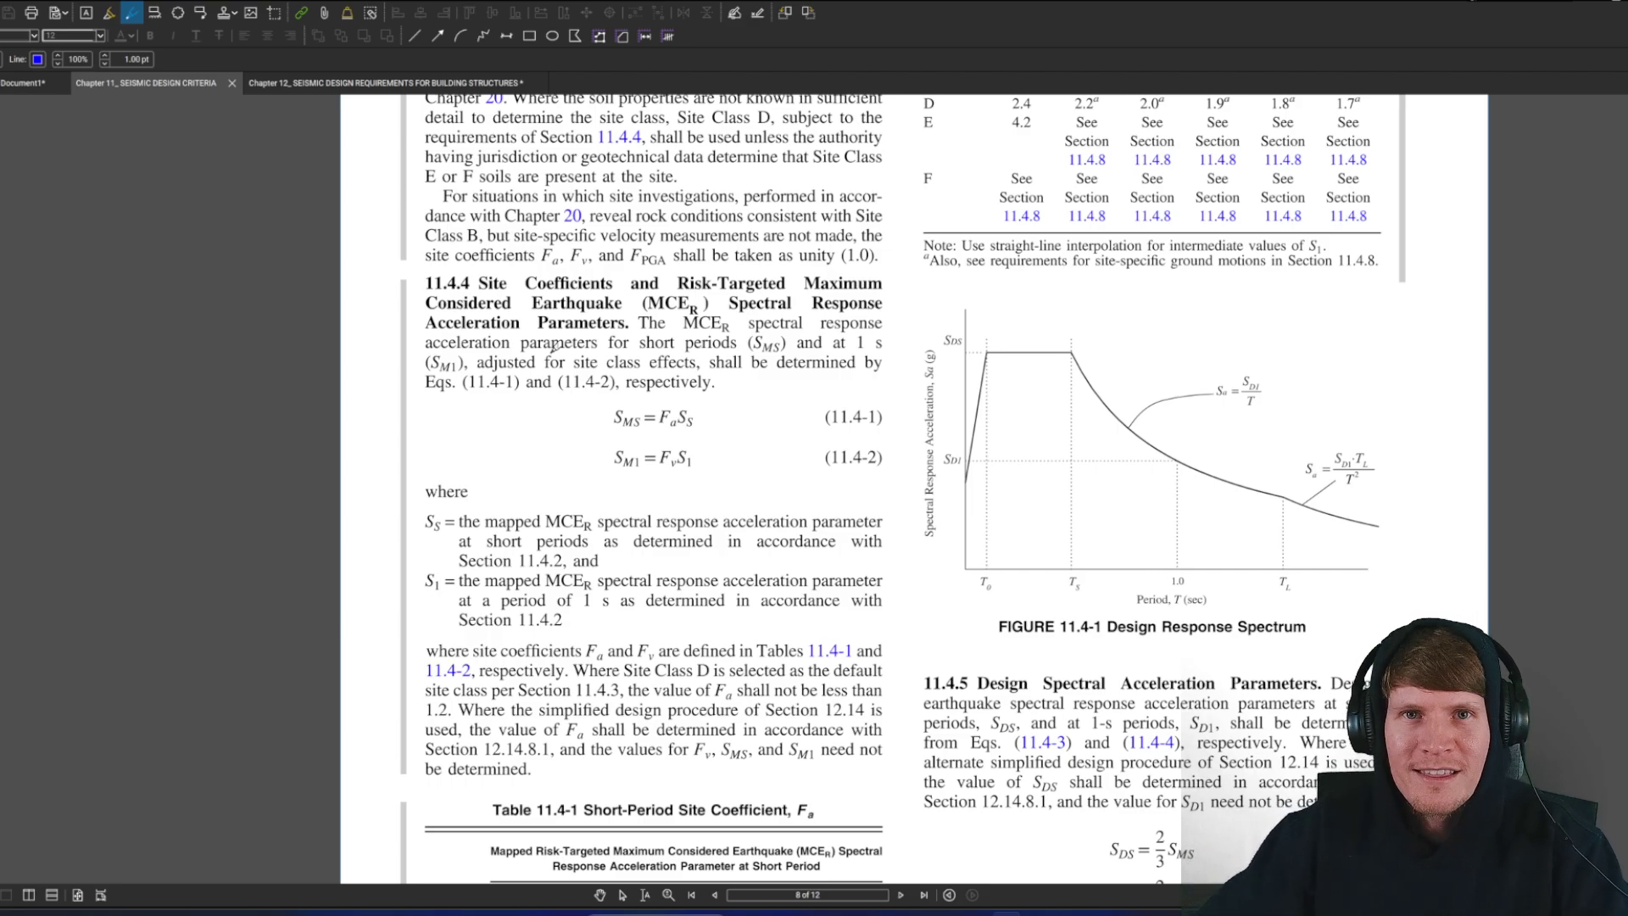
pyautogui.moveTo(609, 432); pyautogui.dragTo(703, 431)
pyautogui.scroll(-2, 727, 382)
pyautogui.moveTo(720, 348)
pyautogui.mouseDown()
pyautogui.moveTo(792, 379)
pyautogui.moveTo(1122, 734)
pyautogui.moveTo(1133, 718)
pyautogui.moveTo(1185, 718)
pyautogui.moveTo(1140, 757)
pyautogui.moveTo(1203, 777)
pyautogui.moveTo(1156, 723)
pyautogui.mouseUp()
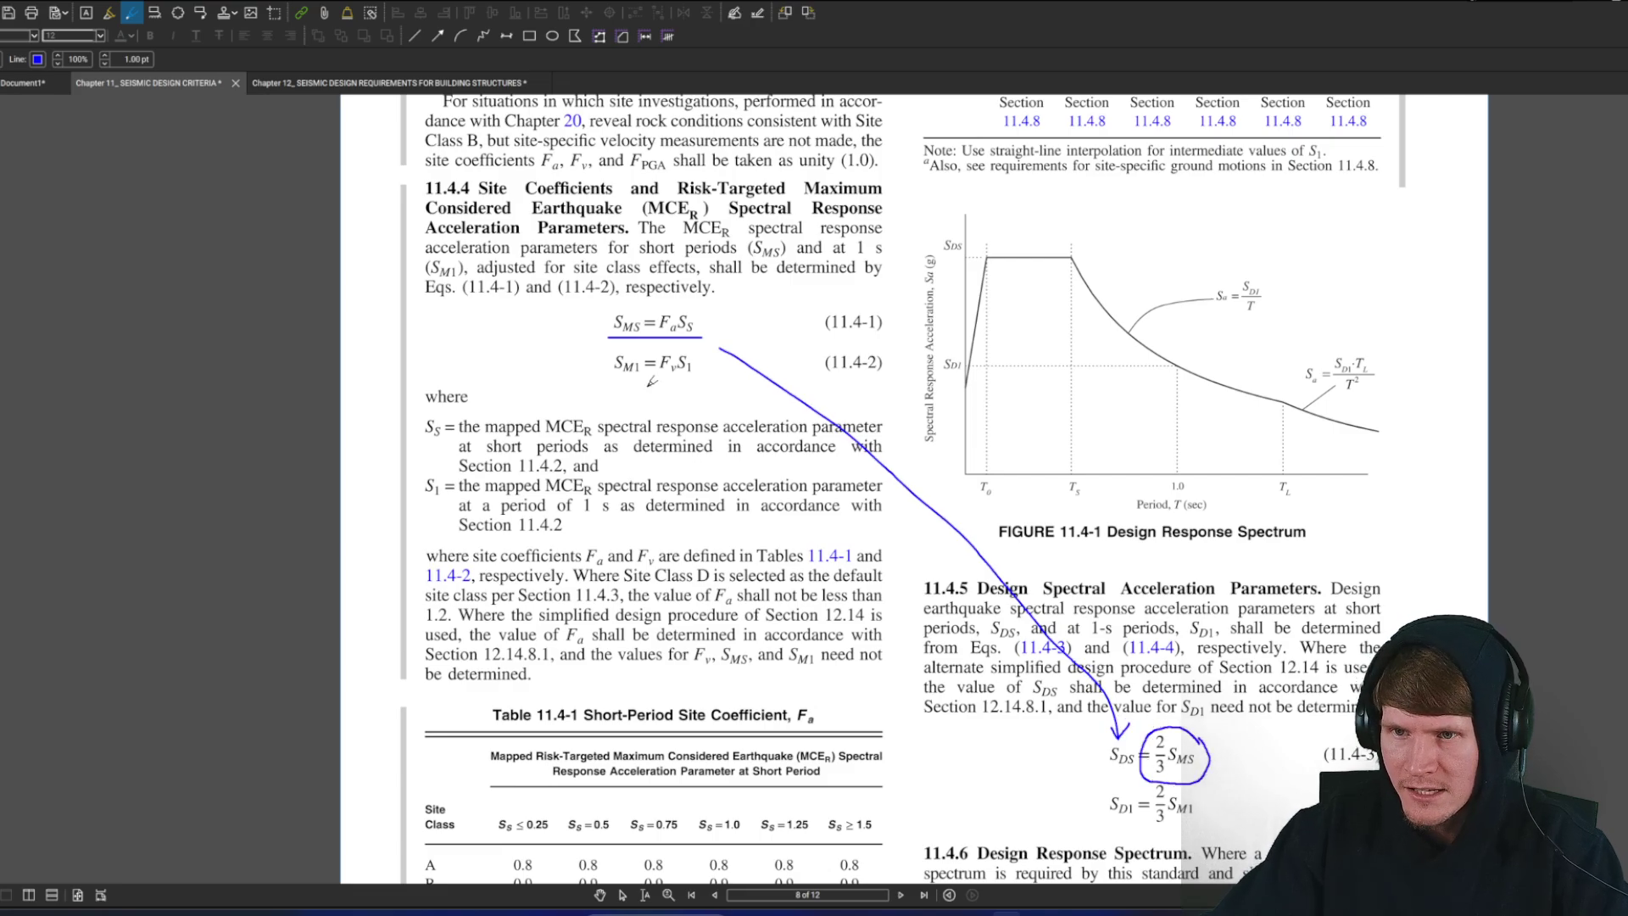
# Point an arrow at S_S labelled 1.6, and draw a curved arrow onto F_a
pyautogui.scroll(2, 693, 311)
pyautogui.moveTo(755, 313); pyautogui.dragTo(714, 325)
pyautogui.moveTo(722, 315)
pyautogui.mouseDown()
pyautogui.moveTo(723, 335)
pyautogui.moveTo(798, 315)
pyautogui.mouseUp()
pyautogui.click(782, 314)
pyautogui.moveTo(612, 299)
pyautogui.mouseDown()
pyautogui.moveTo(647, 289)
pyautogui.moveTo(676, 315)
pyautogui.mouseUp()
pyautogui.moveTo(664, 305); pyautogui.dragTo(680, 313)
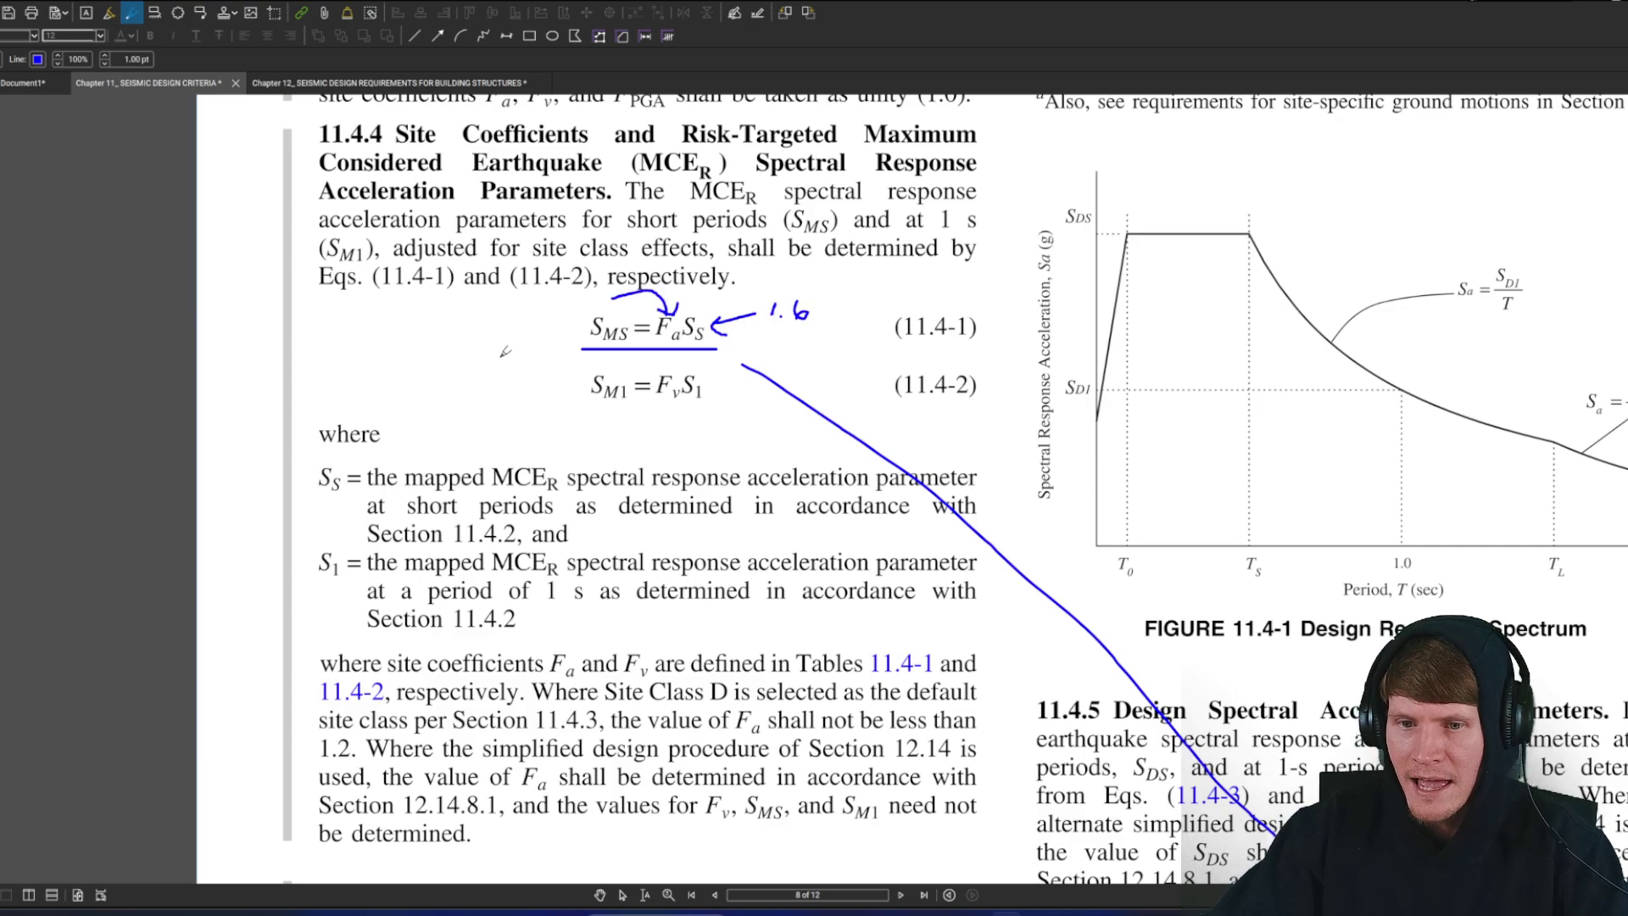
# Underline the Table 11.4-1 and Table 11.4-2 references
pyautogui.scroll(-2, 496, 479)
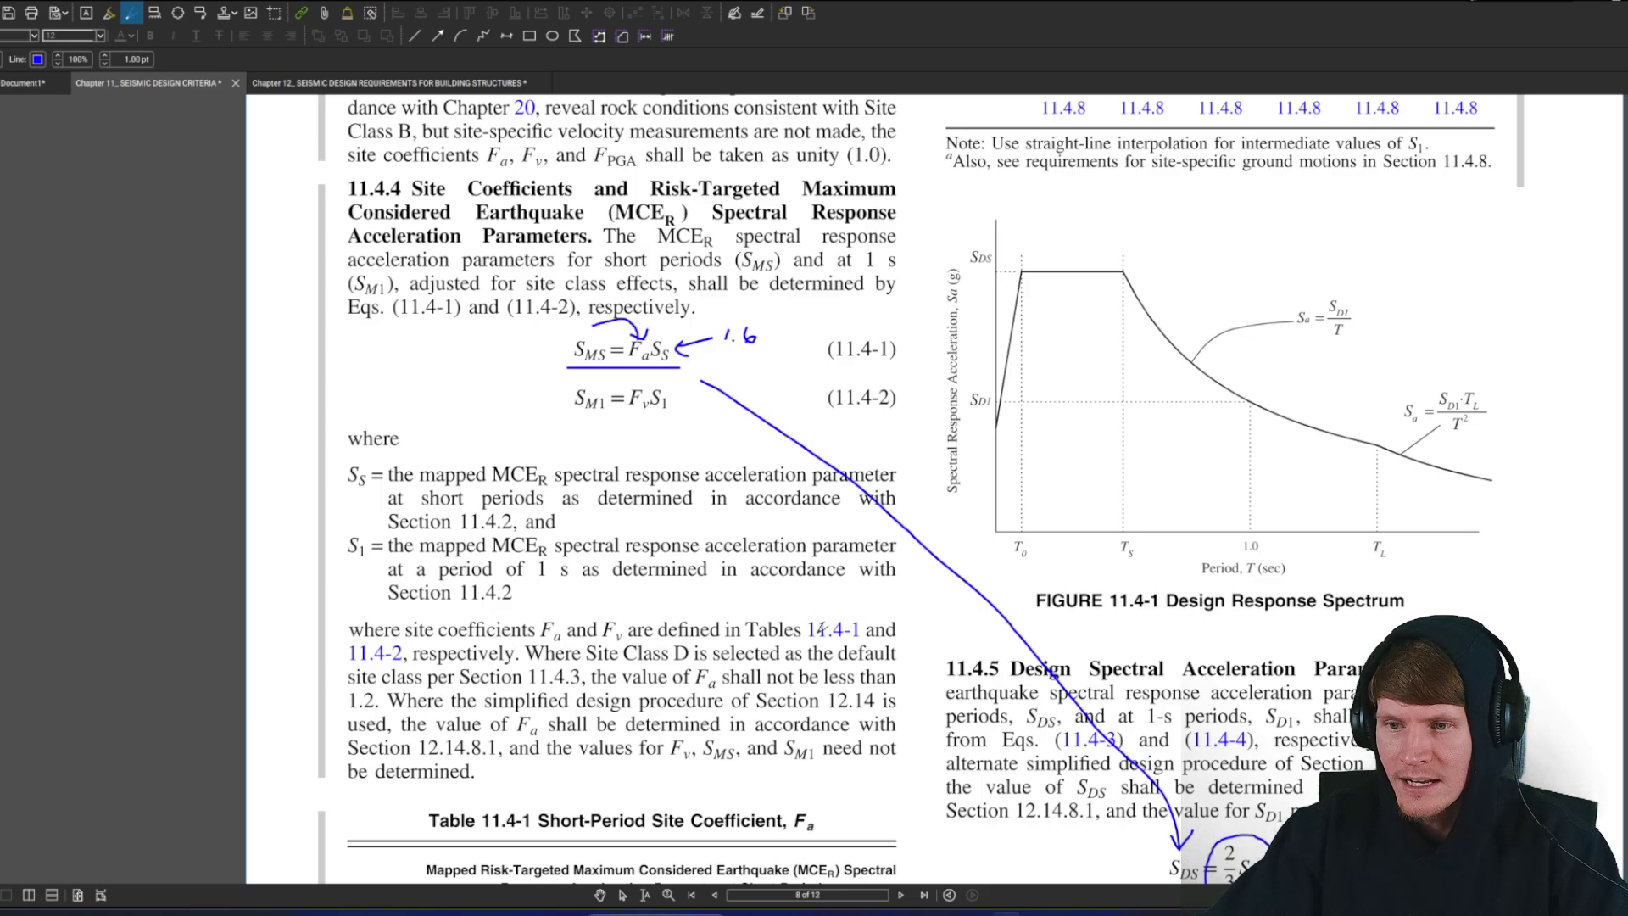
pyautogui.scroll(-1, 820, 625)
pyautogui.moveTo(761, 594); pyautogui.dragTo(863, 591)
pyautogui.moveTo(348, 620); pyautogui.dragTo(404, 616)
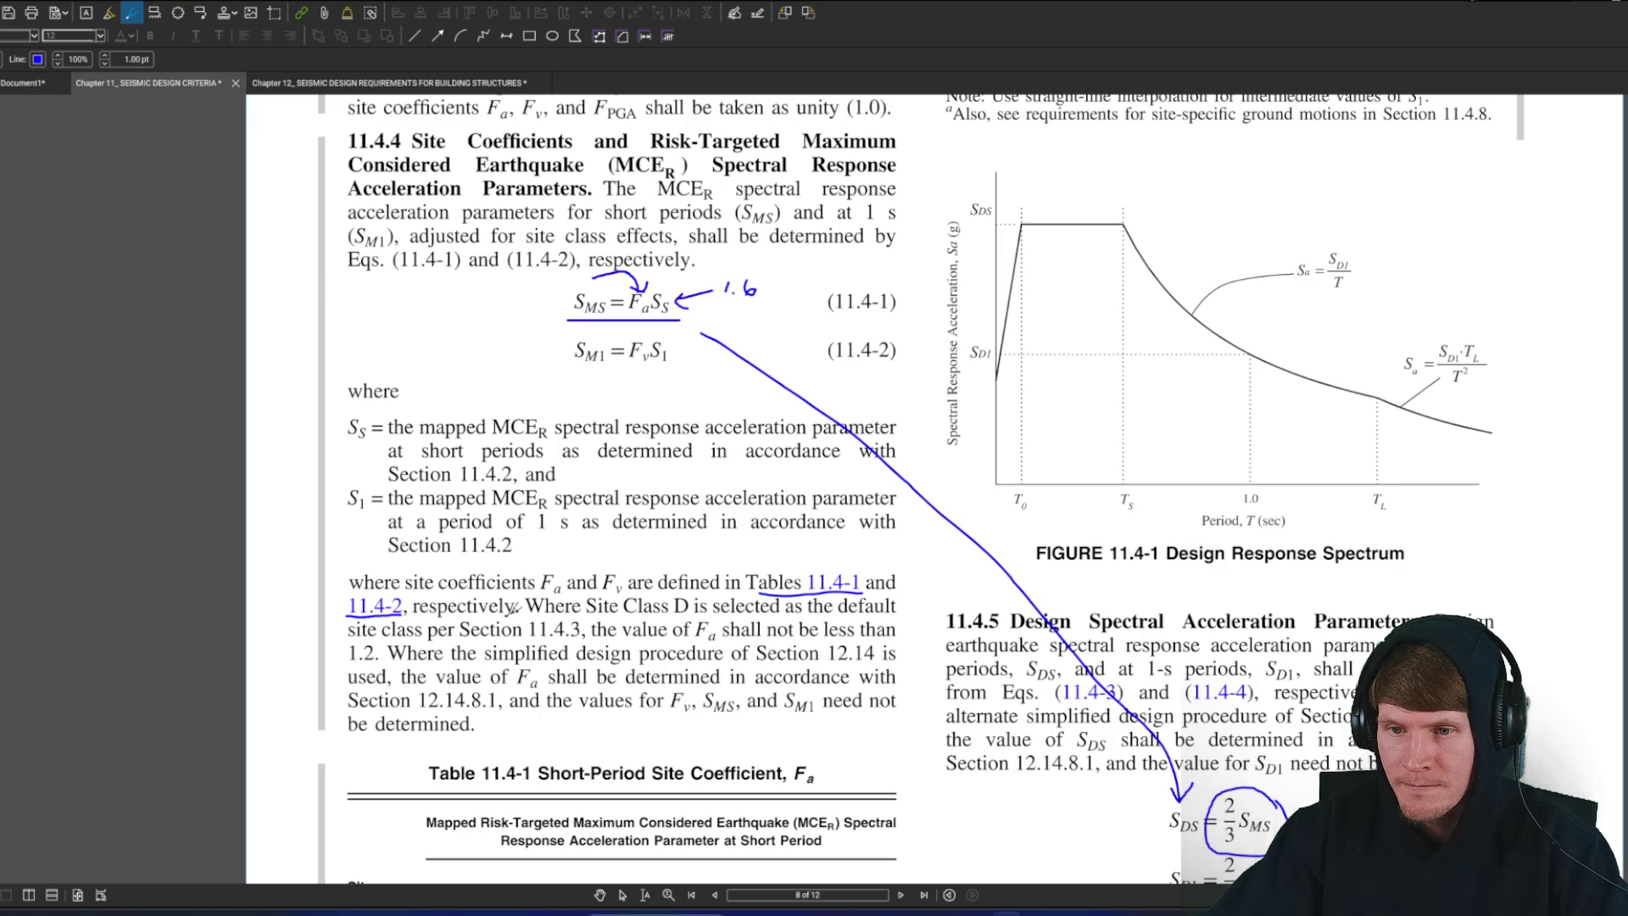
# Circle Site Class with three question marks, and underline and outline the S_s ≥ 1.5 column
pyautogui.scroll(-7, 515, 599)
pyautogui.moveTo(793, 456); pyautogui.dragTo(815, 455)
pyautogui.moveTo(386, 541)
pyautogui.mouseDown()
pyautogui.moveTo(329, 569)
pyautogui.moveTo(403, 572)
pyautogui.moveTo(346, 521)
pyautogui.mouseUp()
pyautogui.moveTo(363, 501); pyautogui.dragTo(367, 513)
pyautogui.moveTo(368, 520); pyautogui.dragTo(382, 512)
pyautogui.moveTo(381, 520); pyautogui.dragTo(382, 520)
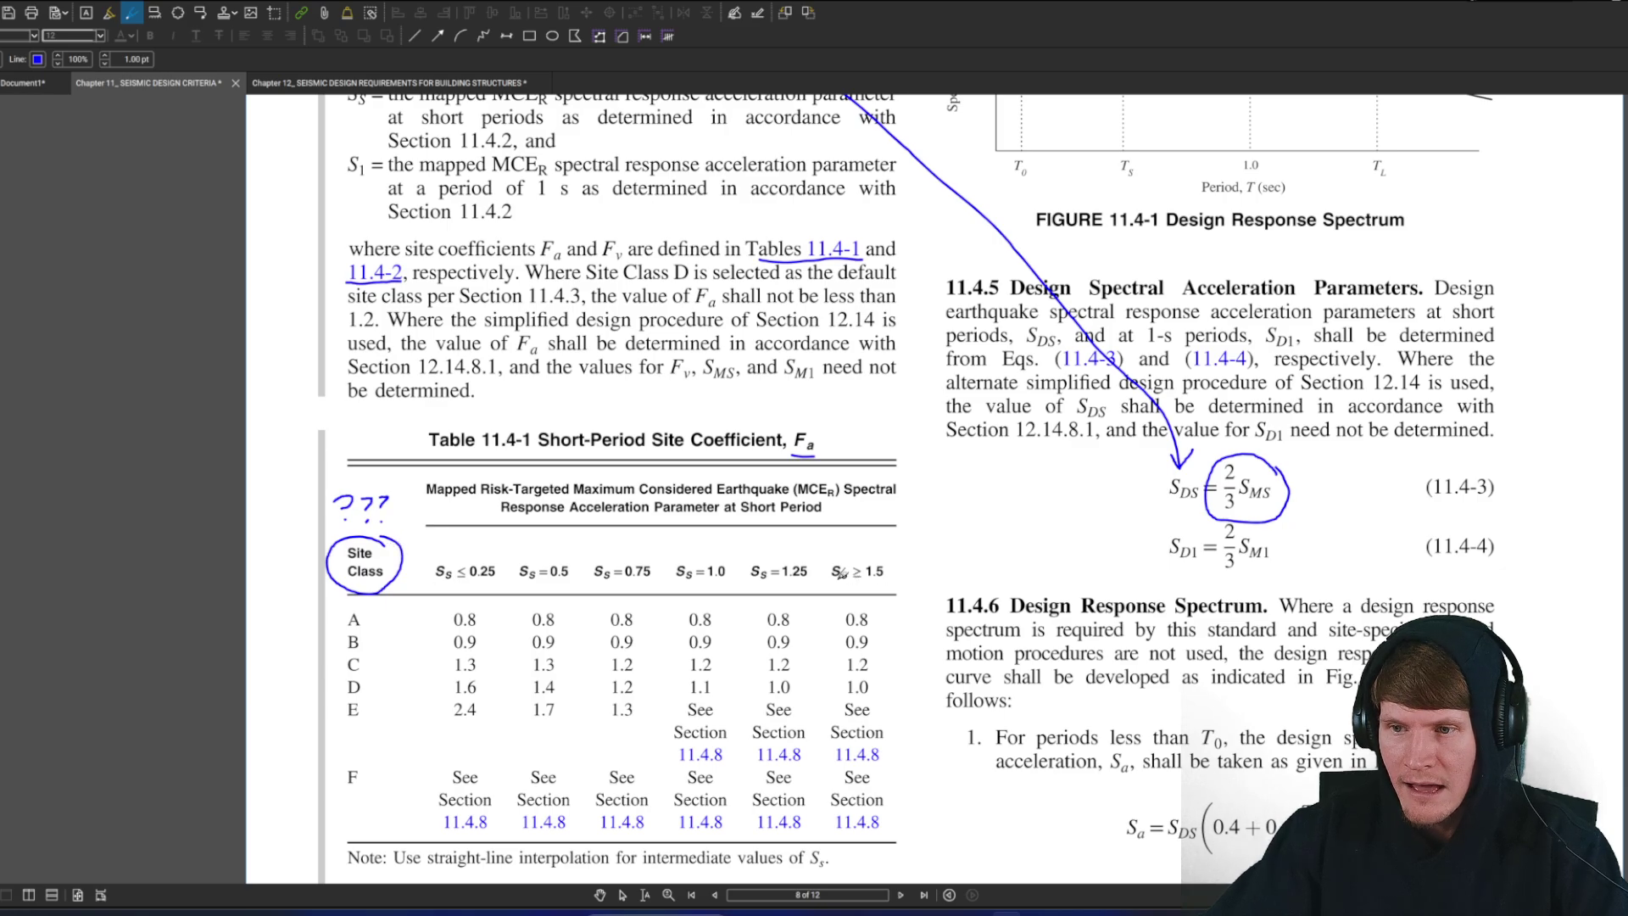
pyautogui.moveTo(834, 583); pyautogui.dragTo(885, 581)
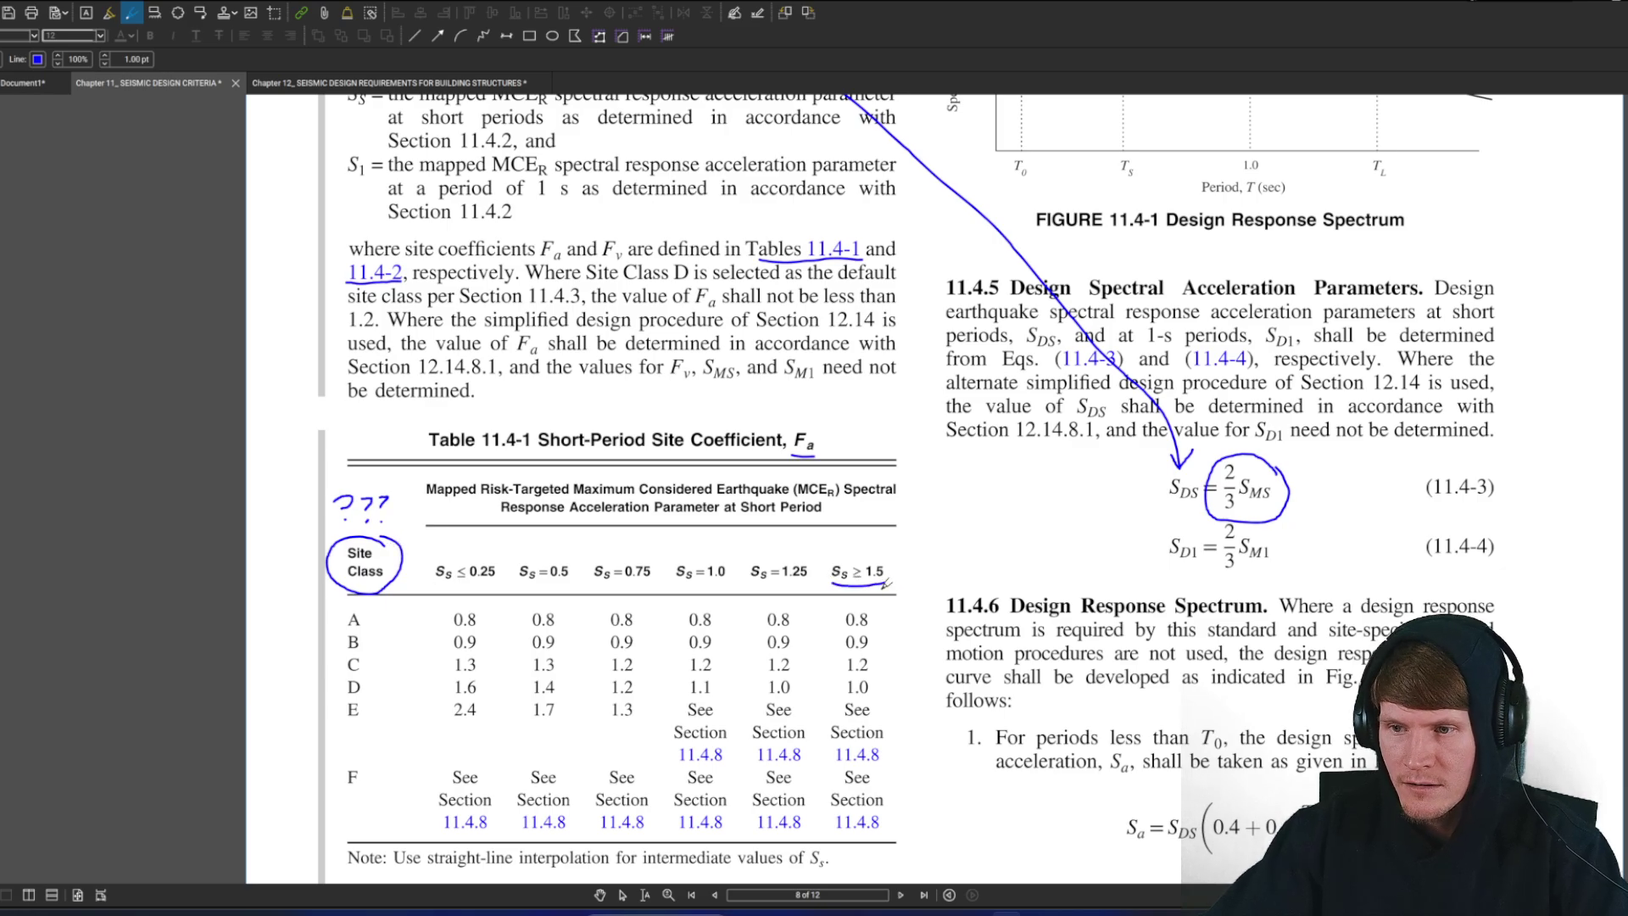
pyautogui.moveTo(852, 611)
pyautogui.mouseDown()
pyautogui.moveTo(829, 663)
pyautogui.moveTo(831, 827)
pyautogui.moveTo(877, 832)
pyautogui.moveTo(883, 622)
pyautogui.moveTo(864, 601)
pyautogui.moveTo(825, 598)
pyautogui.mouseUp()
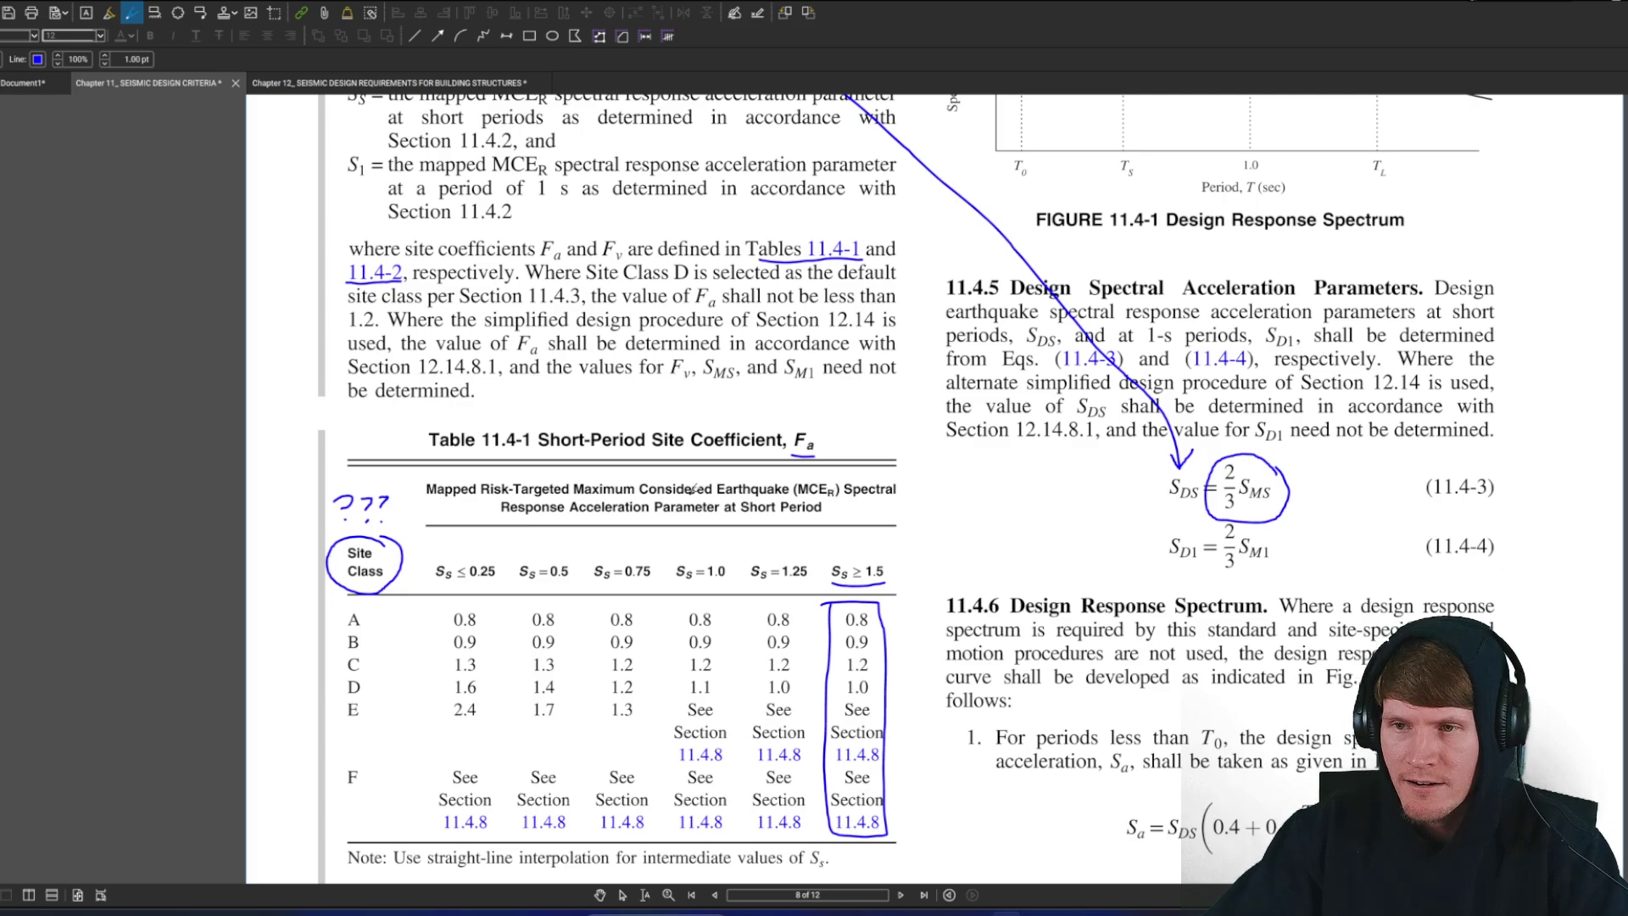
# Underline the 1.2 F_a minimum, F_a and the default Site Class D wording, and circle the Section 11.4.3 reference
pyautogui.scroll(1, 469, 314)
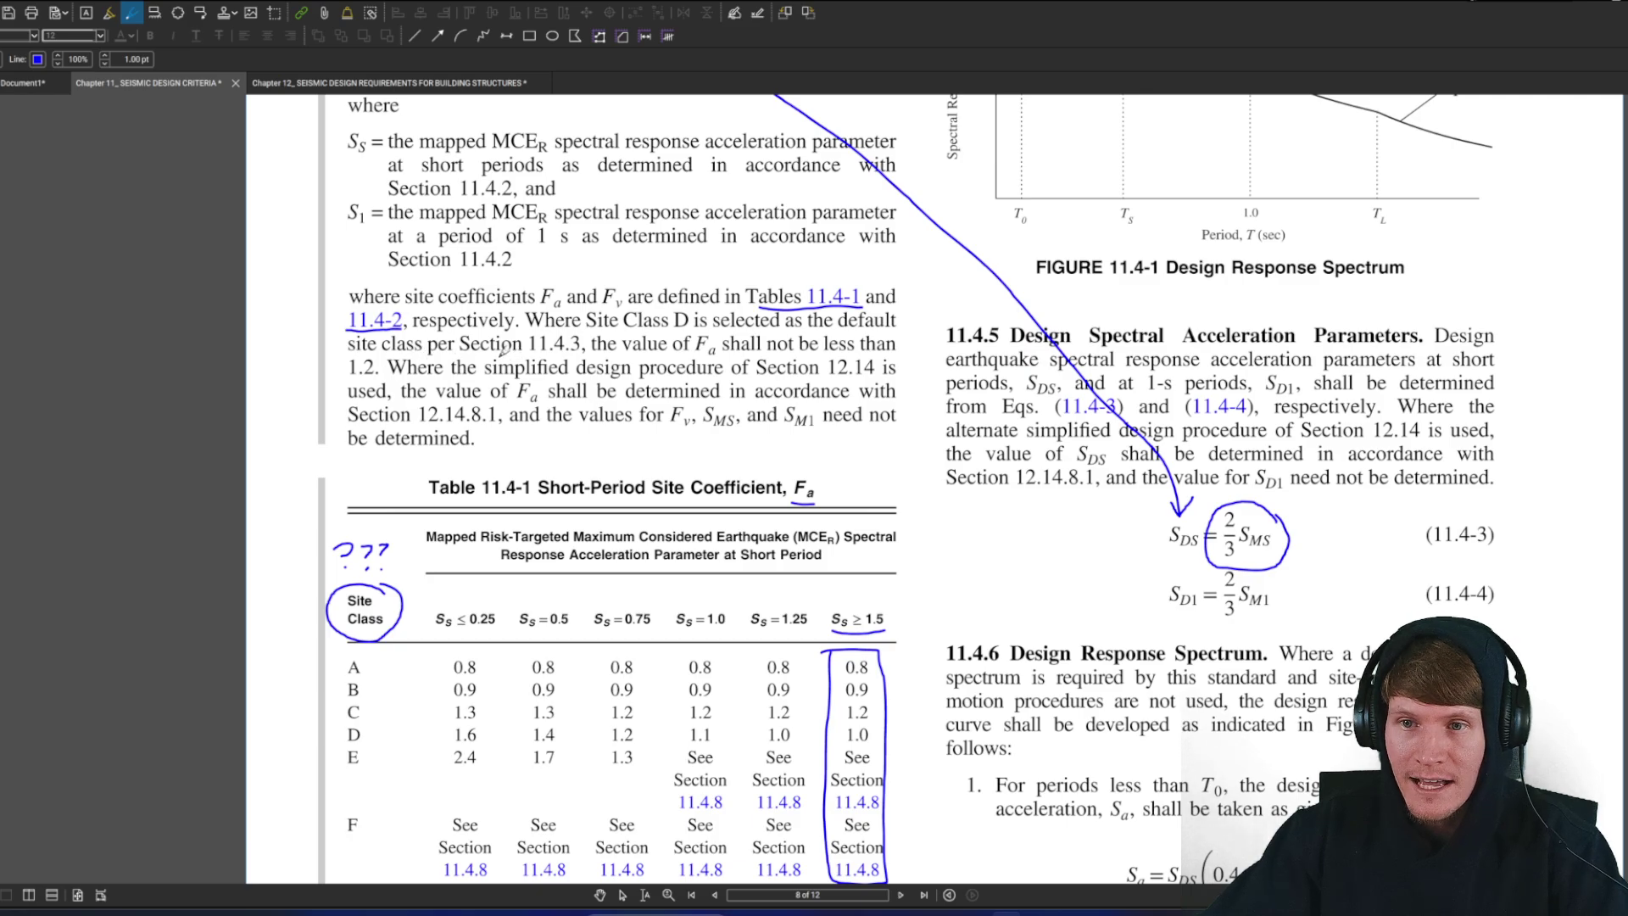
pyautogui.moveTo(532, 356); pyautogui.dragTo(589, 355)
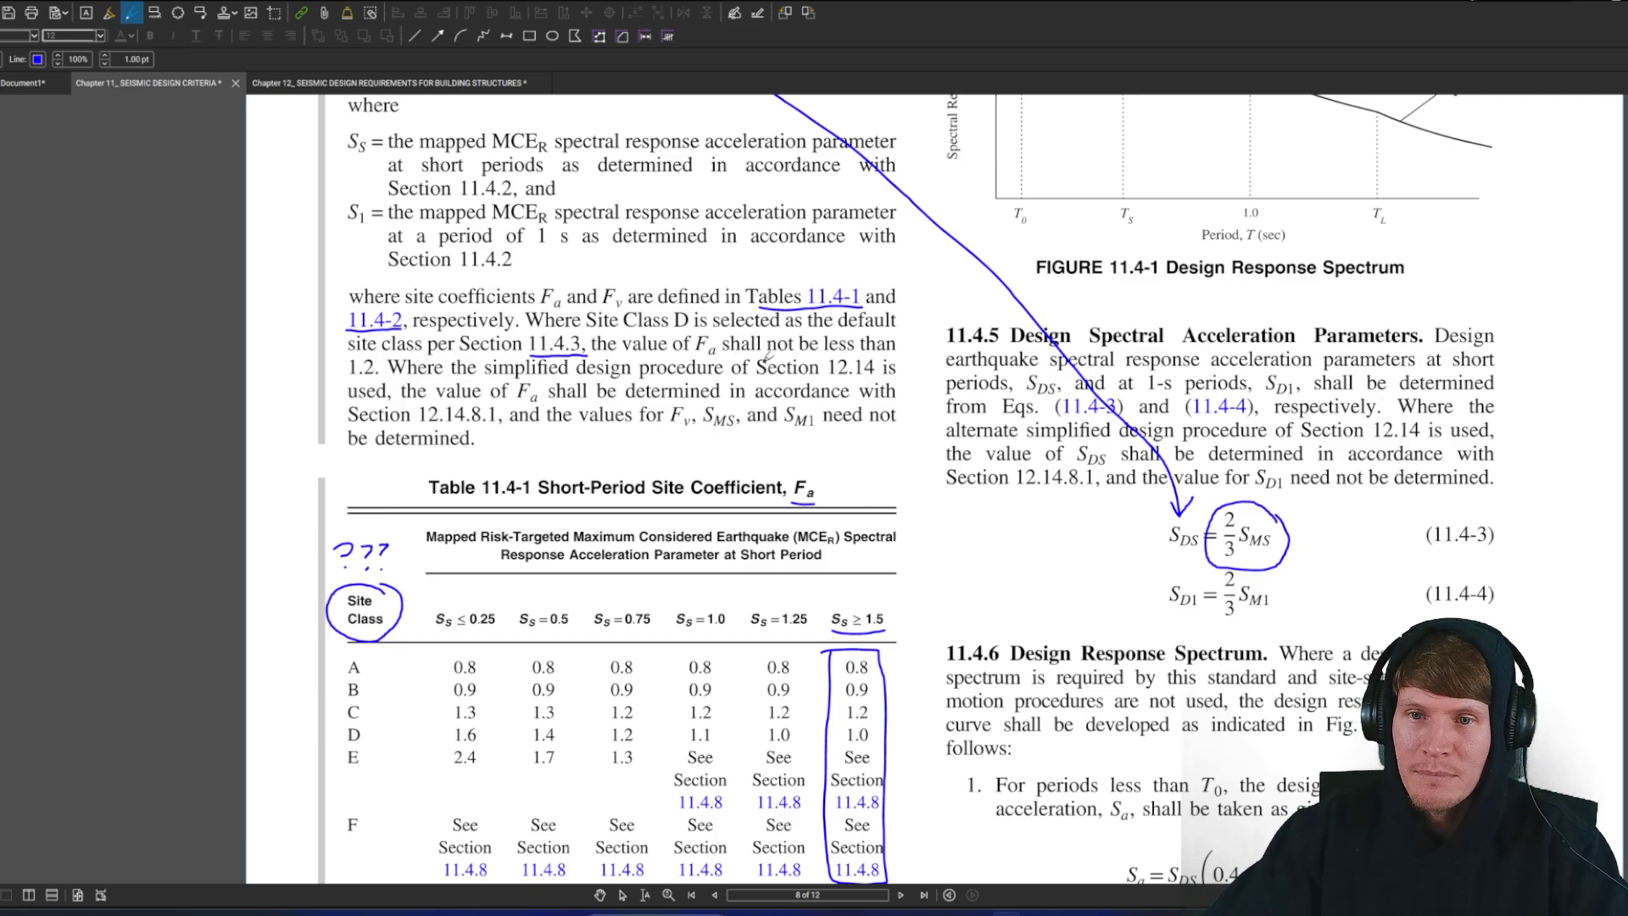
pyautogui.moveTo(342, 373); pyautogui.dragTo(388, 372)
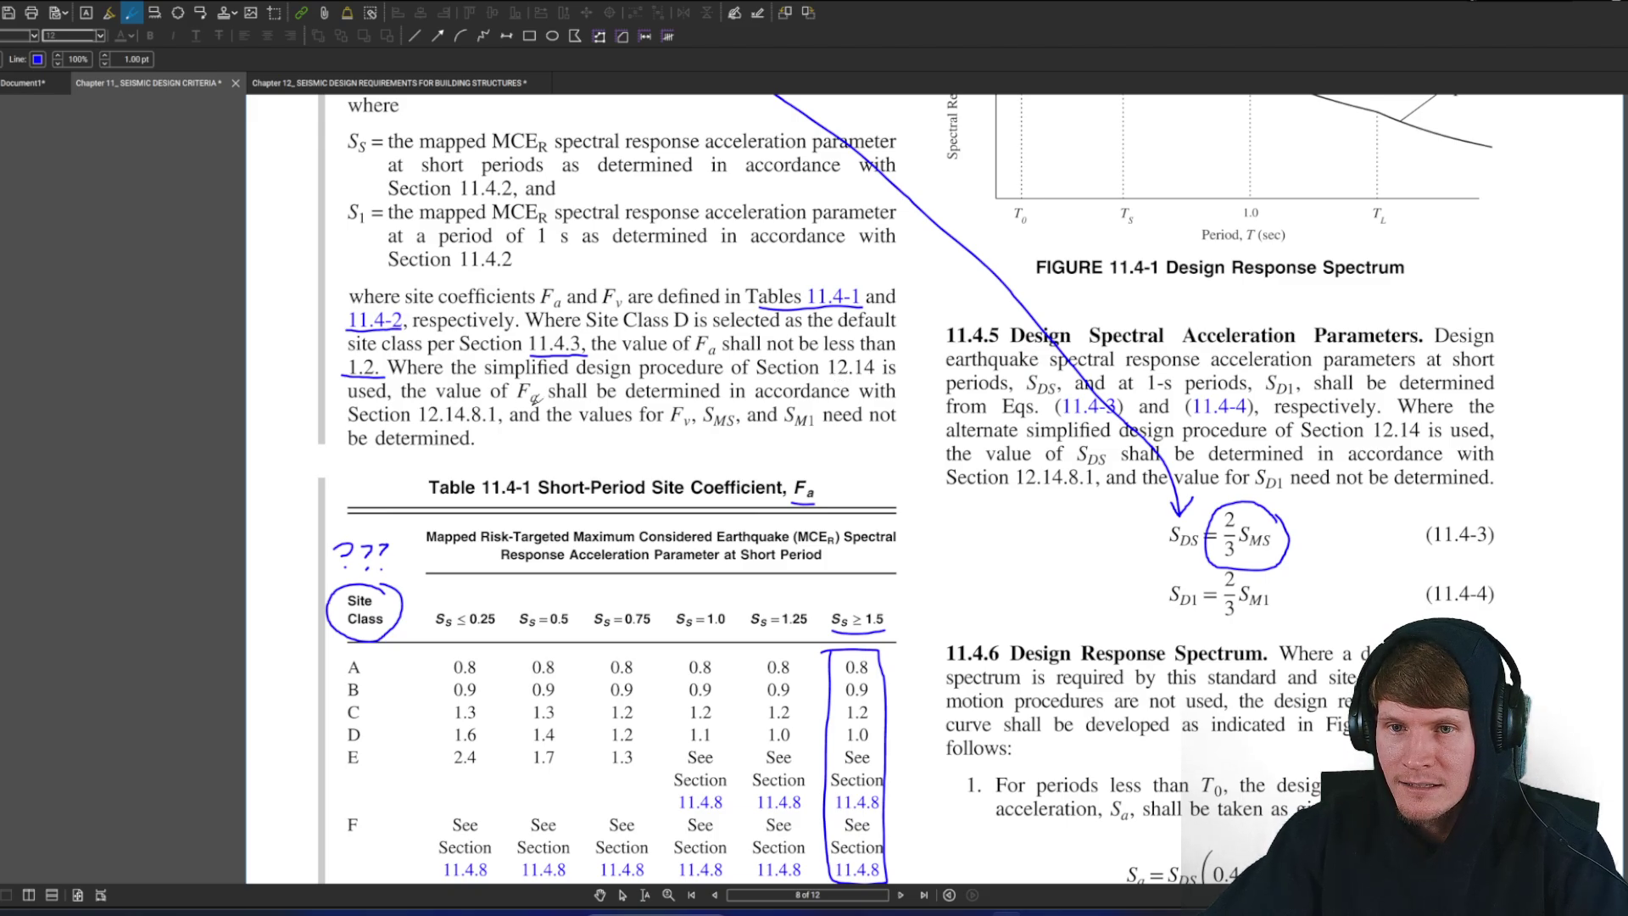
pyautogui.moveTo(513, 402); pyautogui.dragTo(555, 404)
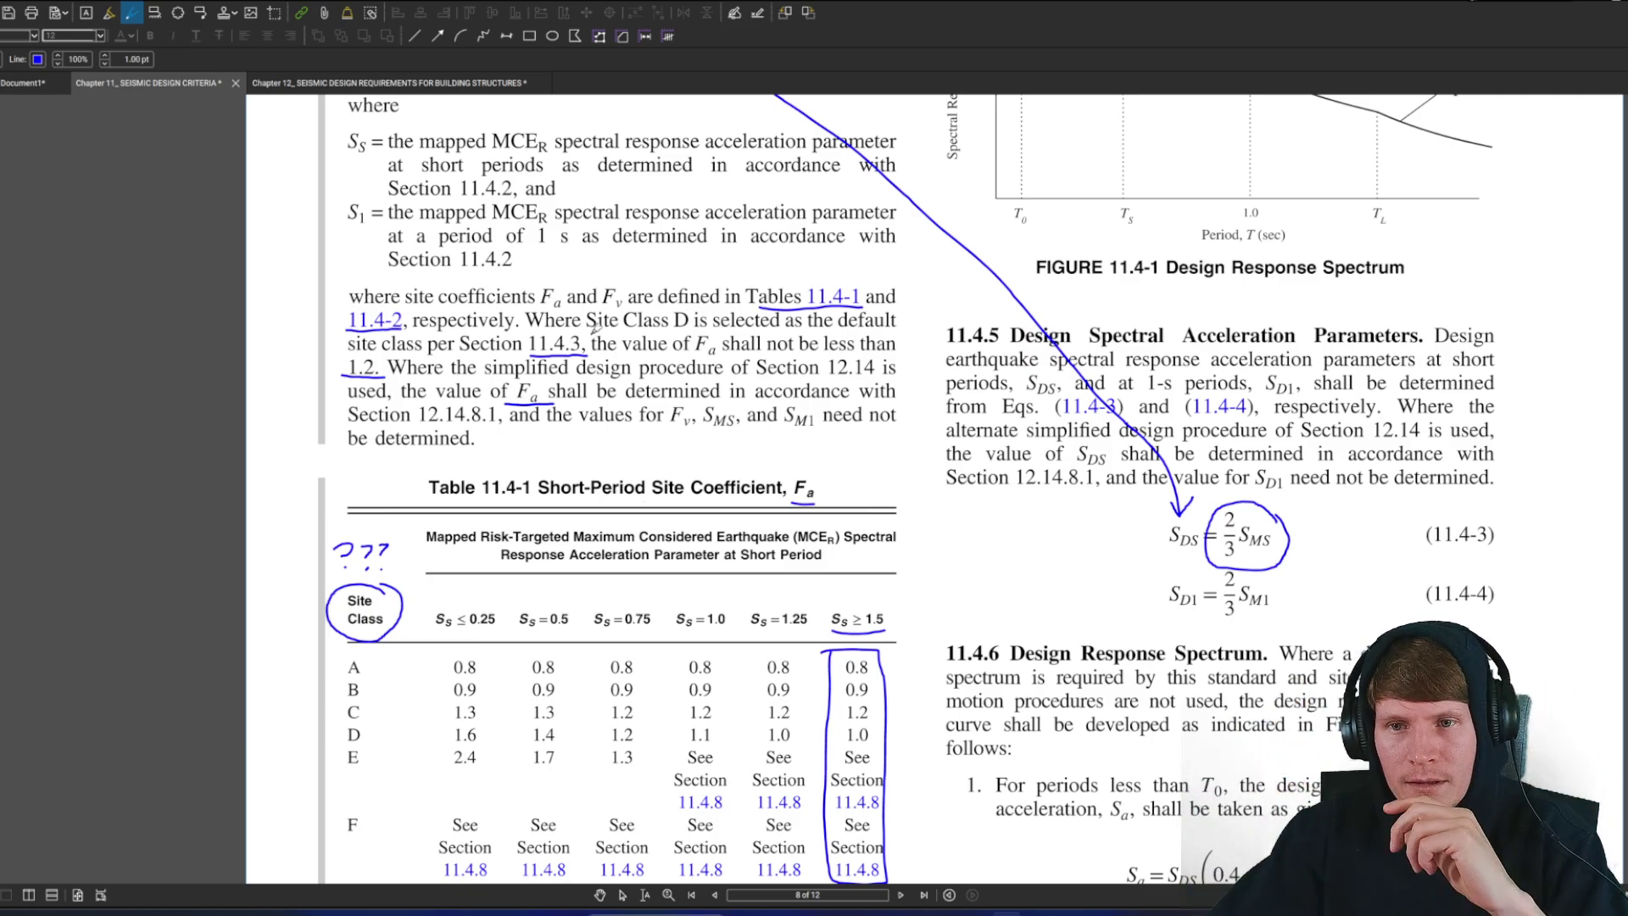
pyautogui.moveTo(588, 336)
pyautogui.mouseDown()
pyautogui.moveTo(899, 324)
pyautogui.moveTo(848, 329)
pyautogui.mouseUp()
pyautogui.moveTo(590, 331)
pyautogui.mouseDown()
pyautogui.moveTo(536, 346)
pyautogui.moveTo(568, 342)
pyautogui.mouseUp()
# Underline the Chapter 20 and 11.4.4 references, 'soil properties' and 'Site Class D' in Section 11.4.3
pyautogui.scroll(8, 568, 342)
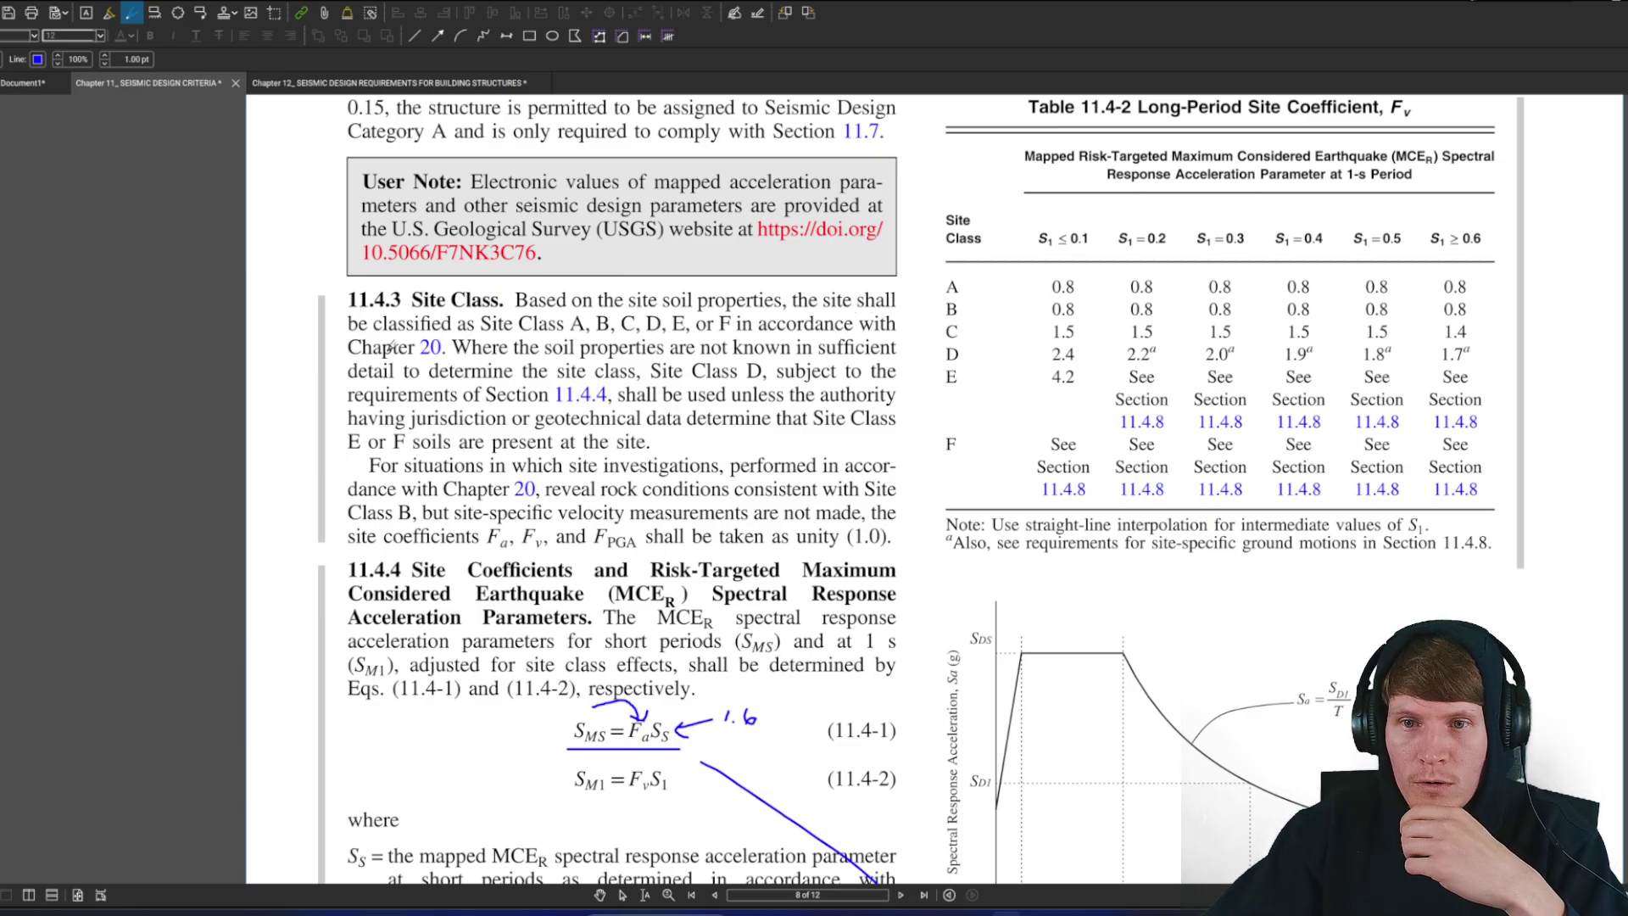
pyautogui.moveTo(349, 360); pyautogui.dragTo(441, 360)
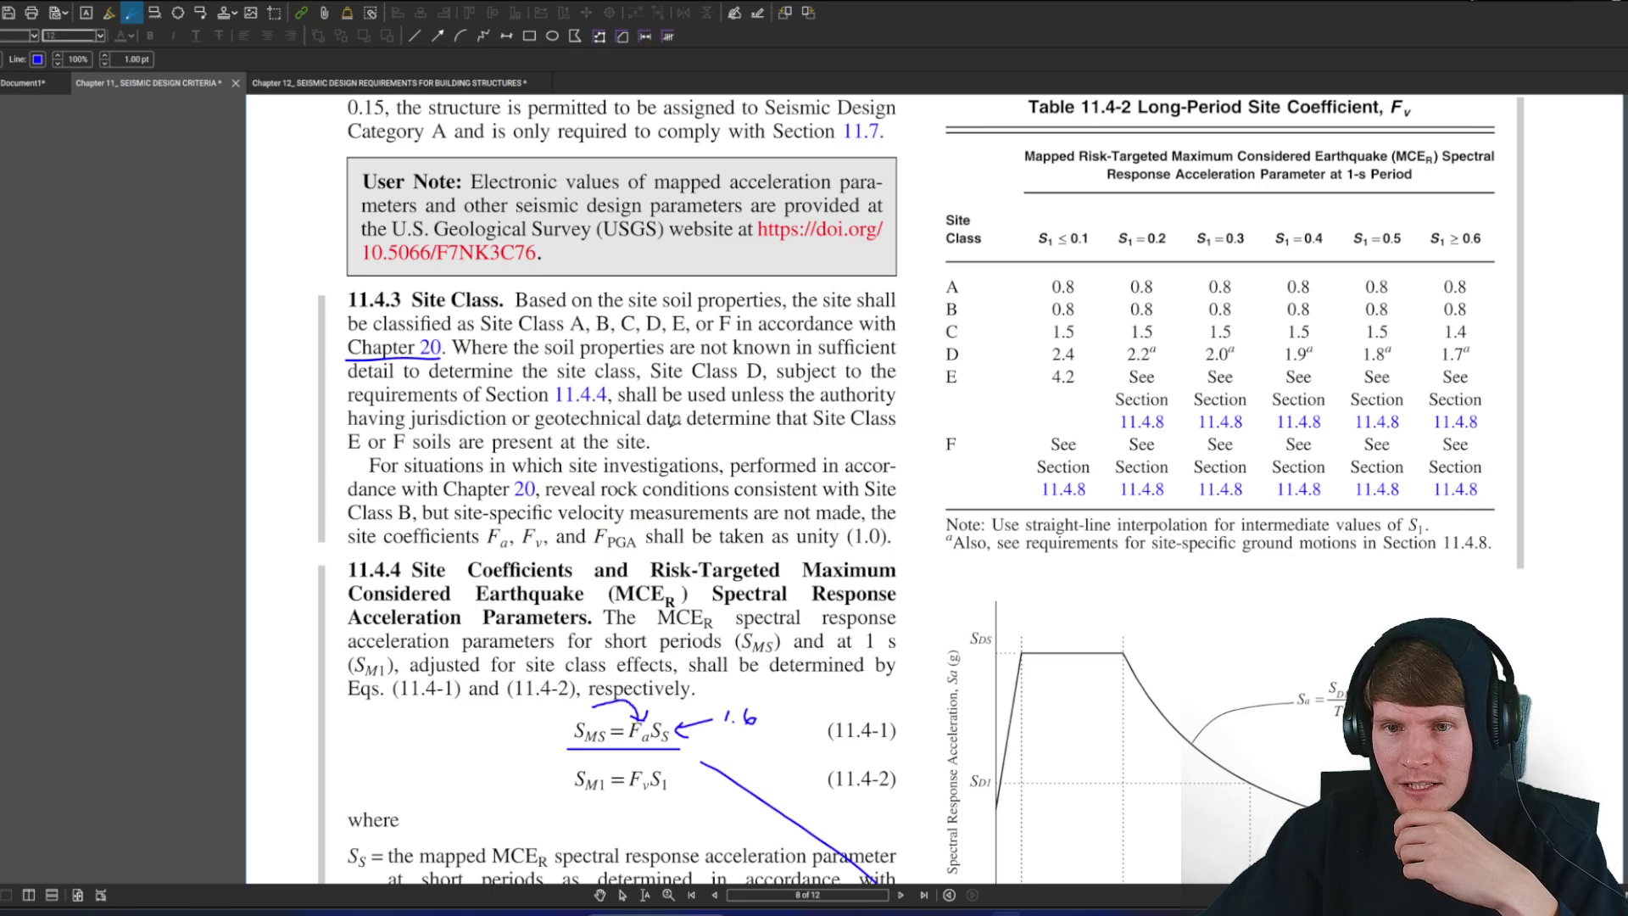
pyautogui.moveTo(553, 408); pyautogui.dragTo(612, 403)
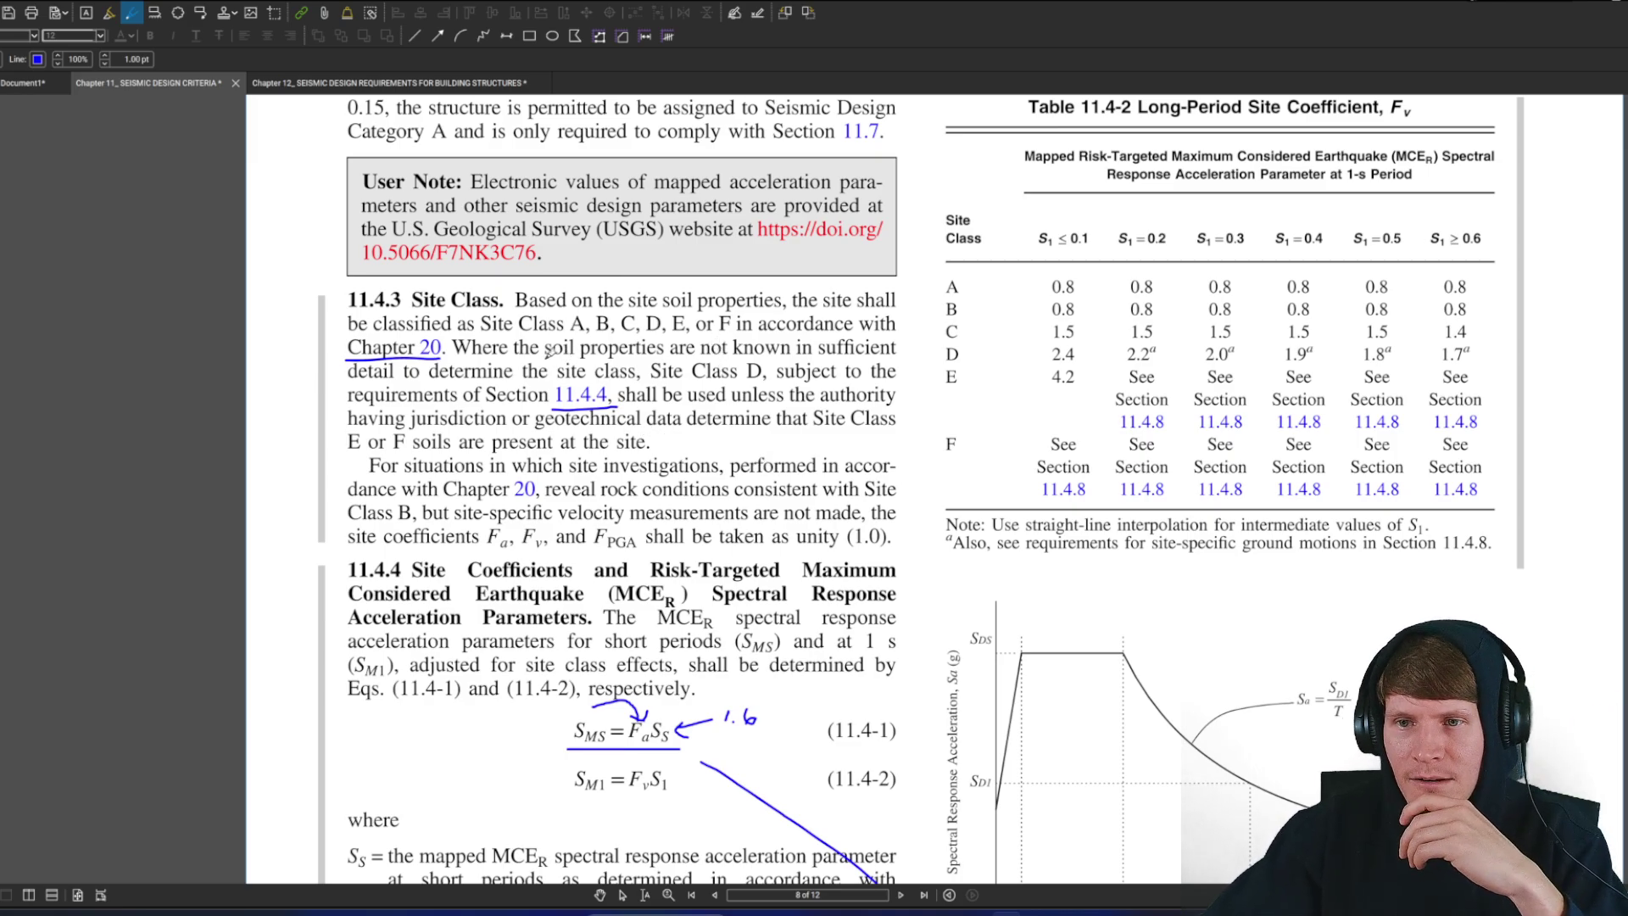
pyautogui.moveTo(545, 357); pyautogui.dragTo(664, 357)
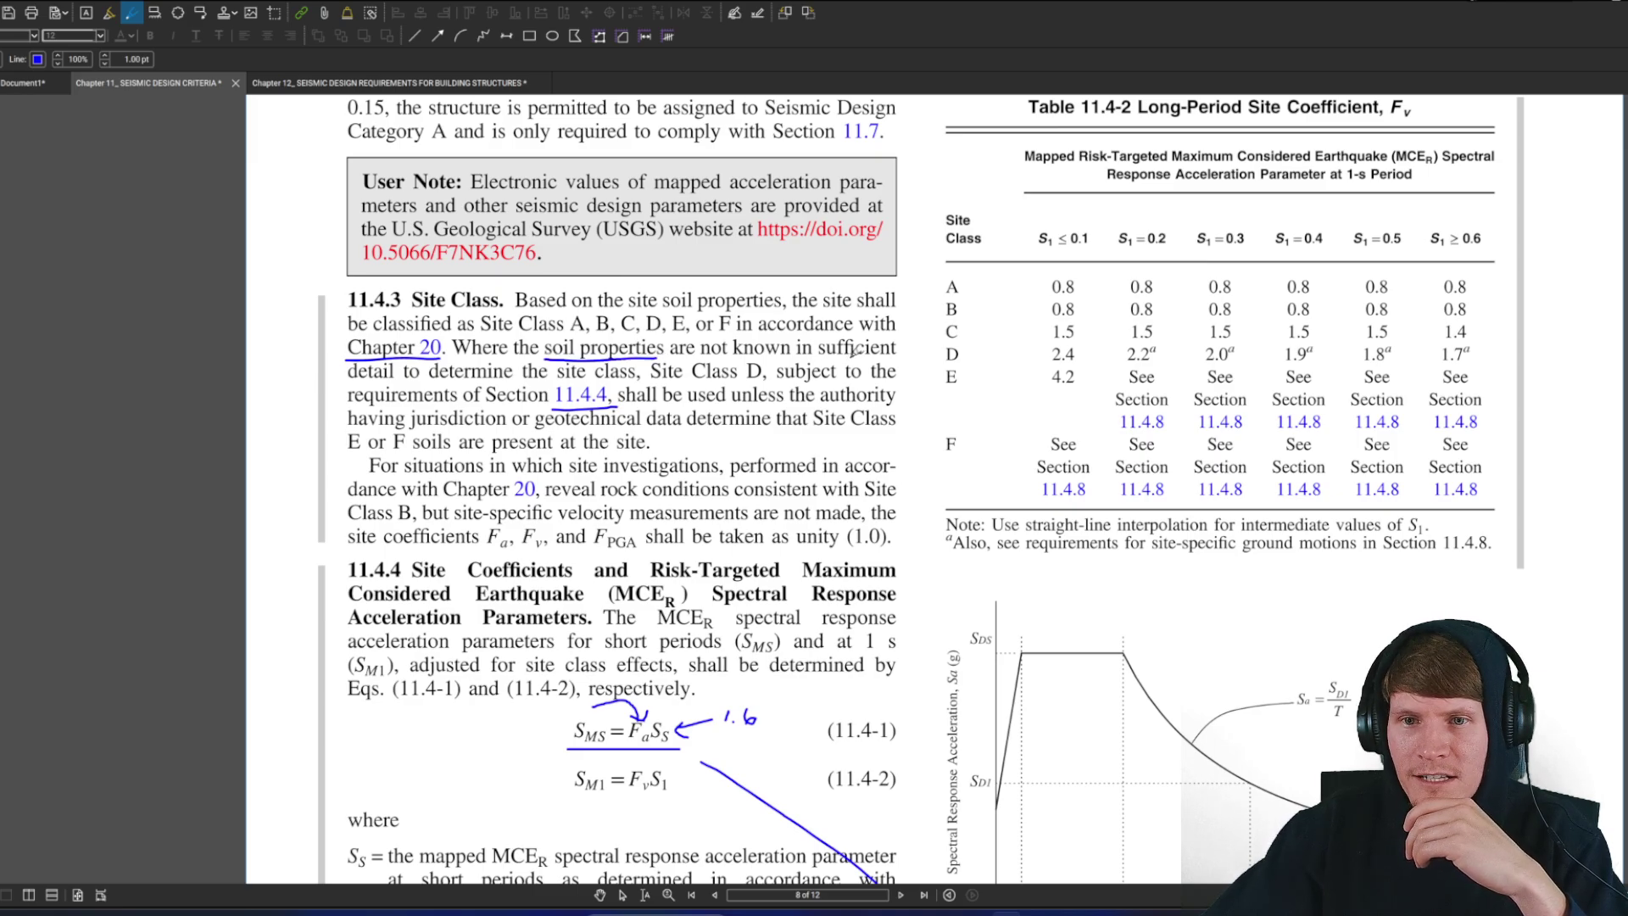
pyautogui.moveTo(663, 384); pyautogui.dragTo(766, 382)
# Underline row D of Table 11.4-1 and circle its 1.0 value
pyautogui.scroll(-8, 725, 367)
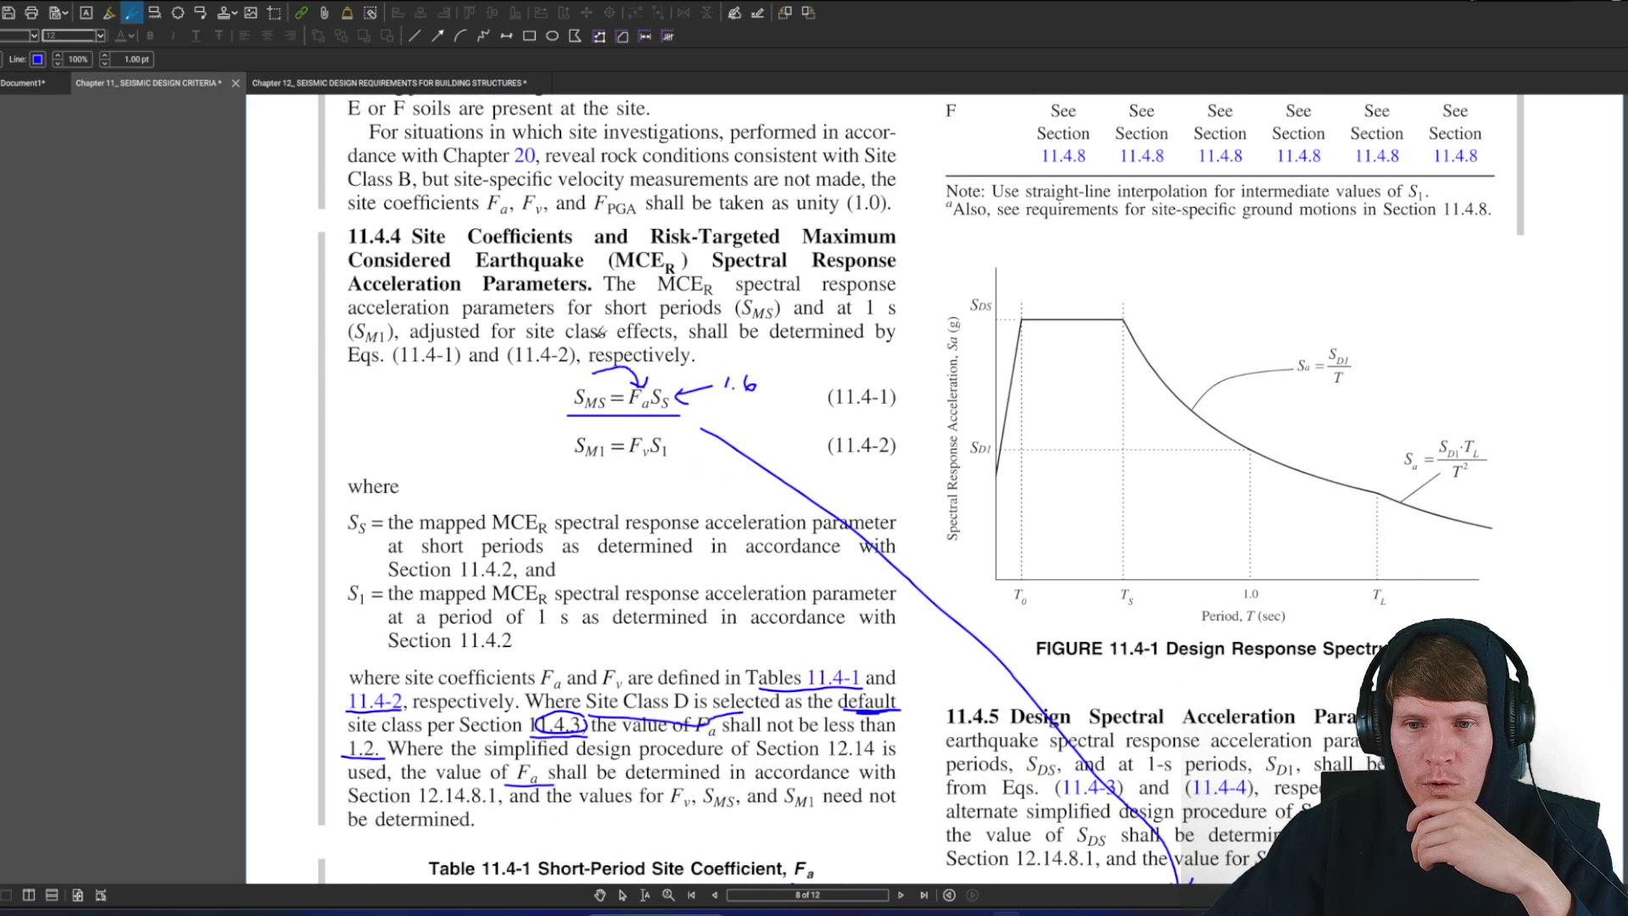
pyautogui.scroll(-3, 604, 332)
pyautogui.moveTo(342, 599); pyautogui.dragTo(377, 597)
pyautogui.moveTo(883, 580)
pyautogui.mouseDown()
pyautogui.moveTo(837, 581)
pyautogui.moveTo(855, 600)
pyautogui.moveTo(894, 591)
pyautogui.mouseUp()
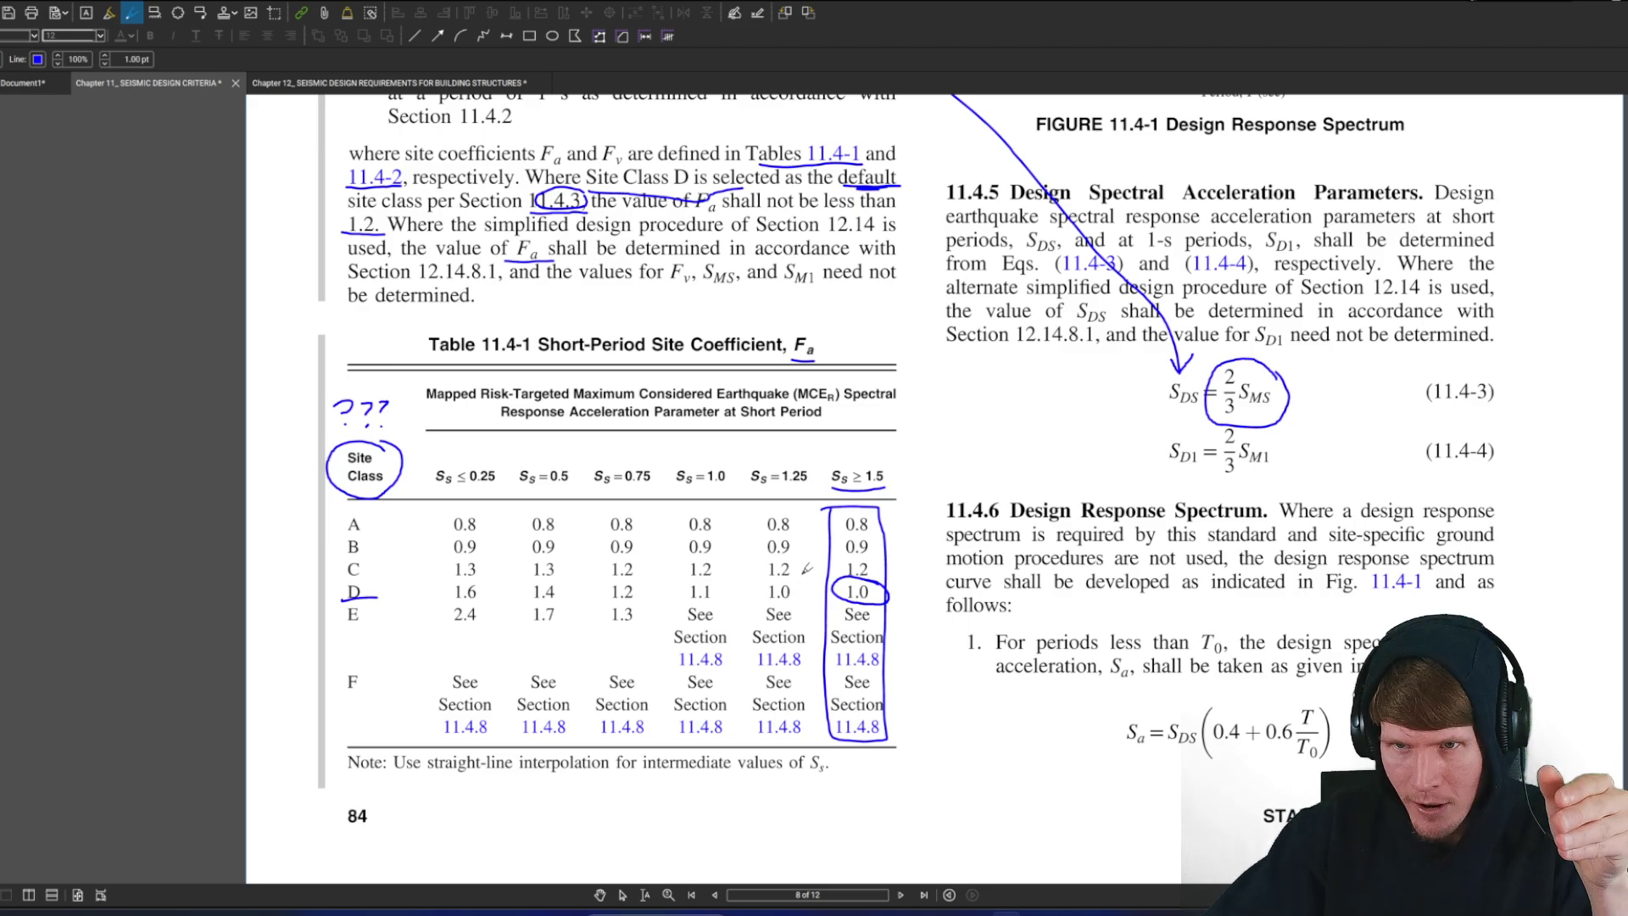
# Bracket the site coefficient paragraph and the Ss ≥ 1.5 rows A–C, and write a circled 1.2 margin note with an arrow
pyautogui.scroll(1, 593, 364)
pyautogui.moveTo(352, 175)
pyautogui.mouseDown()
pyautogui.moveTo(328, 357)
pyautogui.moveTo(377, 358)
pyautogui.mouseUp()
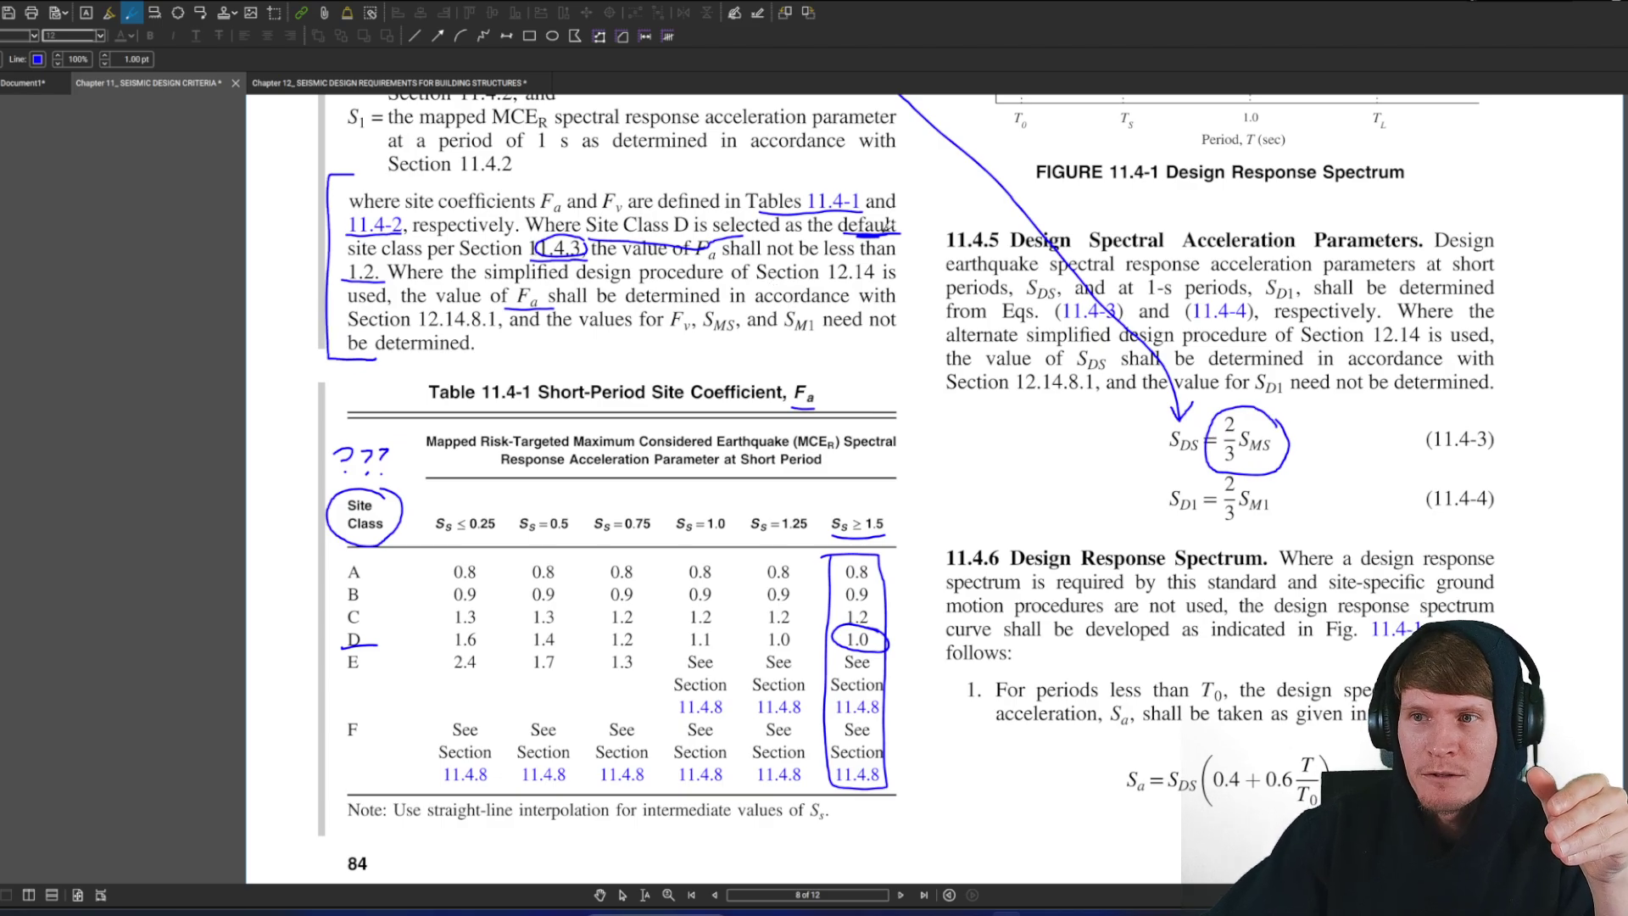
pyautogui.moveTo(384, 254)
pyautogui.mouseDown()
pyautogui.moveTo(319, 265)
pyautogui.moveTo(383, 278)
pyautogui.moveTo(378, 251)
pyautogui.moveTo(325, 266)
pyautogui.moveTo(335, 254)
pyautogui.moveTo(301, 244)
pyautogui.mouseUp()
pyautogui.click(273, 246)
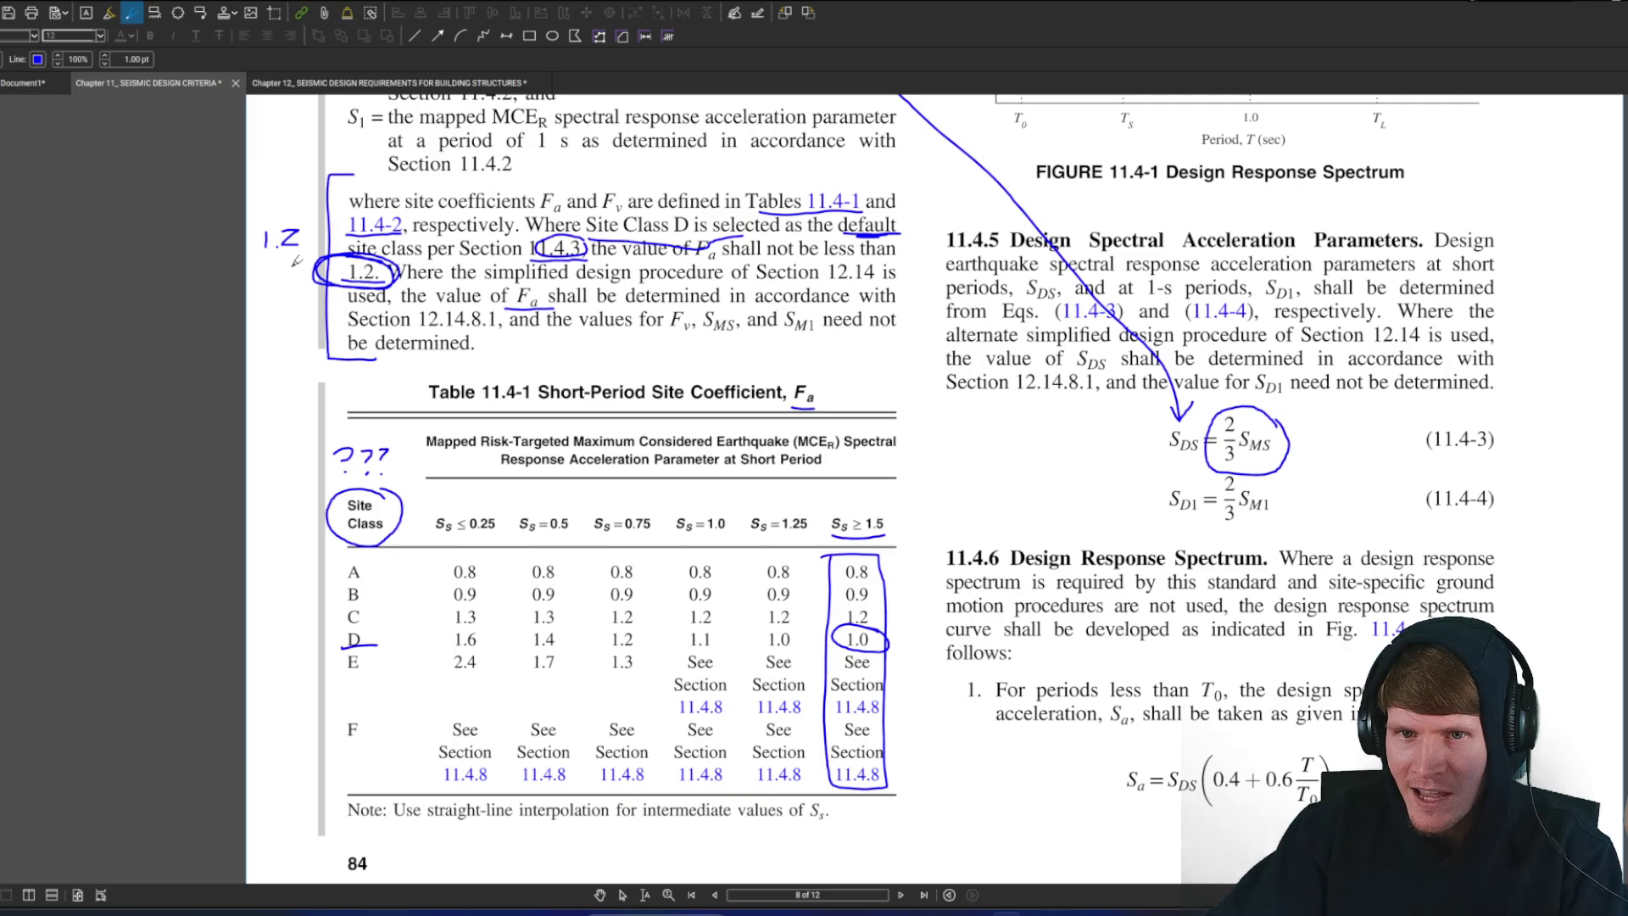
pyautogui.moveTo(276, 260)
pyautogui.mouseDown()
pyautogui.moveTo(276, 316)
pyautogui.moveTo(286, 270)
pyautogui.moveTo(254, 258)
pyautogui.moveTo(307, 265)
pyautogui.mouseUp()
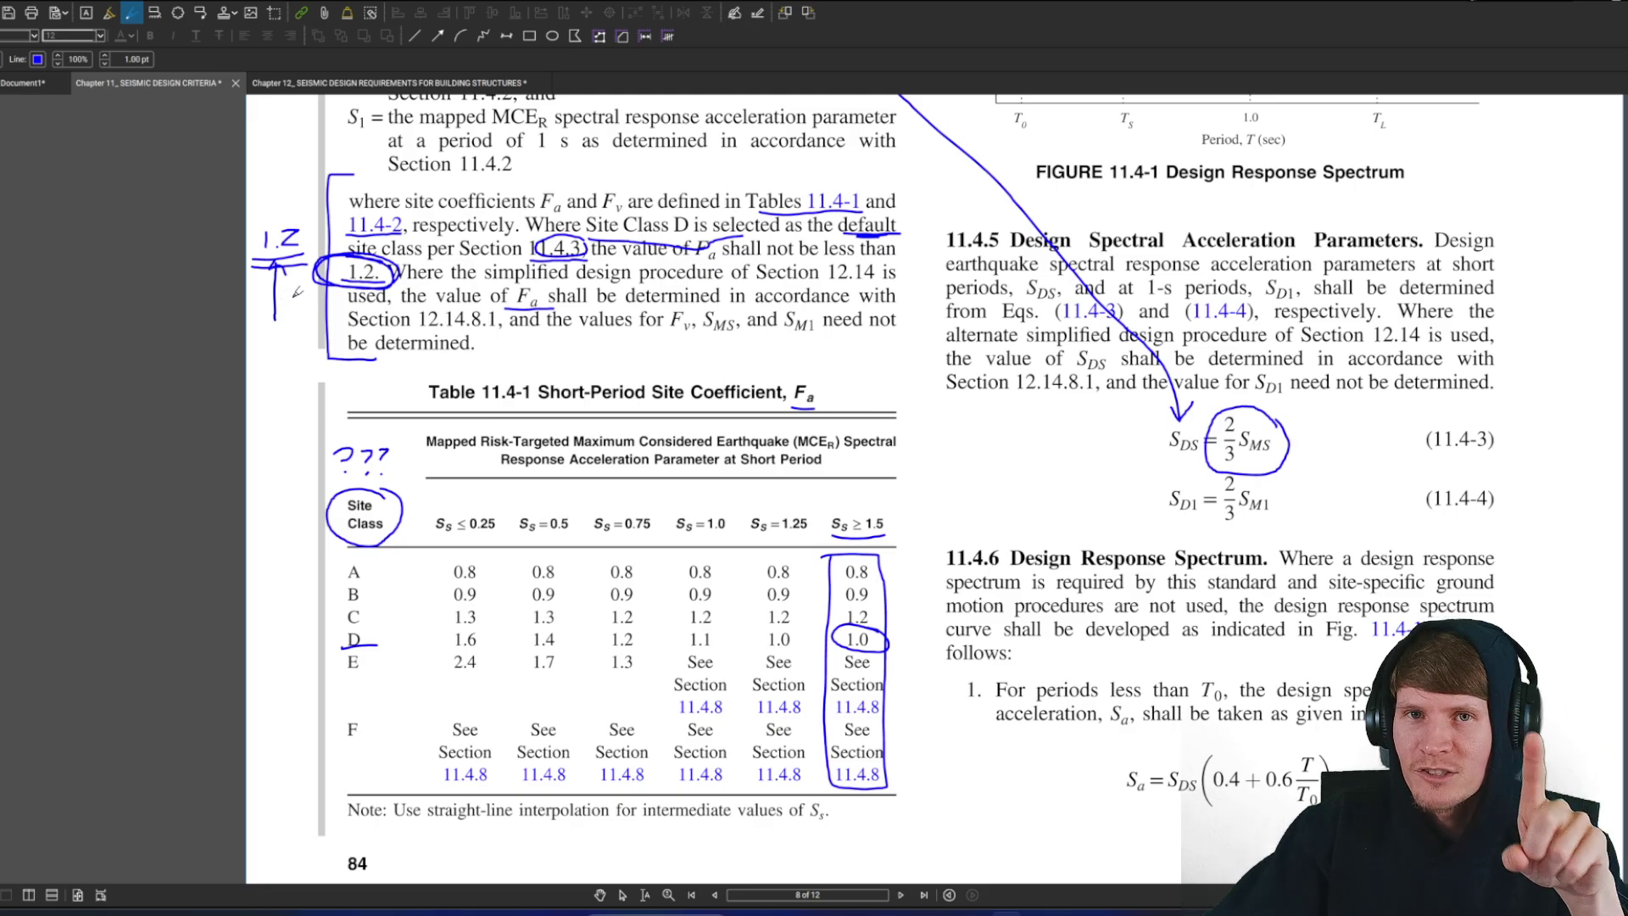
pyautogui.moveTo(887, 560)
pyautogui.mouseDown()
pyautogui.moveTo(918, 585)
pyautogui.moveTo(884, 632)
pyautogui.moveTo(899, 635)
pyautogui.mouseUp()
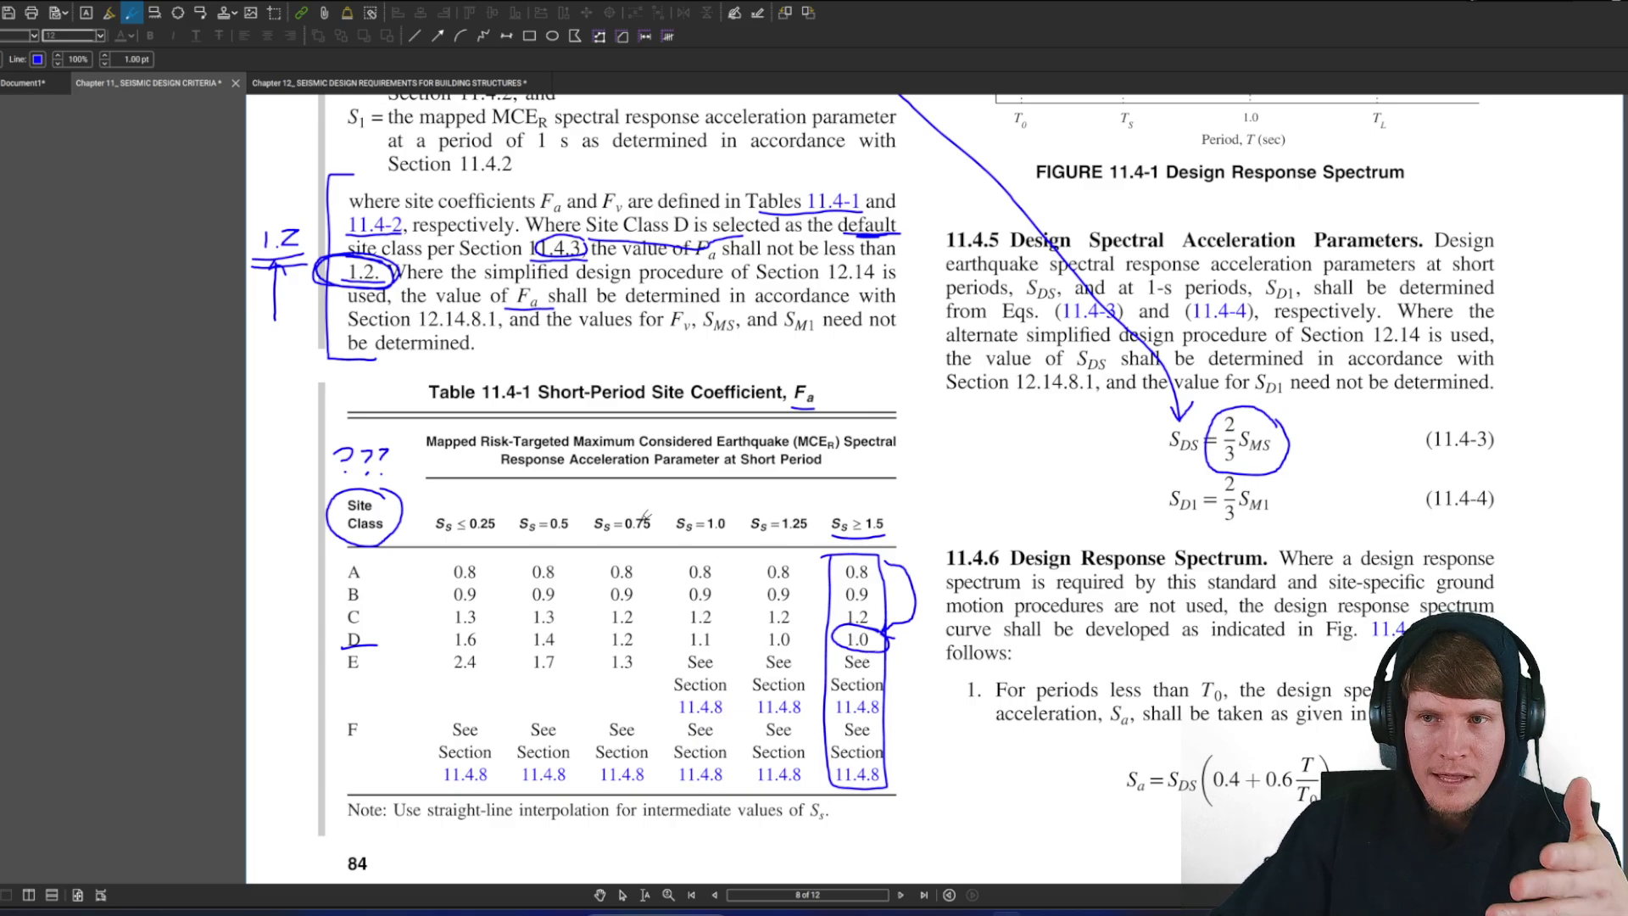
pyautogui.moveTo(305, 214)
pyautogui.mouseDown()
pyautogui.moveTo(245, 229)
pyautogui.moveTo(326, 222)
pyautogui.mouseUp()
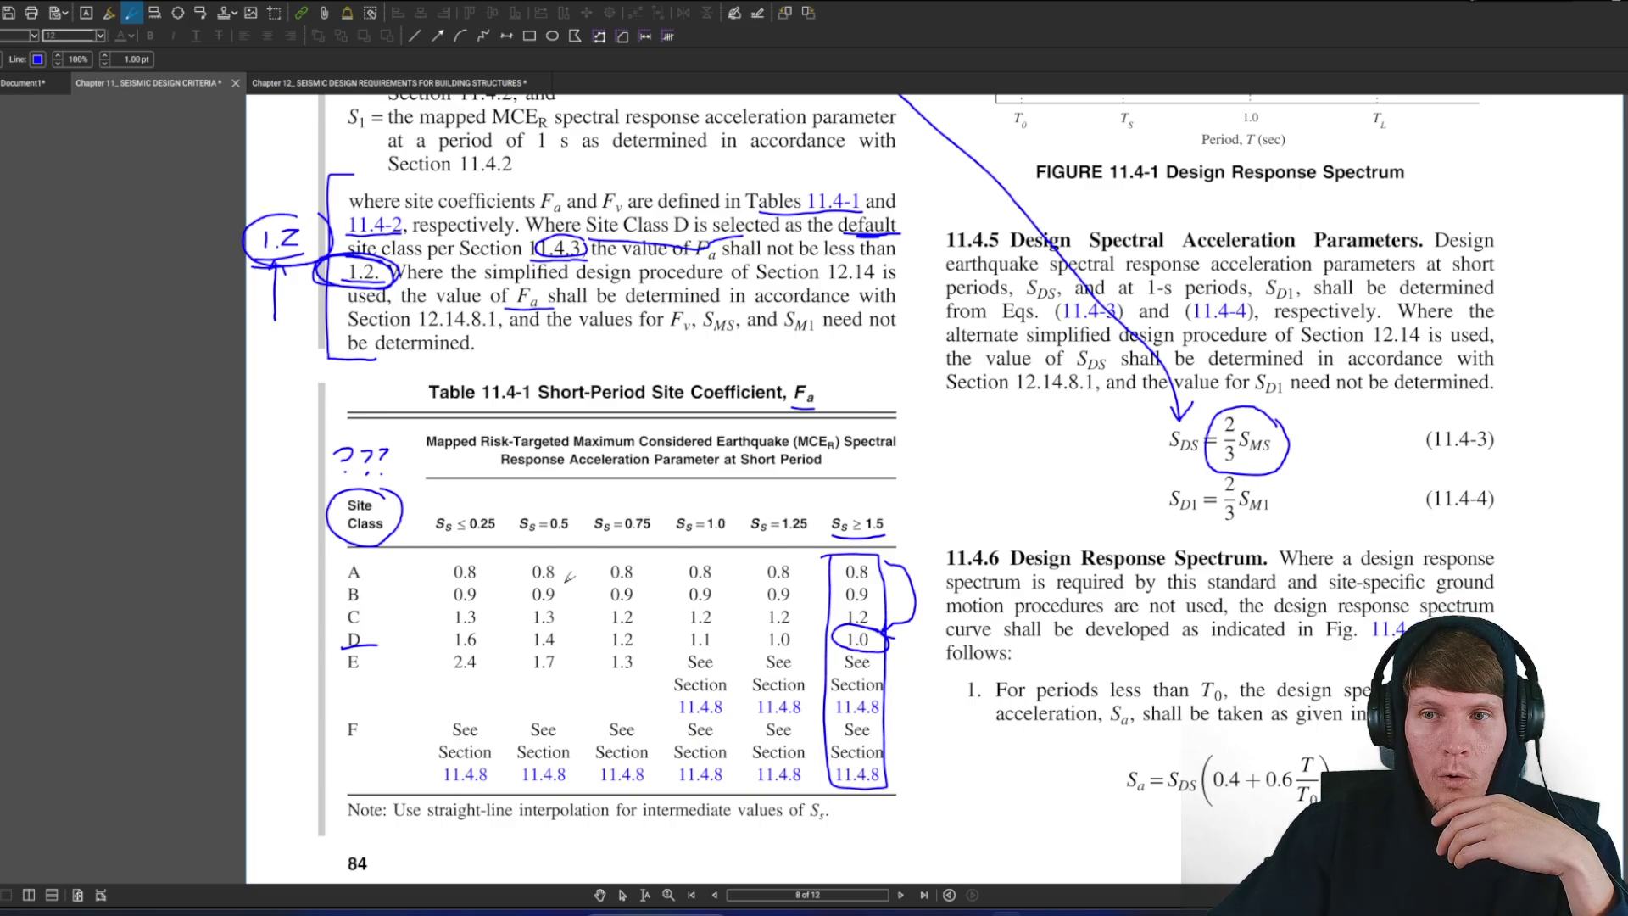
# Draw a right bracket beside the Fa paragraph and an arrow down to the circled 1.2
pyautogui.scroll(4, 564, 577)
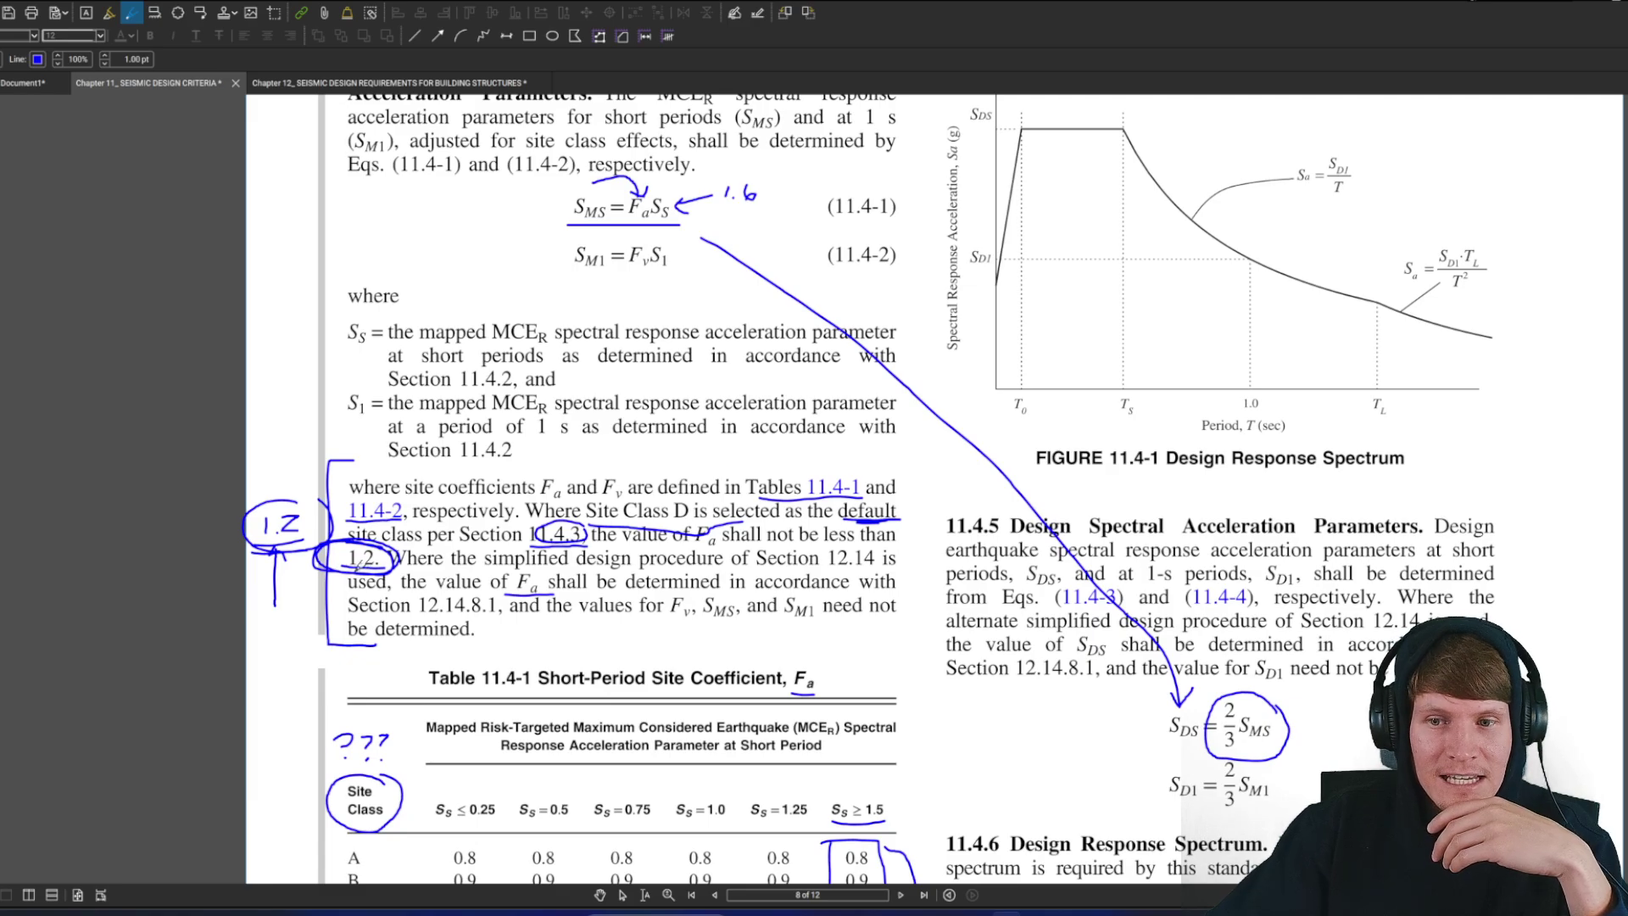
pyautogui.scroll(-1, 480, 564)
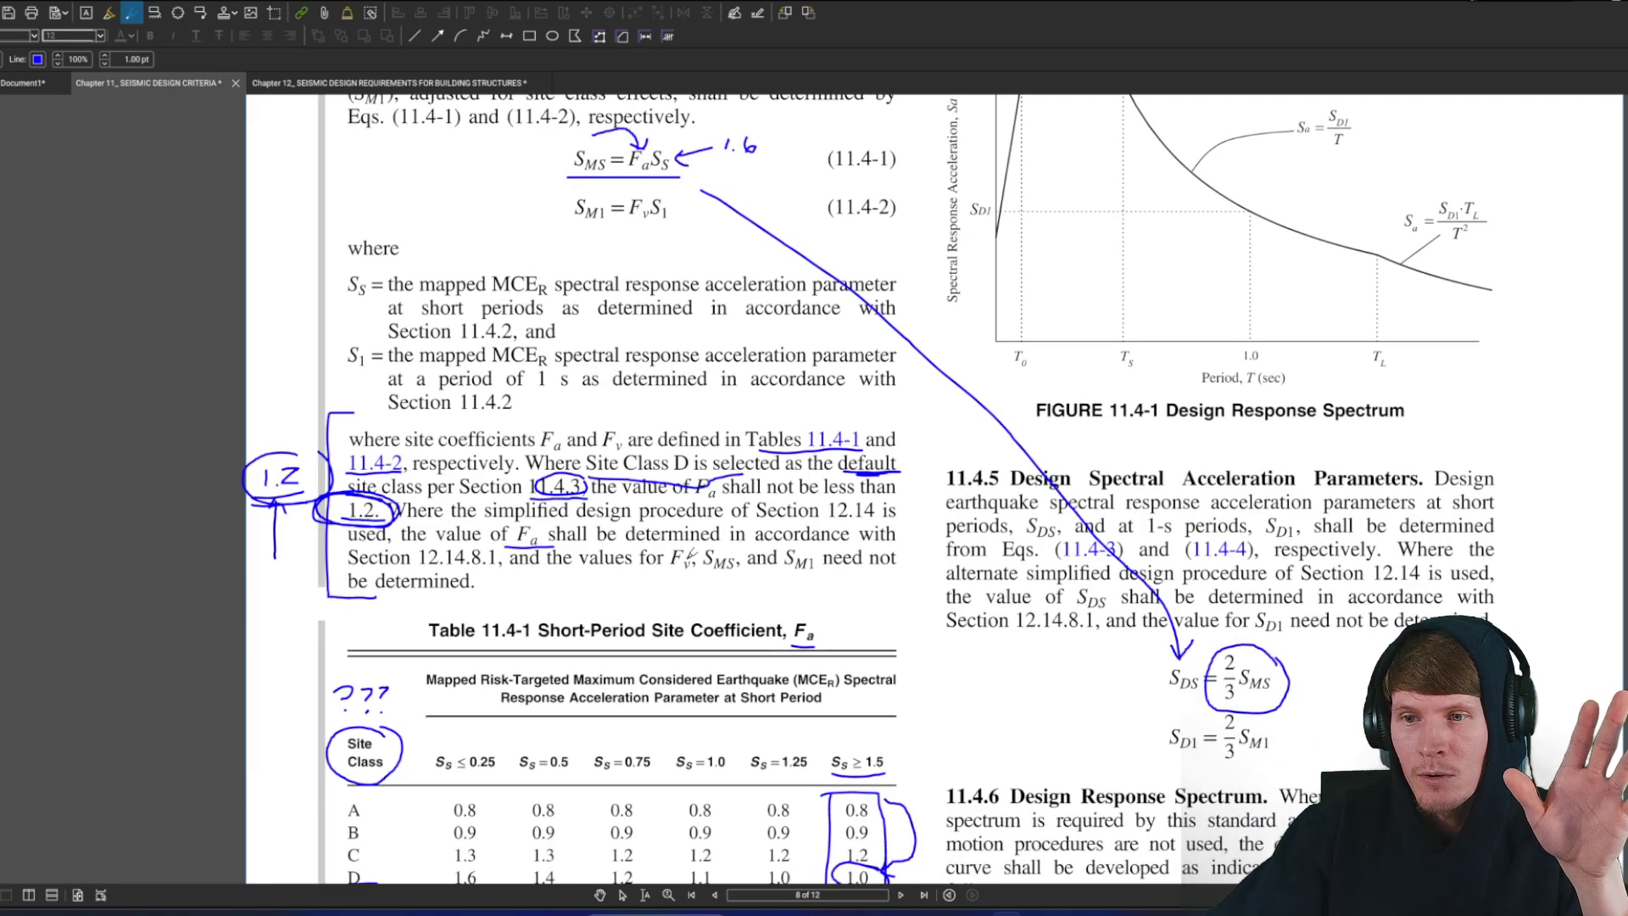
pyautogui.moveTo(882, 501)
pyautogui.mouseDown()
pyautogui.moveTo(916, 495)
pyautogui.moveTo(923, 575)
pyautogui.moveTo(877, 585)
pyautogui.mouseUp()
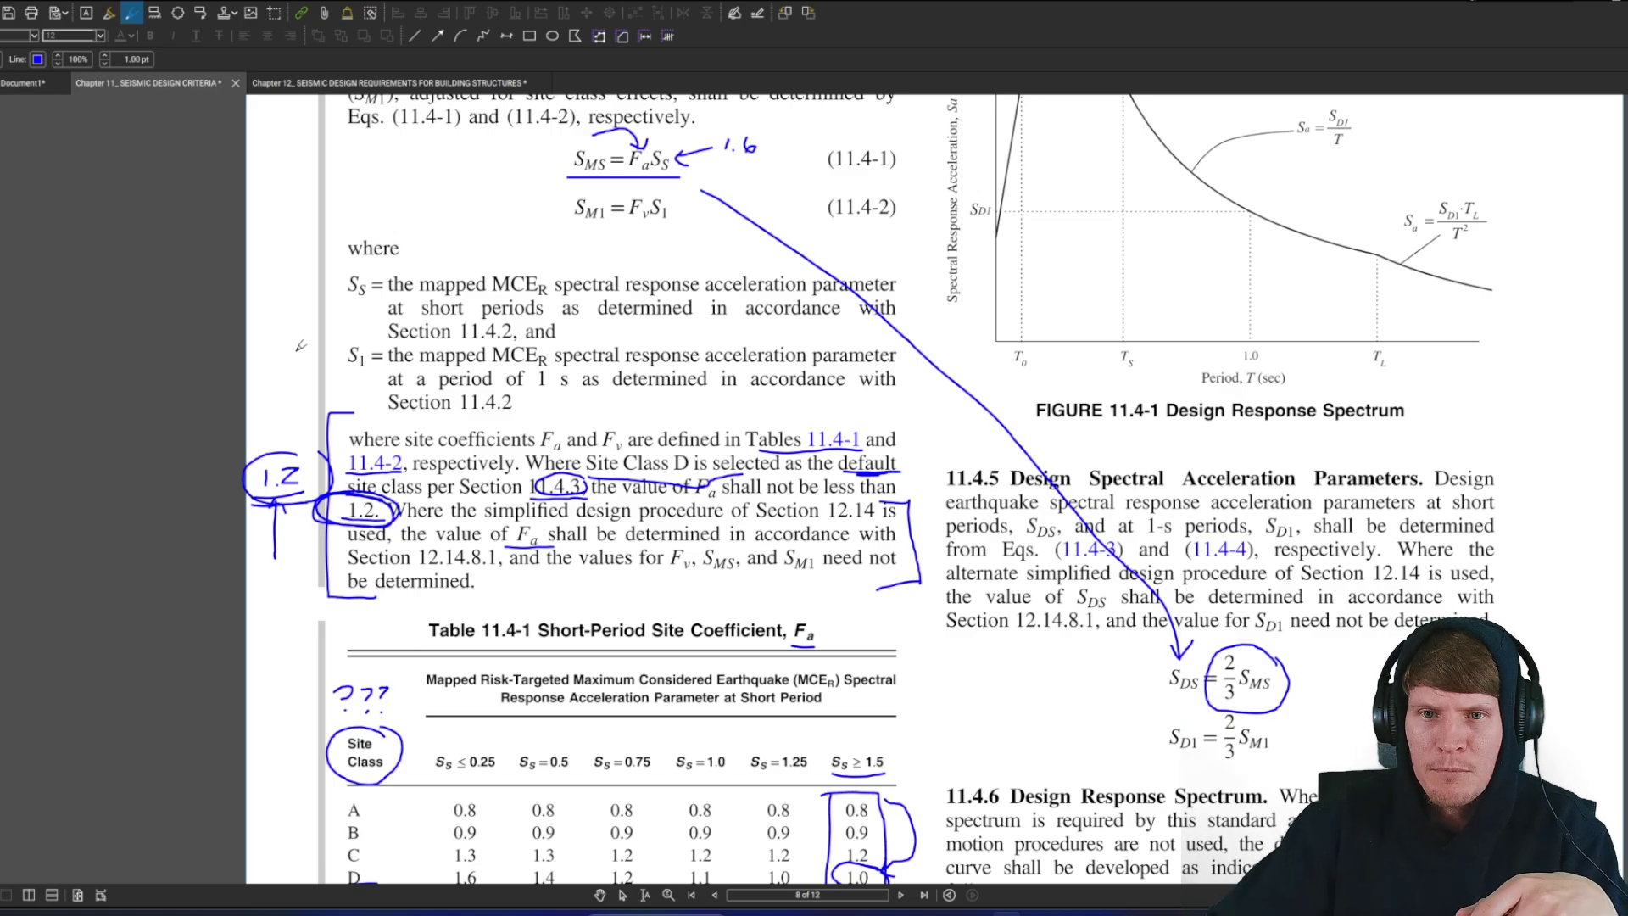
pyautogui.moveTo(295, 339)
pyautogui.mouseDown()
pyautogui.moveTo(297, 443)
pyautogui.moveTo(325, 414)
pyautogui.moveTo(254, 496)
pyautogui.moveTo(327, 462)
pyautogui.mouseUp()
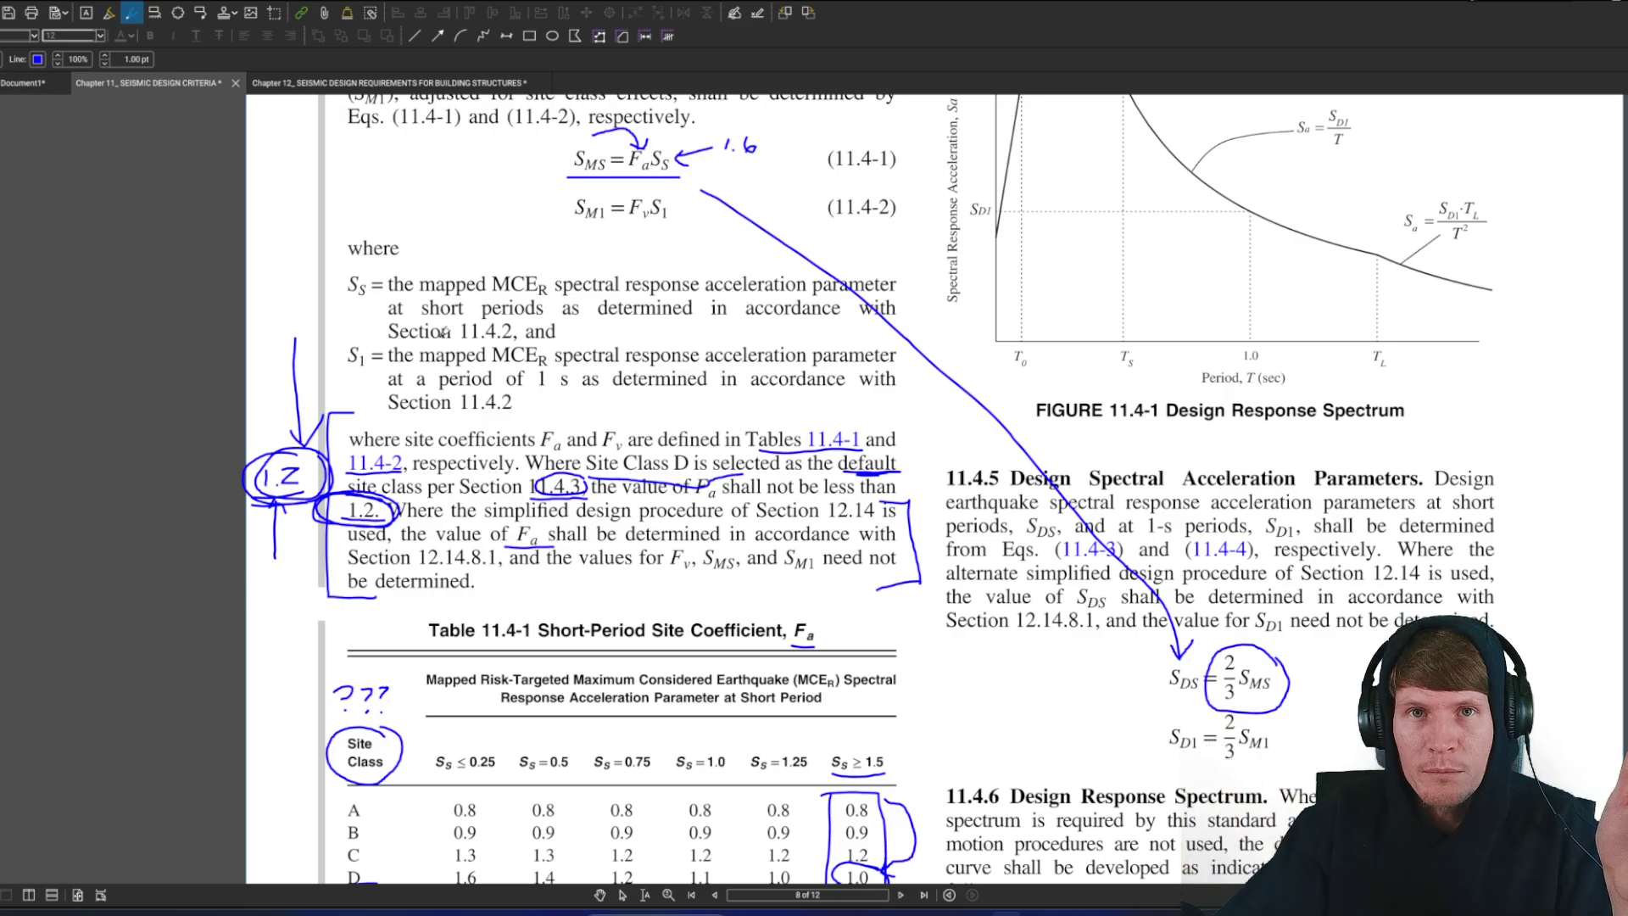
# Ink 1.28 beside the S_DS equation in the Chapter 12 PDF, then return to the whiteboard calculation
pyautogui.hotkey('ctrl', 'Tab')
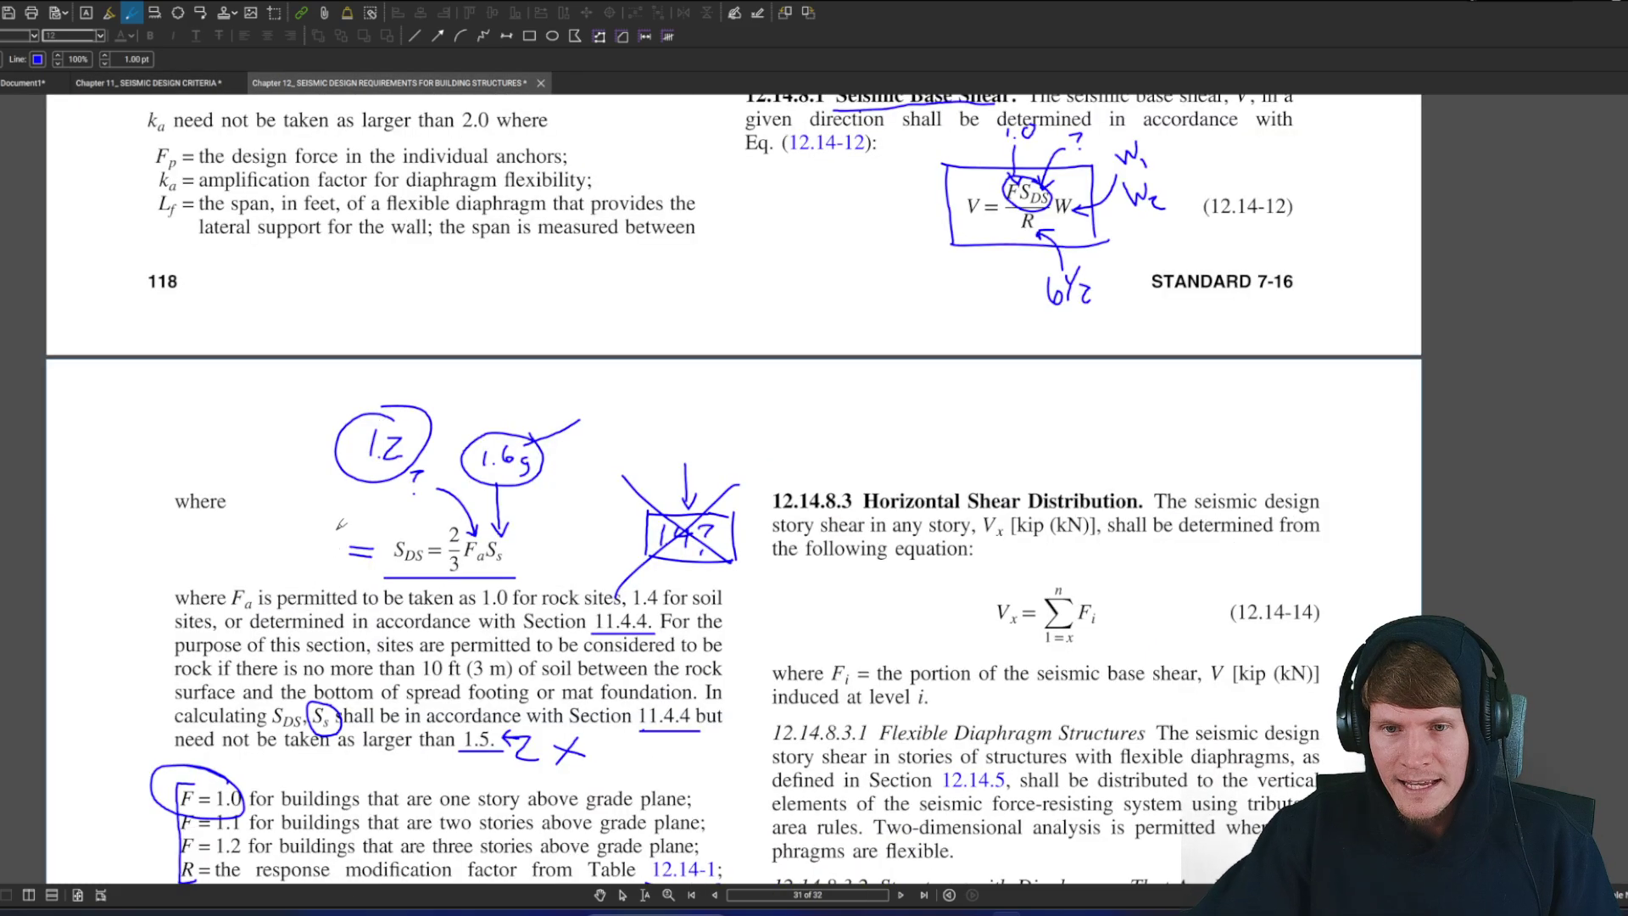
pyautogui.moveTo(282, 524); pyautogui.dragTo(279, 547)
pyautogui.click(297, 543)
pyautogui.moveTo(302, 528); pyautogui.dragTo(330, 547)
pyautogui.hotkey('alt', 'Tab')
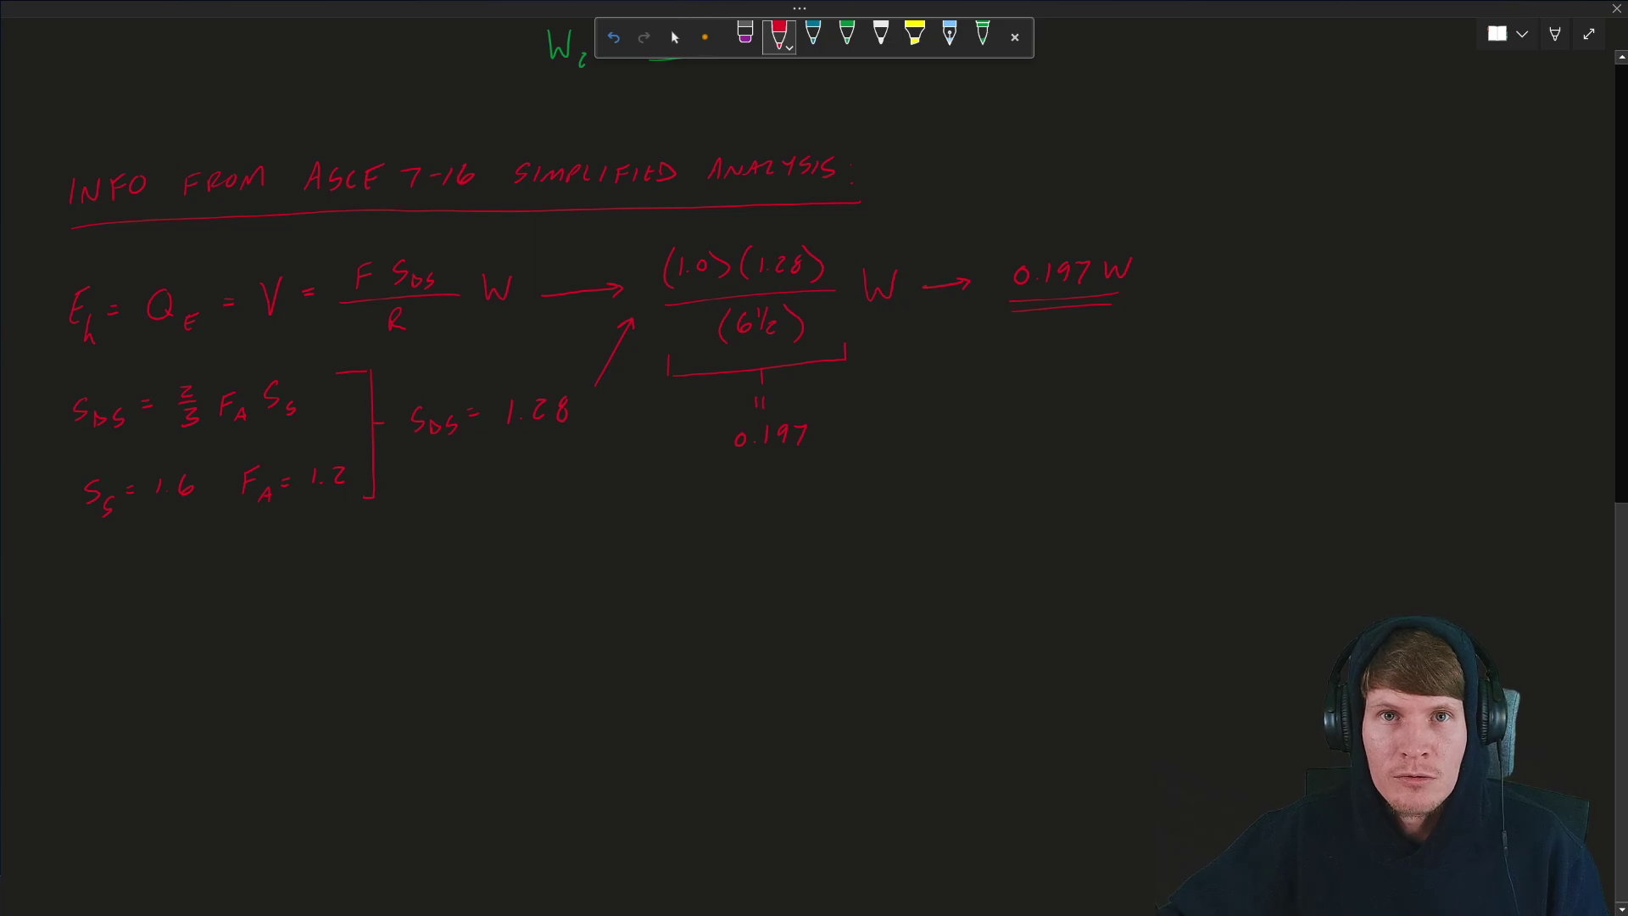
# In green, write W1 = 424 PLF and W2 = 624 PLF, bracket them and arrow to 0.197 W
pyautogui.click(847, 34)
pyautogui.moveTo(978, 361); pyautogui.dragTo(1003, 359)
pyautogui.moveTo(985, 424)
pyautogui.mouseDown()
pyautogui.moveTo(1011, 418)
pyautogui.moveTo(1020, 448)
pyautogui.mouseUp()
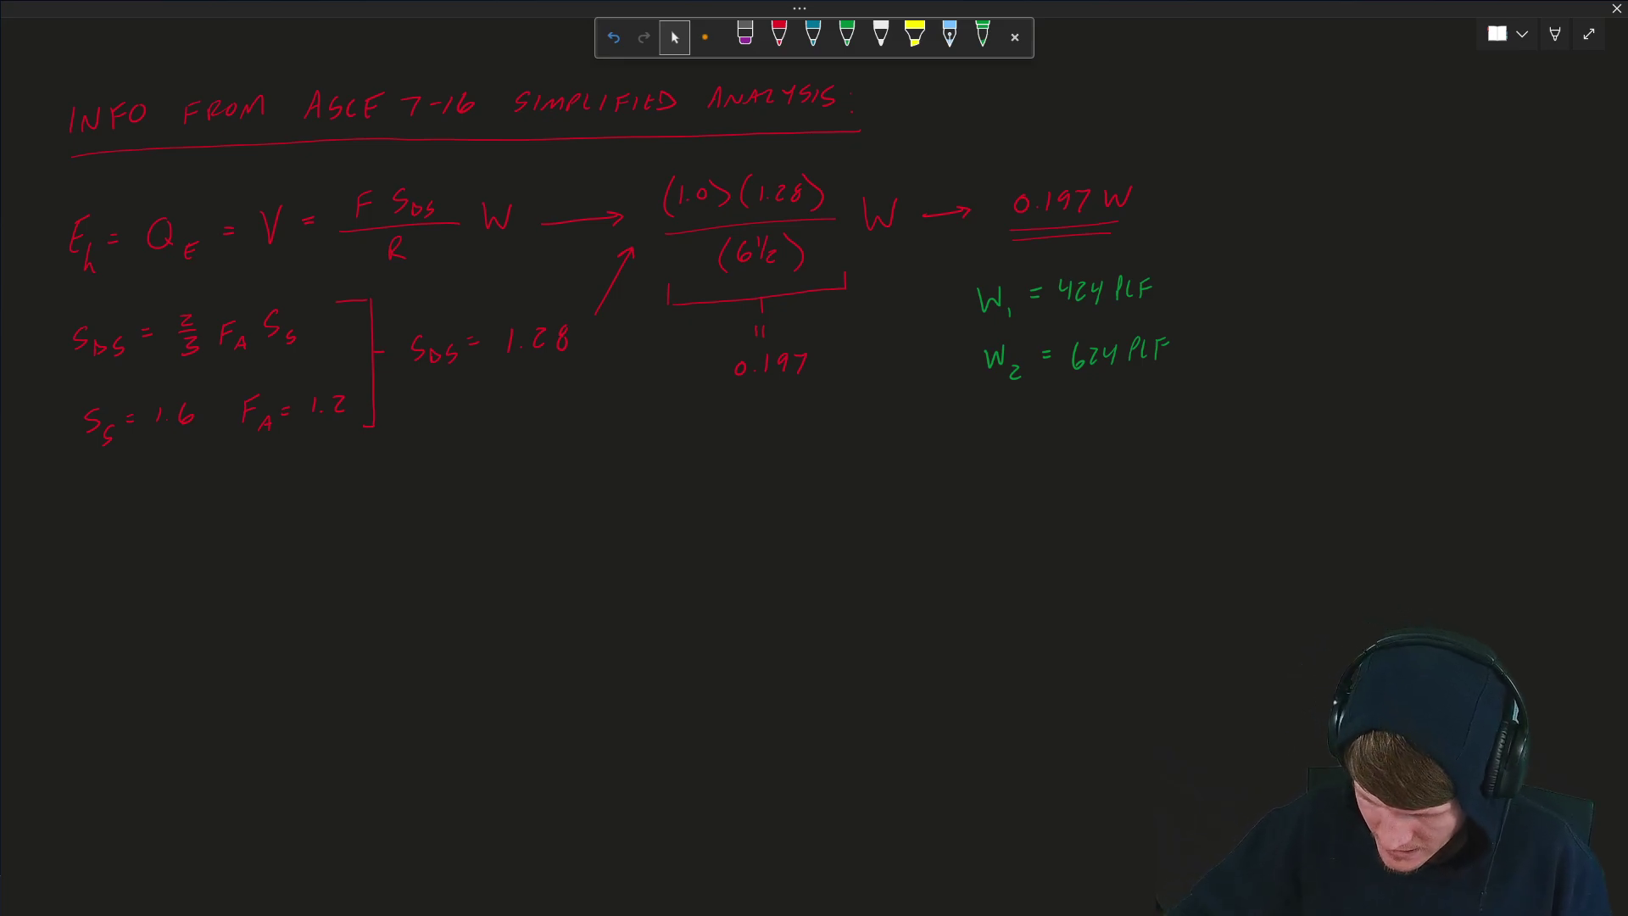
pyautogui.click(847, 38)
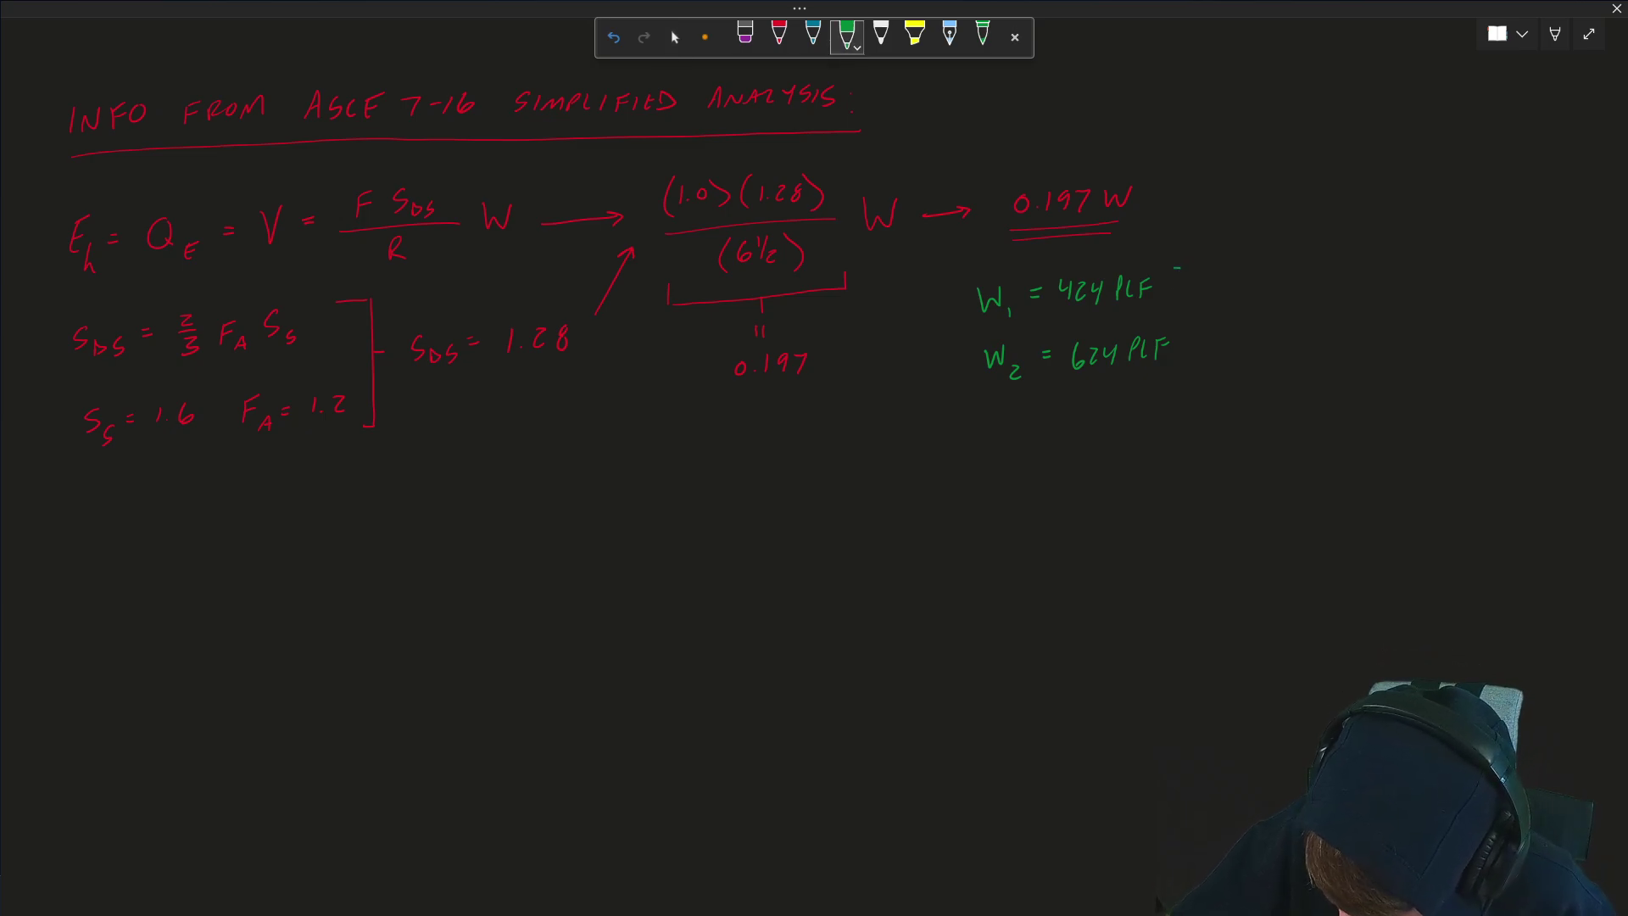
pyautogui.moveTo(1184, 270); pyautogui.dragTo(1185, 371)
pyautogui.moveTo(1200, 310); pyautogui.dragTo(1174, 205)
# In red, write the shear lines V1 = 0.197 W1 and V2 = 0.197 W2
pyautogui.click(778, 37)
pyautogui.moveTo(105, 546); pyautogui.dragTo(295, 527)
pyautogui.moveTo(106, 629)
pyautogui.mouseDown()
pyautogui.moveTo(149, 654)
pyautogui.moveTo(242, 633)
pyautogui.mouseUp()
pyautogui.moveTo(251, 619)
pyautogui.mouseDown()
pyautogui.moveTo(259, 634)
pyautogui.moveTo(294, 619)
pyautogui.mouseUp()
# Complete the shear lines with V1 = 83.5 PLF and V2 = 123 PLF
pyautogui.moveTo(339, 520); pyautogui.dragTo(351, 519)
pyautogui.moveTo(340, 528); pyautogui.dragTo(353, 526)
pyautogui.moveTo(348, 606); pyautogui.dragTo(361, 606)
pyautogui.moveTo(349, 614); pyautogui.dragTo(362, 613)
pyautogui.moveTo(404, 508); pyautogui.dragTo(427, 511)
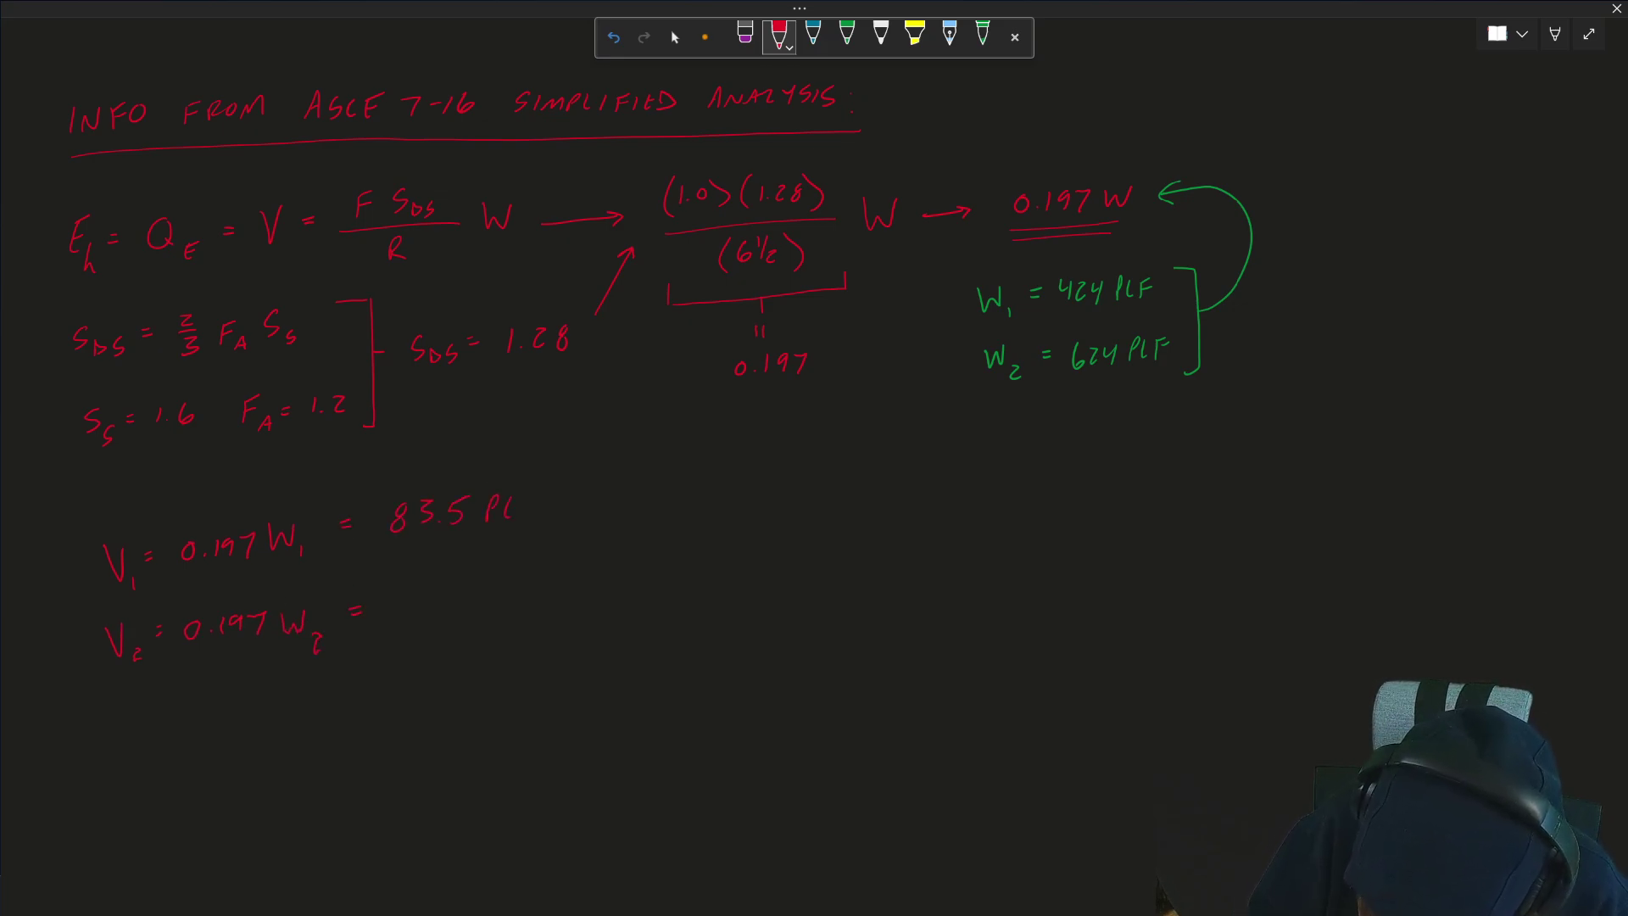
pyautogui.moveTo(401, 603); pyautogui.dragTo(399, 617)
pyautogui.moveTo(410, 601); pyautogui.dragTo(488, 617)
pyautogui.click(675, 37)
# Mark the tributary width under the plan's dimension line with a blue question mark
pyautogui.scroll(5, 675, 37)
pyautogui.scroll(6, 814, 467)
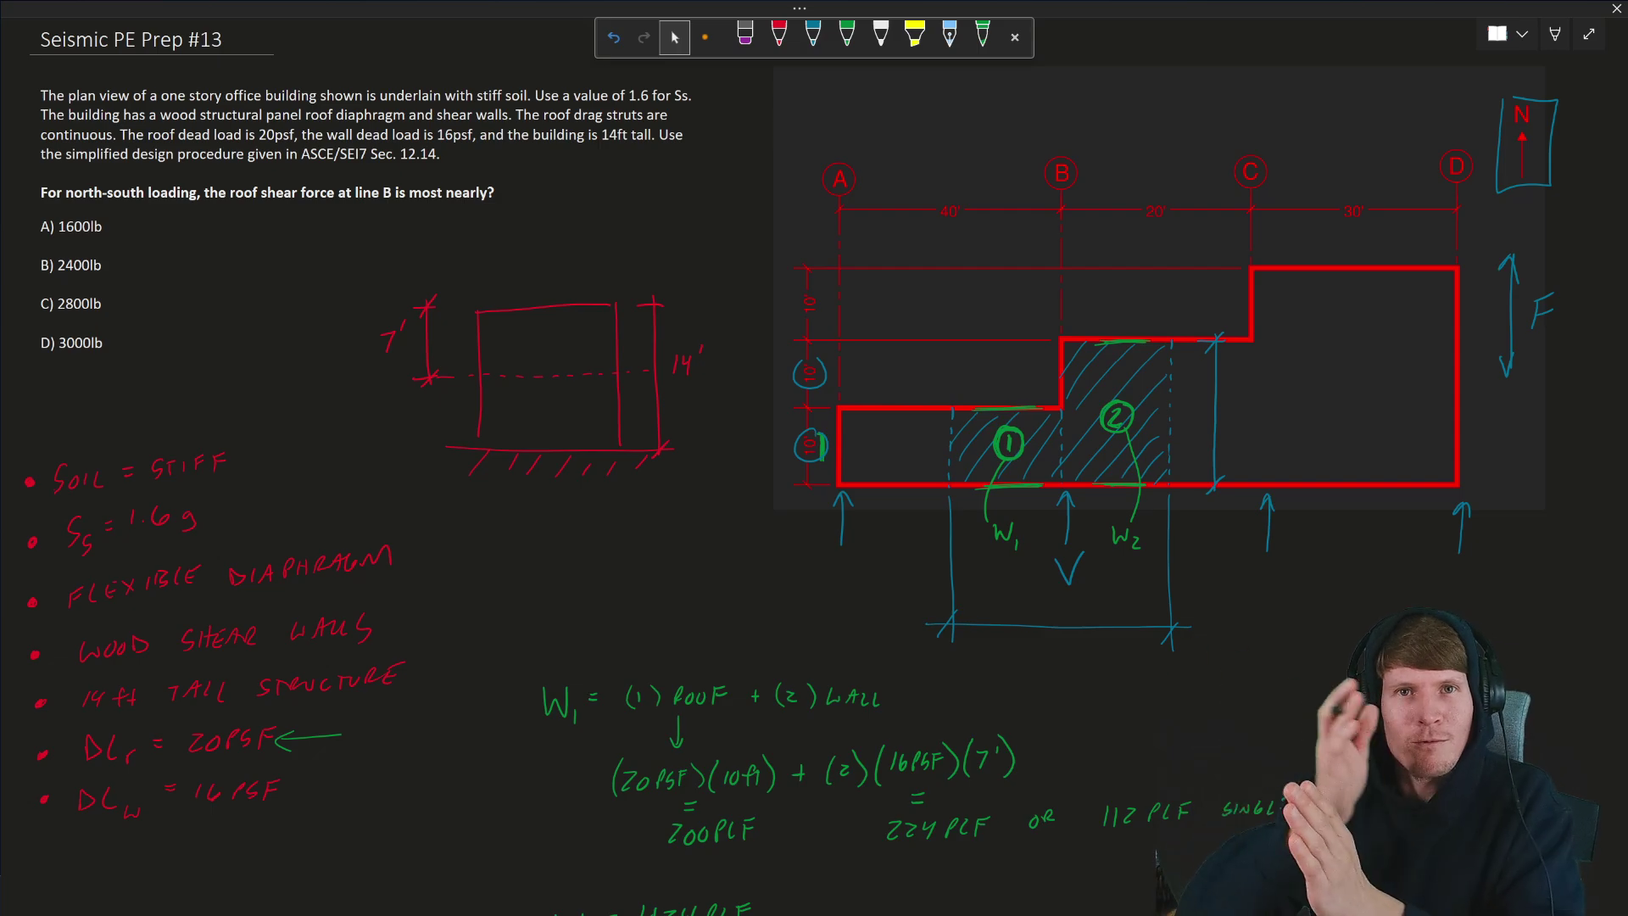
pyautogui.click(814, 38)
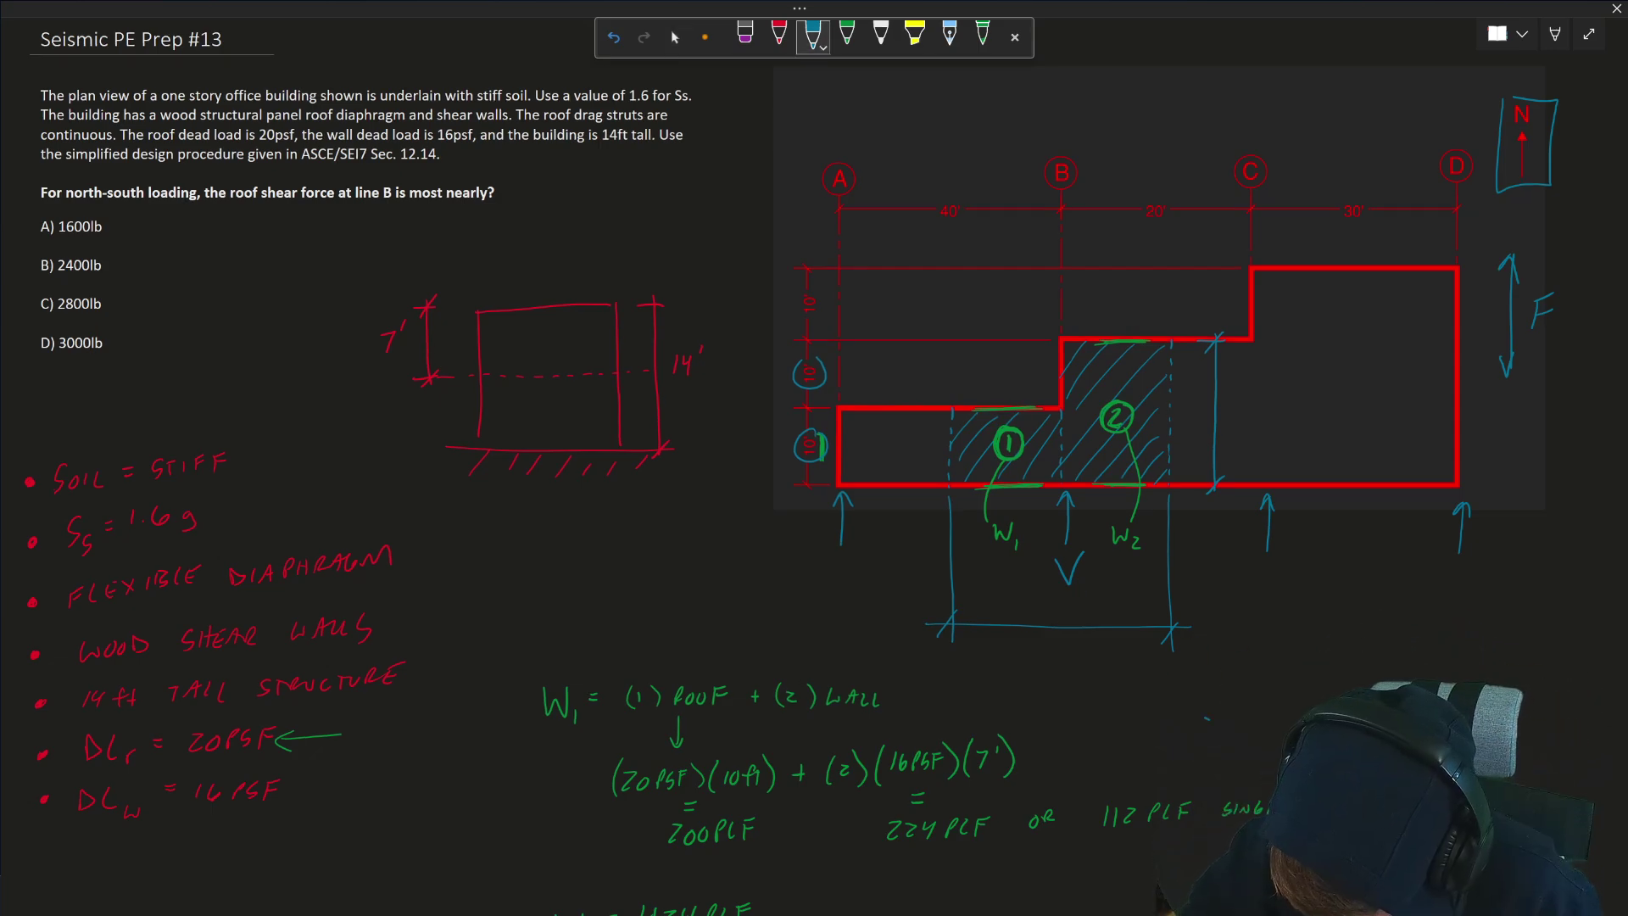
pyautogui.moveTo(1062, 647)
pyautogui.mouseDown()
pyautogui.moveTo(1079, 638)
pyautogui.moveTo(1074, 658)
pyautogui.mouseUp()
pyautogui.click(1071, 667)
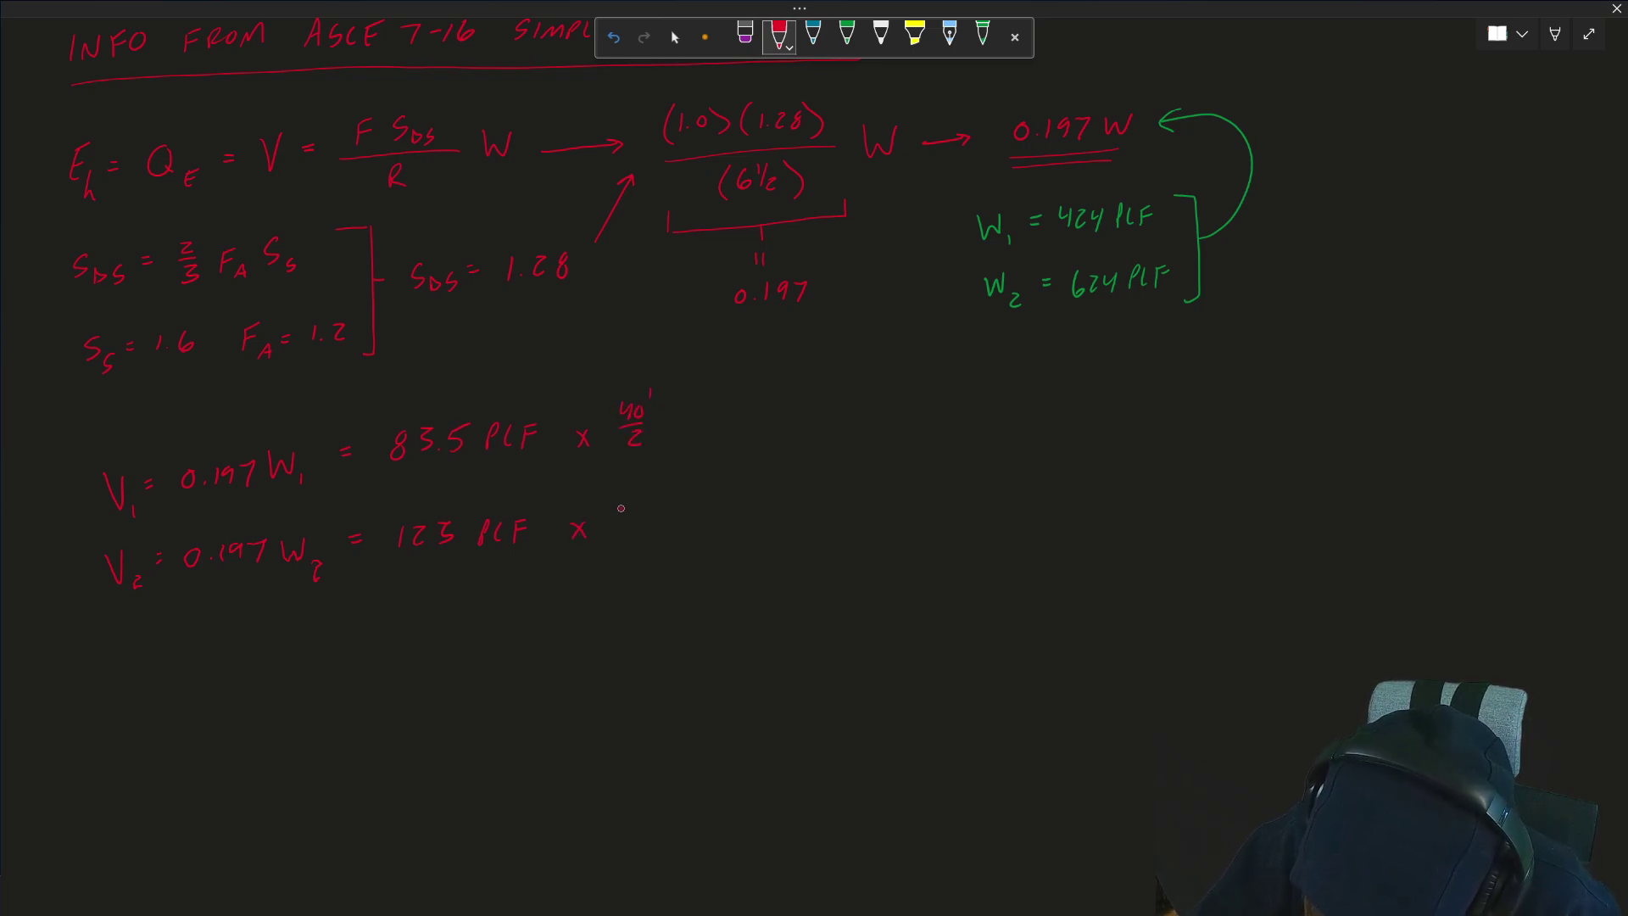
# Write the 20'/2 width factor on V2 and equals signs after both width factors
pyautogui.moveTo(614, 502); pyautogui.dragTo(636, 501)
pyautogui.moveTo(646, 490); pyautogui.dragTo(638, 519)
pyautogui.moveTo(623, 530); pyautogui.dragTo(637, 545)
pyautogui.moveTo(680, 412); pyautogui.dragTo(686, 412)
pyautogui.moveTo(680, 419); pyautogui.dragTo(686, 420)
pyautogui.moveTo(683, 501); pyautogui.dragTo(691, 502)
# Write the results V1 = 1670 lb and V2 = 1230 lb
pyautogui.moveTo(726, 410); pyautogui.dragTo(723, 430)
pyautogui.moveTo(744, 407); pyautogui.dragTo(740, 425)
pyautogui.moveTo(753, 411); pyautogui.dragTo(761, 427)
pyautogui.moveTo(782, 409); pyautogui.dragTo(778, 424)
pyautogui.moveTo(805, 403); pyautogui.dragTo(806, 421)
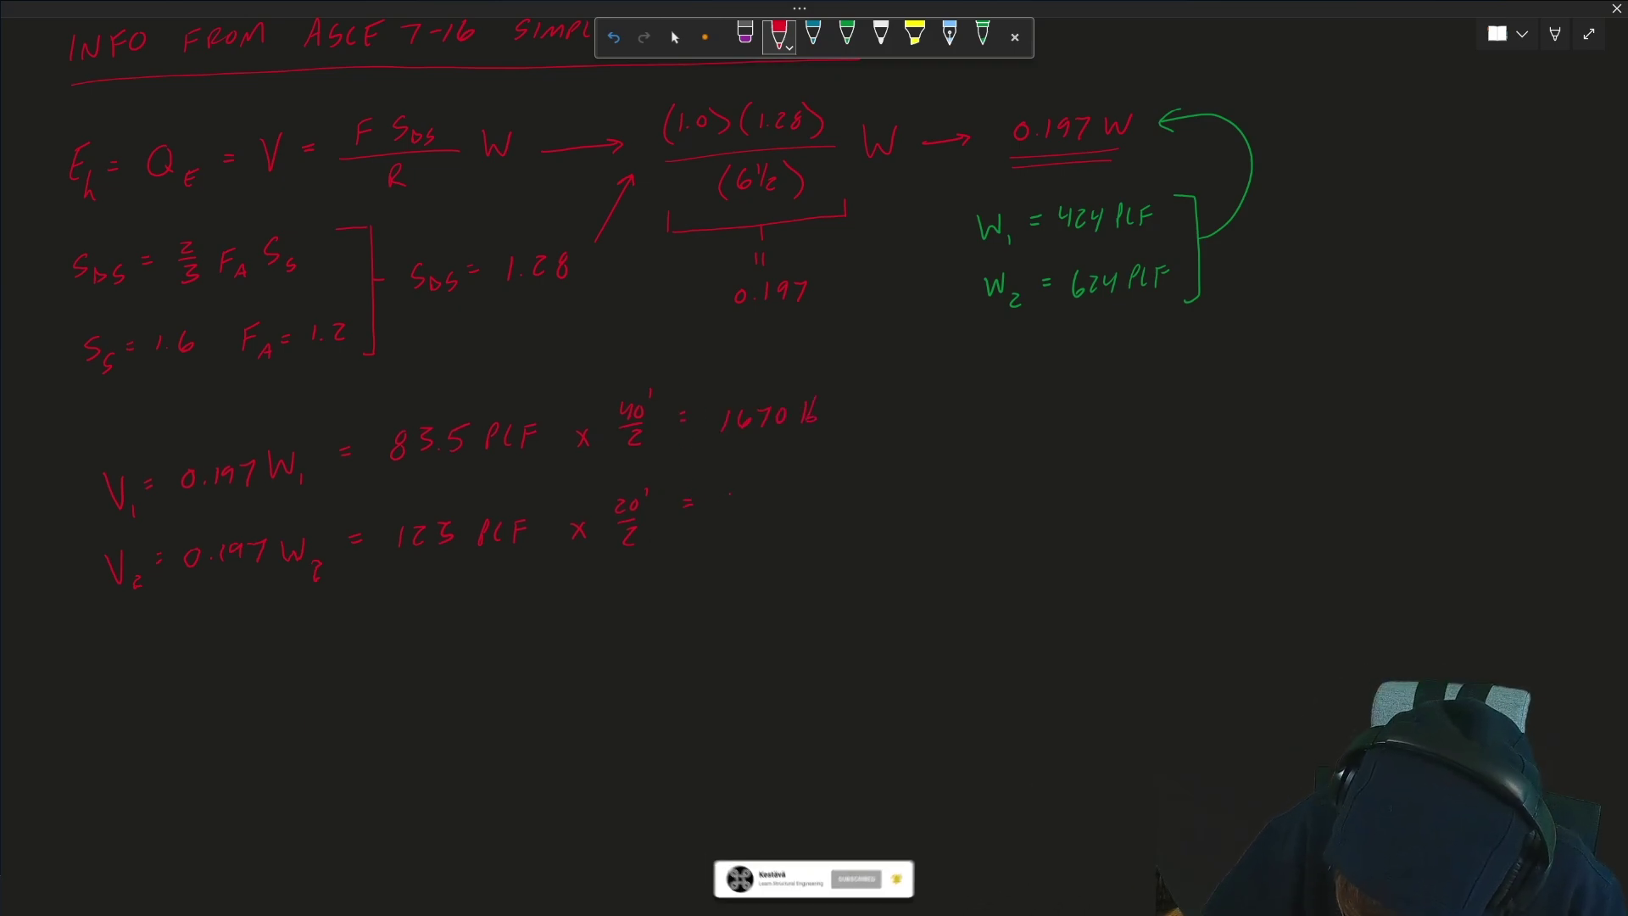
pyautogui.moveTo(727, 494); pyautogui.dragTo(725, 512)
pyautogui.moveTo(735, 498); pyautogui.dragTo(753, 509)
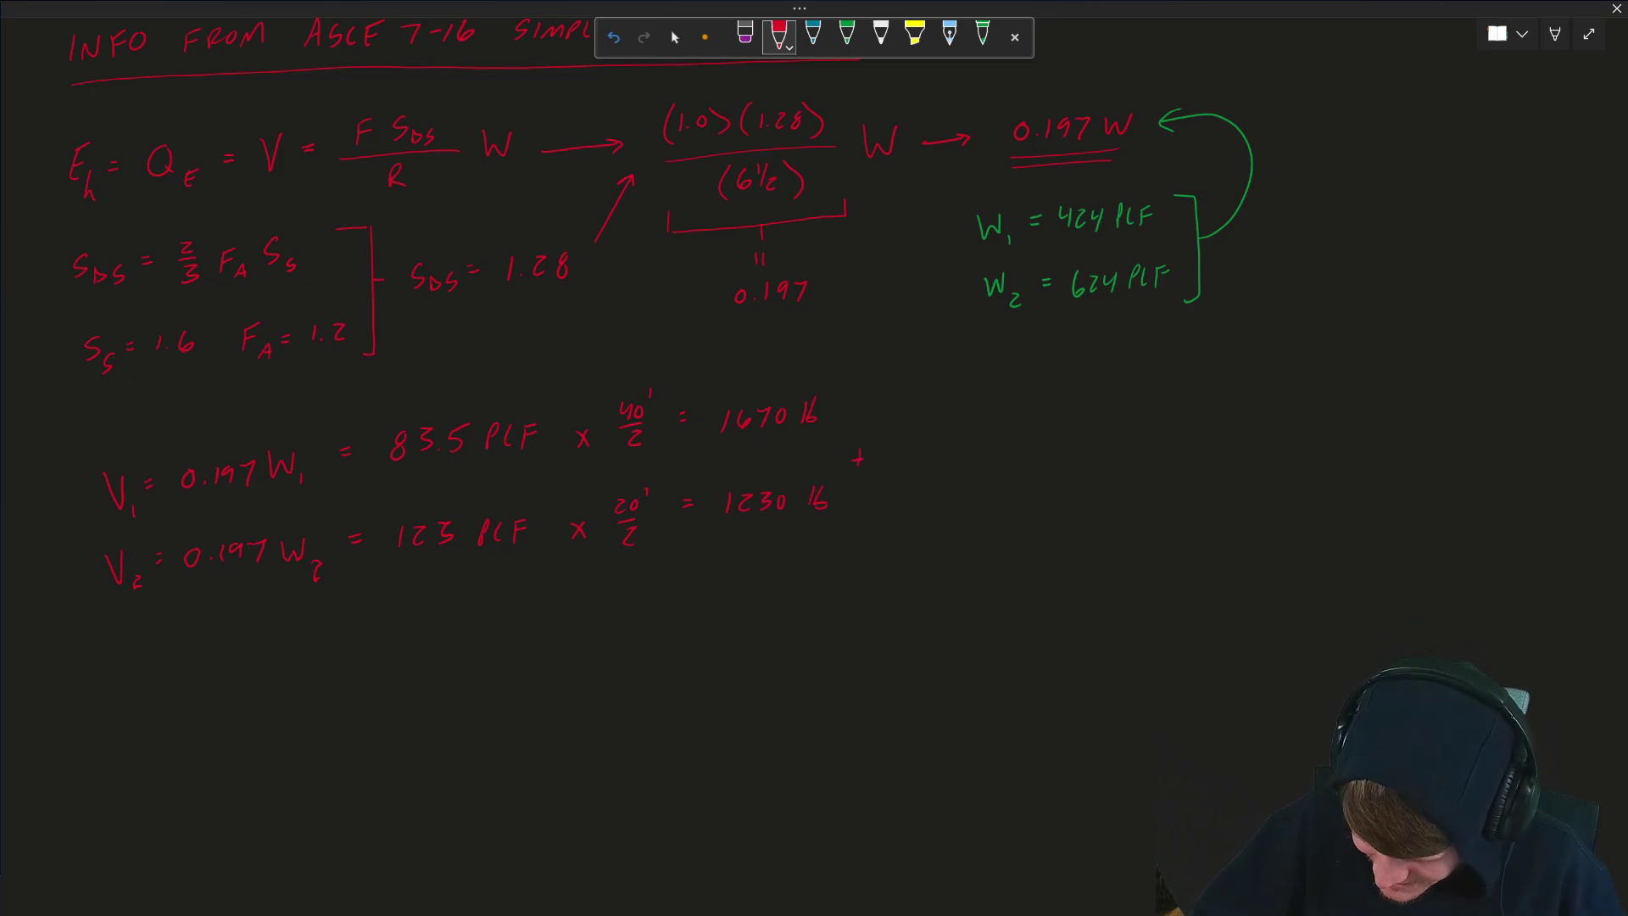
# Sum them to V_B = 2900 lb and underline the total
pyautogui.moveTo(903, 441); pyautogui.dragTo(915, 439)
pyautogui.moveTo(903, 449); pyautogui.dragTo(977, 409)
pyautogui.moveTo(977, 462)
pyautogui.mouseDown()
pyautogui.moveTo(982, 478)
pyautogui.moveTo(1017, 427)
pyautogui.moveTo(1059, 442)
pyautogui.moveTo(1077, 425)
pyautogui.mouseUp()
pyautogui.moveTo(1097, 423); pyautogui.dragTo(1123, 439)
pyautogui.moveTo(1135, 410); pyautogui.dragTo(1134, 438)
pyautogui.moveTo(1022, 465); pyautogui.dragTo(1137, 462)
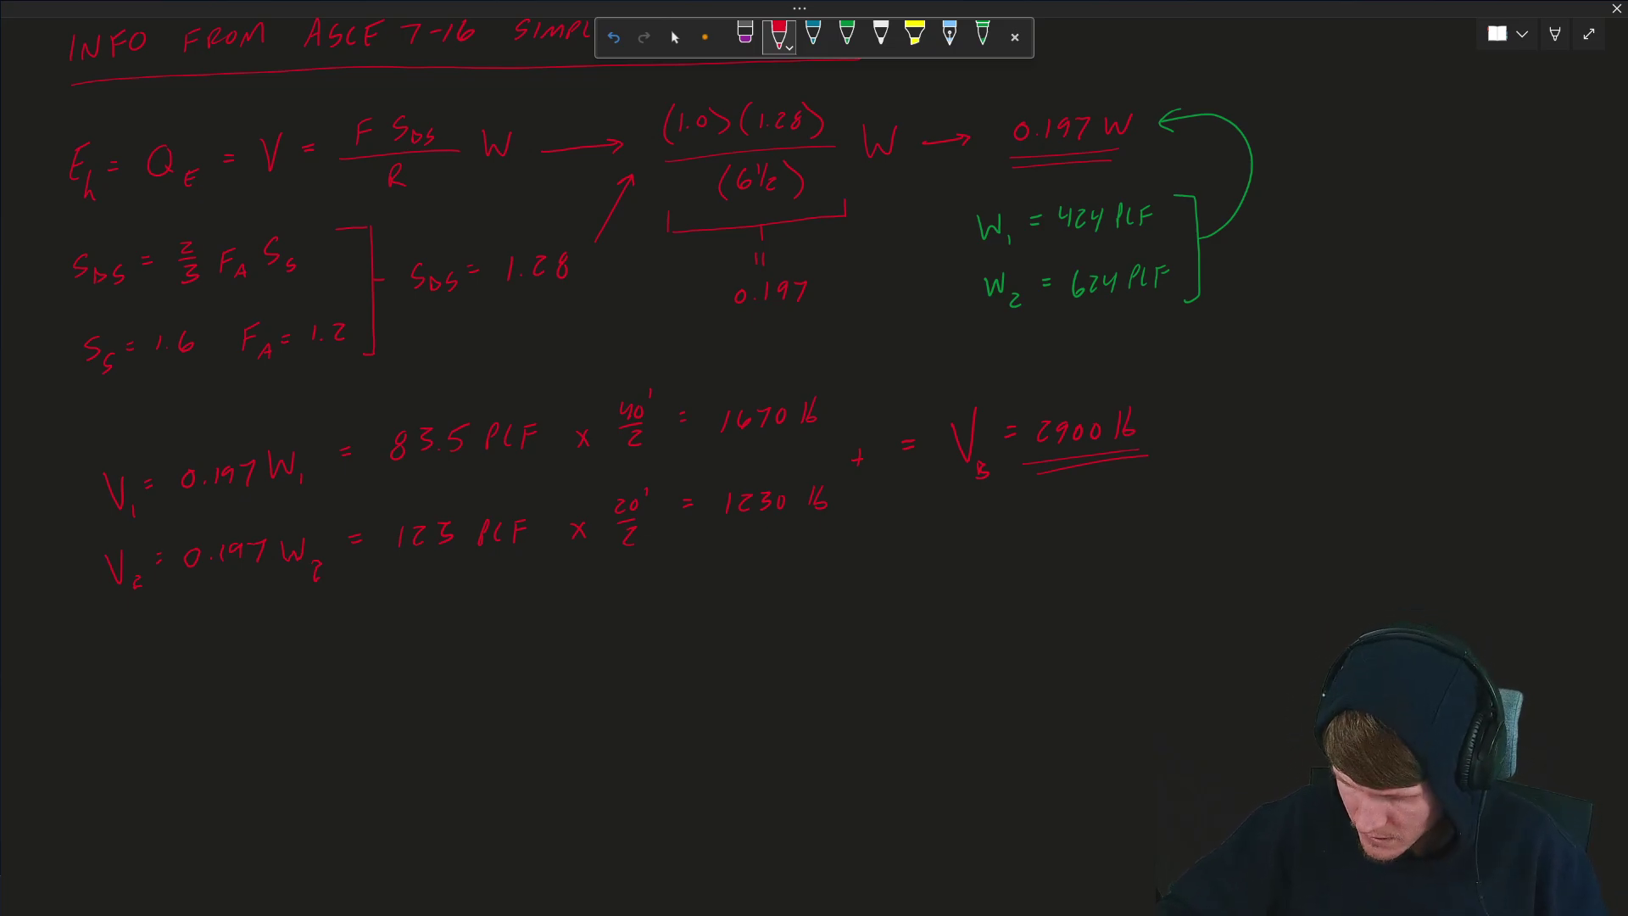
# Circle answer C) 2800lb in green and underline the computed 2900 lb beside it
pyautogui.scroll(12, 814, 458)
pyautogui.click(846, 33)
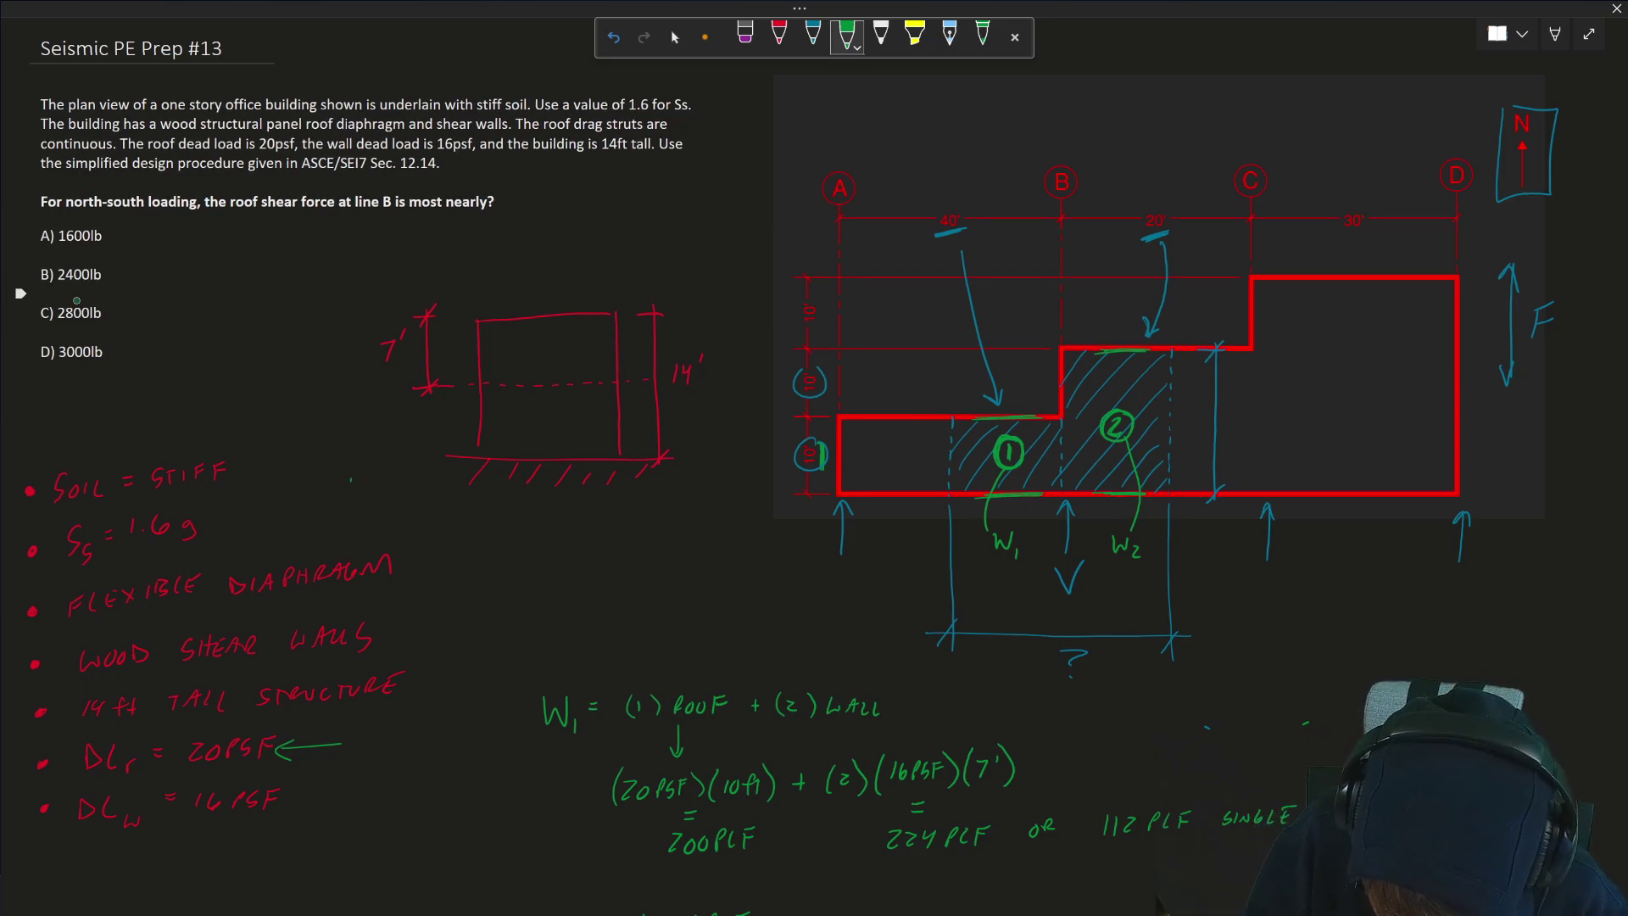
pyautogui.moveTo(100, 295)
pyautogui.mouseDown()
pyautogui.moveTo(46, 298)
pyautogui.moveTo(162, 317)
pyautogui.moveTo(210, 302)
pyautogui.mouseUp()
pyautogui.moveTo(123, 336); pyautogui.dragTo(223, 327)
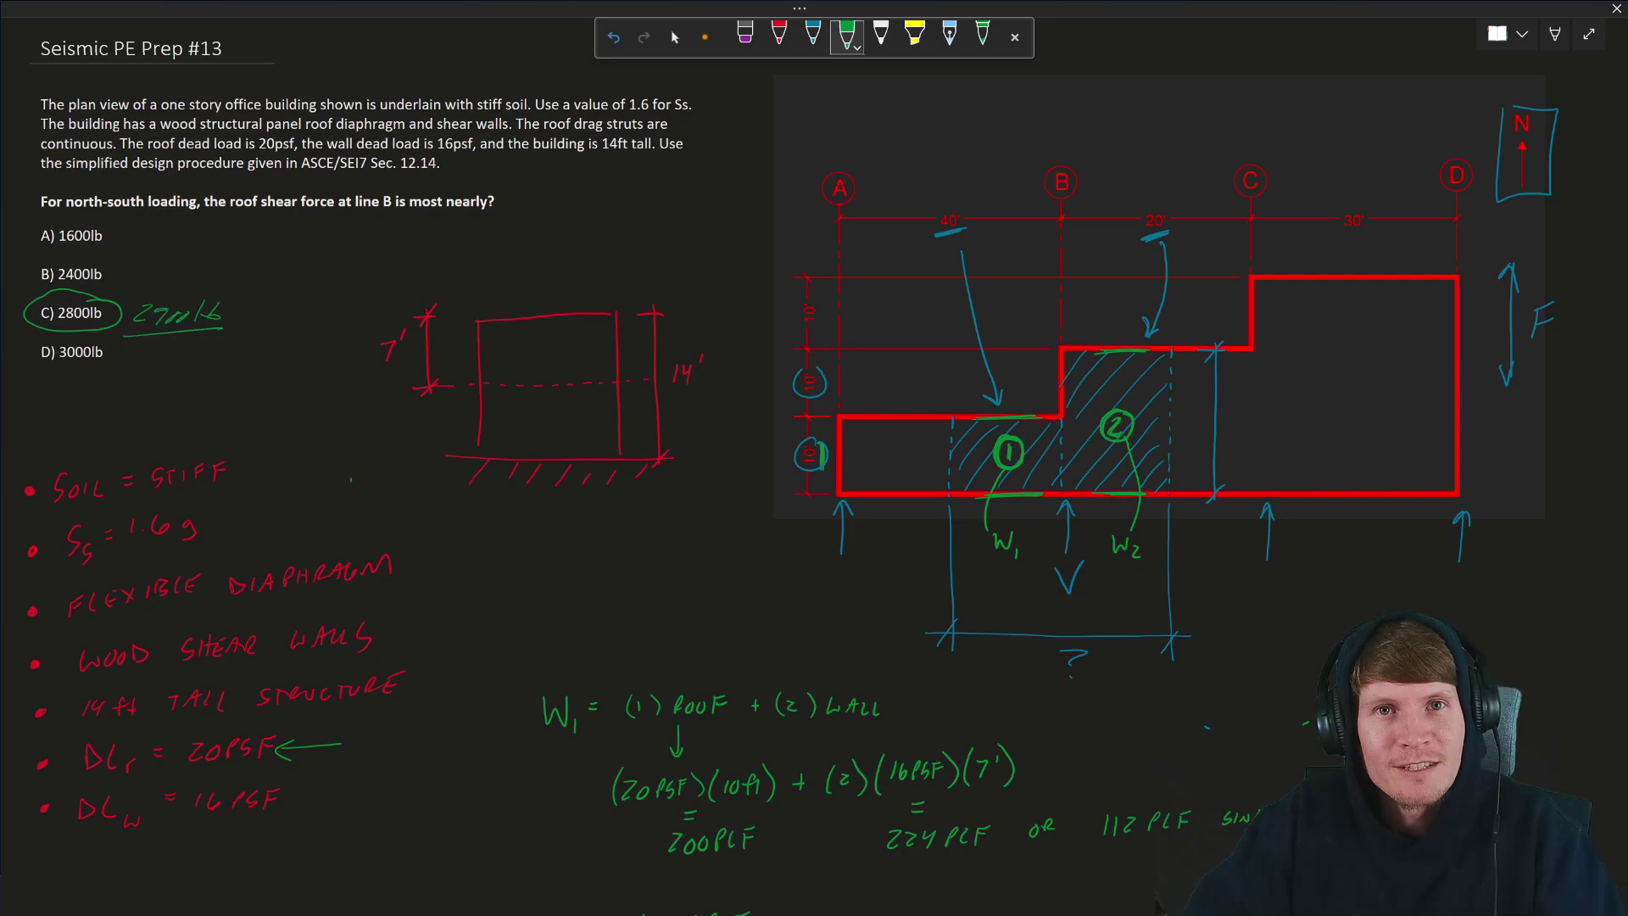